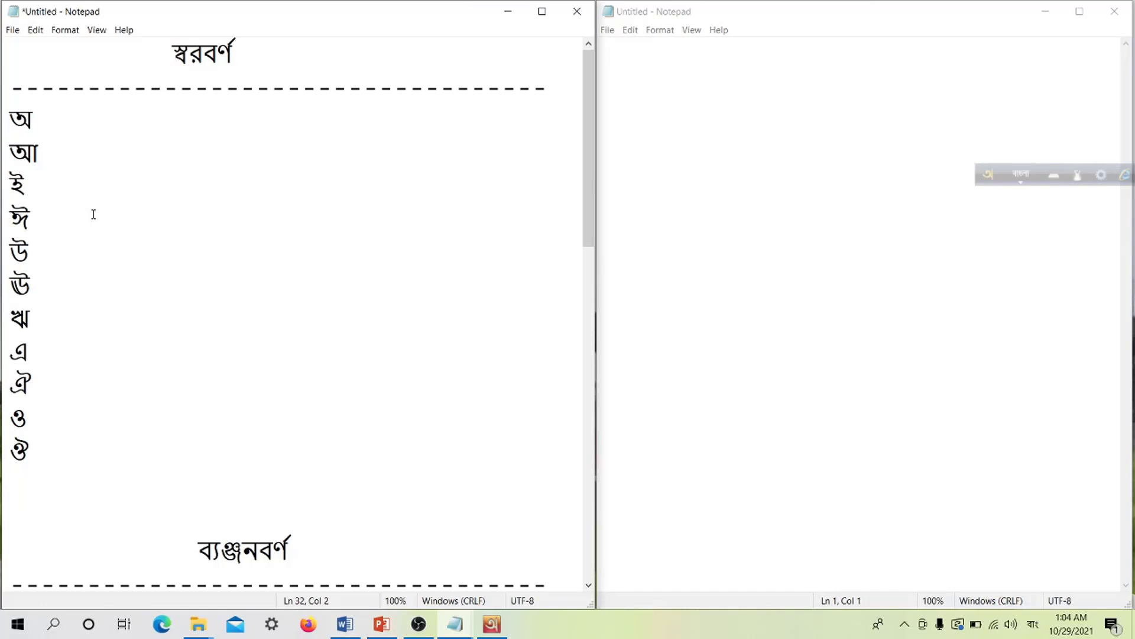
Move the Avro toolbar out of the blank document's text area, set the typing language to Bangla and place the cursor in the document
{"action": "left_click", "coordinate": [674, 83]}
{"action": "left_click", "coordinate": [989, 177]}
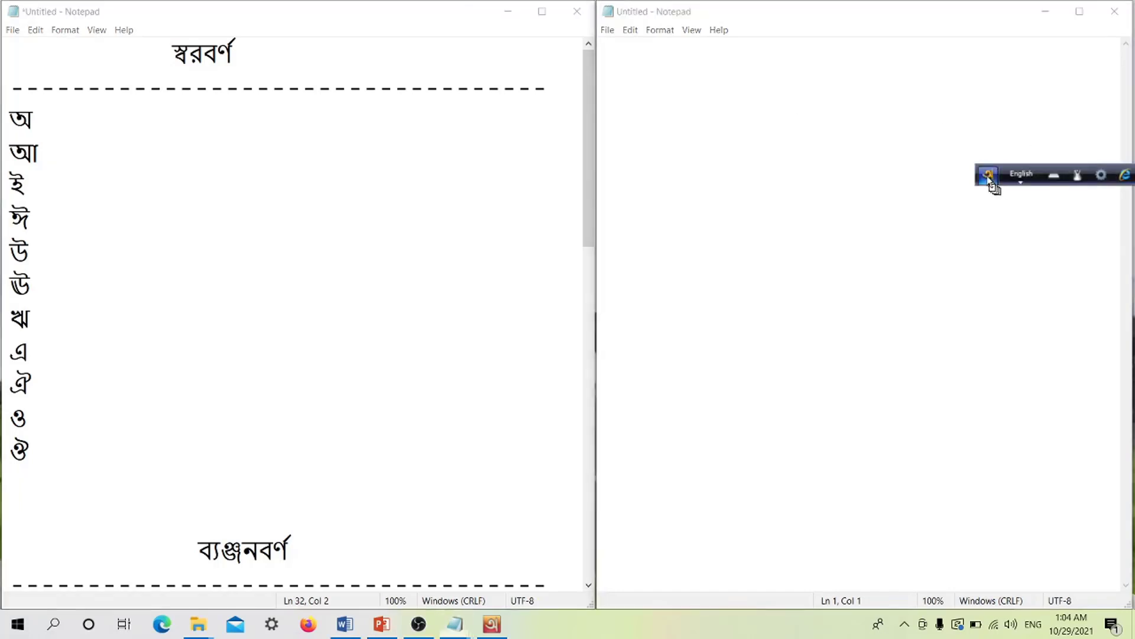
{"action": "left_click_drag", "start_coordinate": [991, 182], "coordinate": [792, 33]}
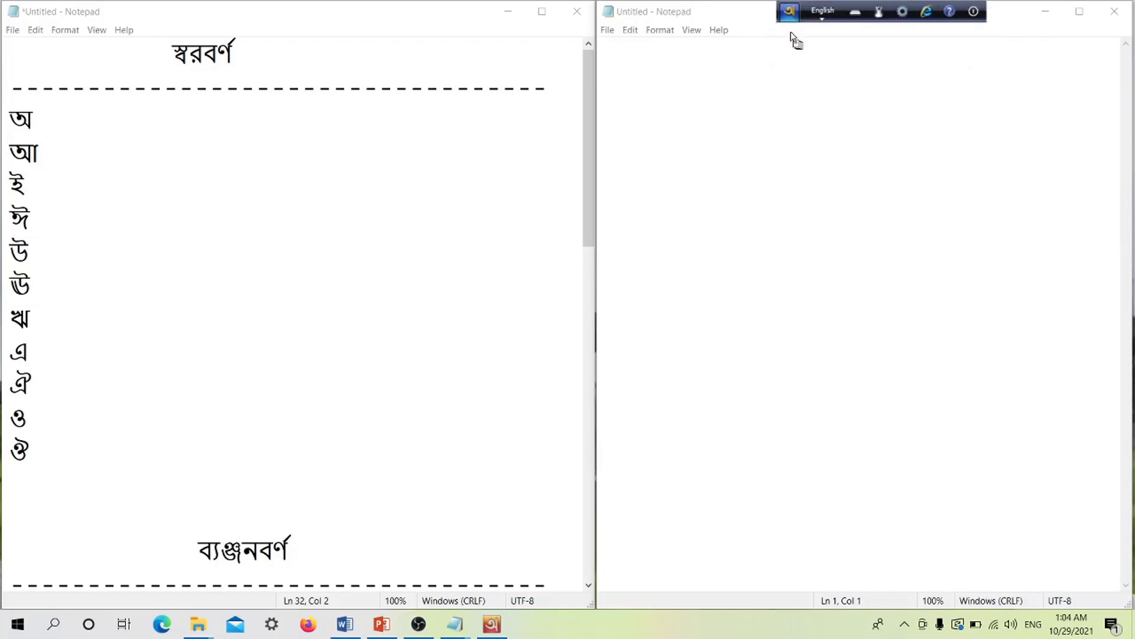
{"action": "left_click", "coordinate": [831, 13]}
{"action": "left_click", "coordinate": [740, 98]}
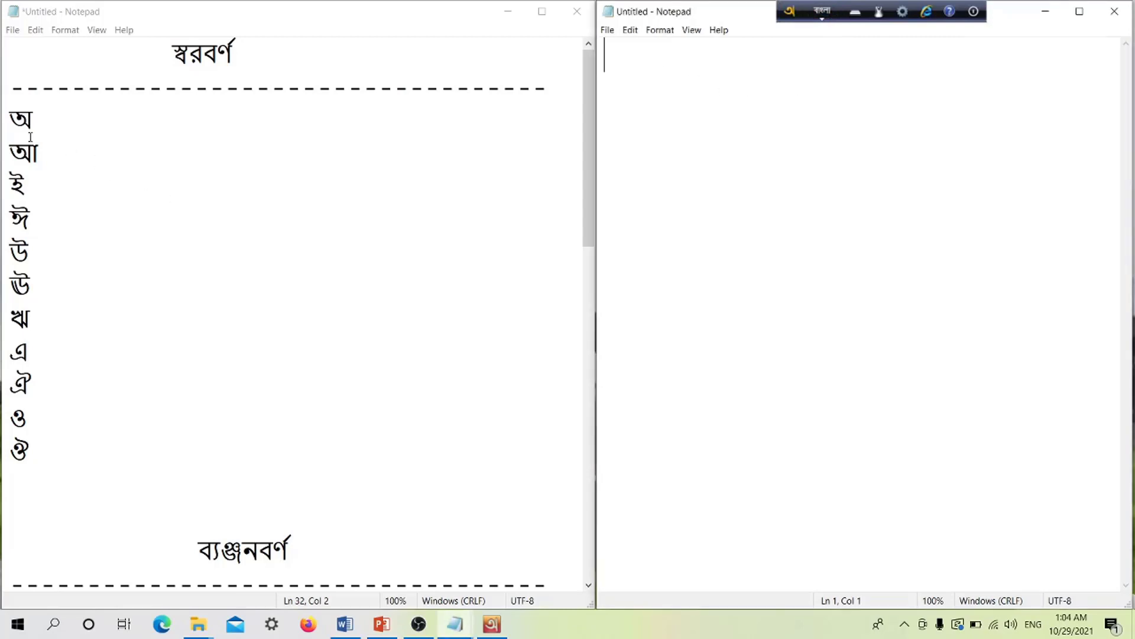
Enter the vowel অ on the first line using the phonetic spelling "o" and its অ suggestion, and start a new line
{"action": "type", "text": "o"}
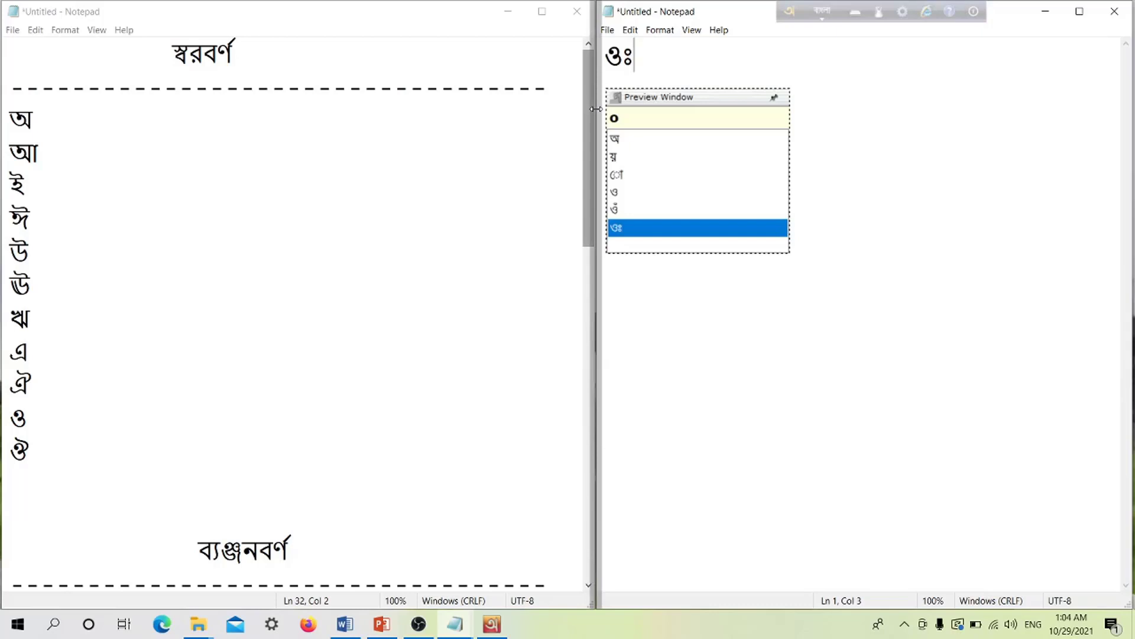
{"action": "key", "text": "Up"}
{"action": "key", "text": "Up"}
{"action": "key", "text": "Up"}
{"action": "key", "text": "Up"}
{"action": "key", "text": "Up"}
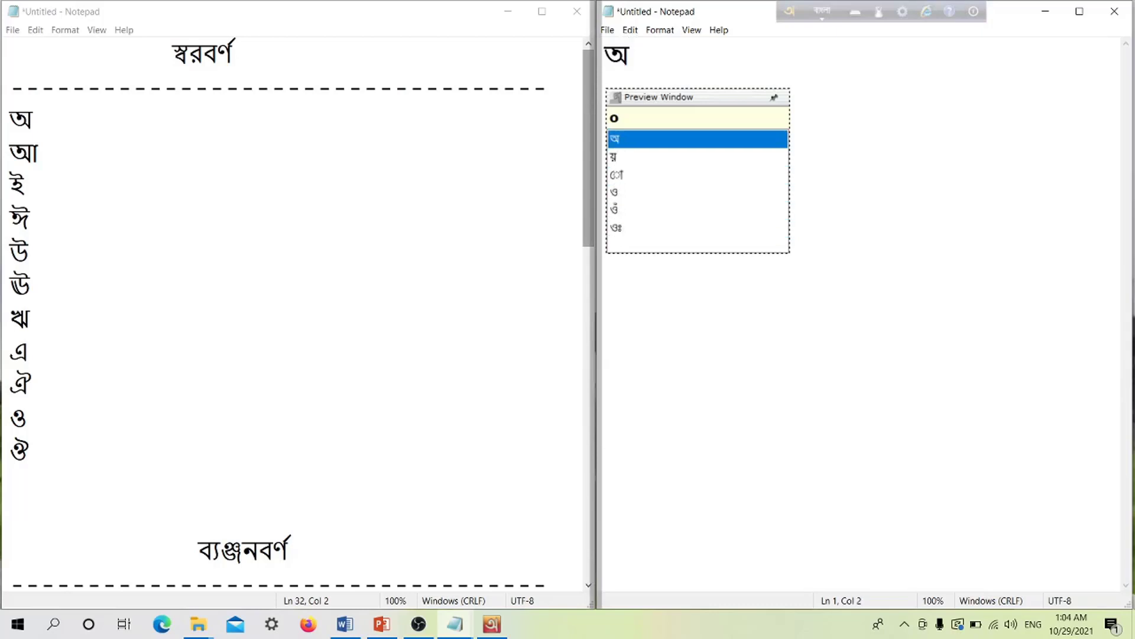
{"action": "key", "text": "space"}
{"action": "key", "text": "Return"}
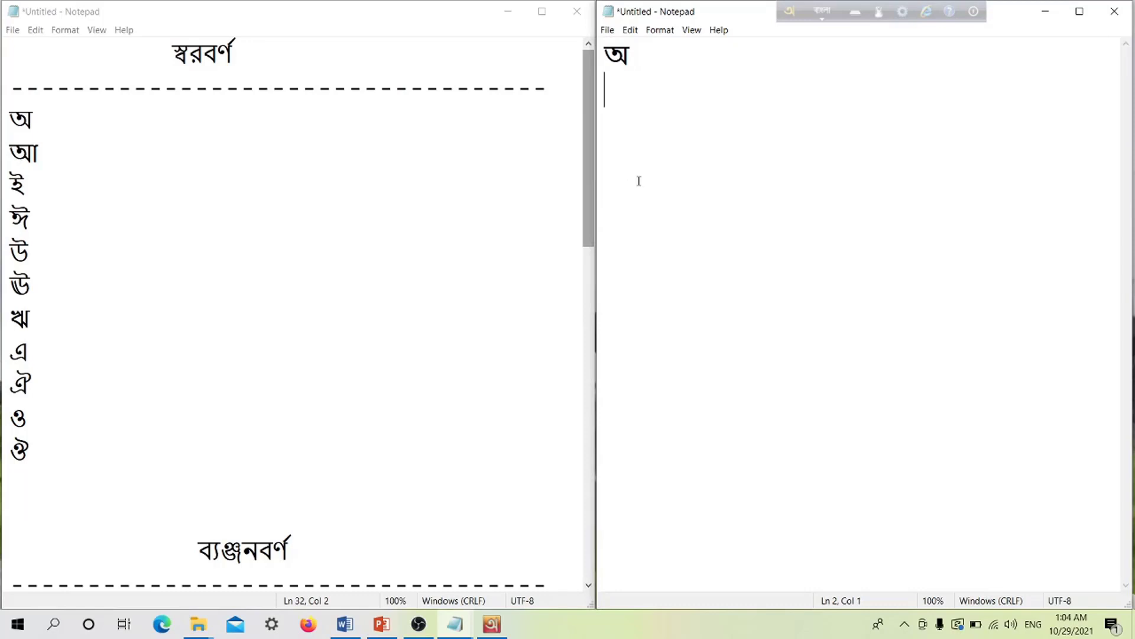
Enter the vowels আ and ই on separate lines using the phonetic spellings "a" and "i"
{"action": "type", "text": "a"}
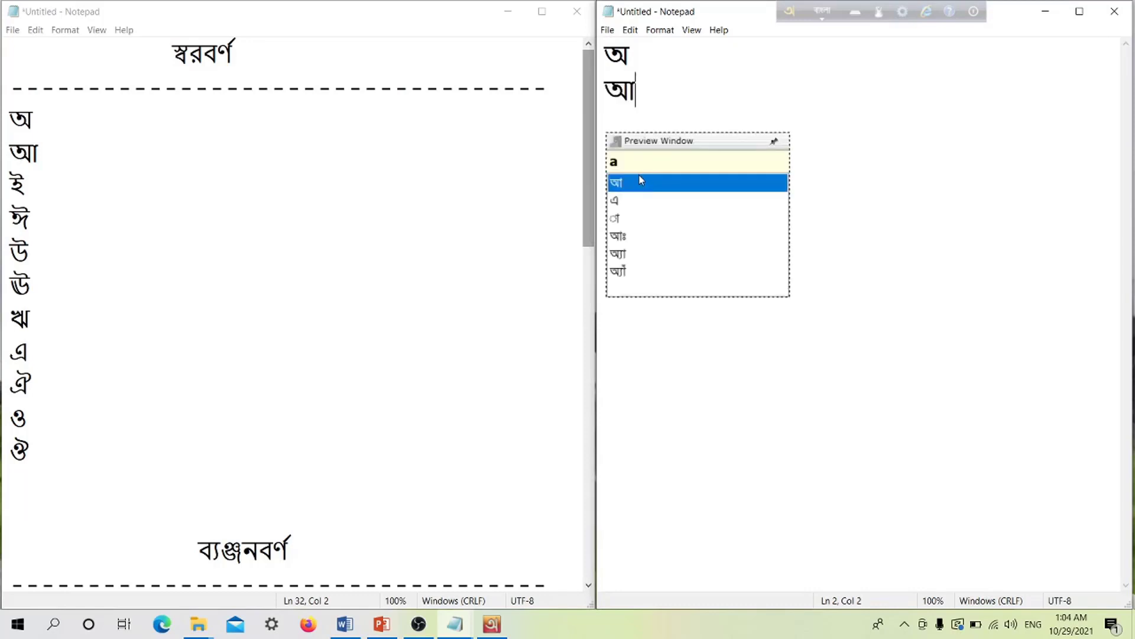
{"action": "key", "text": "Return"}
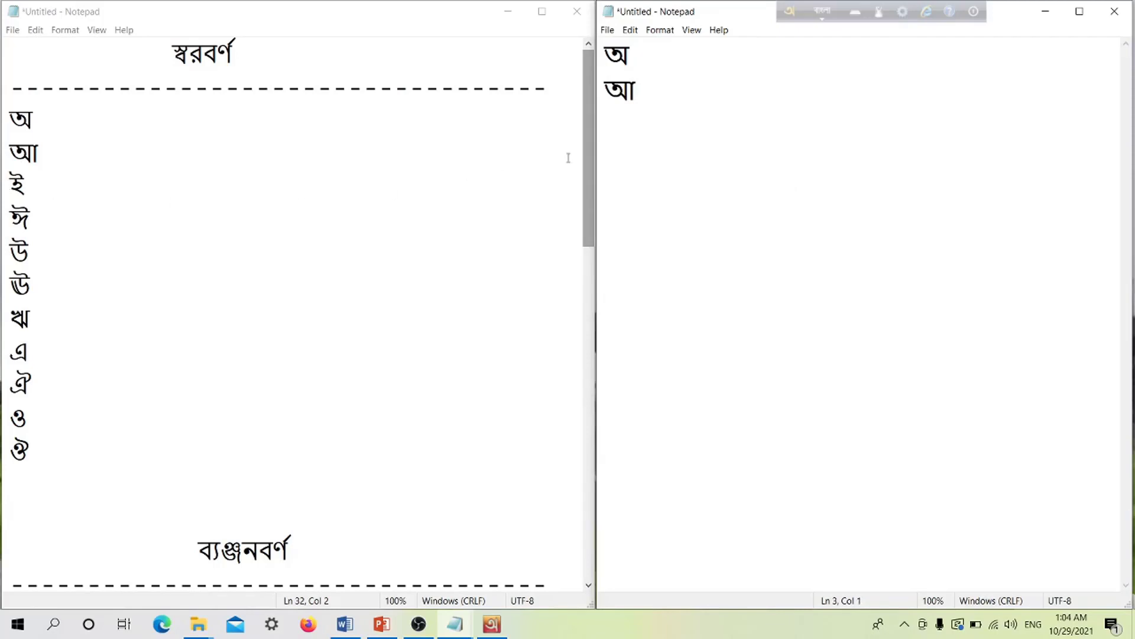
{"action": "type", "text": "i"}
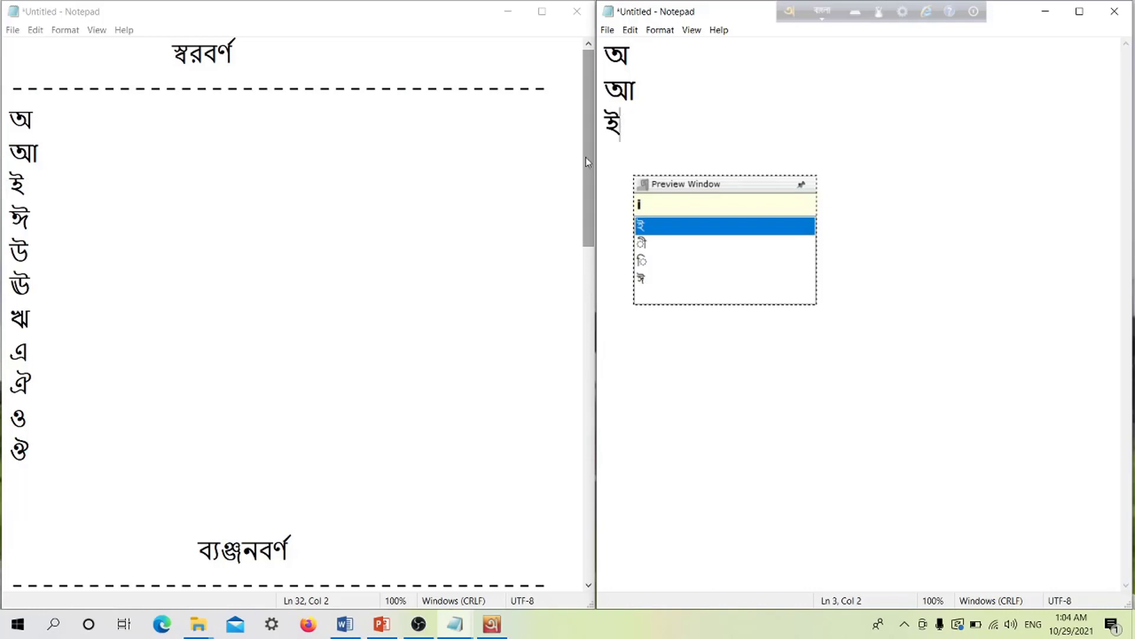
{"action": "key", "text": "Return"}
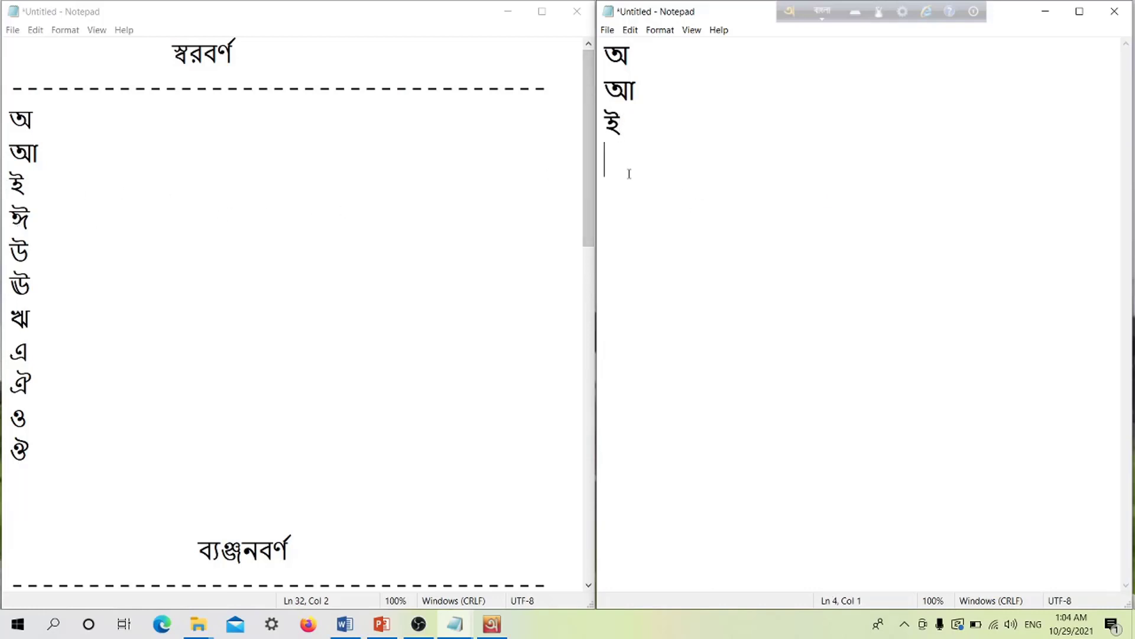
Enter the vowel ঈ on the fourth line using the phonetic spelling "I" and its ঈ suggestion
{"action": "type", "text": "I"}
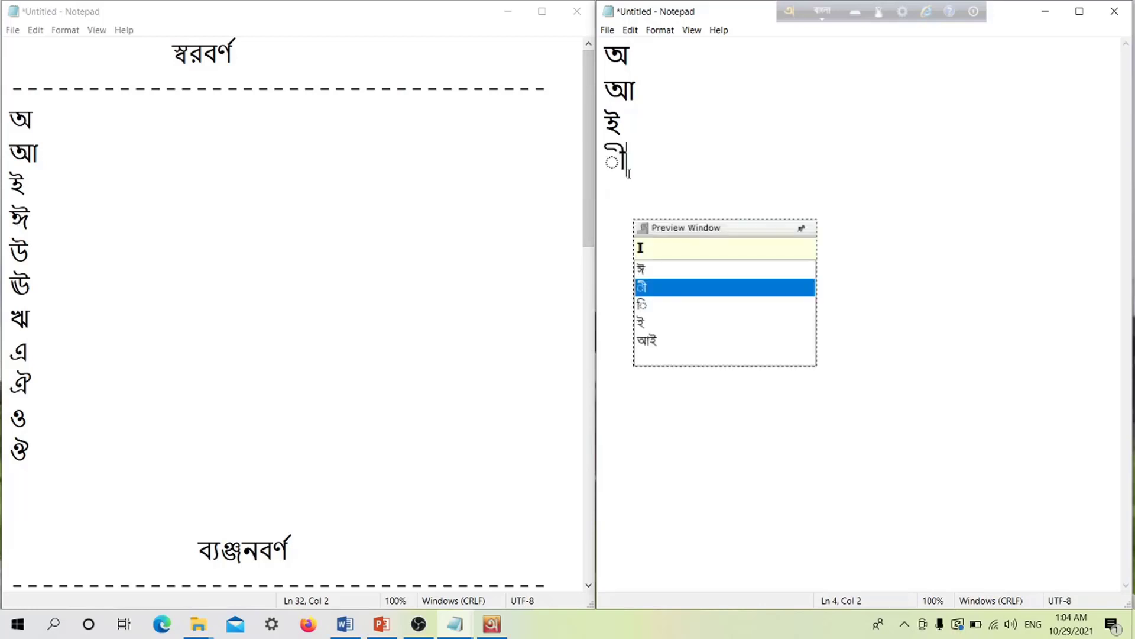
{"action": "key", "text": "Up"}
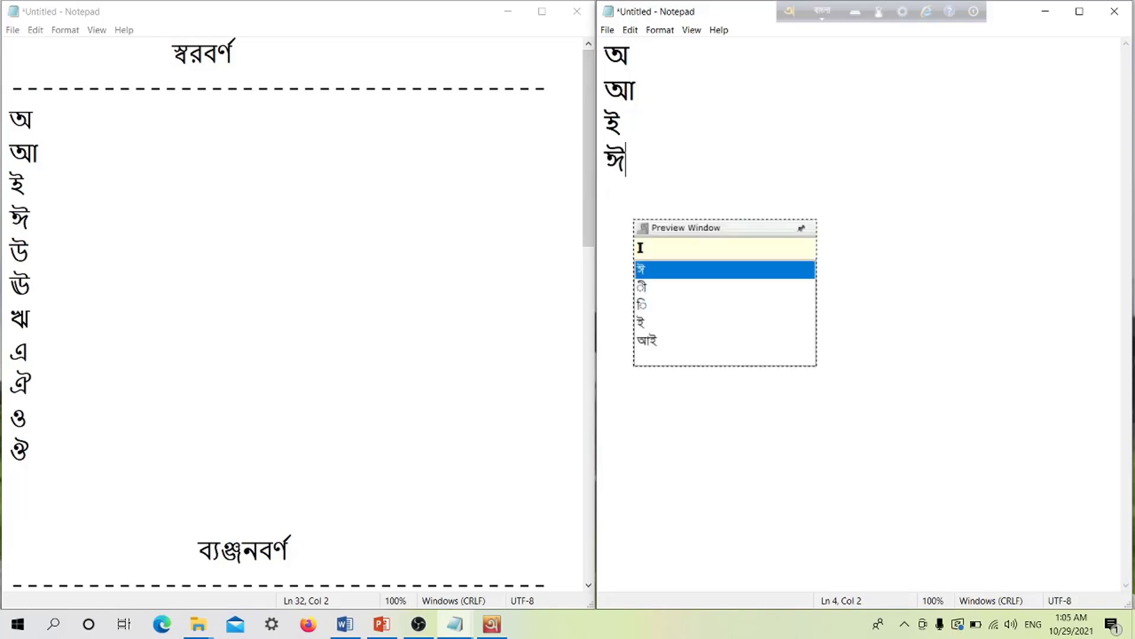
{"action": "key", "text": "Return"}
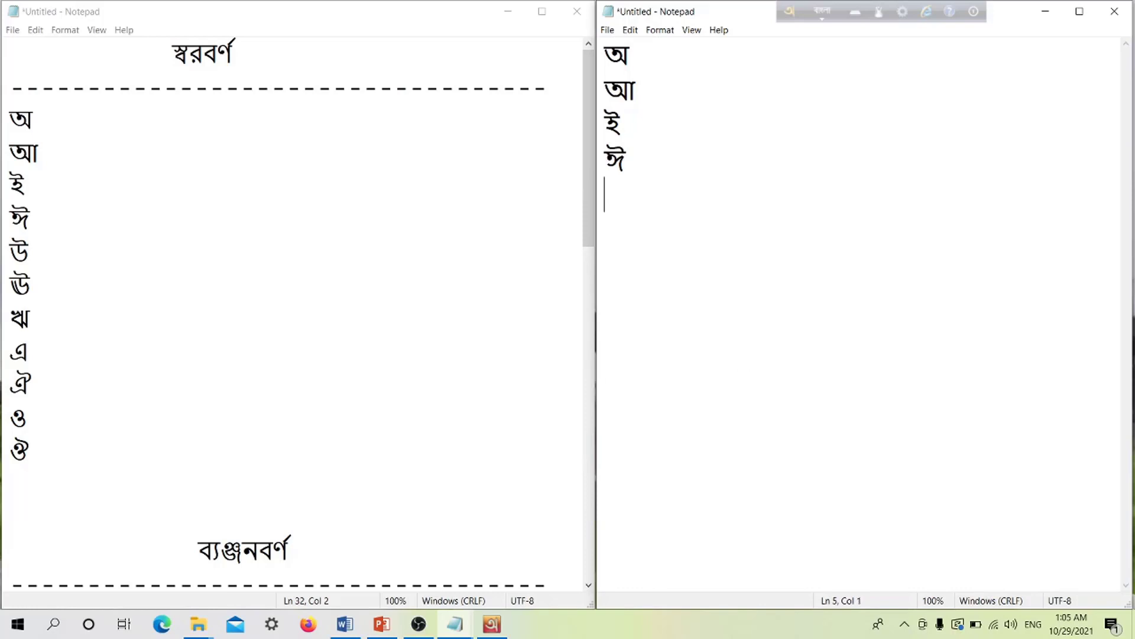
Enter উ on the fifth line, demonstrating the phonetic spellings "u" and "oo", and remove the extra copies so a single উ remains
{"action": "left_click_drag", "start_coordinate": [7, 247], "coordinate": [37, 254]}
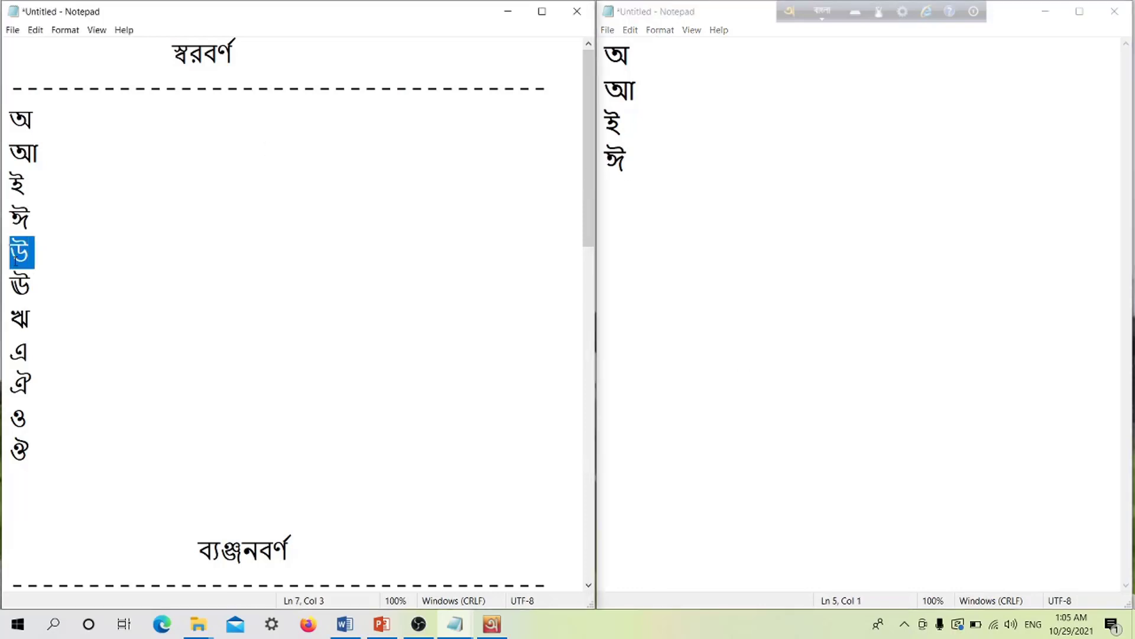
{"action": "left_click", "coordinate": [618, 196]}
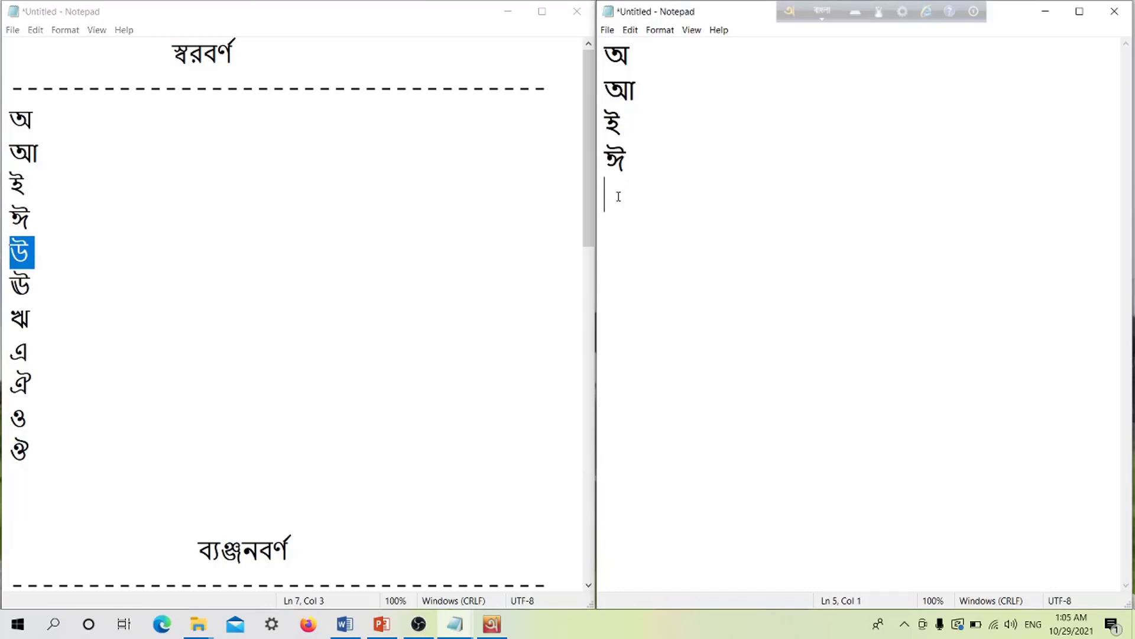
{"action": "type", "text": "u oo"}
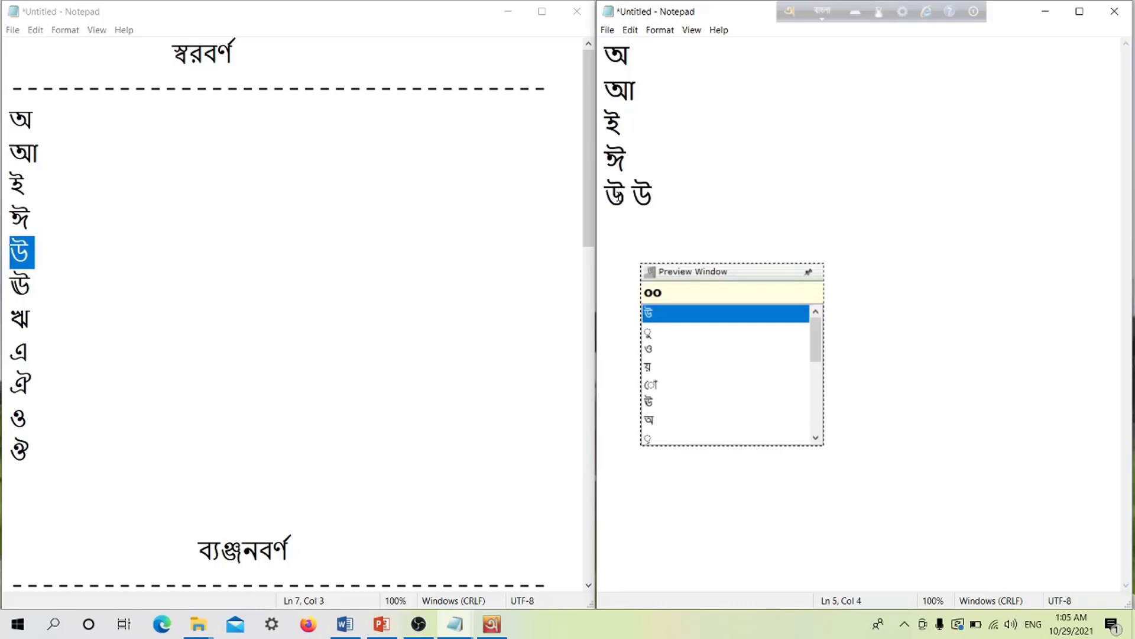
{"action": "type", "text": " u"}
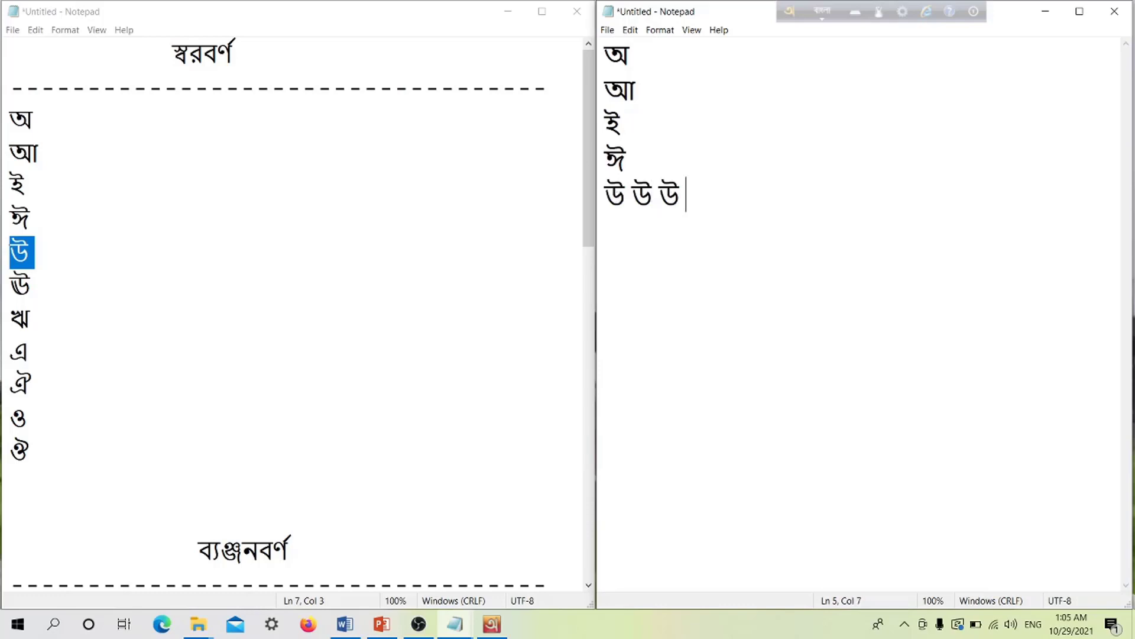
{"action": "type", "text": " oo"}
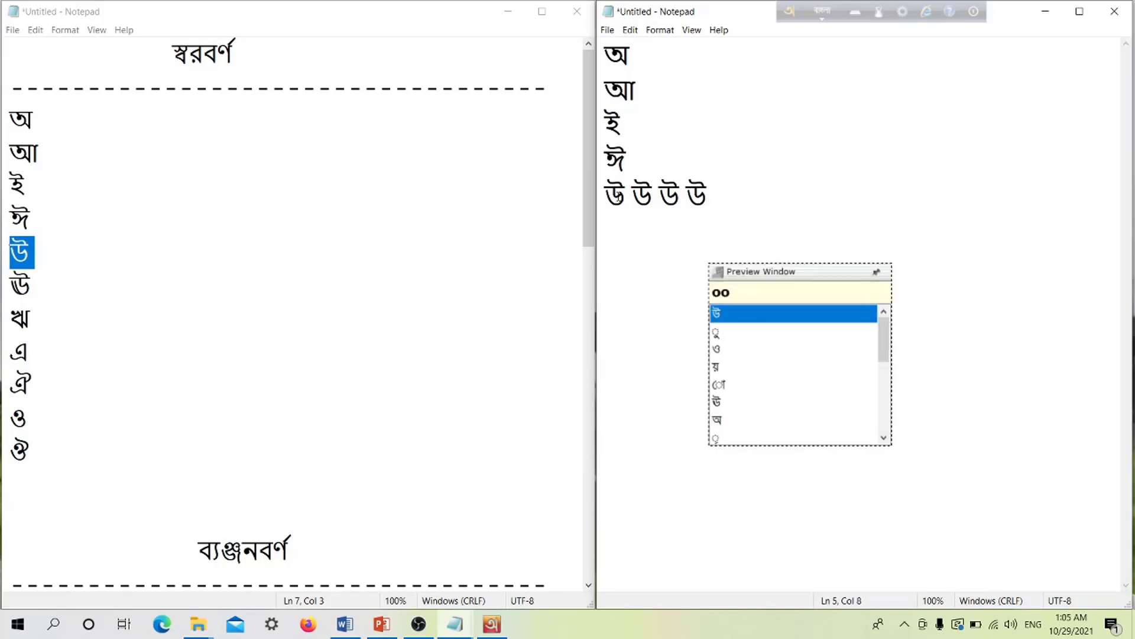
{"action": "left_click_drag", "start_coordinate": [627, 193], "coordinate": [707, 195]}
{"action": "key", "text": "BackSpace"}
{"action": "key", "text": "Return"}
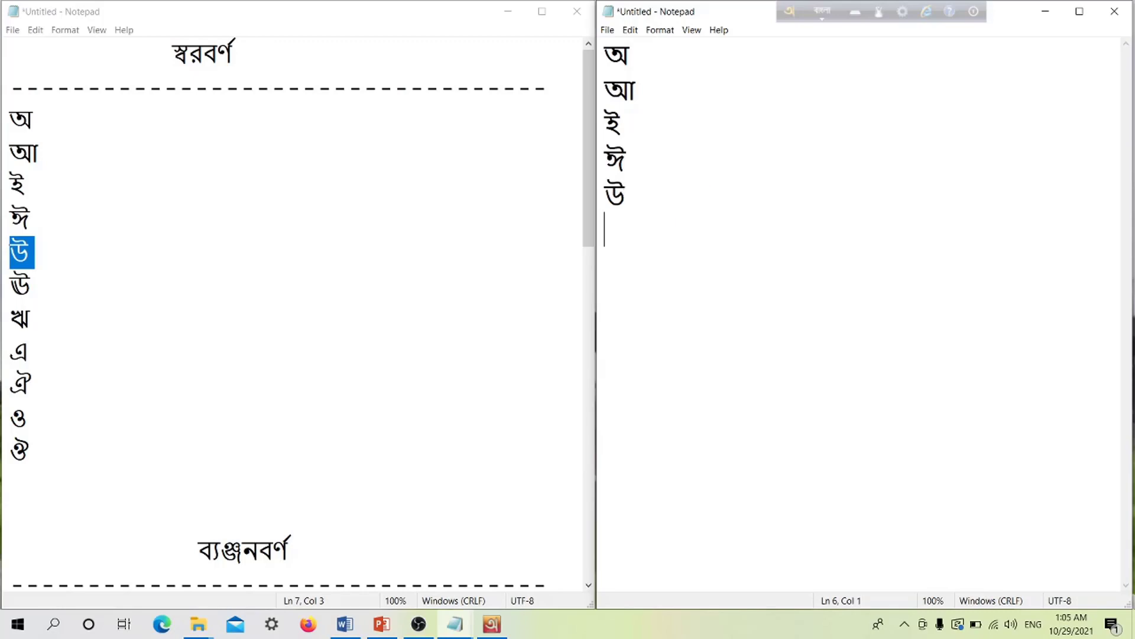
Highlight ঊ in the reference list and enter it on the sixth line using the phonetic spelling "U"
{"action": "double_click", "coordinate": [20, 285]}
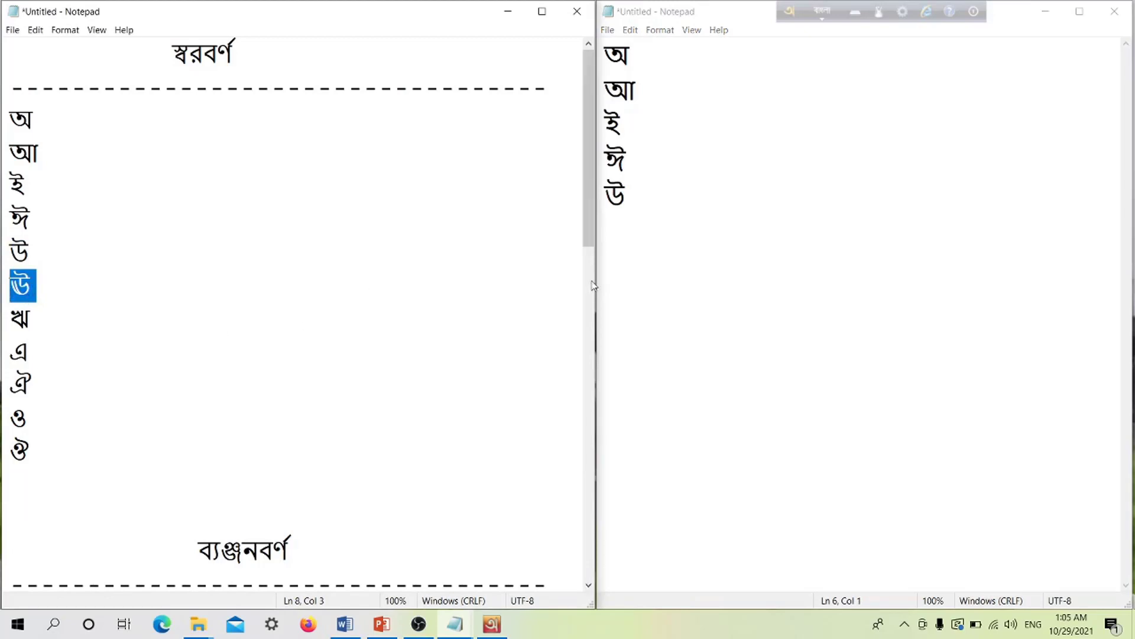
{"action": "left_click", "coordinate": [637, 225]}
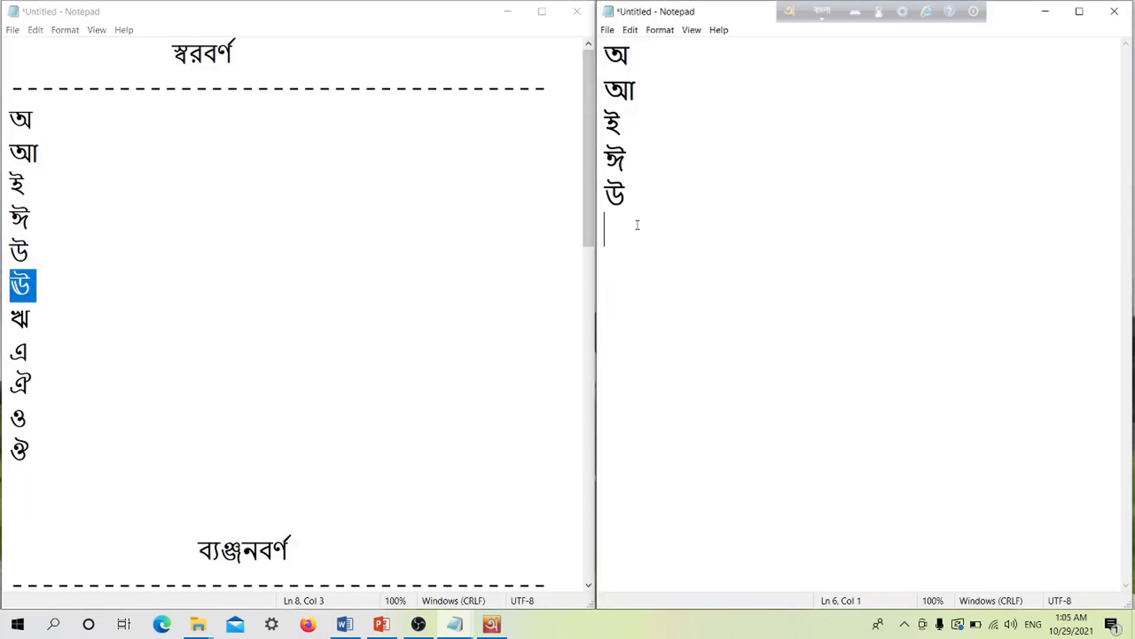
{"action": "type", "text": "U"}
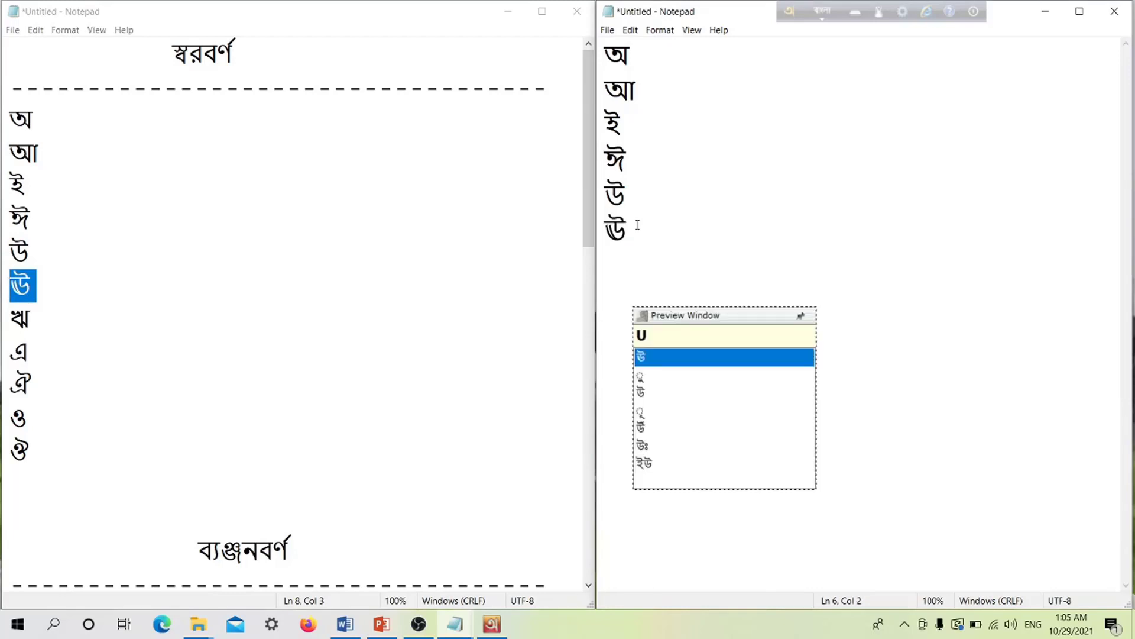
{"action": "key", "text": "Return"}
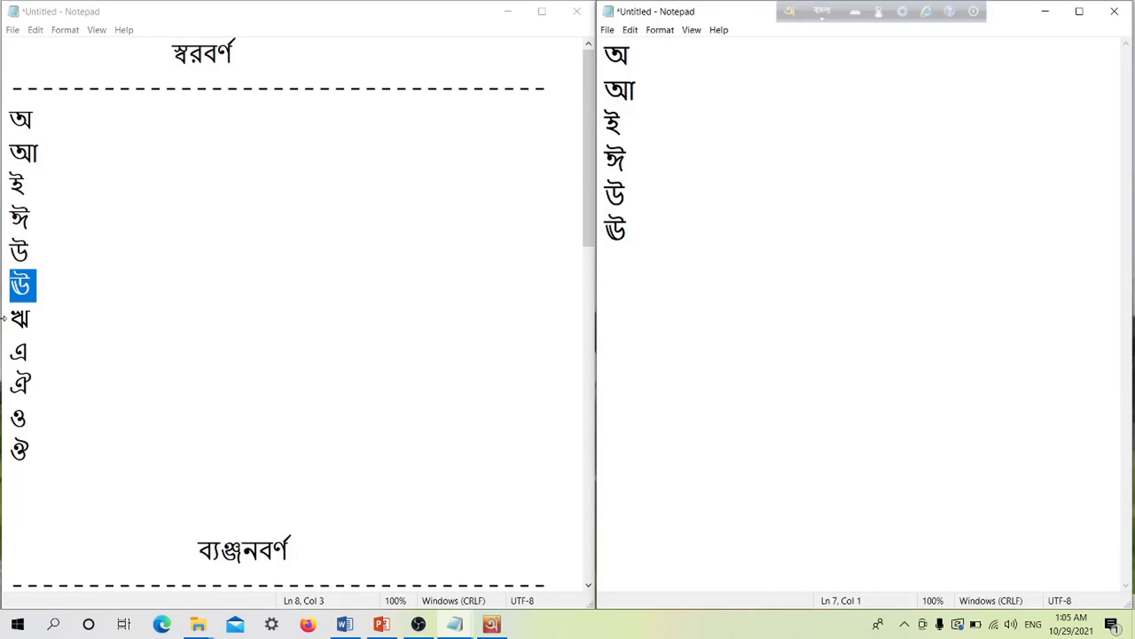
Highlight ঋ in the reference list and enter it on the seventh line using the phonetic spelling "rri"
{"action": "left_click_drag", "start_coordinate": [7, 319], "coordinate": [46, 319]}
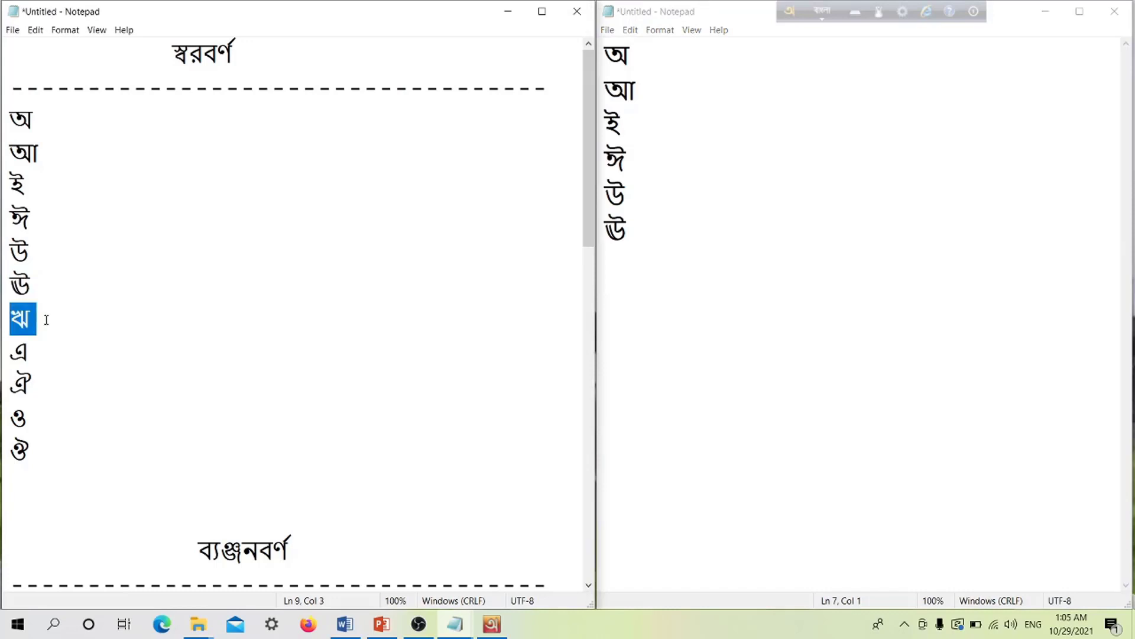
{"action": "left_click", "coordinate": [618, 273]}
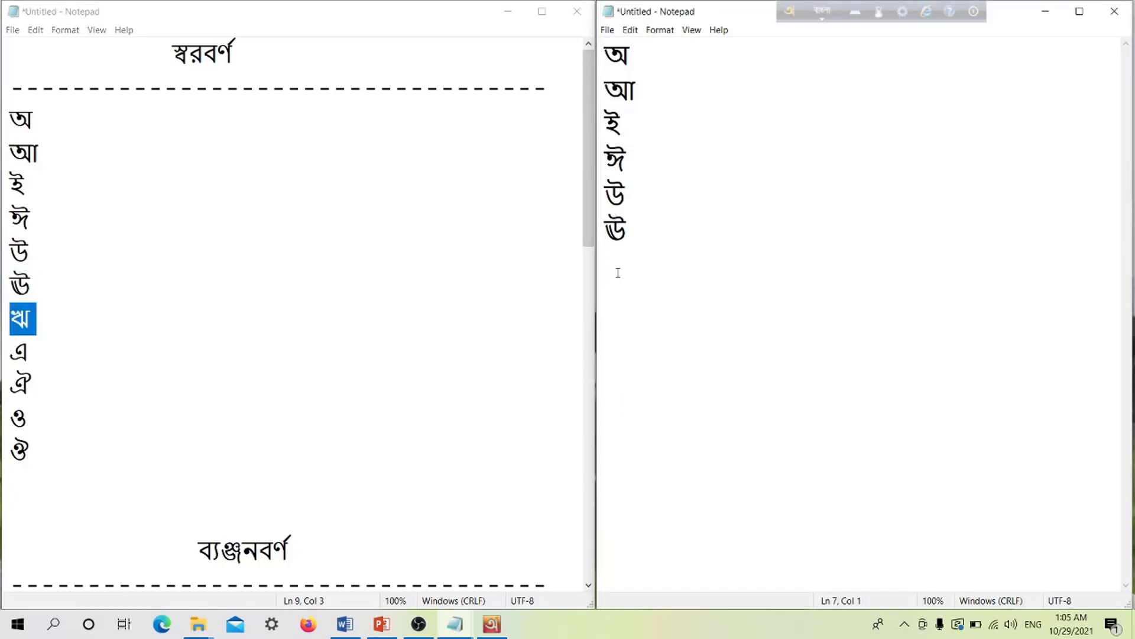
{"action": "type", "text": "rri"}
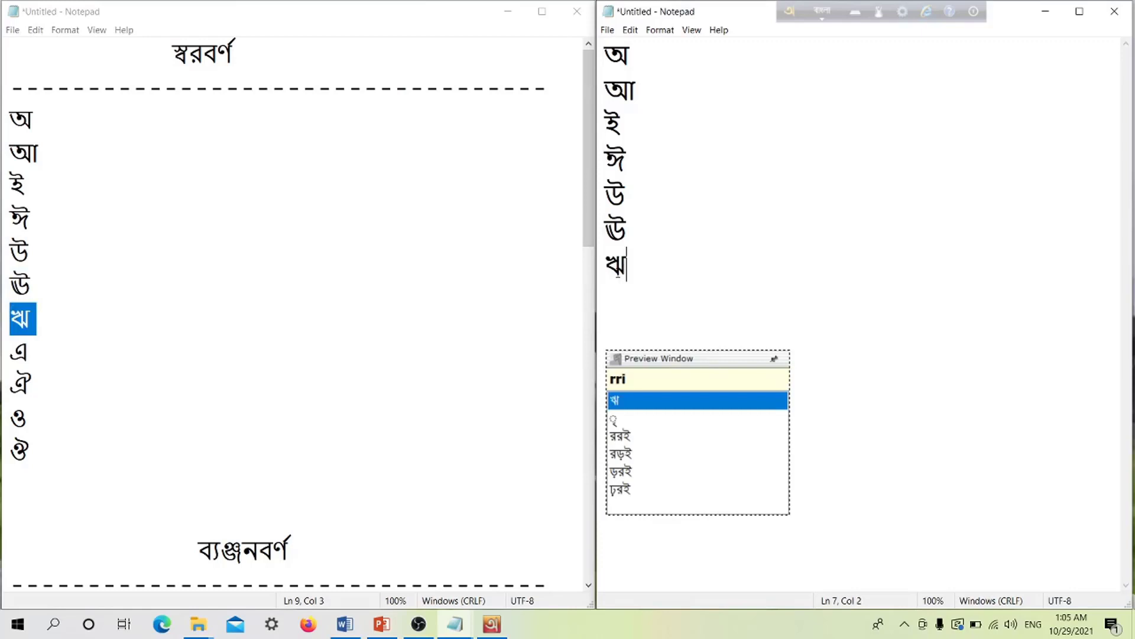
{"action": "key", "text": "Return"}
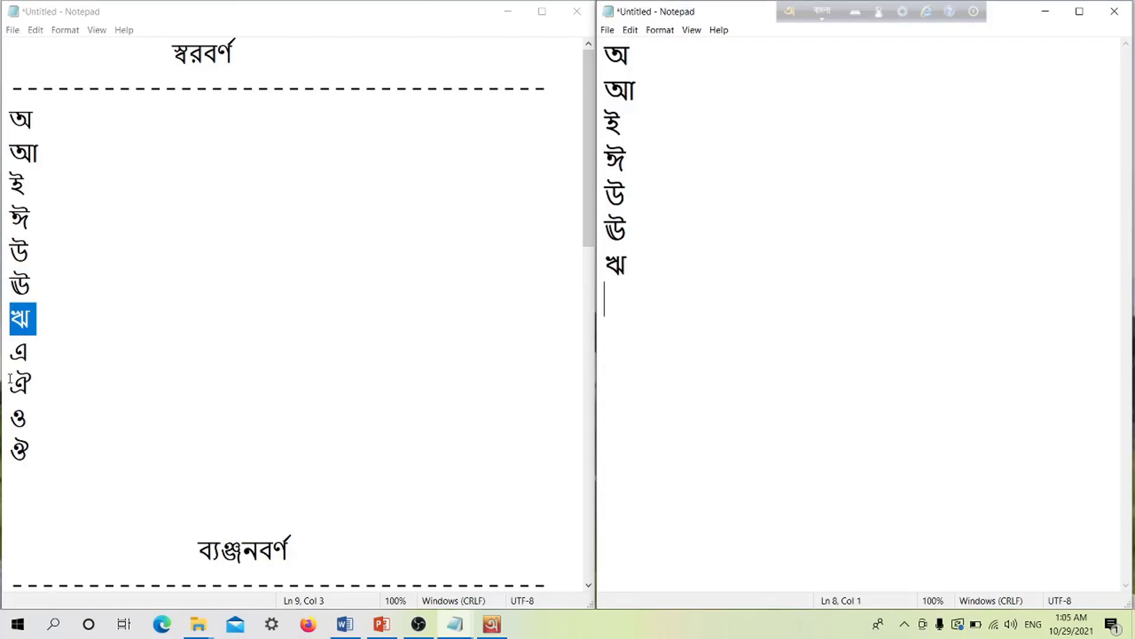
Highlight এ in the reference list and enter it on the eighth line using the phonetic spelling "e"
{"action": "left_click_drag", "start_coordinate": [12, 362], "coordinate": [33, 361]}
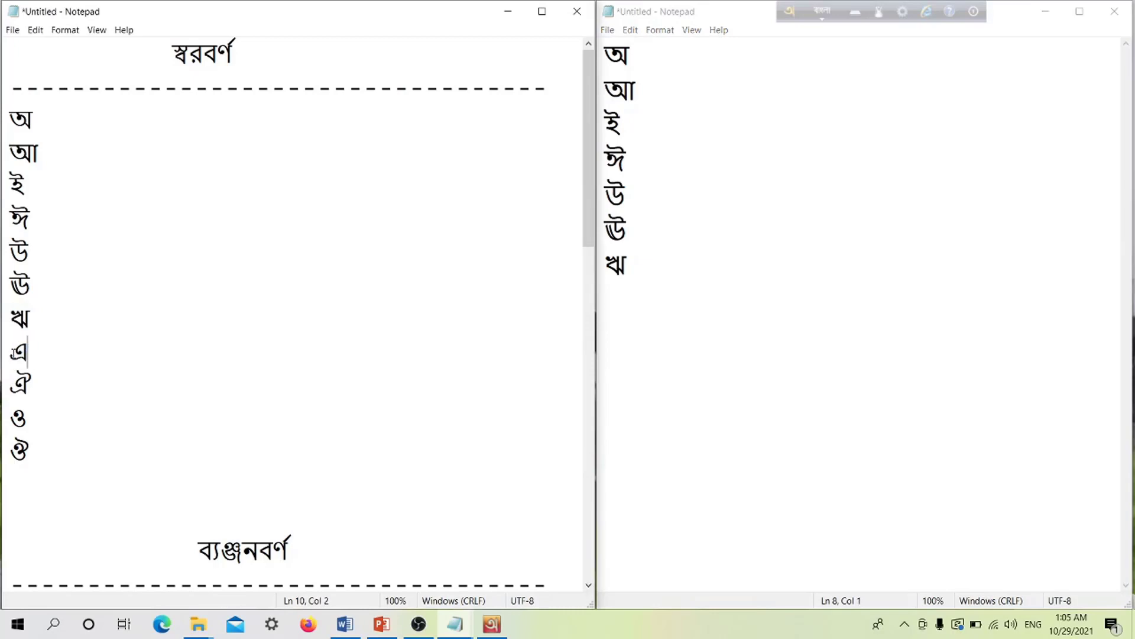
{"action": "left_click", "coordinate": [625, 293]}
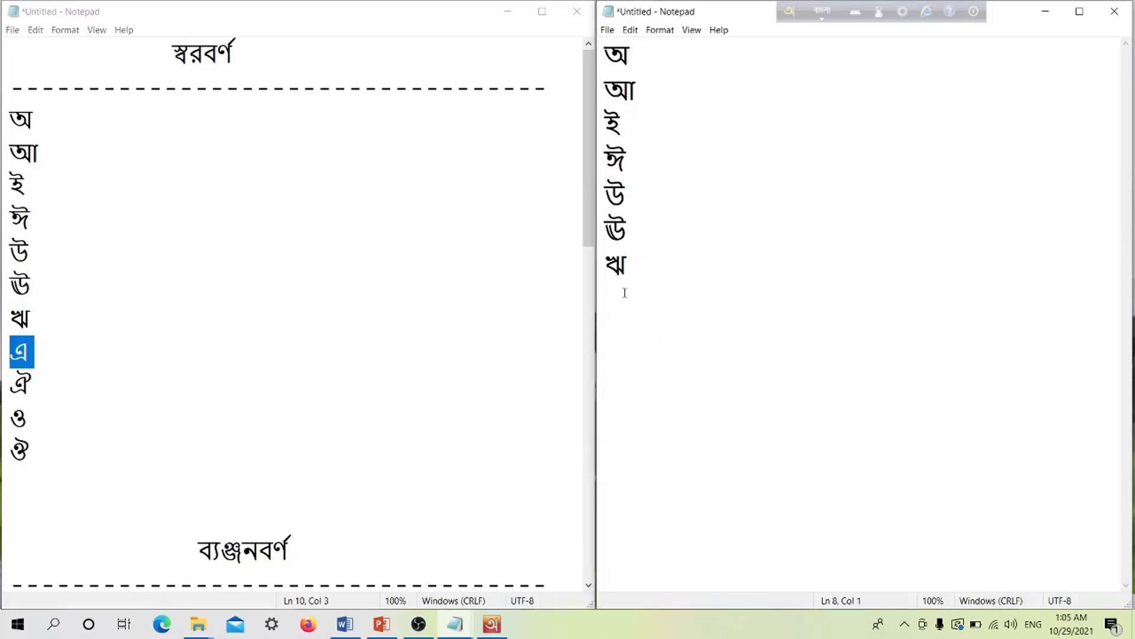
{"action": "type", "text": "e"}
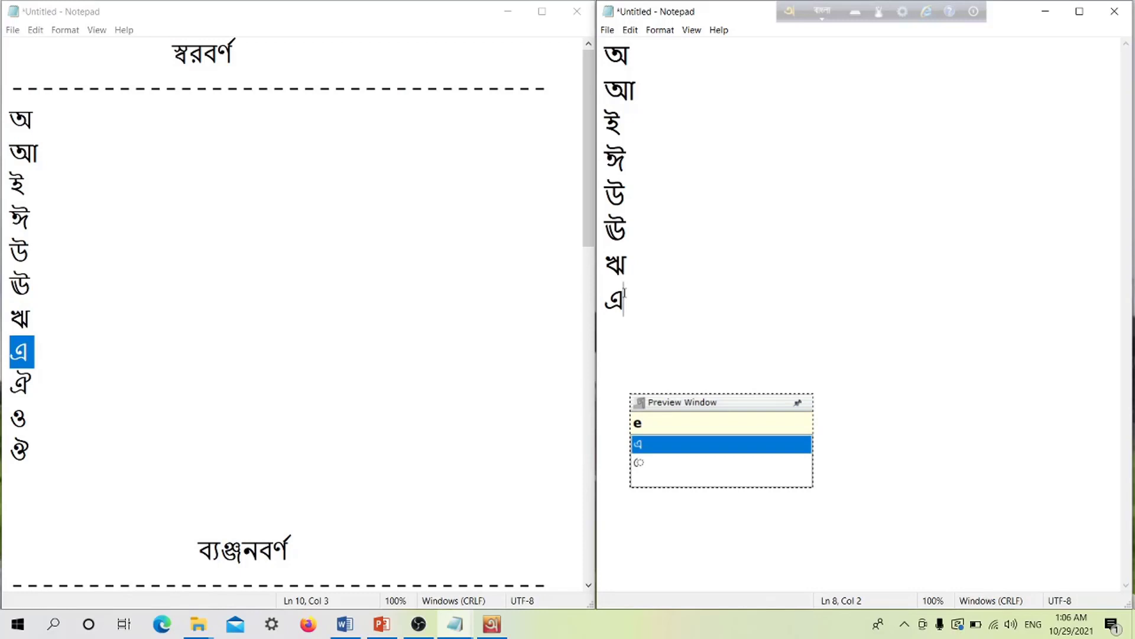
{"action": "key", "text": "space"}
{"action": "key", "text": "Return"}
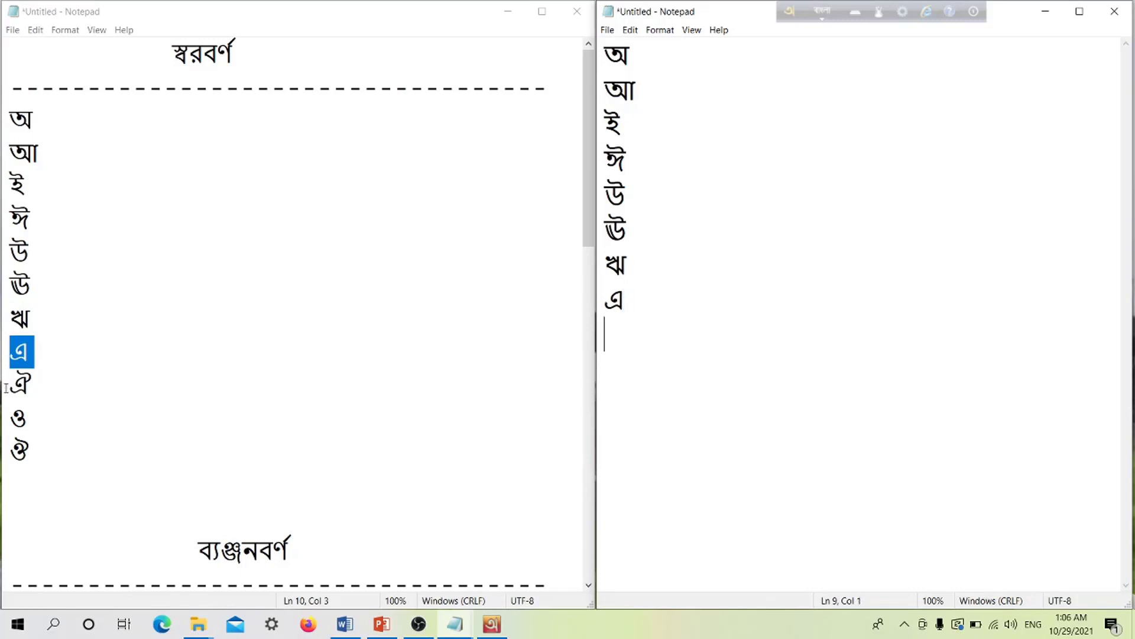
Highlight ঐ in the reference list and enter it on the ninth line using the phonetic spelling "OI"
{"action": "left_click_drag", "start_coordinate": [7, 389], "coordinate": [34, 389]}
{"action": "left_click", "coordinate": [613, 328]}
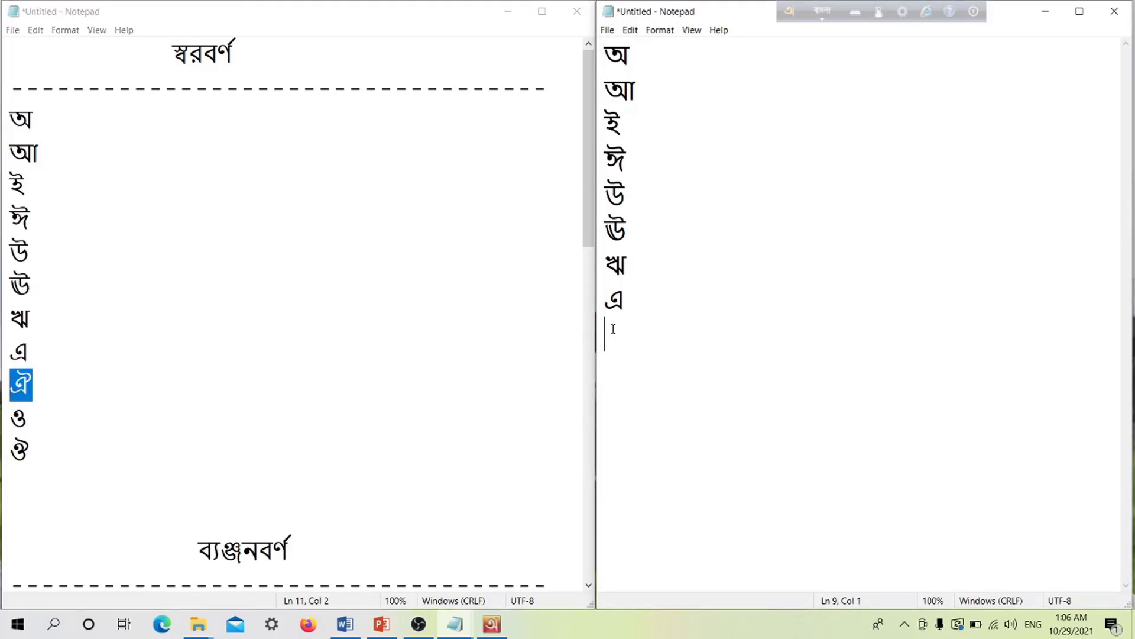
{"action": "type", "text": "o"}
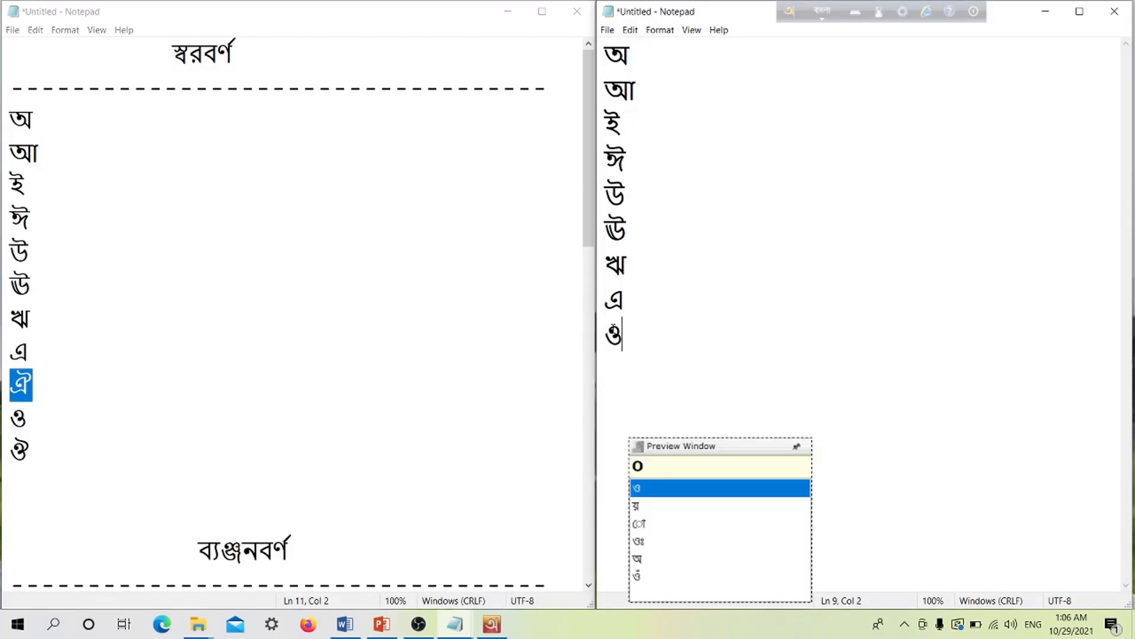
{"action": "type", "text": "I"}
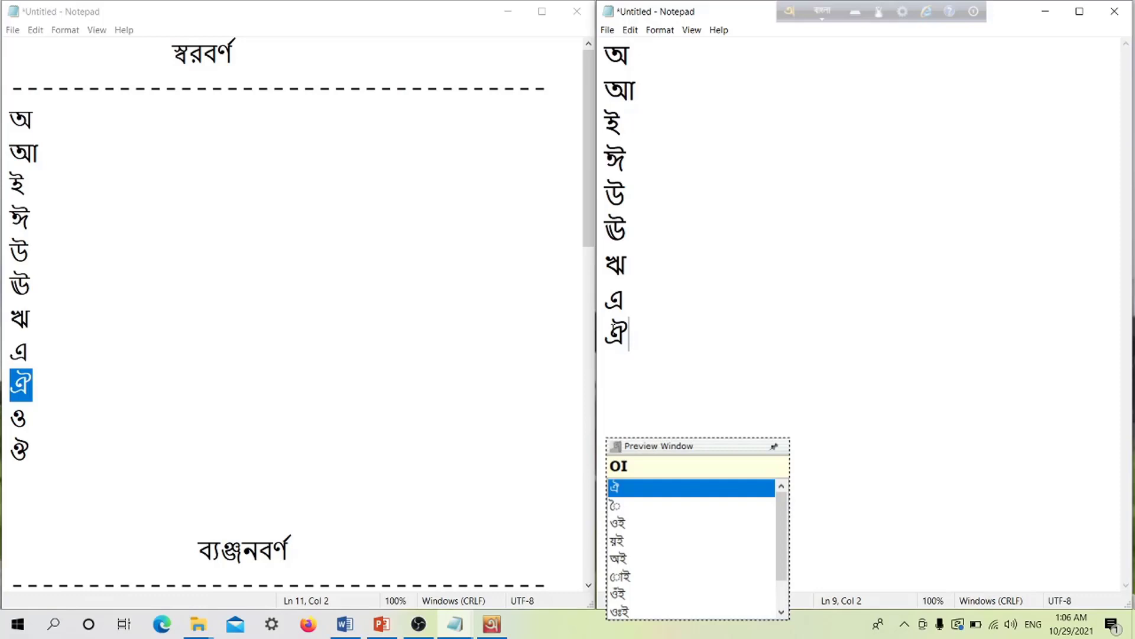
{"action": "key", "text": "Return"}
Highlight ও in the reference list and enter it on the tenth line using the phonetic spelling "O"
{"action": "left_click_drag", "start_coordinate": [12, 428], "coordinate": [37, 425]}
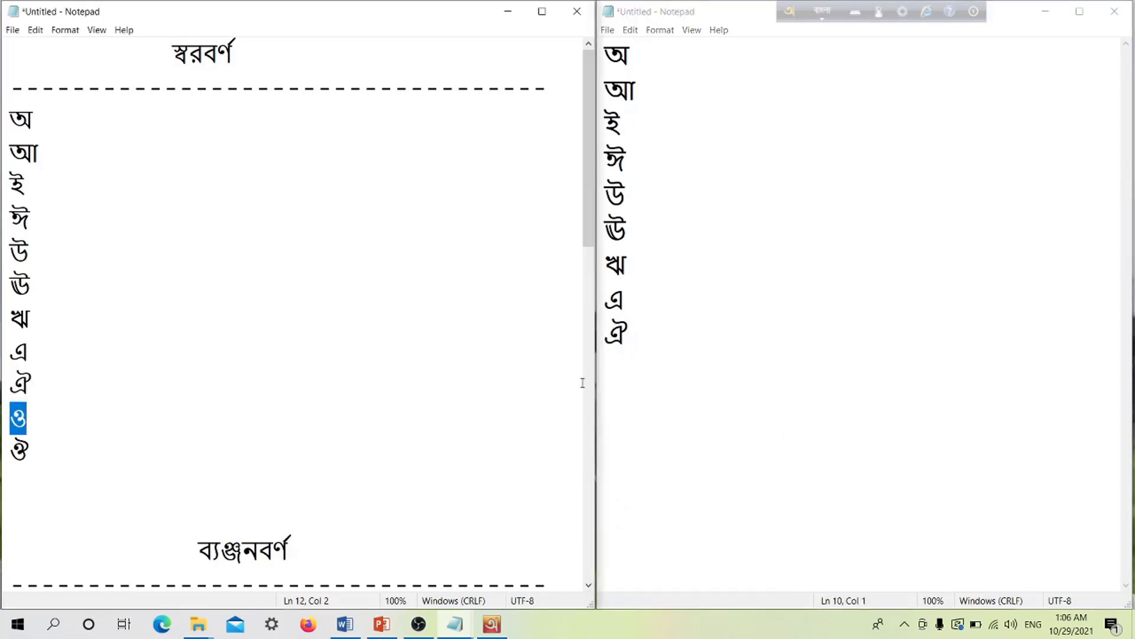
{"action": "left_click", "coordinate": [622, 365]}
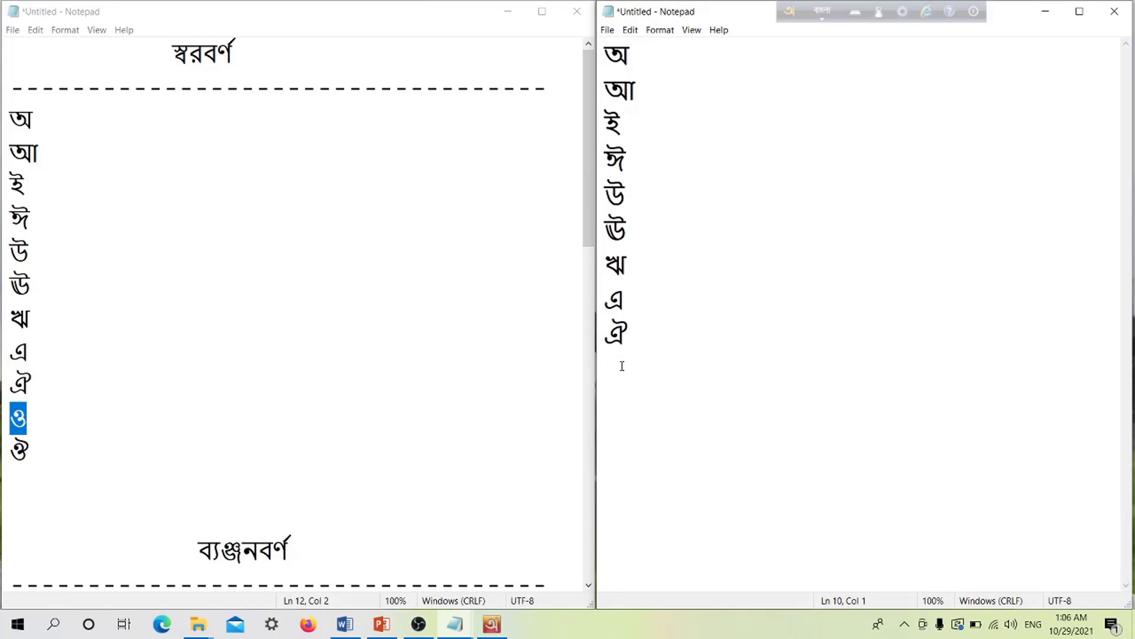
{"action": "type", "text": "o"}
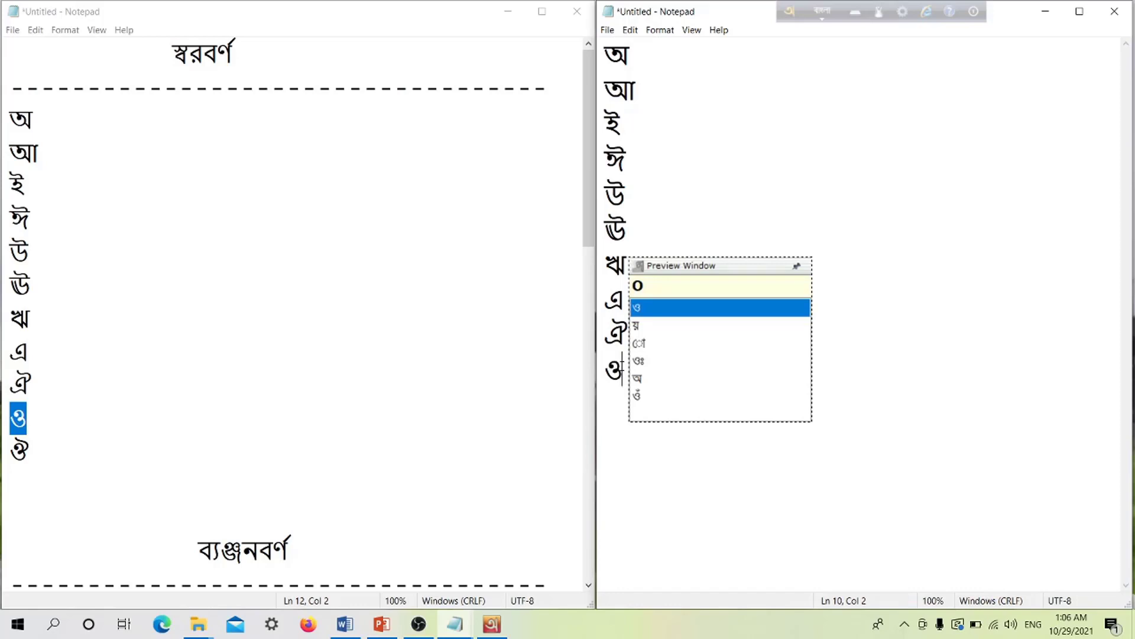
{"action": "key", "text": "Return"}
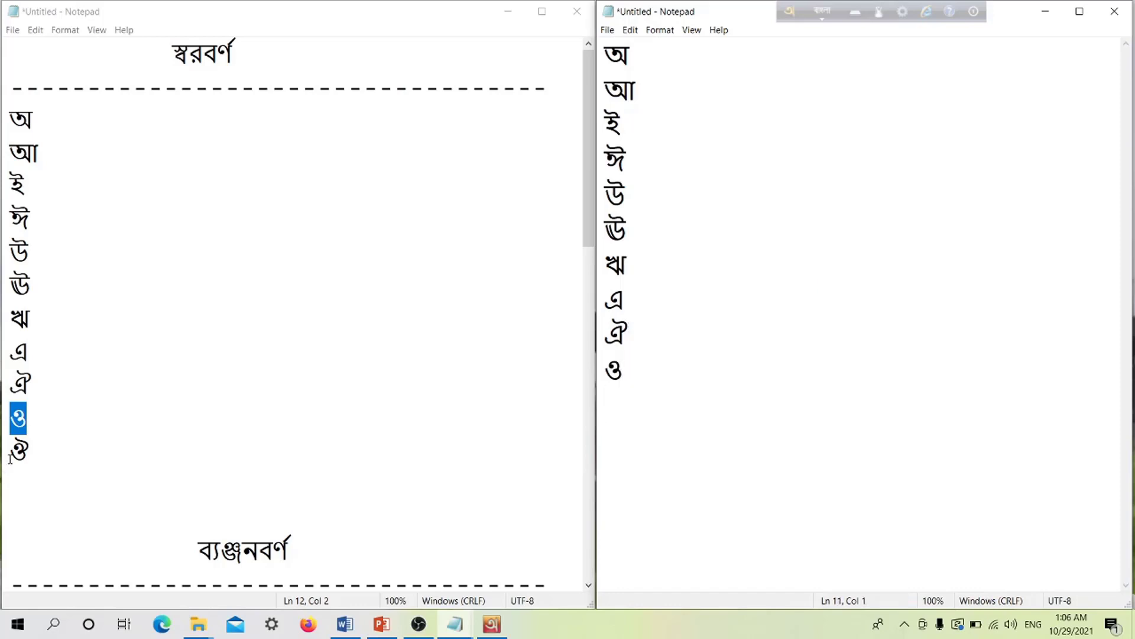
Highlight ঔ in the reference list and enter it on the eleventh line using the phonetic spelling "OU"
{"action": "left_click_drag", "start_coordinate": [9, 456], "coordinate": [43, 458]}
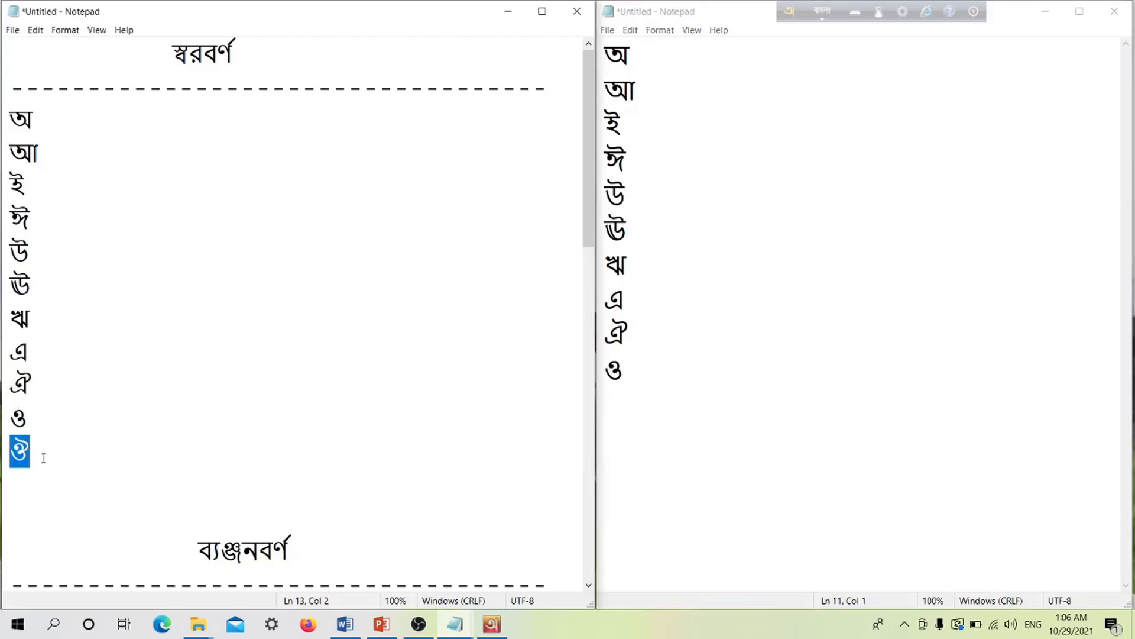
{"action": "left_click", "coordinate": [618, 413]}
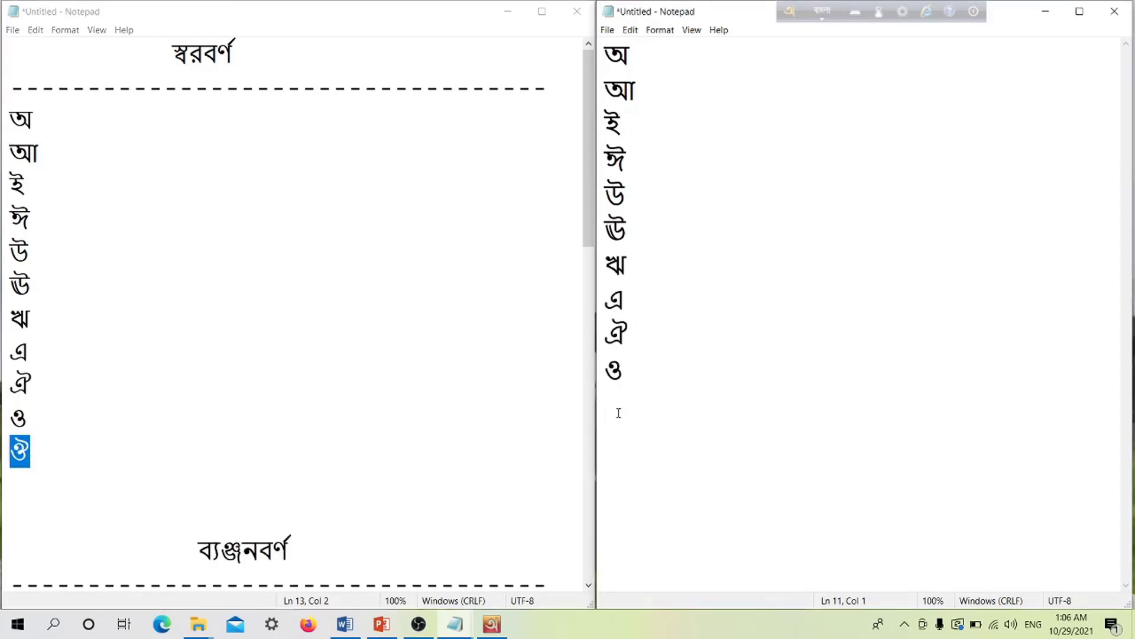
{"action": "type", "text": "ou"}
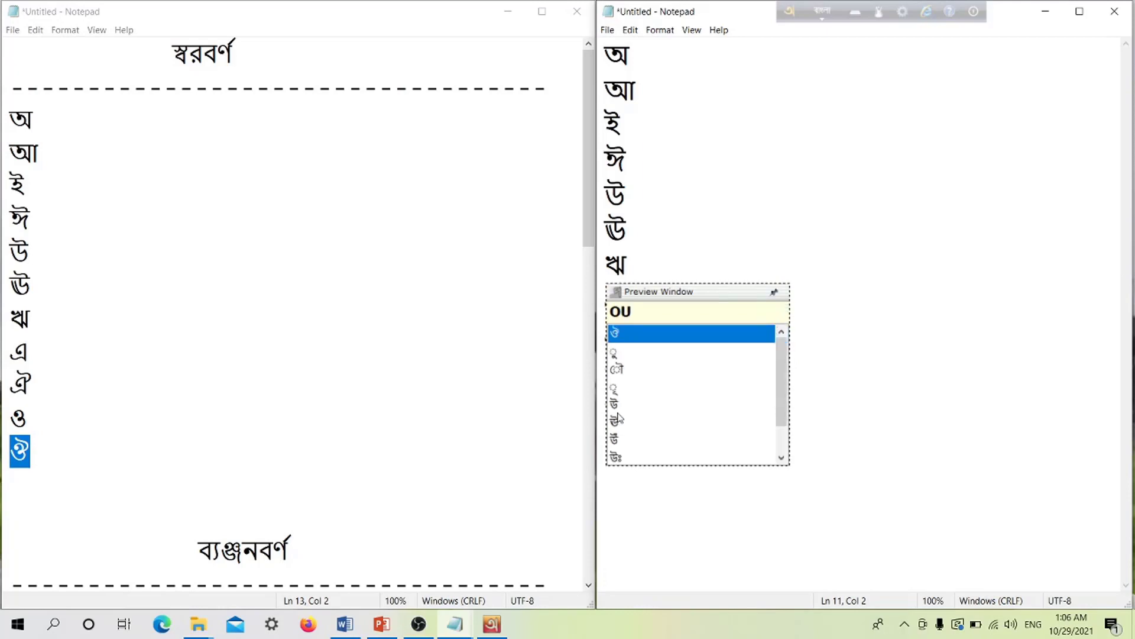
{"action": "key", "text": "space"}
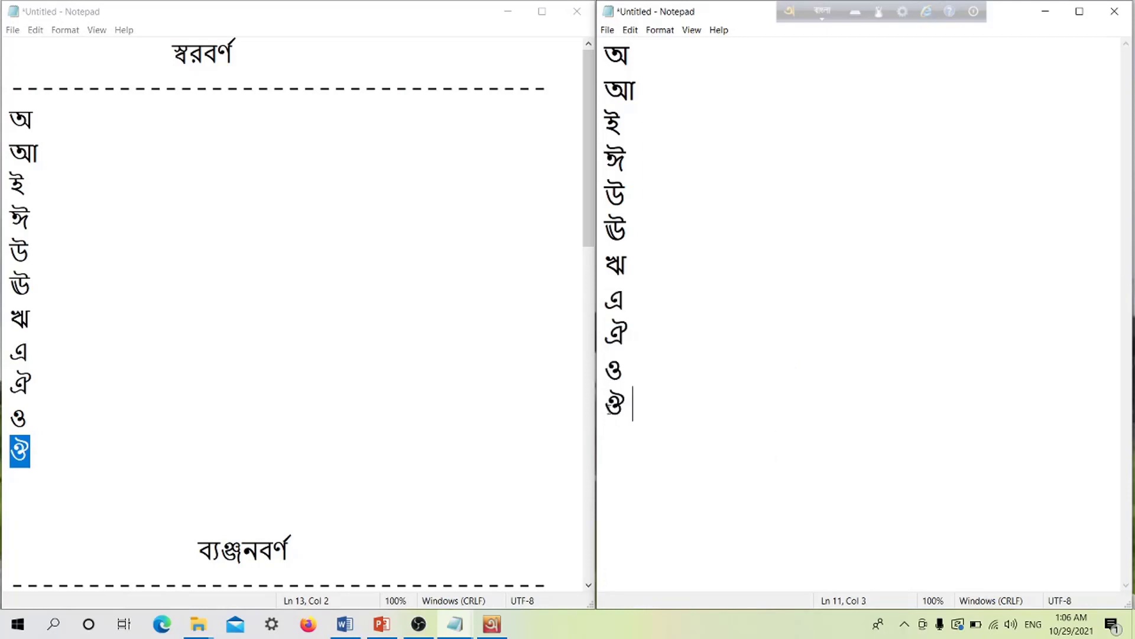
Repeat ঔ twice on the eleventh line using "OU" and delete the two extra copies
{"action": "type", "text": "ou ou"}
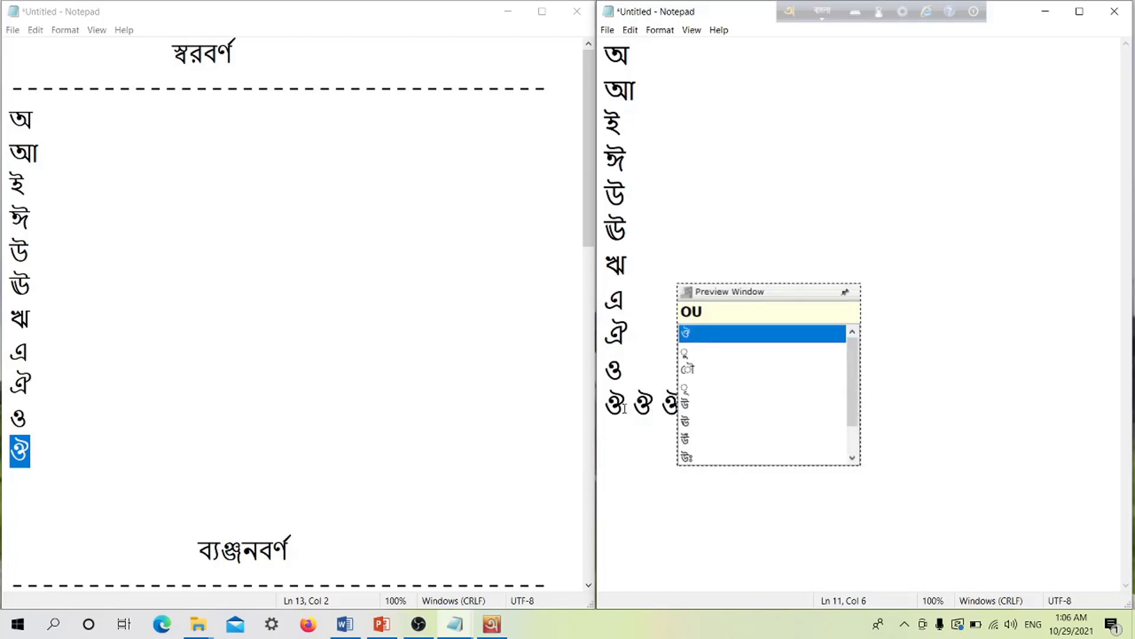
{"action": "key", "text": "space"}
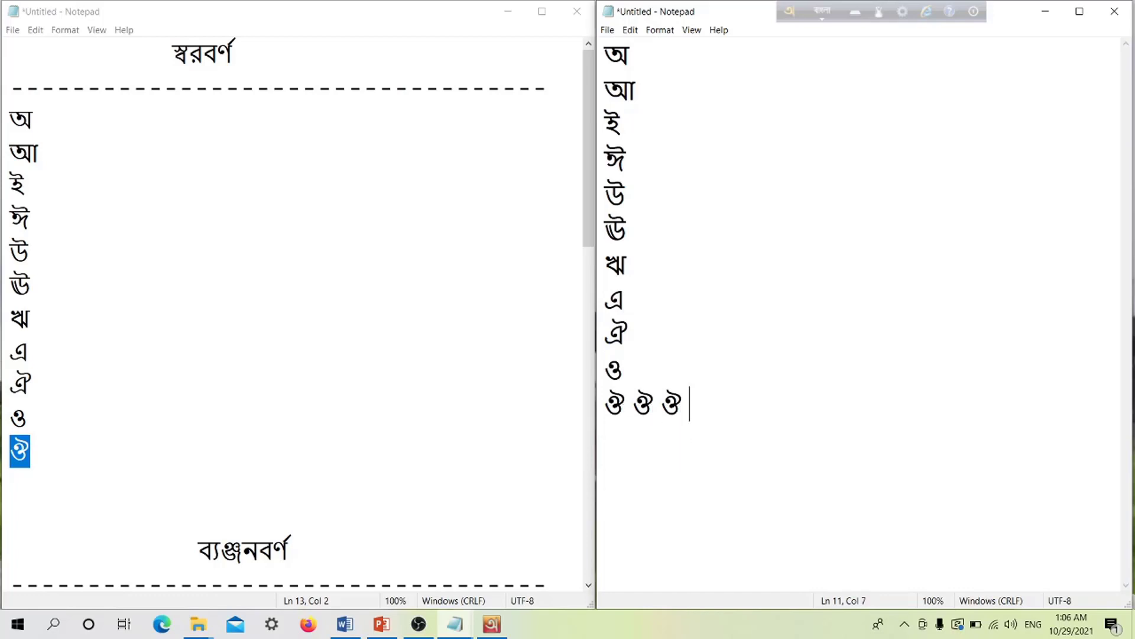
{"action": "left_click_drag", "start_coordinate": [631, 399], "coordinate": [677, 403]}
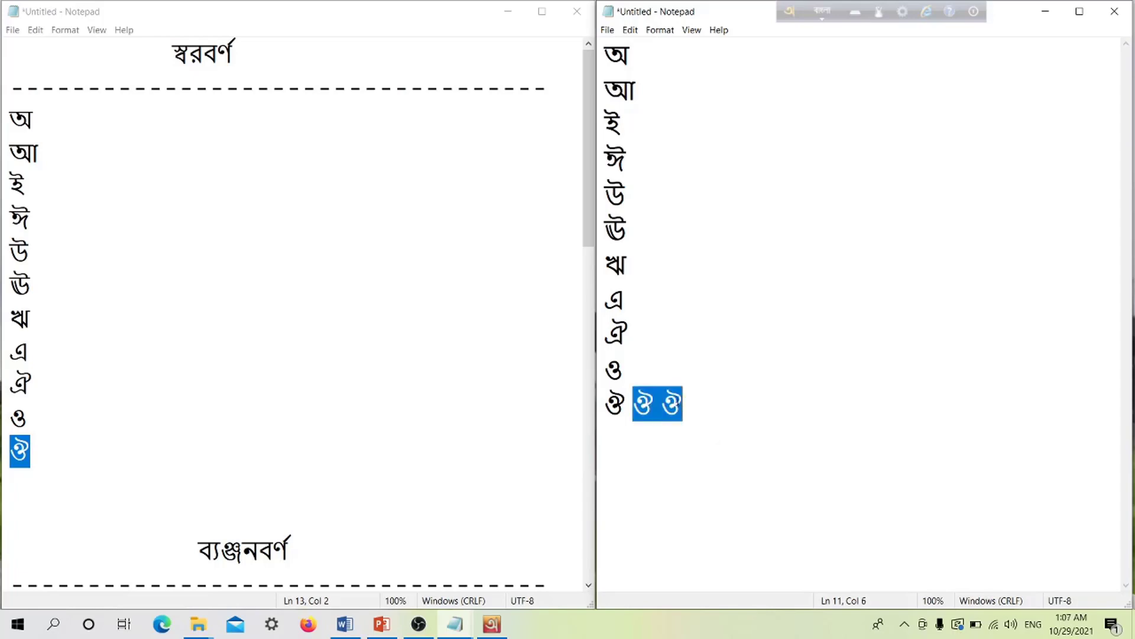
{"action": "key", "text": "BackSpace"}
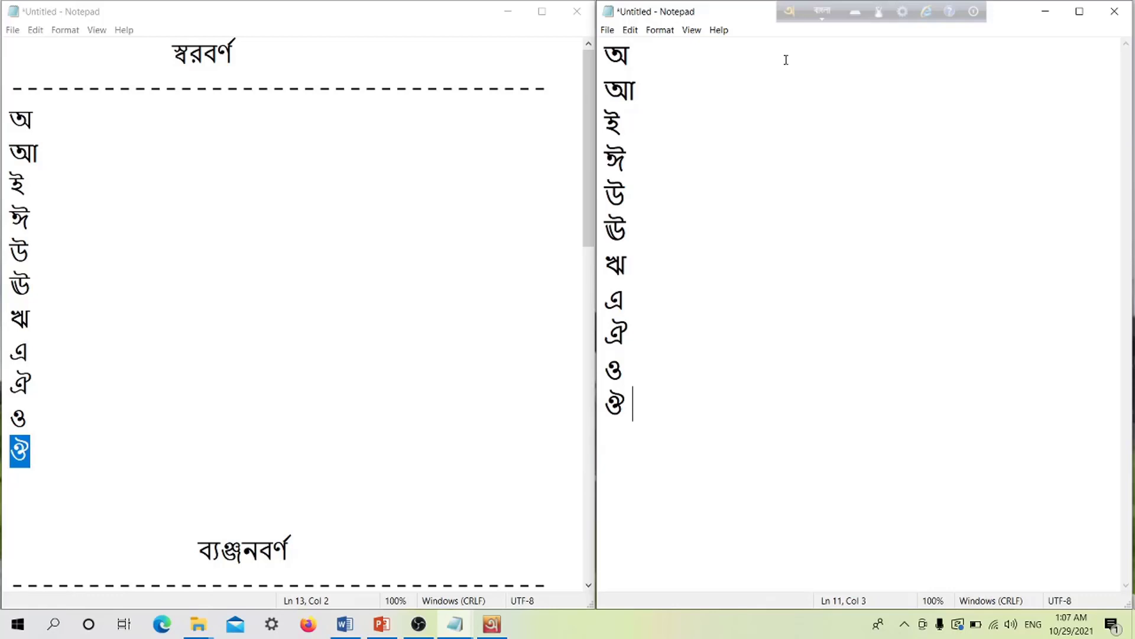
Add the heading কার below the vowels after a blank line and underline it with a row of six dashes
{"action": "key", "text": "Return"}
{"action": "key", "text": "Return"}
{"action": "type", "text": "কার"}
{"action": "key", "text": "Return"}
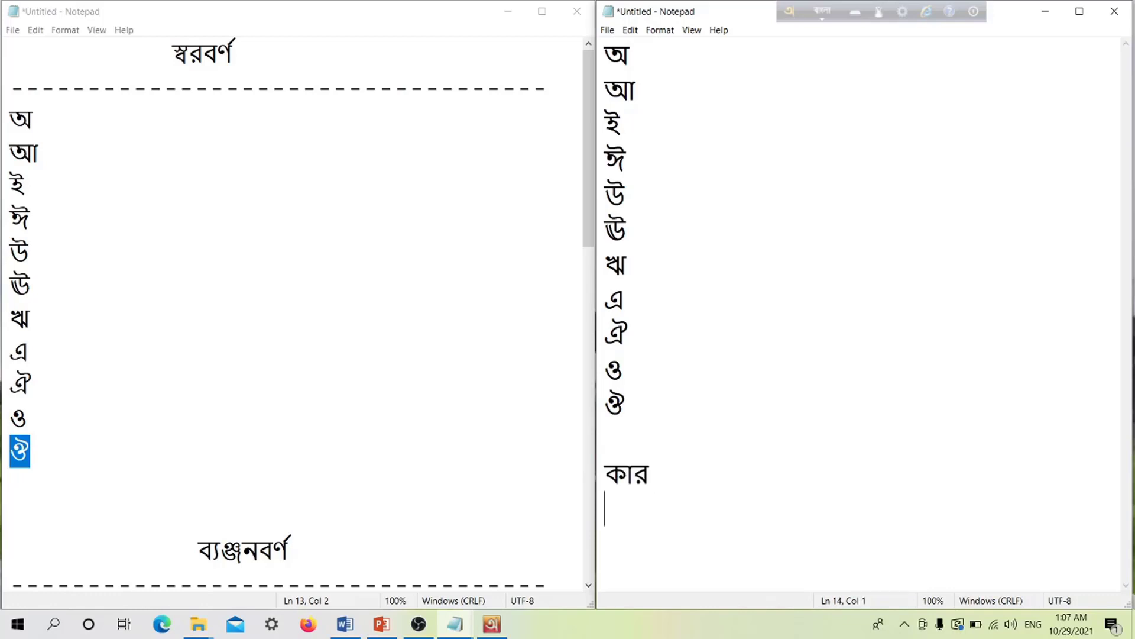
{"action": "type", "text": "------"}
{"action": "key", "text": "Return"}
Try কা using "ka" and the standalone sign া from the suggestions for "a", and clear the line again
{"action": "type", "text": "k"}
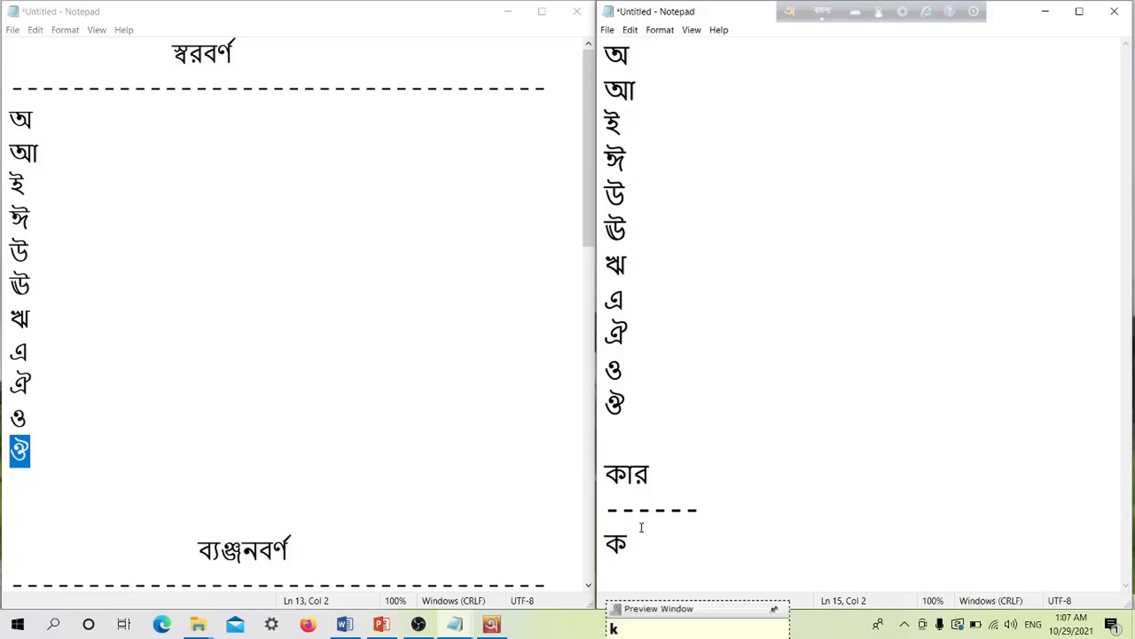
{"action": "type", "text": "a"}
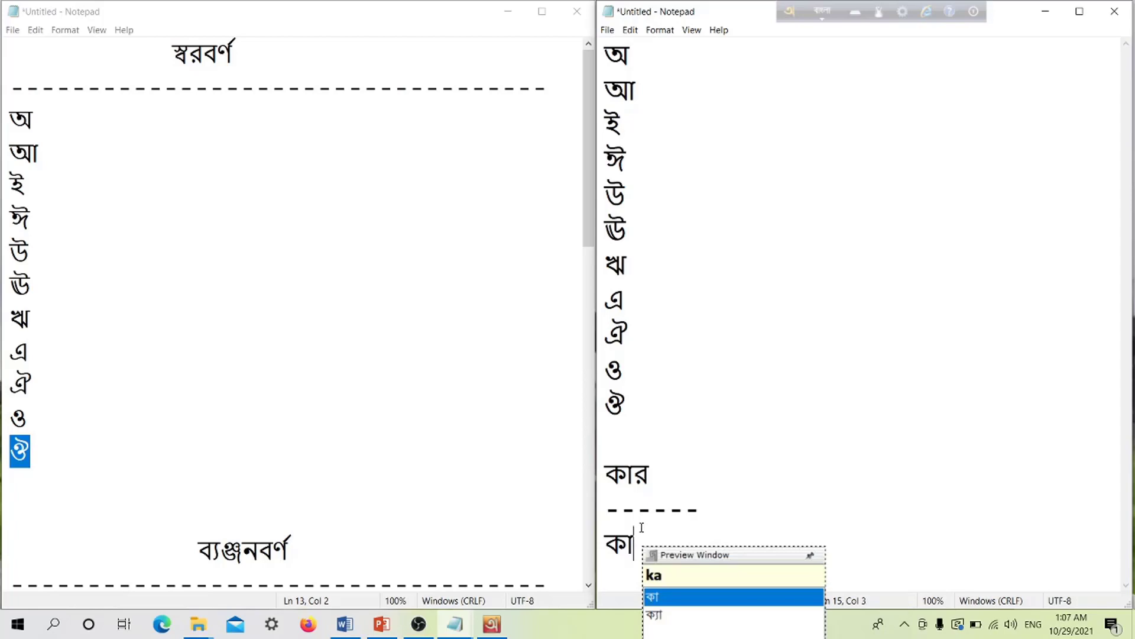
{"action": "type", "text": " a"}
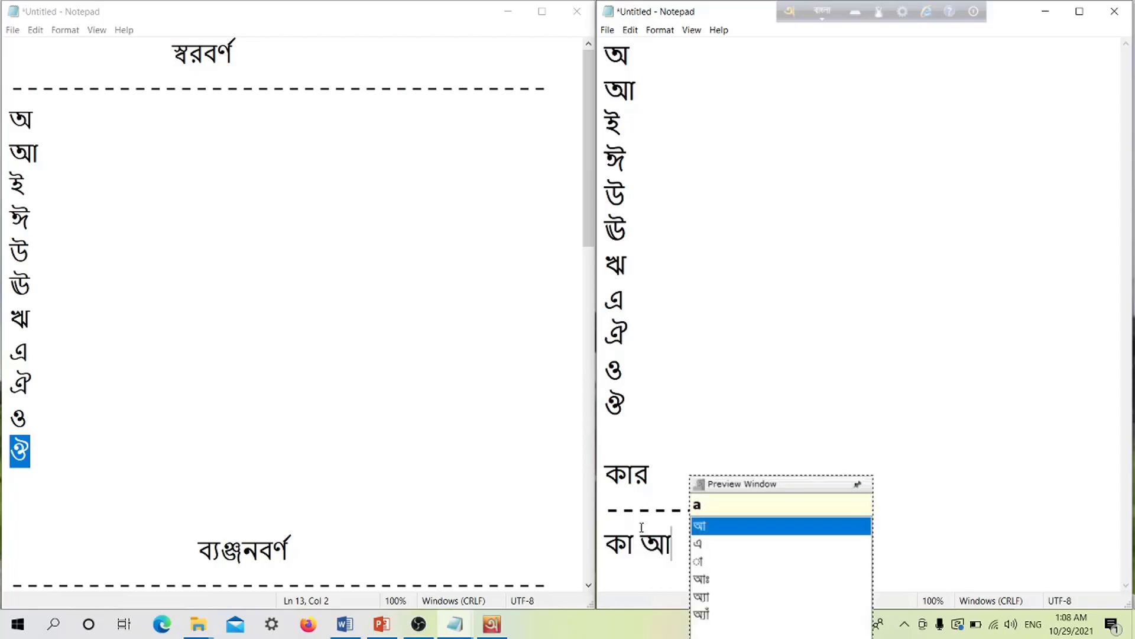
{"action": "key", "text": "Down"}
{"action": "key", "text": "Down"}
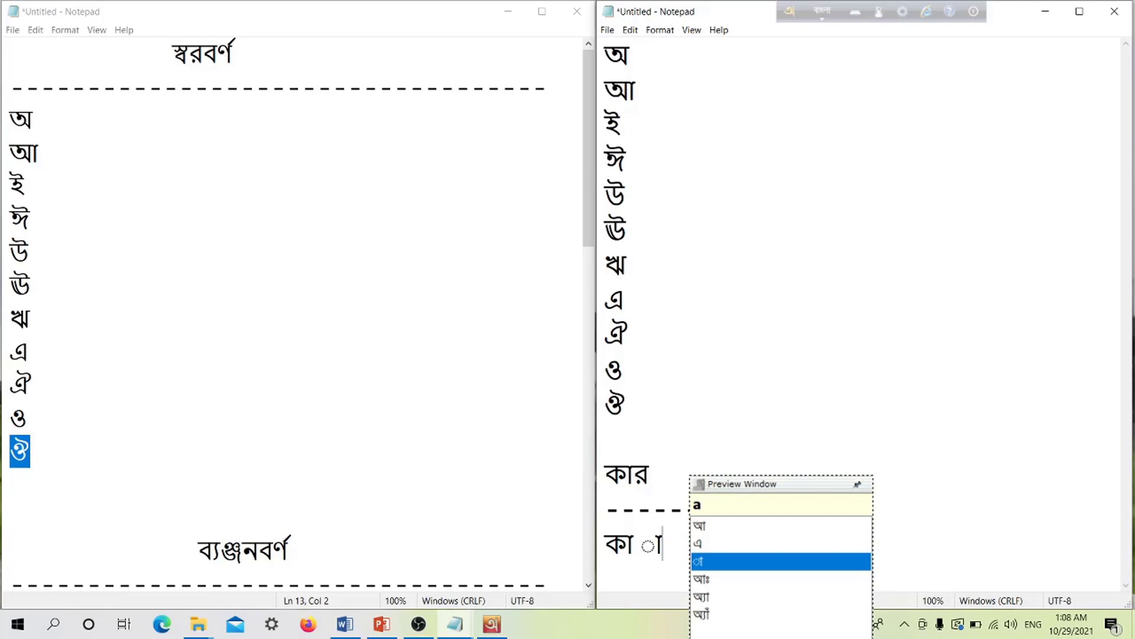
{"action": "key", "text": "BackSpace"}
{"action": "key", "text": "BackSpace"}
{"action": "key", "text": "BackSpace"}
{"action": "key", "text": "BackSpace"}
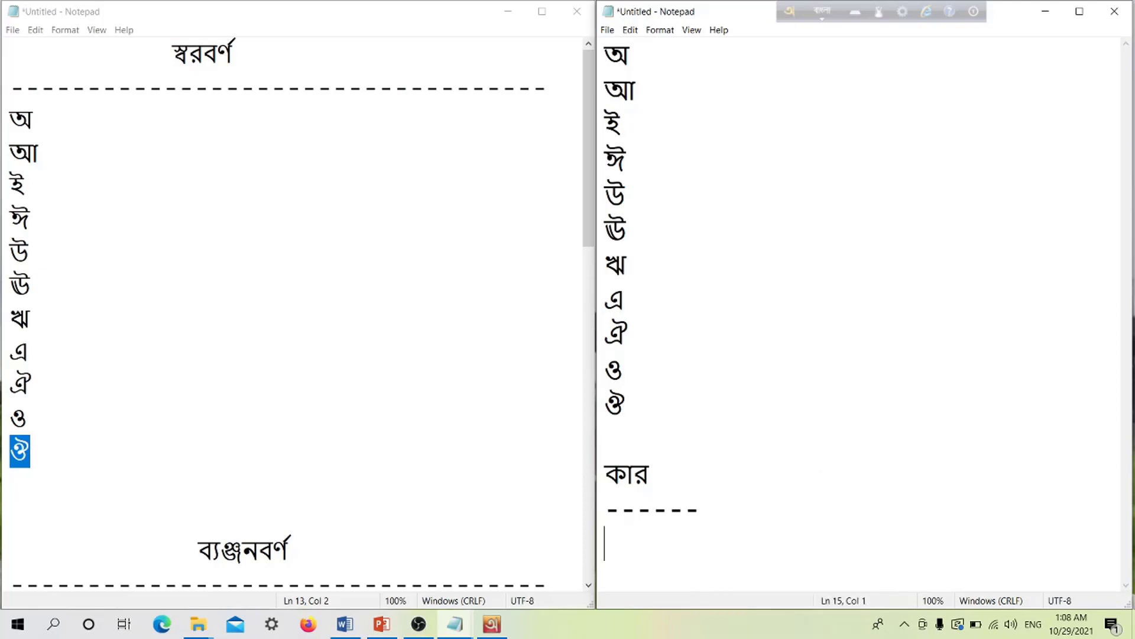
Enter কা and কি on separate lines under the কার heading using the phonetic spellings "ka" and "ki"
{"action": "type", "text": "k"}
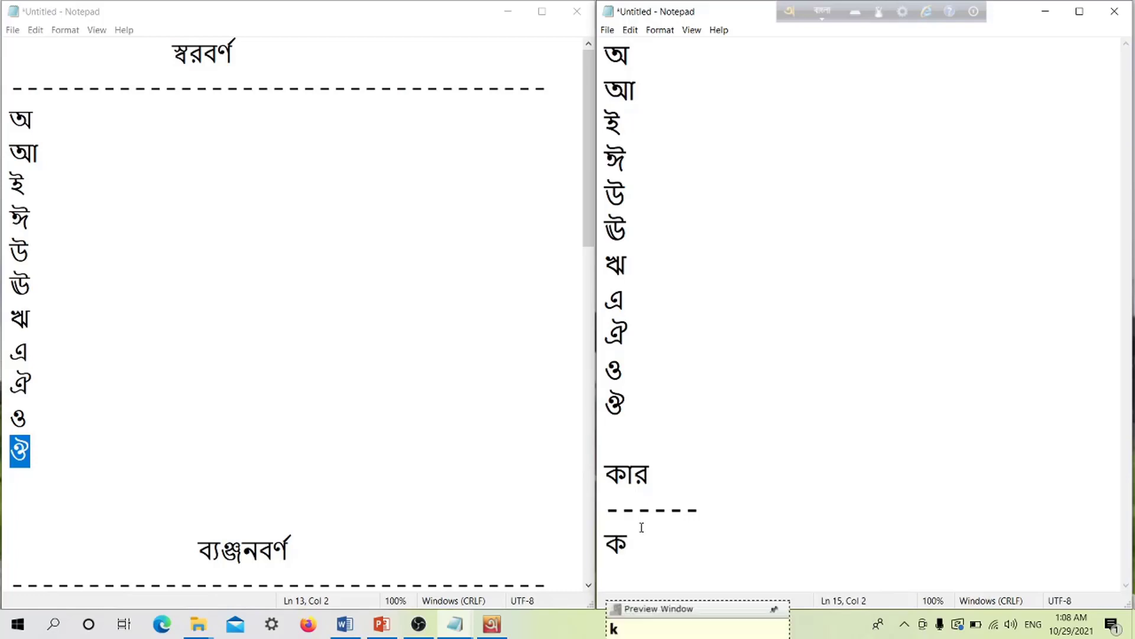
{"action": "type", "text": "a"}
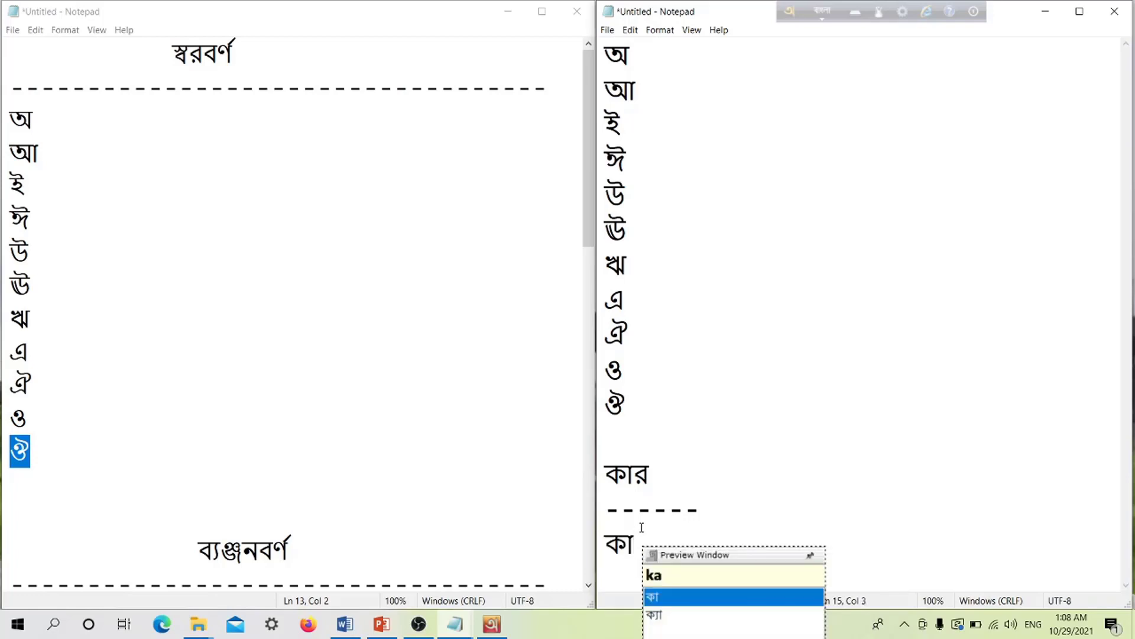
{"action": "key", "text": "Return"}
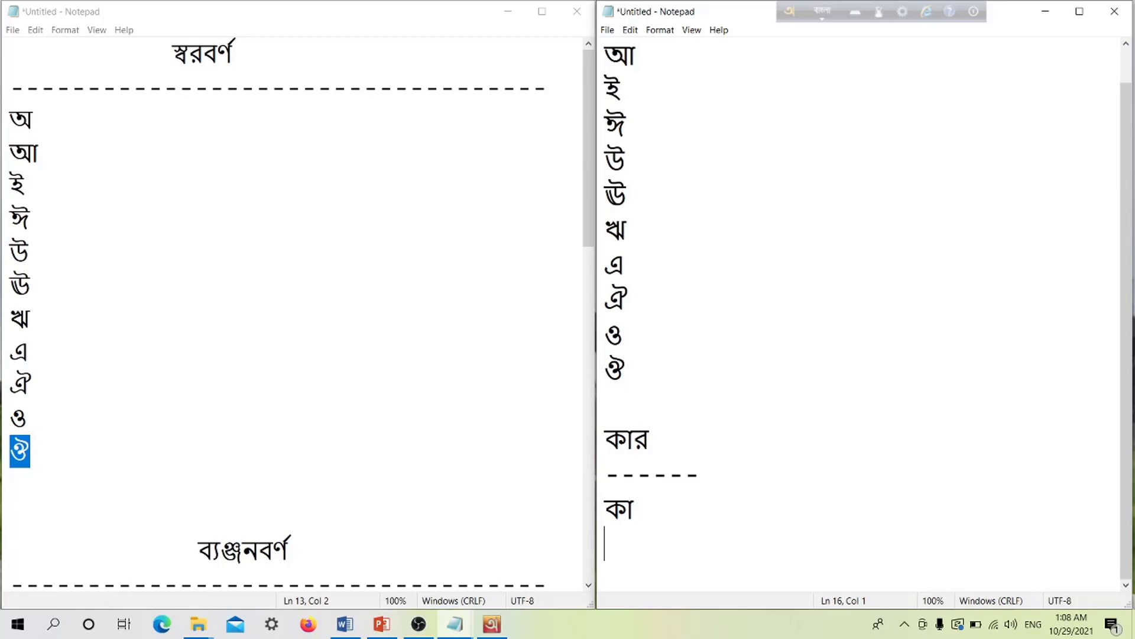
{"action": "type", "text": "k"}
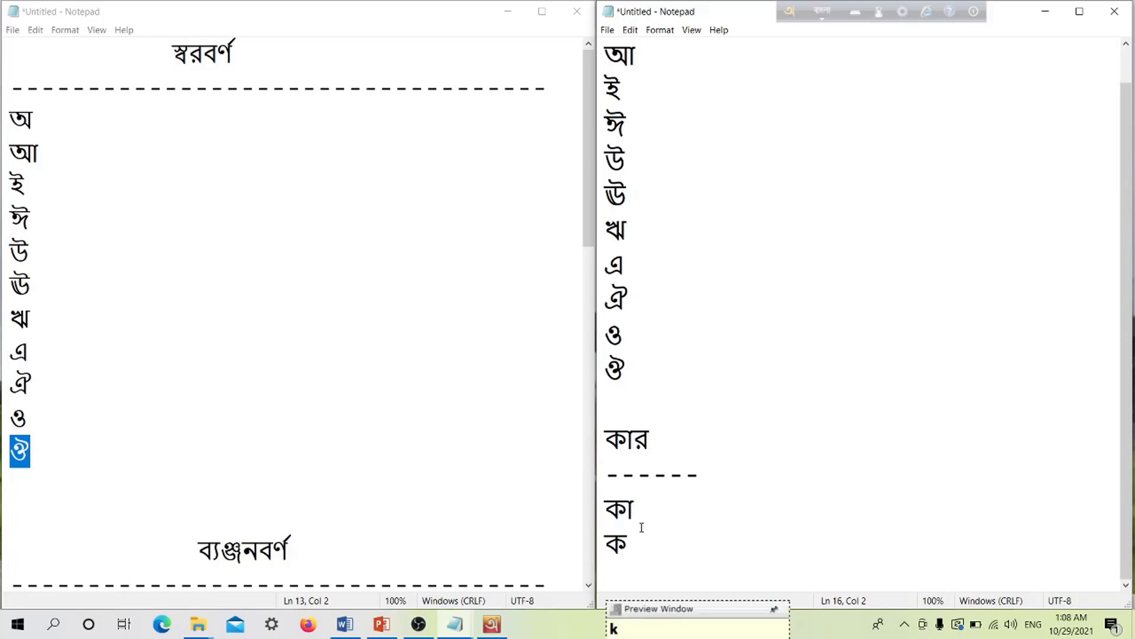
{"action": "type", "text": "i"}
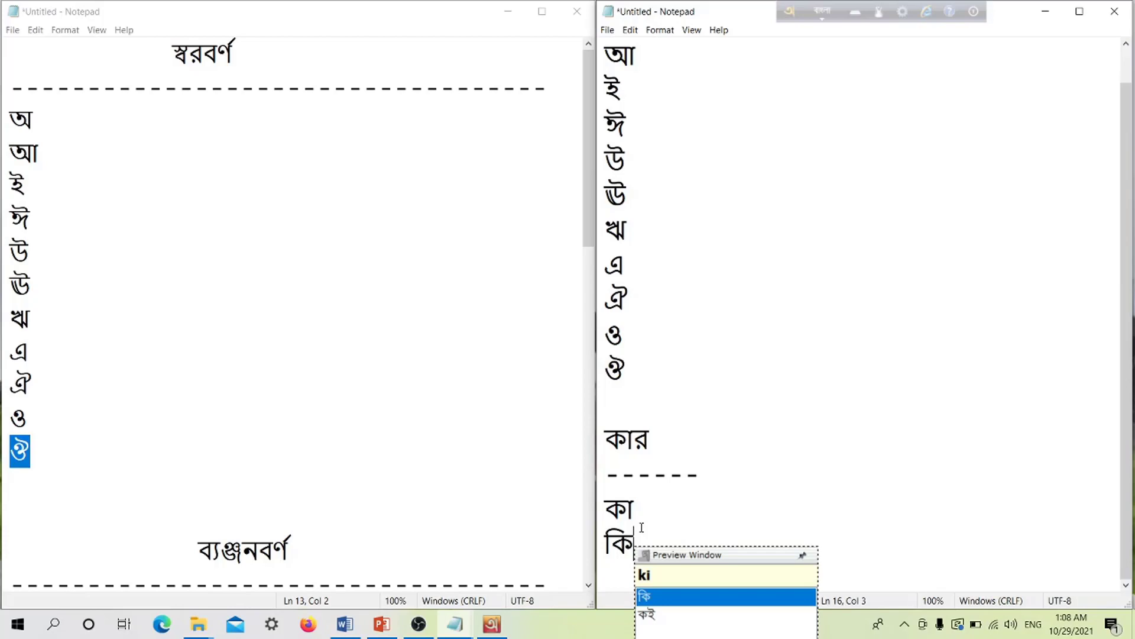
{"action": "key", "text": "Return"}
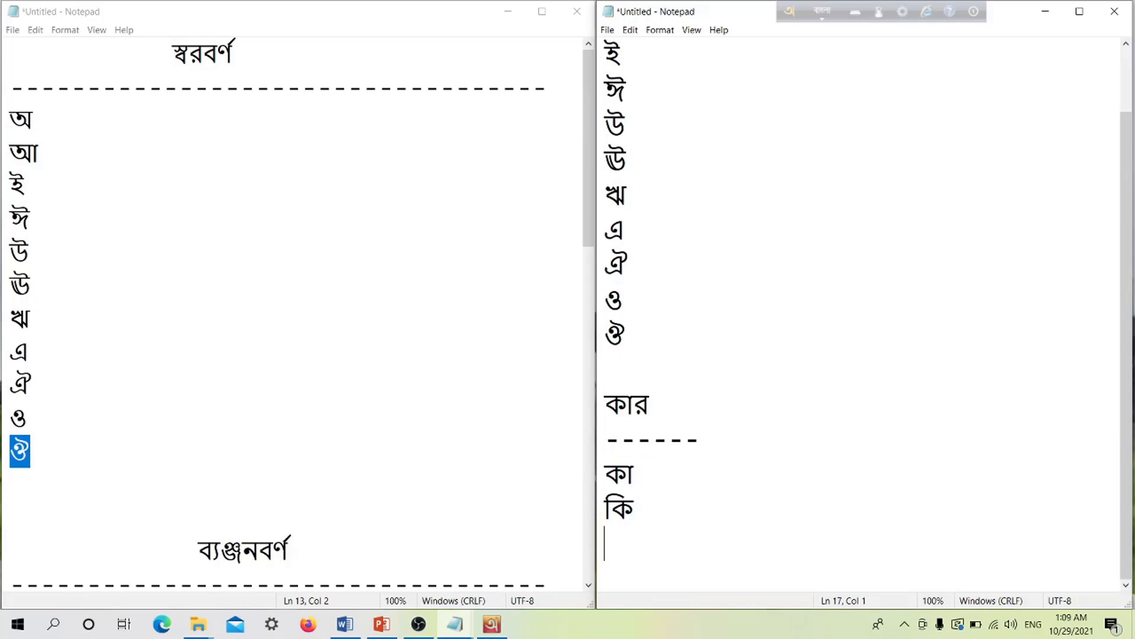
Enter কী on the line below কি using the phonetic spelling "kI"
{"action": "type", "text": "k"}
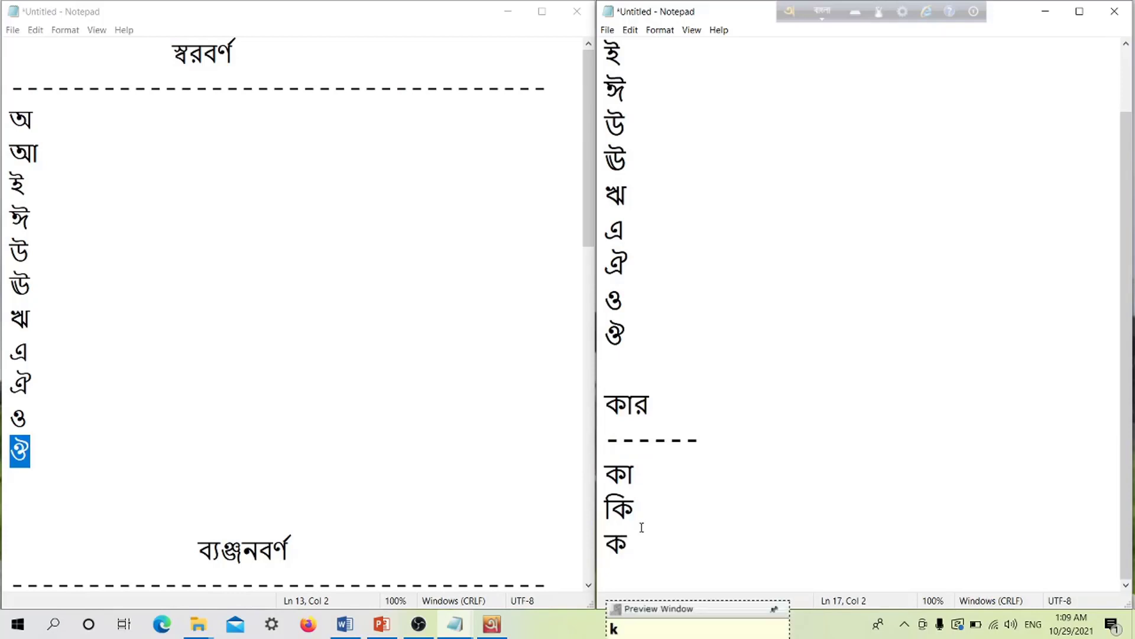
{"action": "type", "text": "I"}
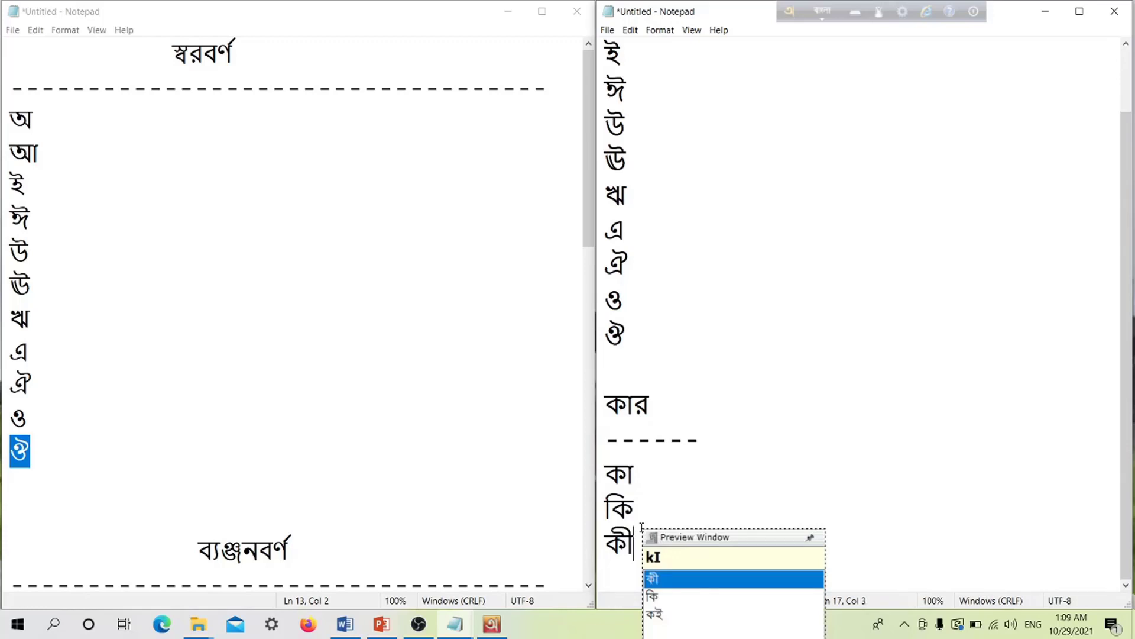
{"action": "key", "text": "Return"}
{"action": "key", "text": "BackSpace"}
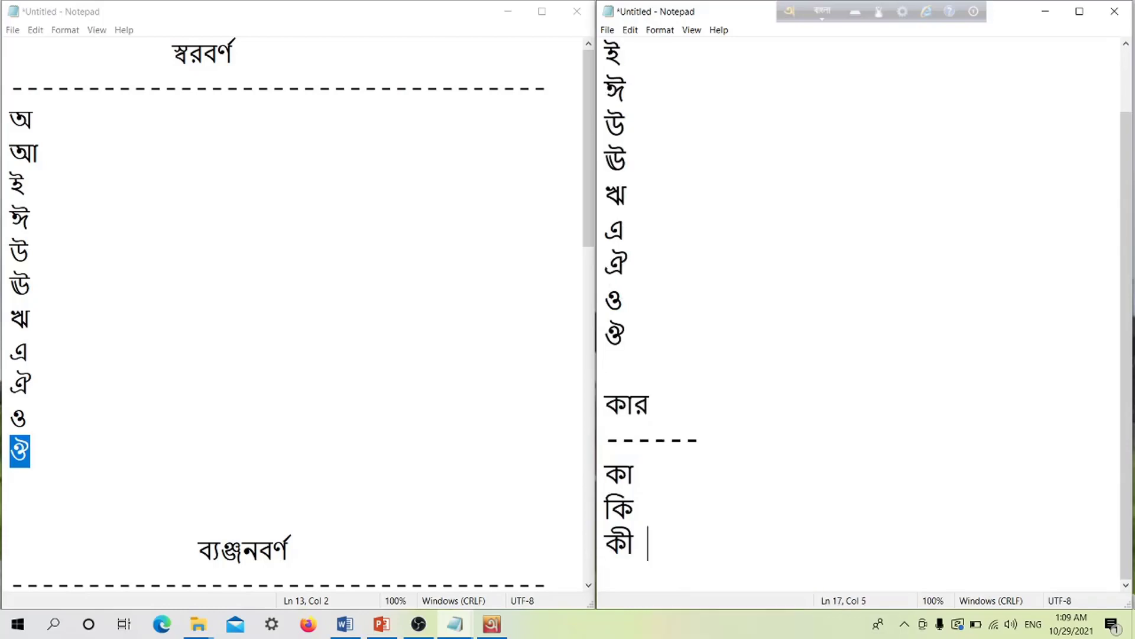
Try the alternative phonetic spellings "ee" and "kee" beside কী and remove the resulting text
{"action": "type", "text": "ee"}
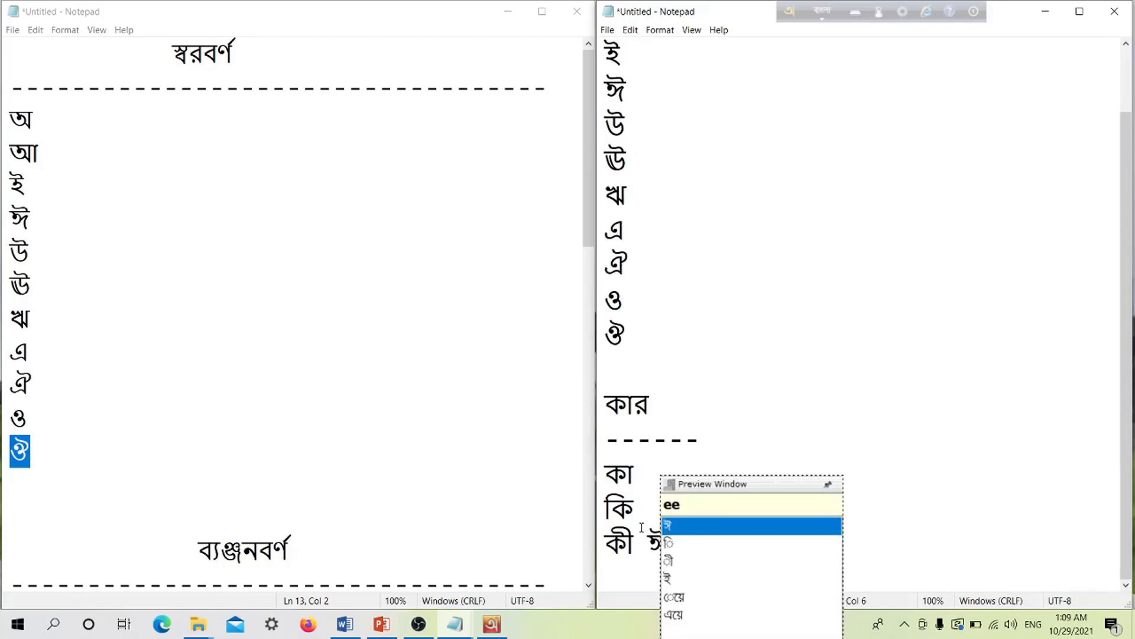
{"action": "key", "text": "BackSpace"}
{"action": "key", "text": "BackSpace"}
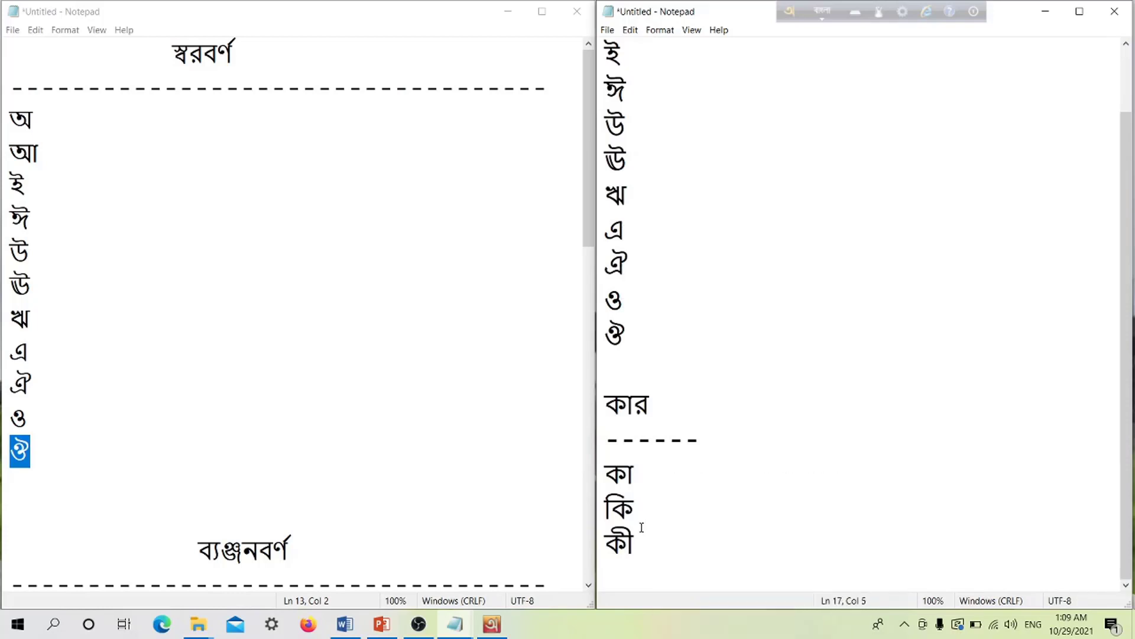
{"action": "type", "text": "kee"}
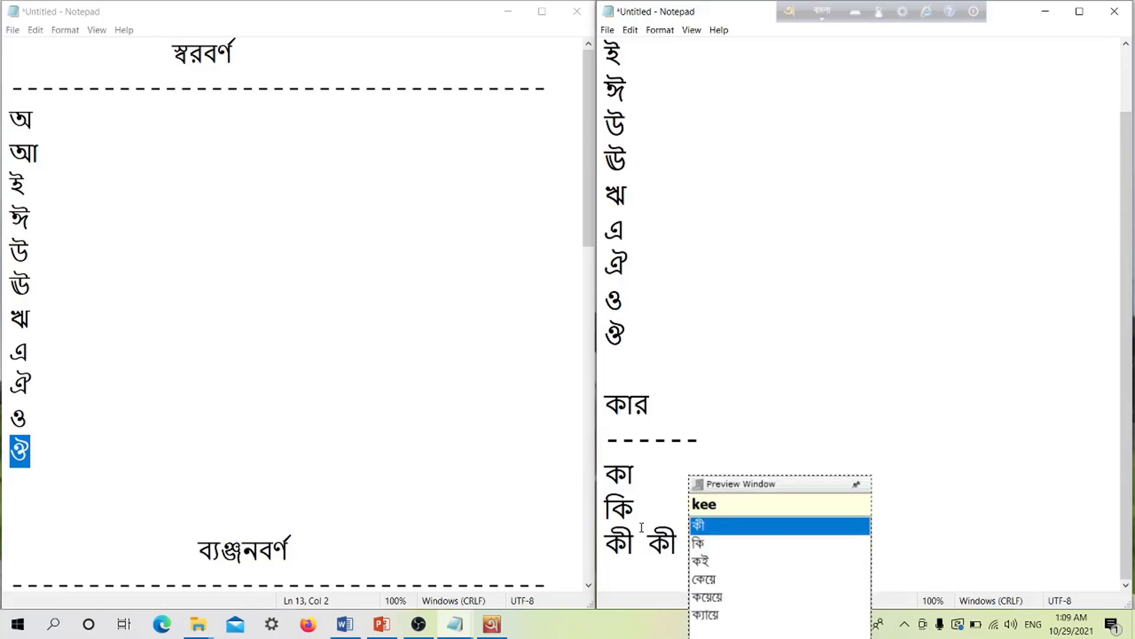
{"action": "key", "text": "Escape"}
Enter কু on a new line below কী using the phonetic spelling "ku"
{"action": "key", "text": "Return"}
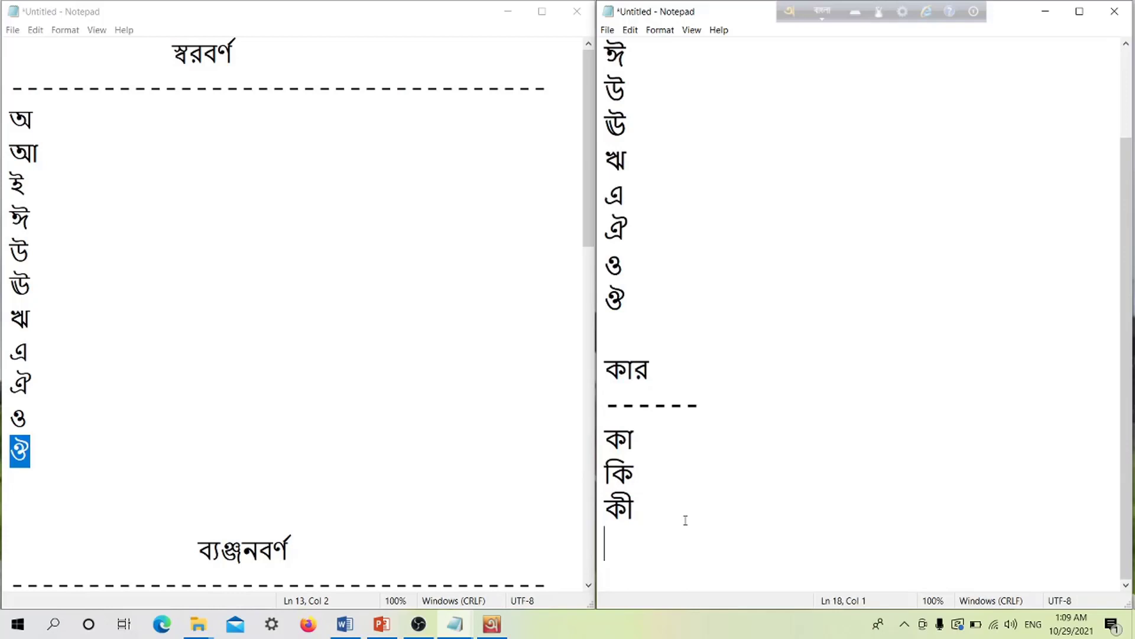
{"action": "type", "text": "k"}
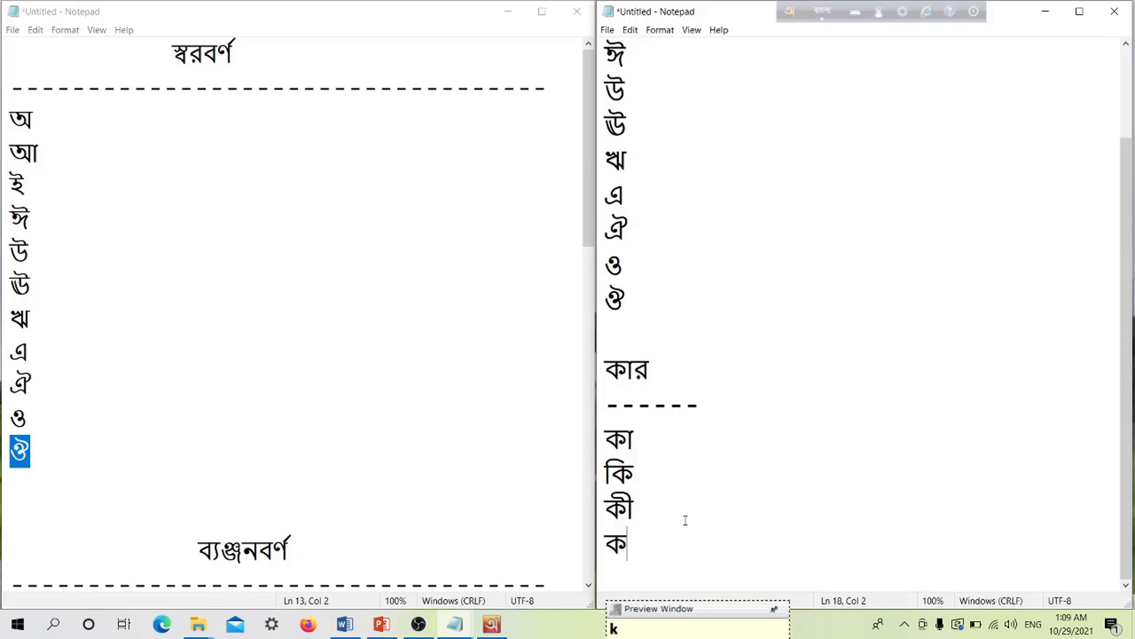
{"action": "type", "text": "u"}
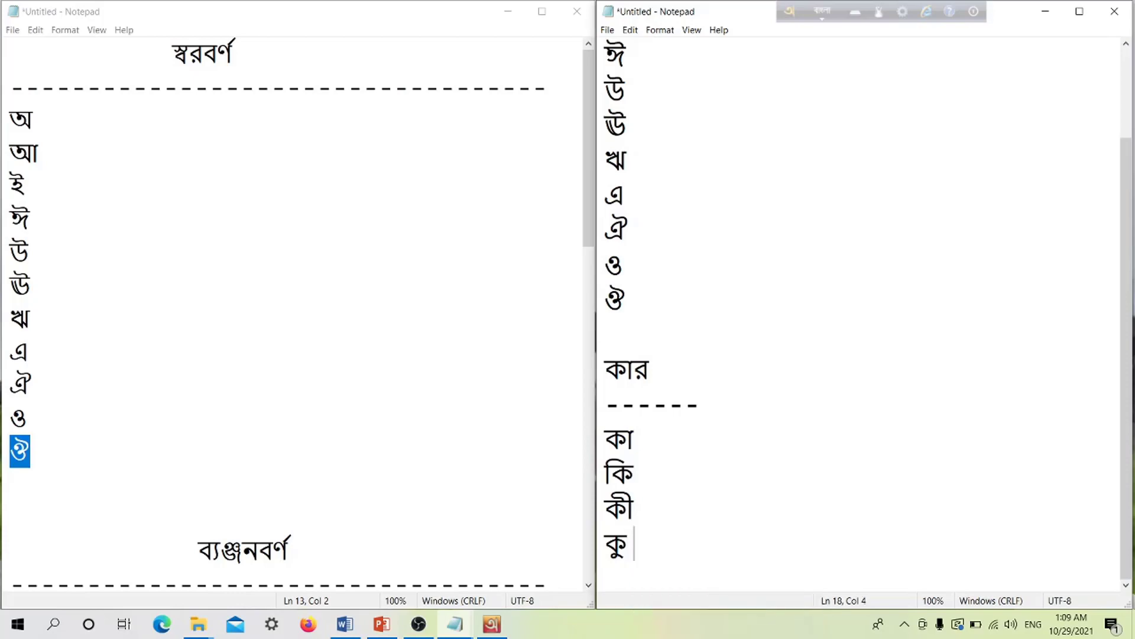
Try the alternative phonetic spelling "koo" beside কু and delete it
{"action": "type", "text": " koo"}
{"action": "key", "text": "BackSpace"}
{"action": "key", "text": "BackSpace"}
{"action": "key", "text": "BackSpace"}
Enter কূ on a new line below কু using the phonetic spelling "kU"
{"action": "key", "text": "Return"}
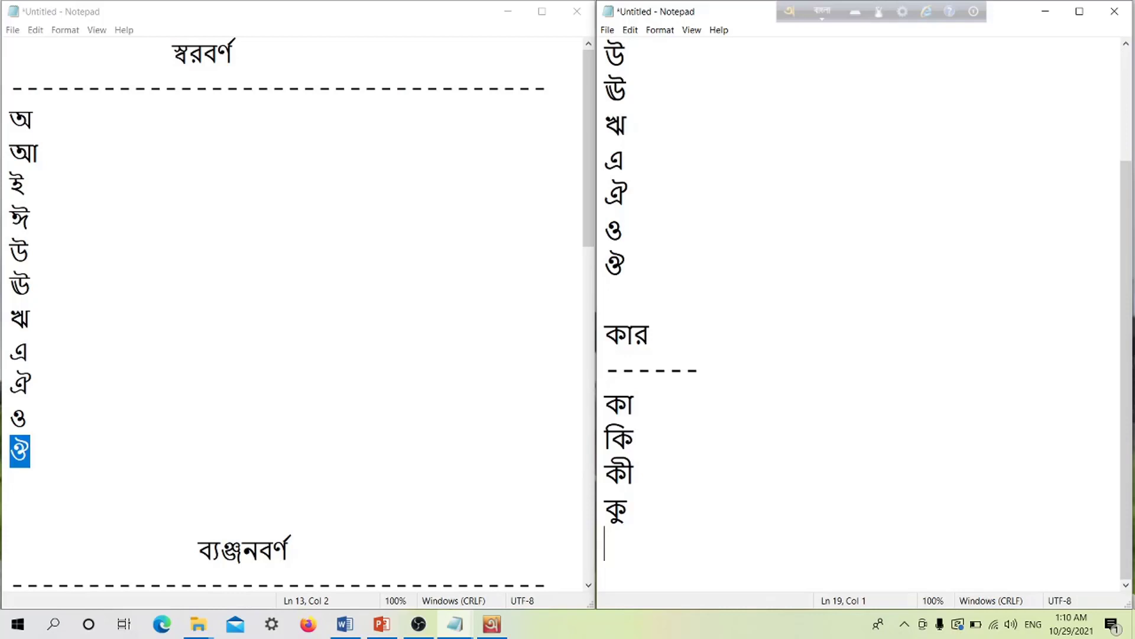
{"action": "type", "text": "k"}
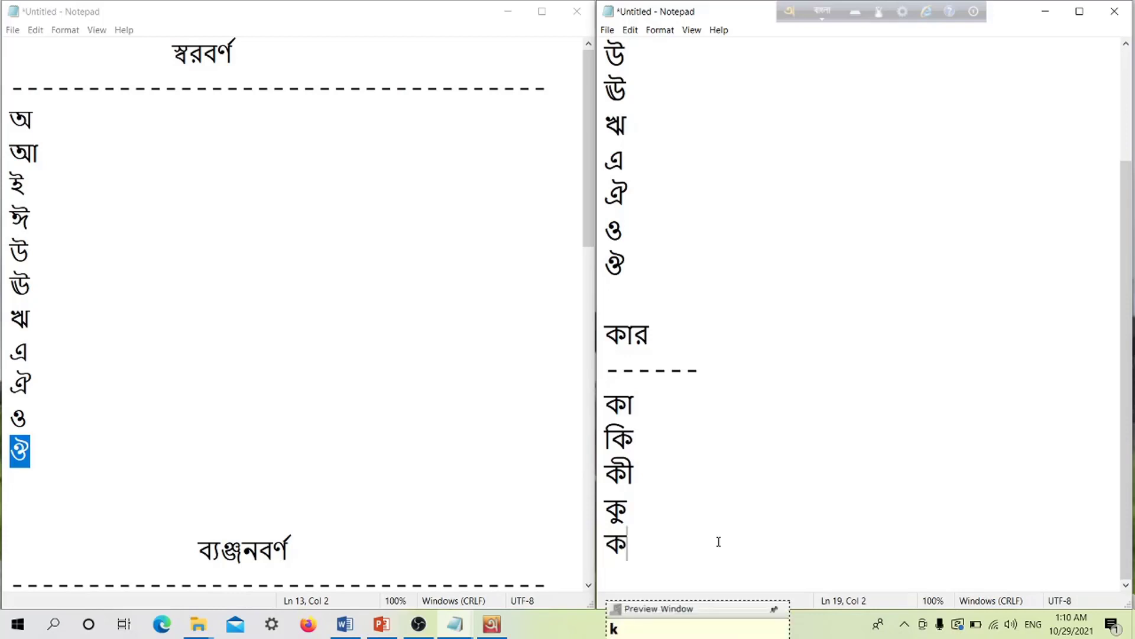
{"action": "type", "text": "U"}
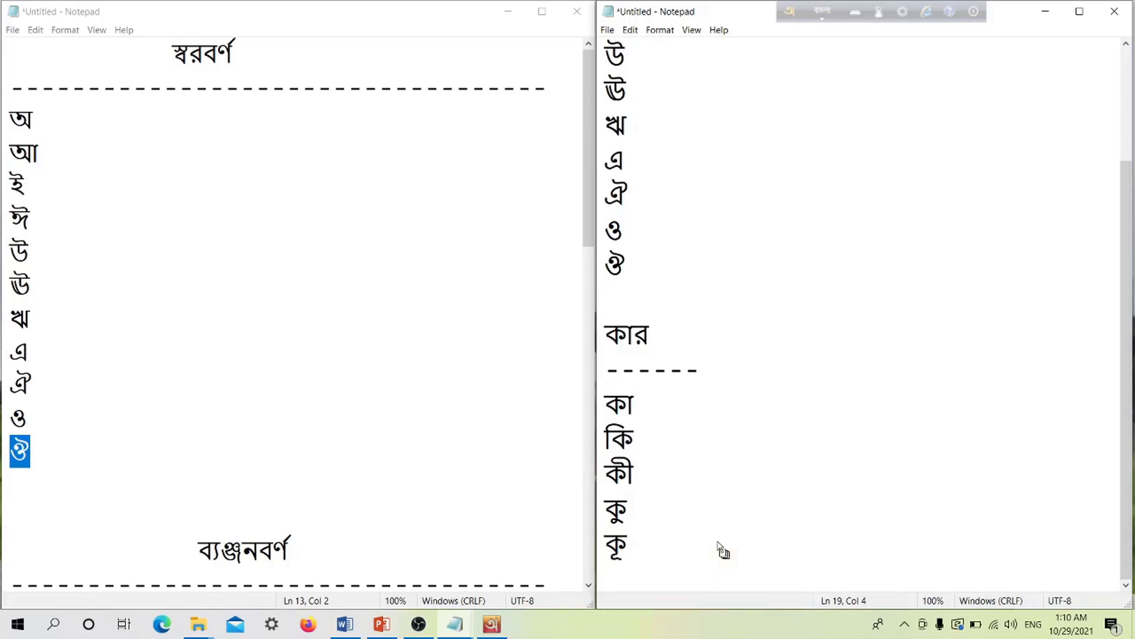
Try the extra example বূ beside কূ using the phonetic spelling "bU" and delete it
{"action": "type", "text": " b"}
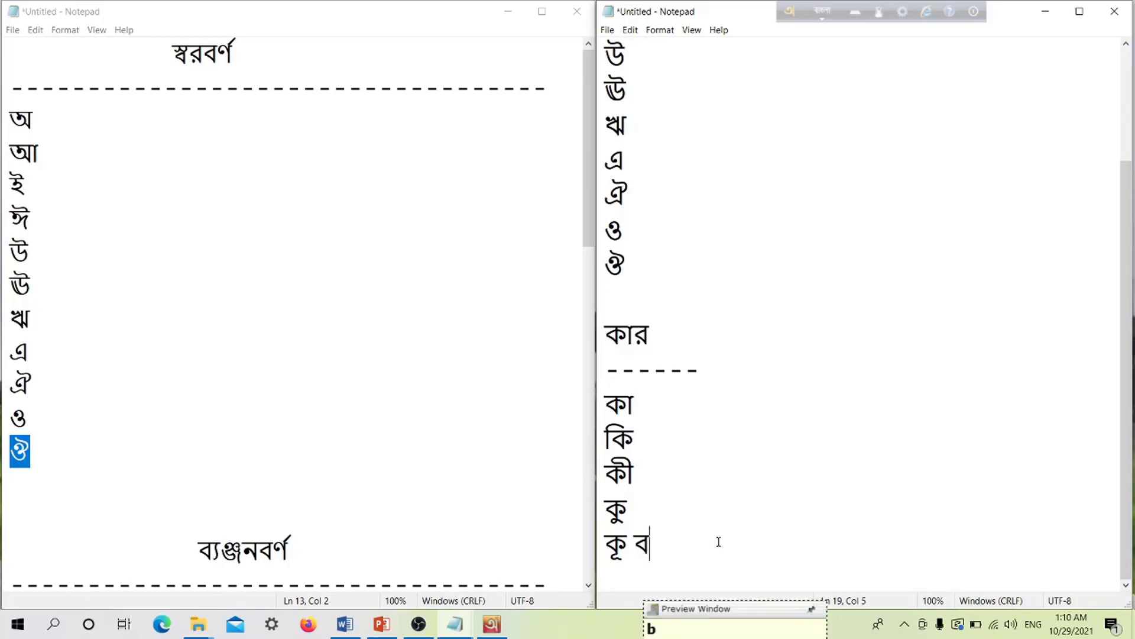
{"action": "type", "text": "U"}
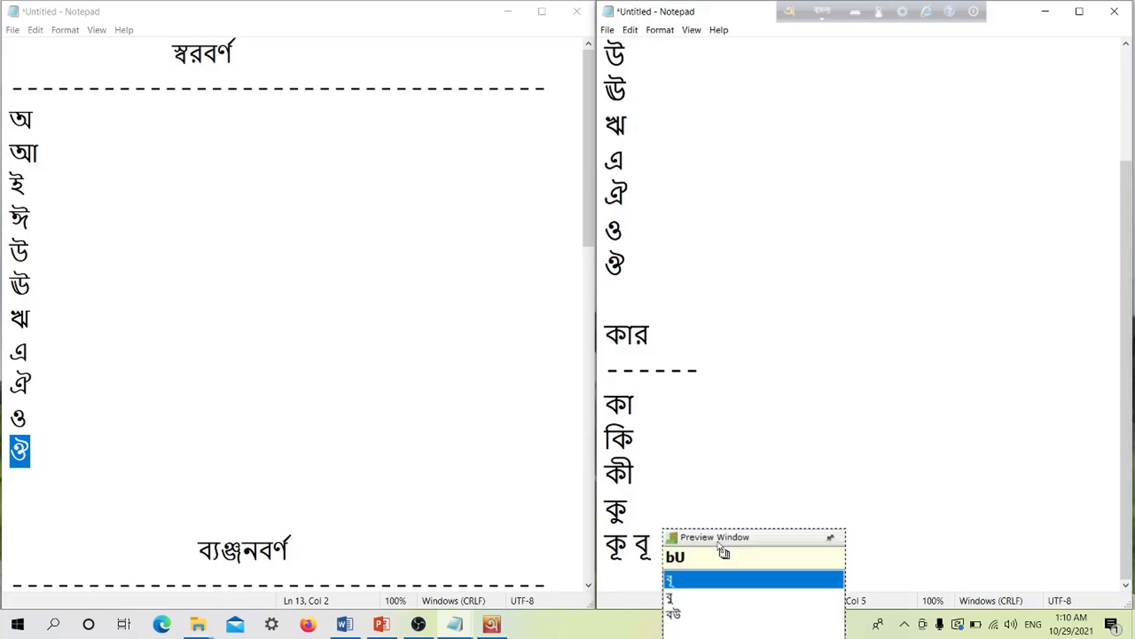
{"action": "key", "text": "BackSpace"}
{"action": "key", "text": "BackSpace"}
{"action": "key", "text": "BackSpace"}
Enter কৃ on a new line below কূ using the phonetic spelling "krri"
{"action": "key", "text": "Return"}
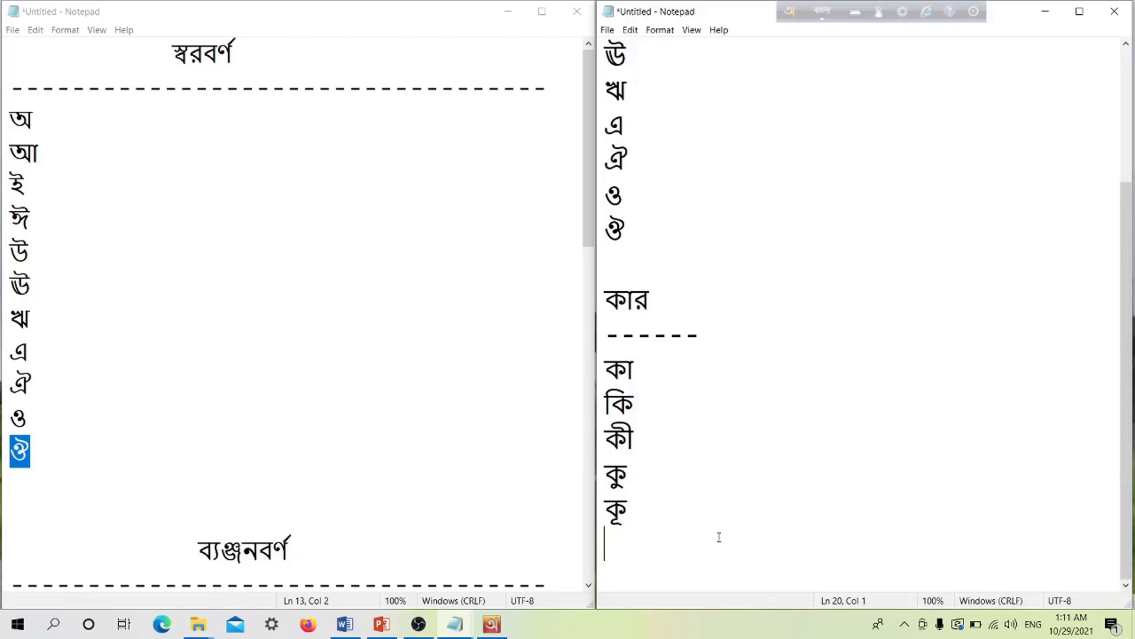
{"action": "type", "text": "k"}
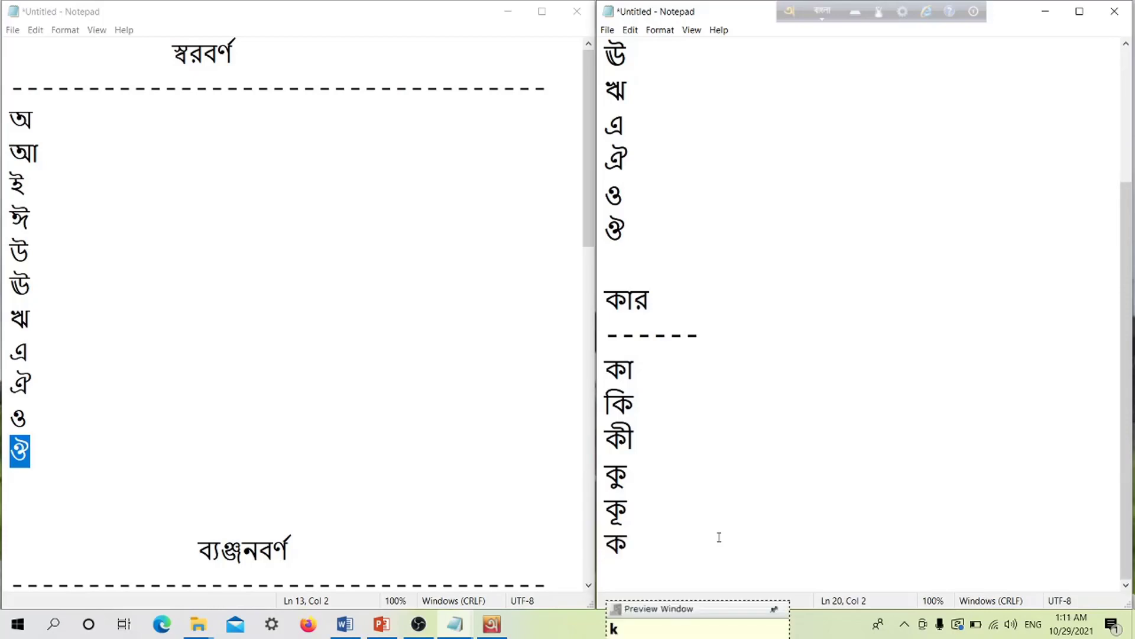
{"action": "key", "text": "BackSpace"}
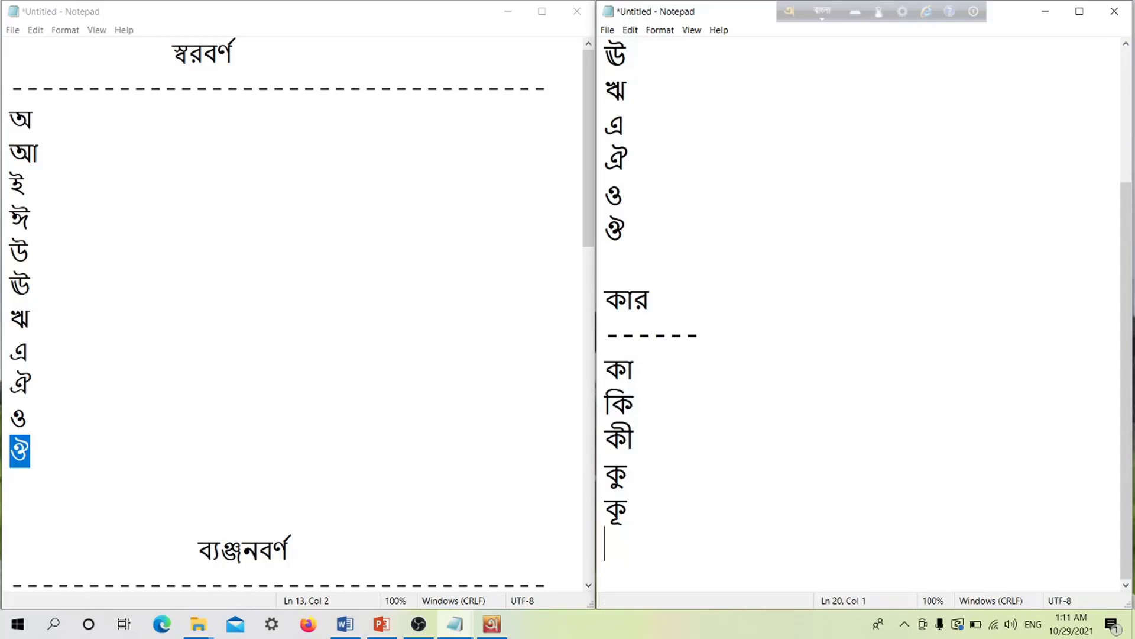
{"action": "type", "text": "k"}
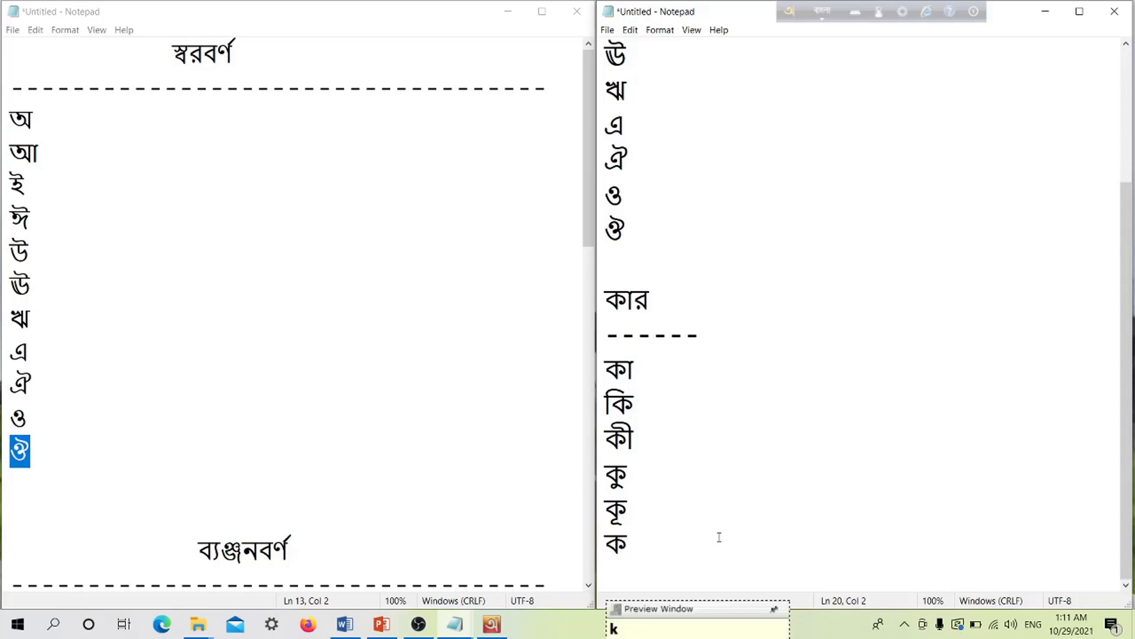
{"action": "type", "text": "rri"}
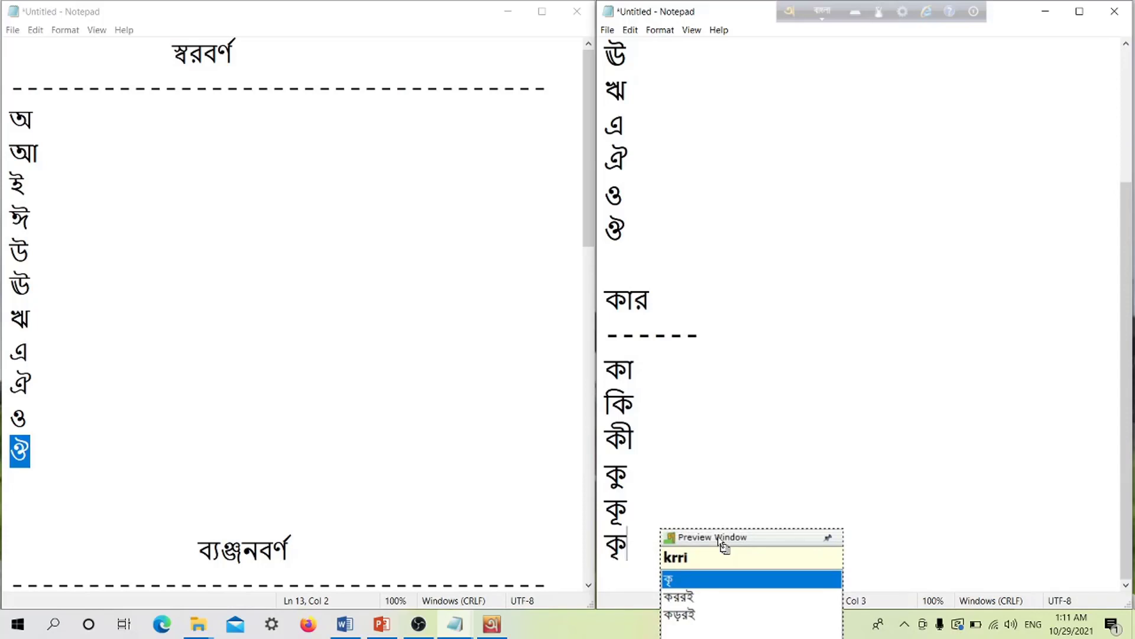
Try the phonetic spelling "rri" without a consonant beside কৃ and delete the resulting text
{"action": "type", "text": " rri"}
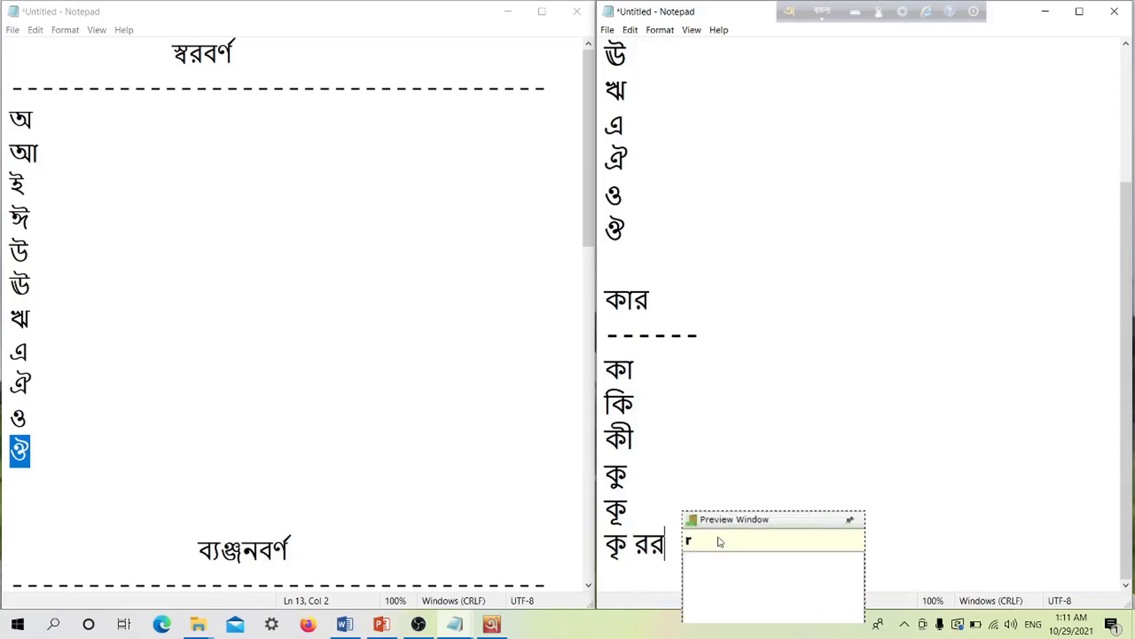
{"action": "key", "text": "BackSpace"}
{"action": "key", "text": "BackSpace"}
{"action": "key", "text": "BackSpace"}
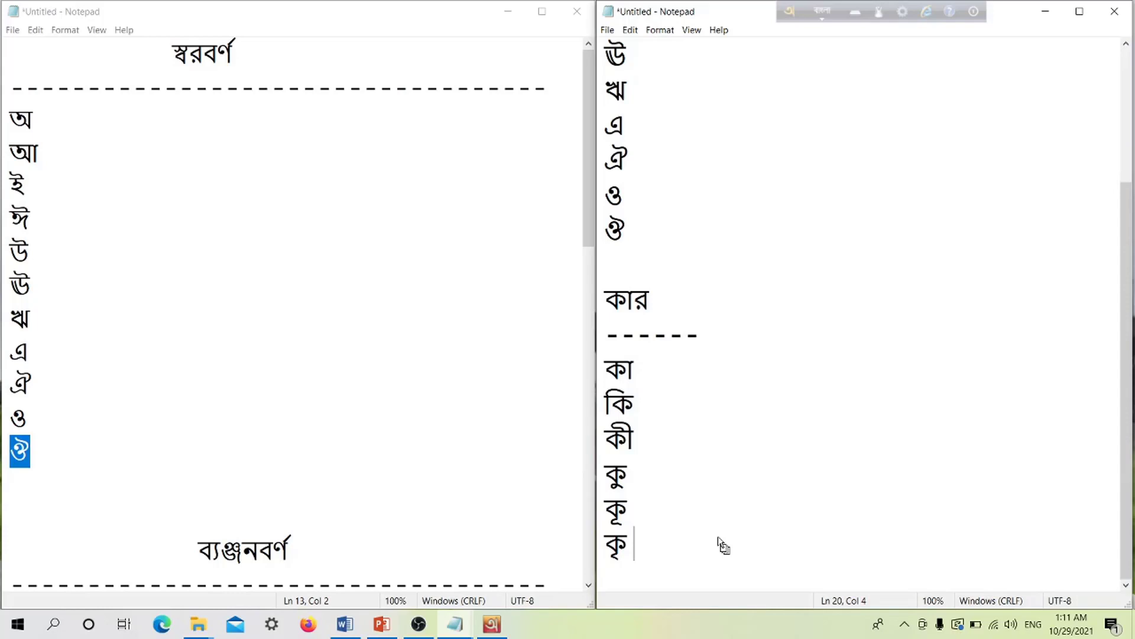
Add কৃ, বৃ and তৃ beside the first কৃ using the phonetic spellings "krri", "brri" and "trri"
{"action": "type", "text": "k"}
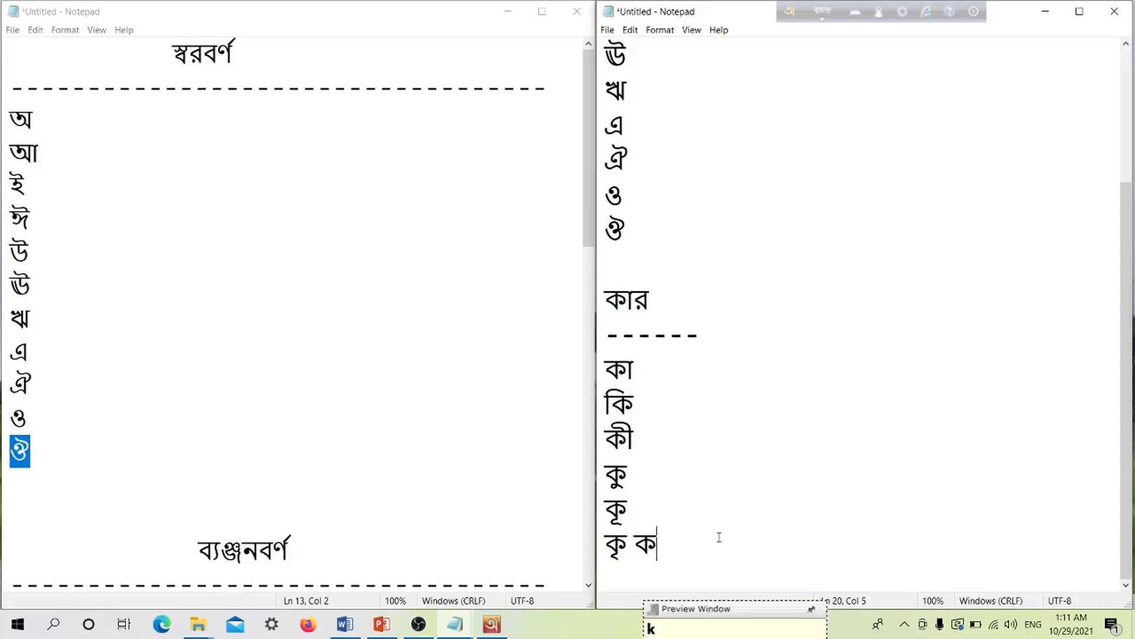
{"action": "type", "text": "rri"}
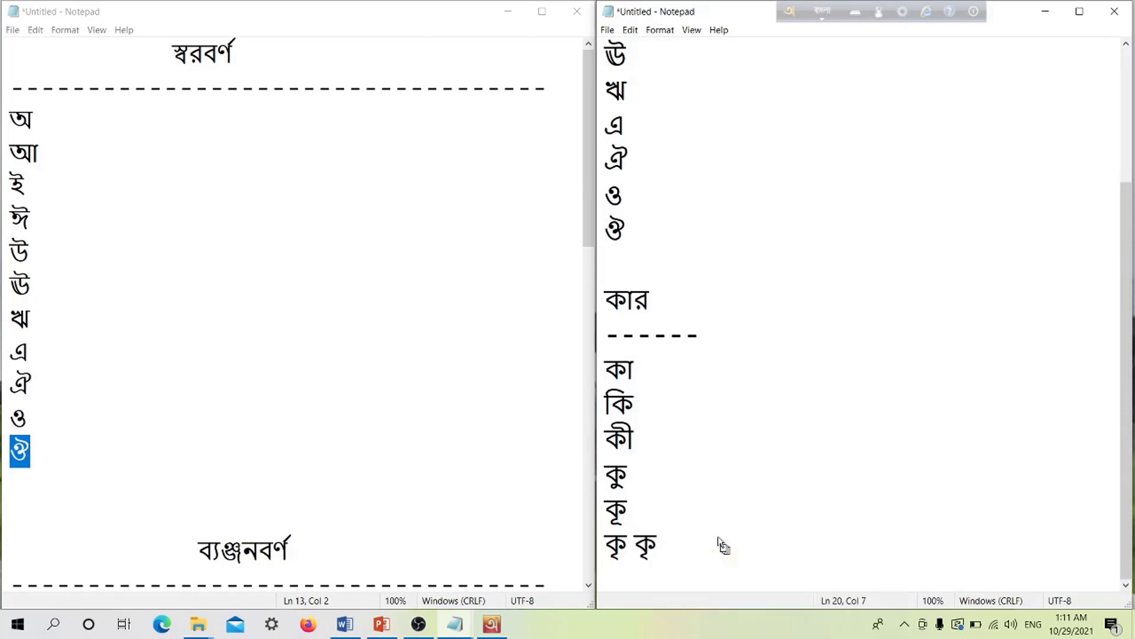
{"action": "type", "text": " brri"}
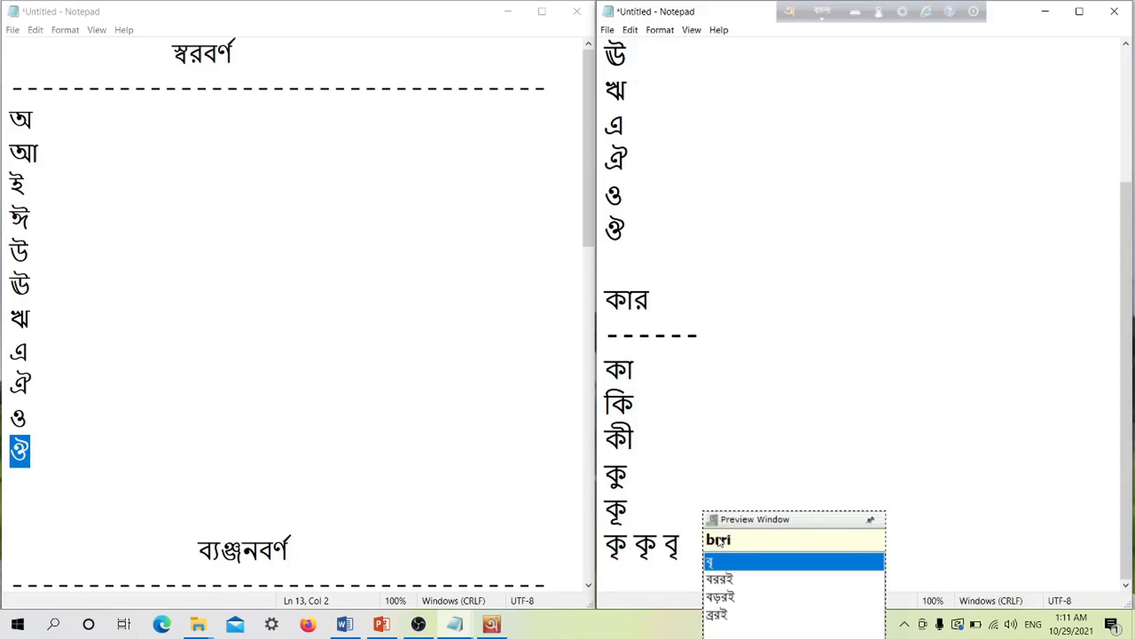
{"action": "type", "text": " t"}
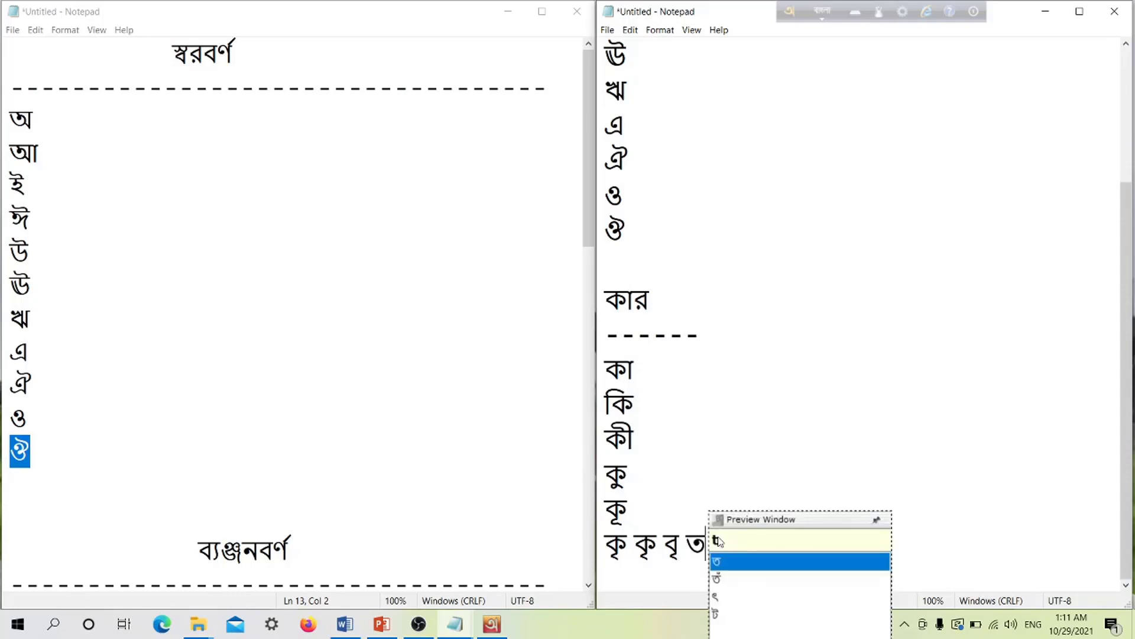
{"action": "type", "text": "rri"}
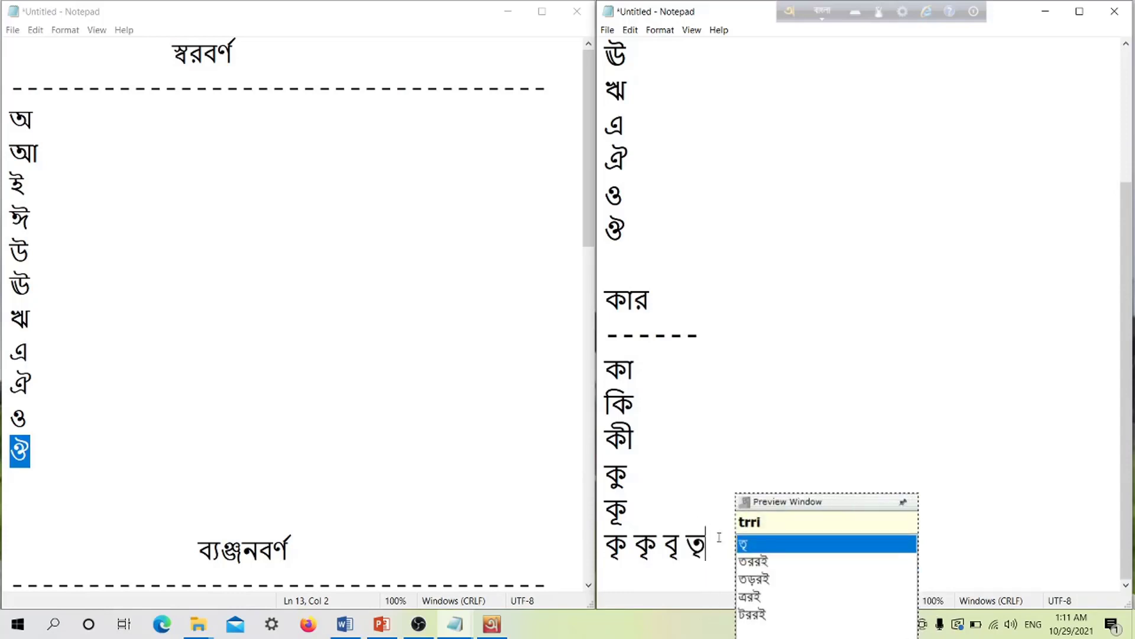
Enter কে বে তে on a new line below the কৃ line using the phonetic spellings "ke", "be" and "te"
{"action": "key", "text": "Return"}
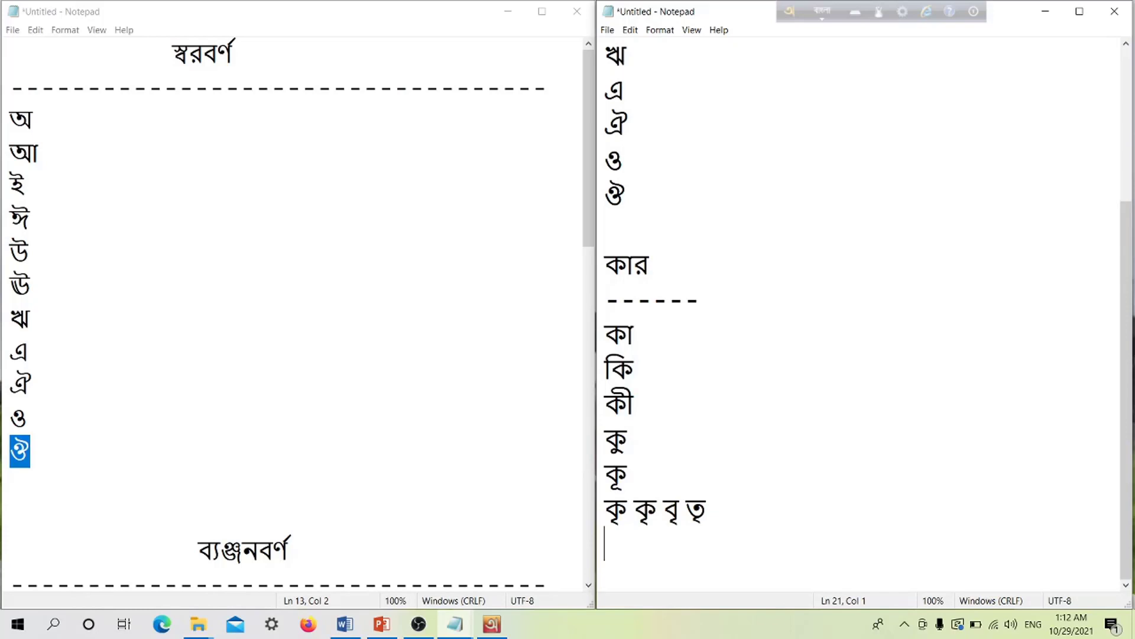
{"action": "type", "text": "e"}
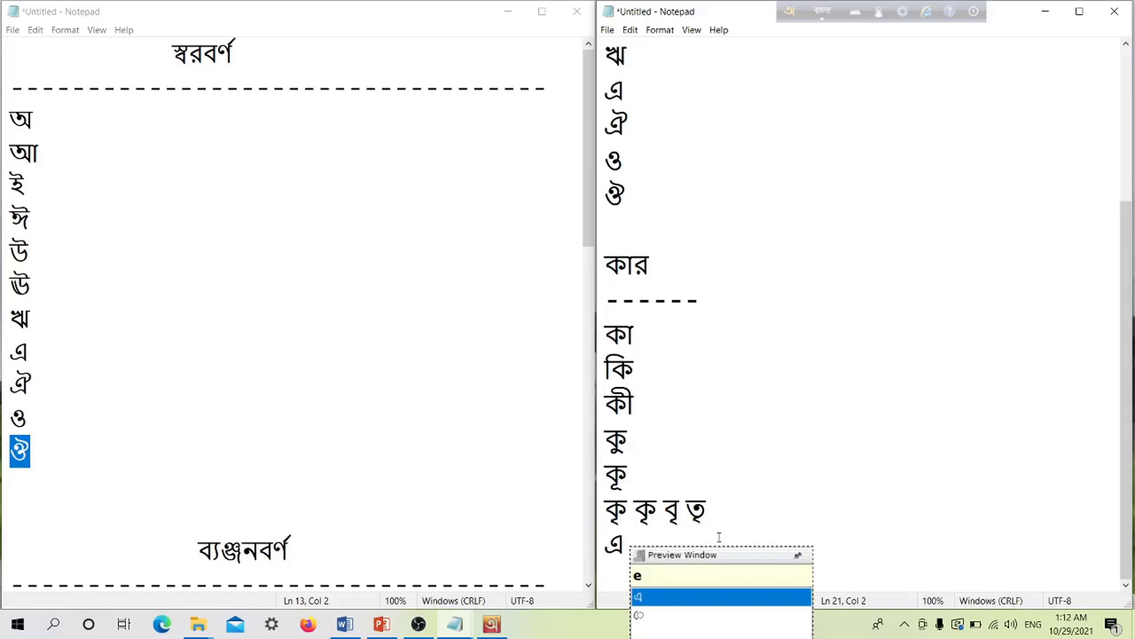
{"action": "key", "text": "BackSpace"}
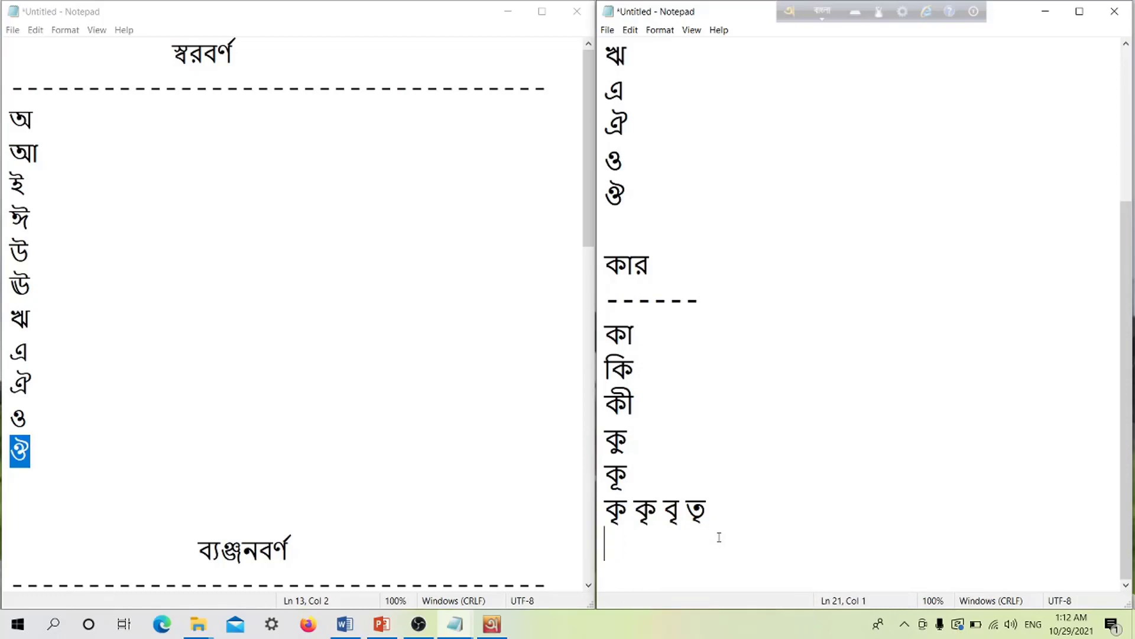
{"action": "type", "text": "k"}
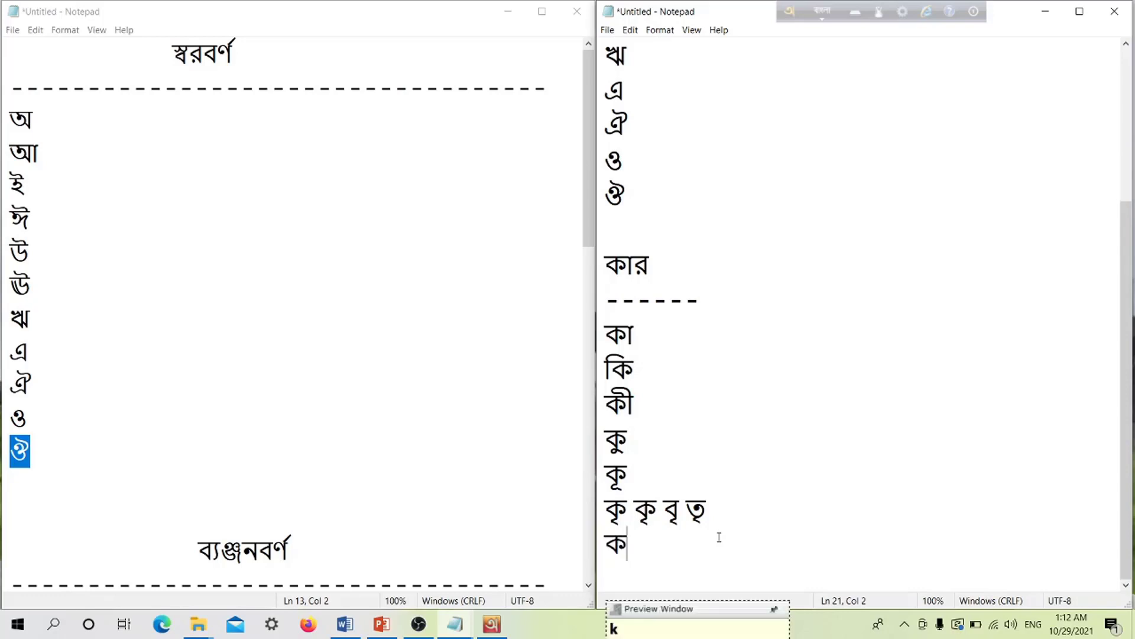
{"action": "type", "text": "e"}
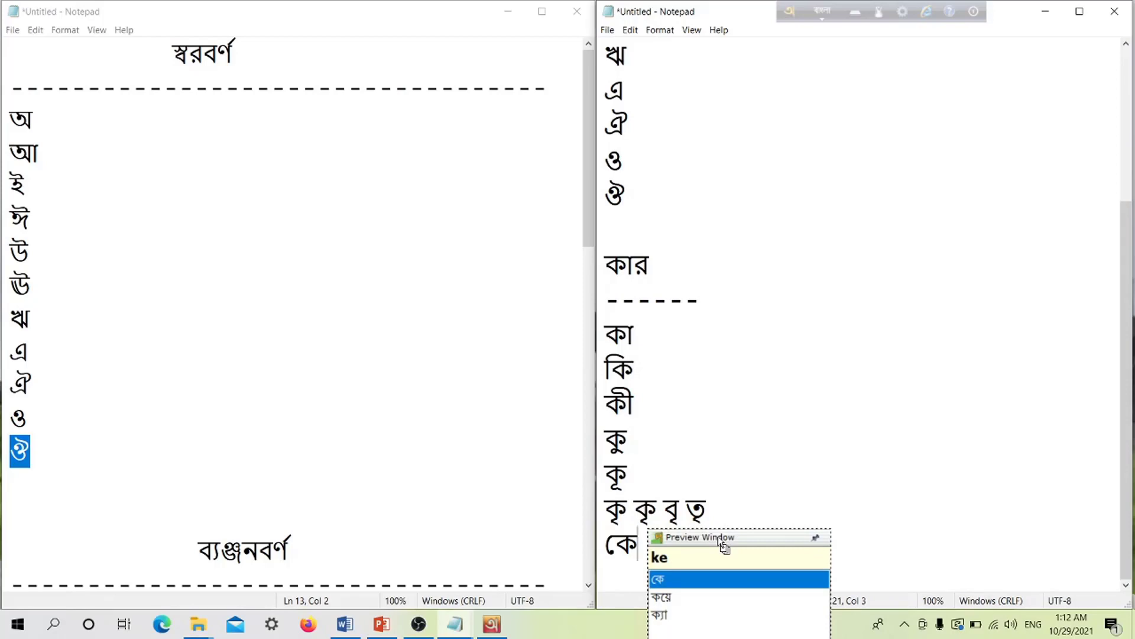
{"action": "type", "text": "b"}
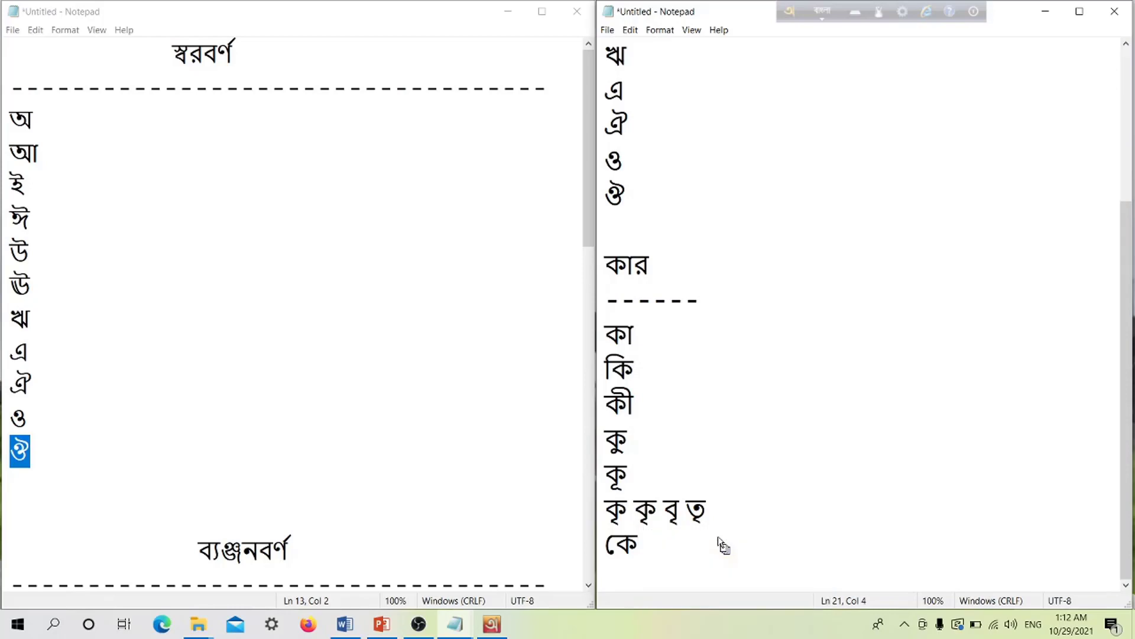
{"action": "type", "text": "e"}
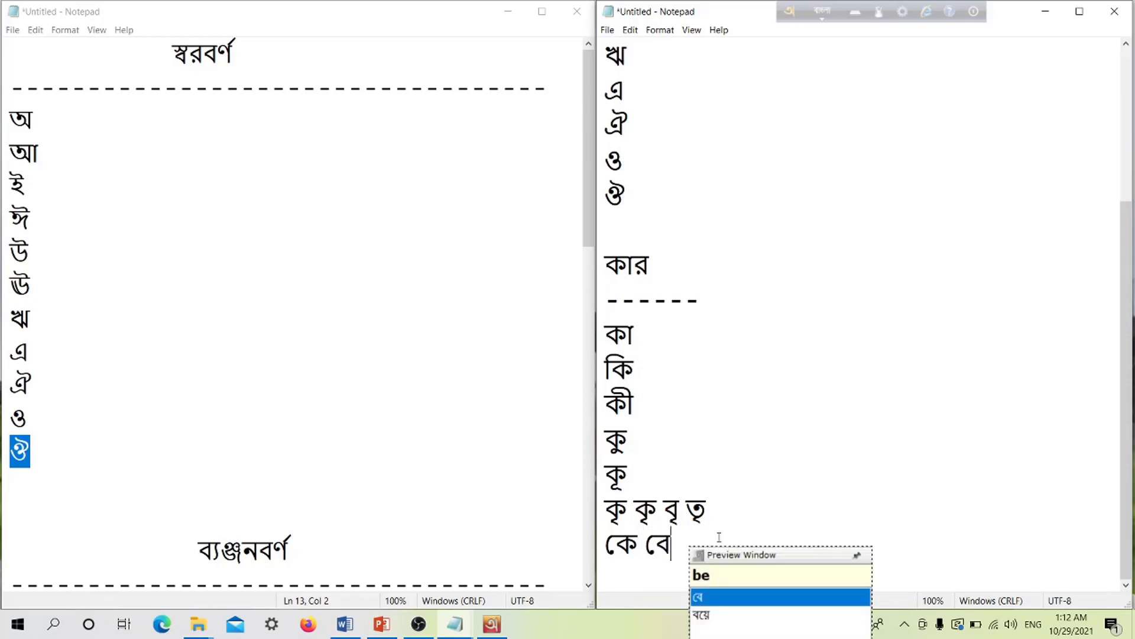
{"action": "type", "text": " te"}
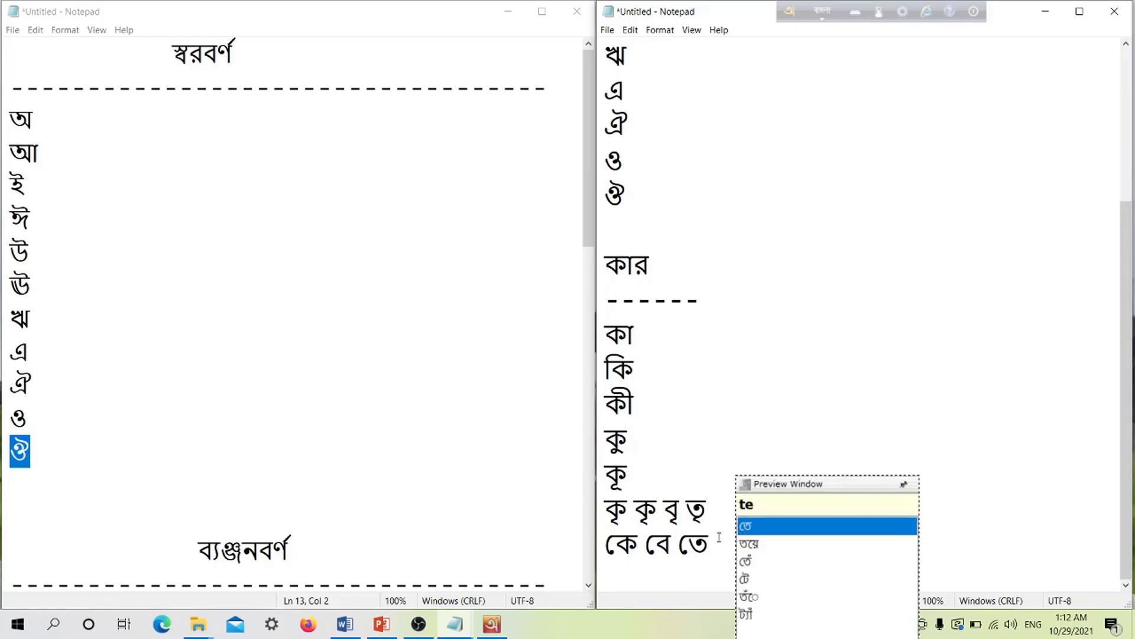
Enter কৈ তৈ on a new line below কে বে তে using the phonetic spellings "kOI" and "tOI"
{"action": "key", "text": "Return"}
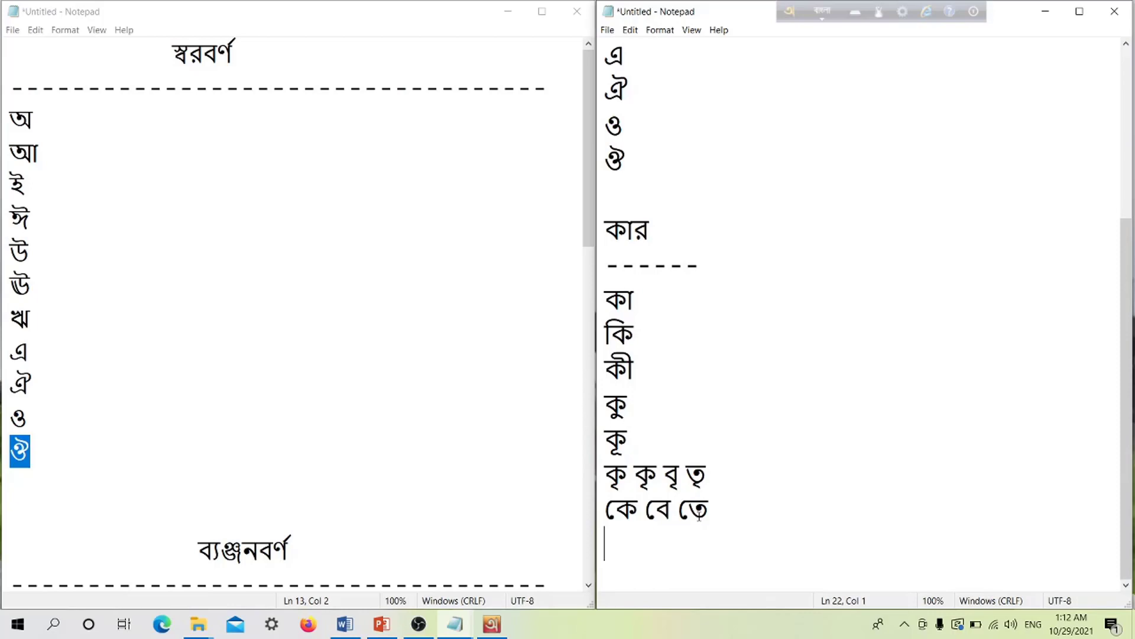
{"action": "type", "text": "k"}
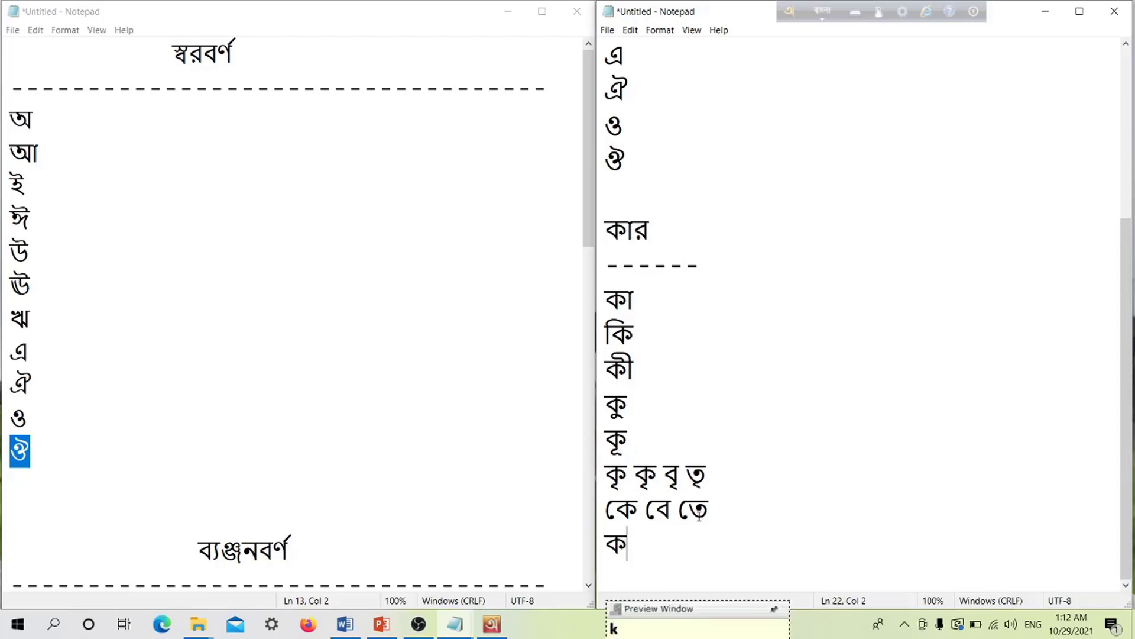
{"action": "type", "text": "O"}
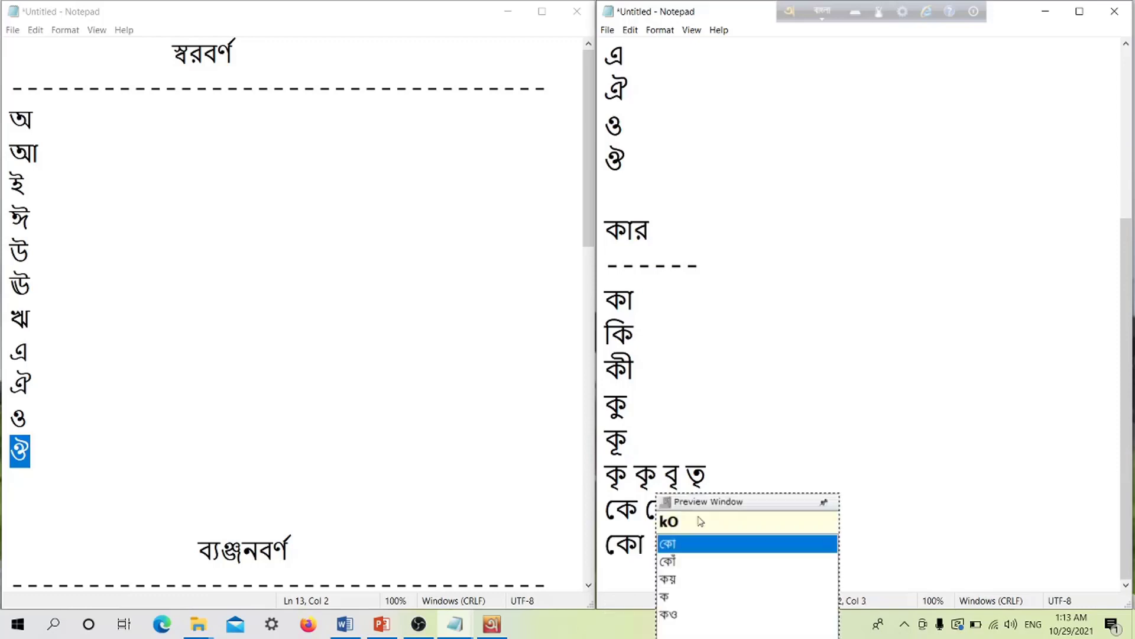
{"action": "type", "text": "I"}
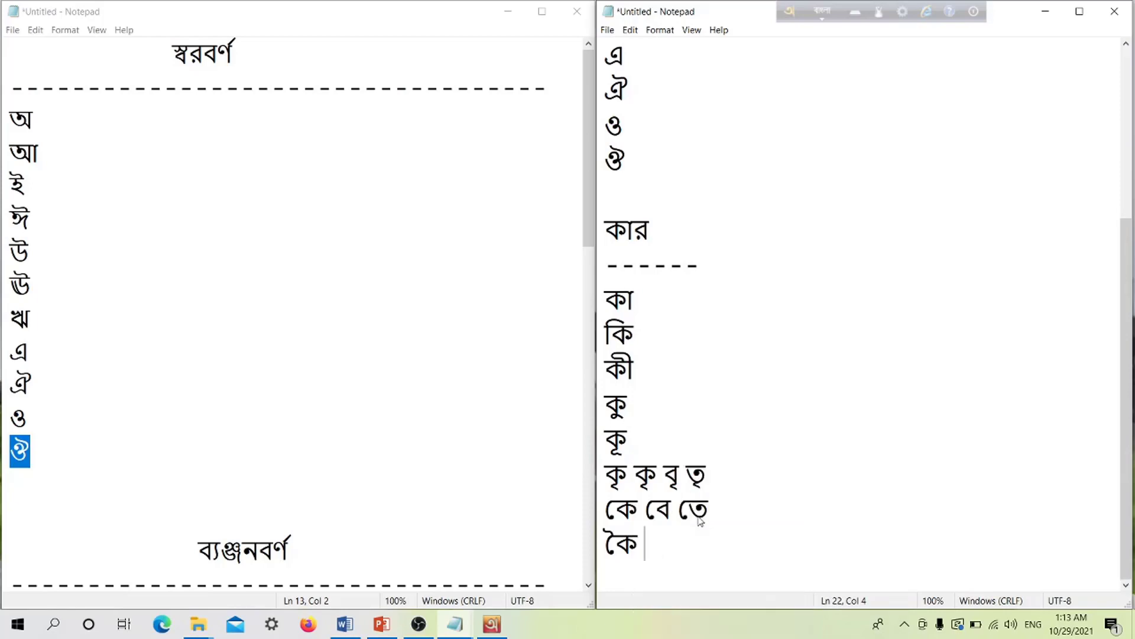
{"action": "type", "text": " t"}
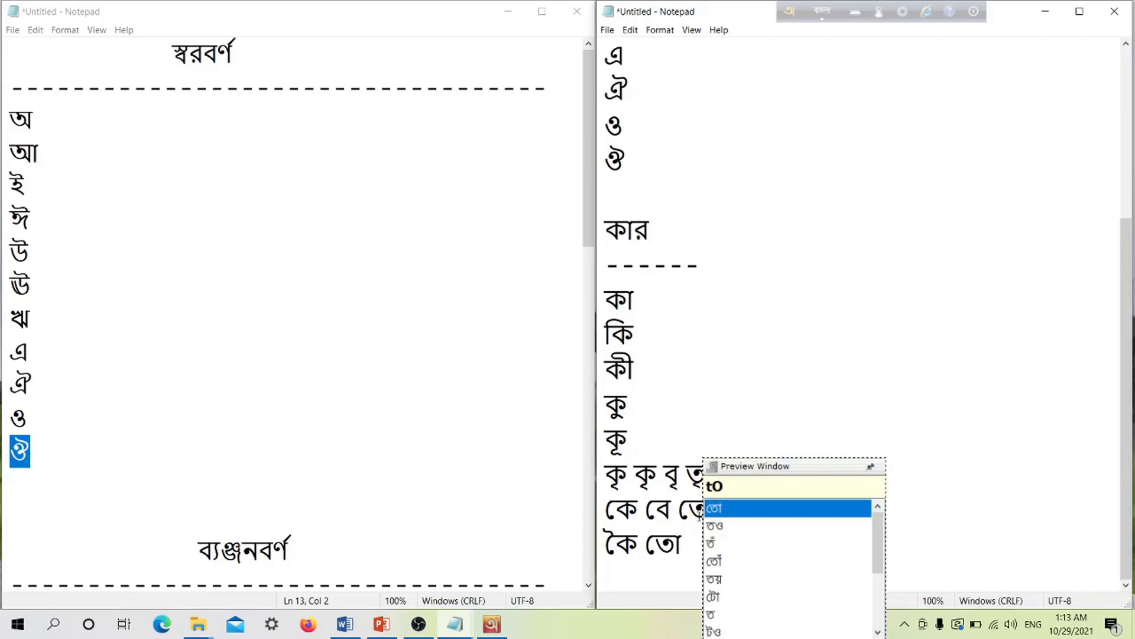
{"action": "type", "text": "I"}
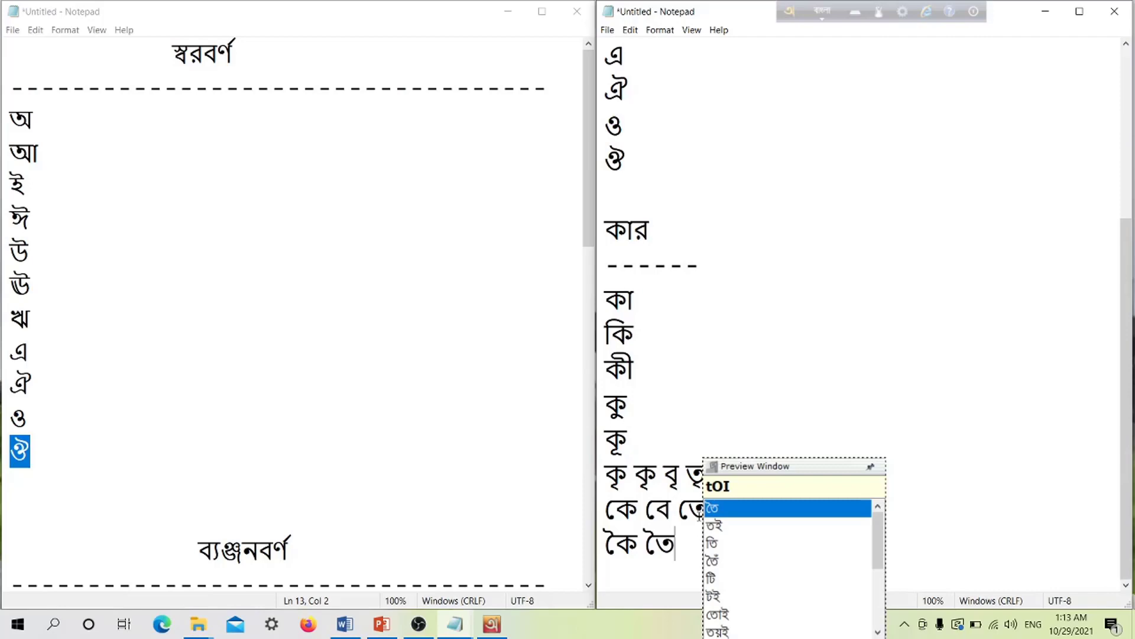
Enter কো বো below the কৈ তৈ line using the phonetic spellings "kO" and "bO", and start a new line
{"action": "key", "text": "Return"}
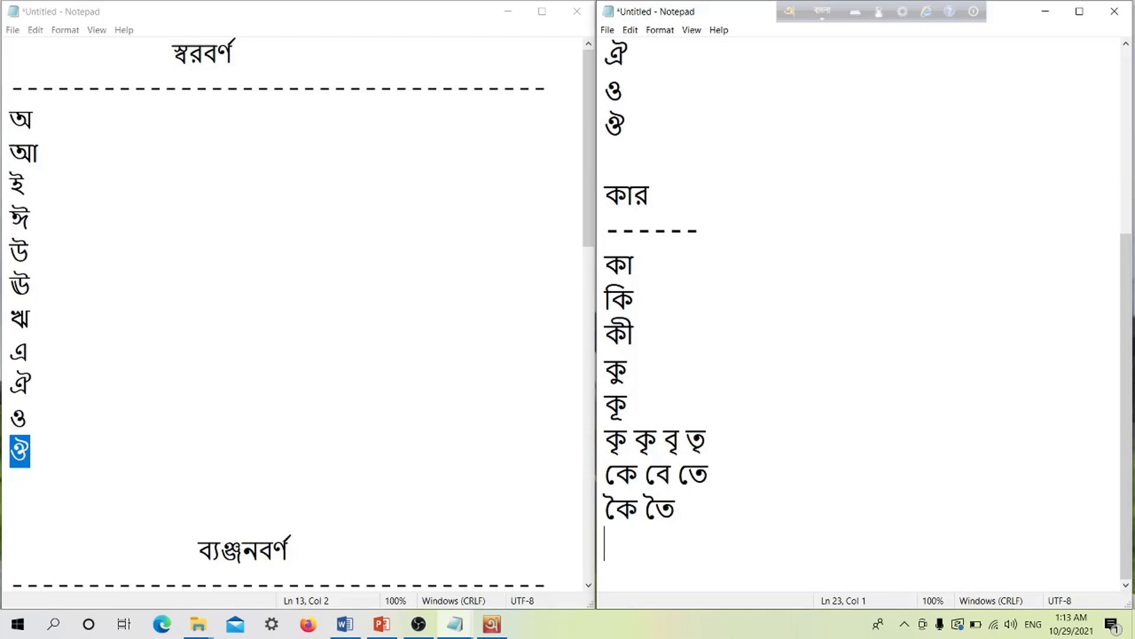
{"action": "type", "text": "k"}
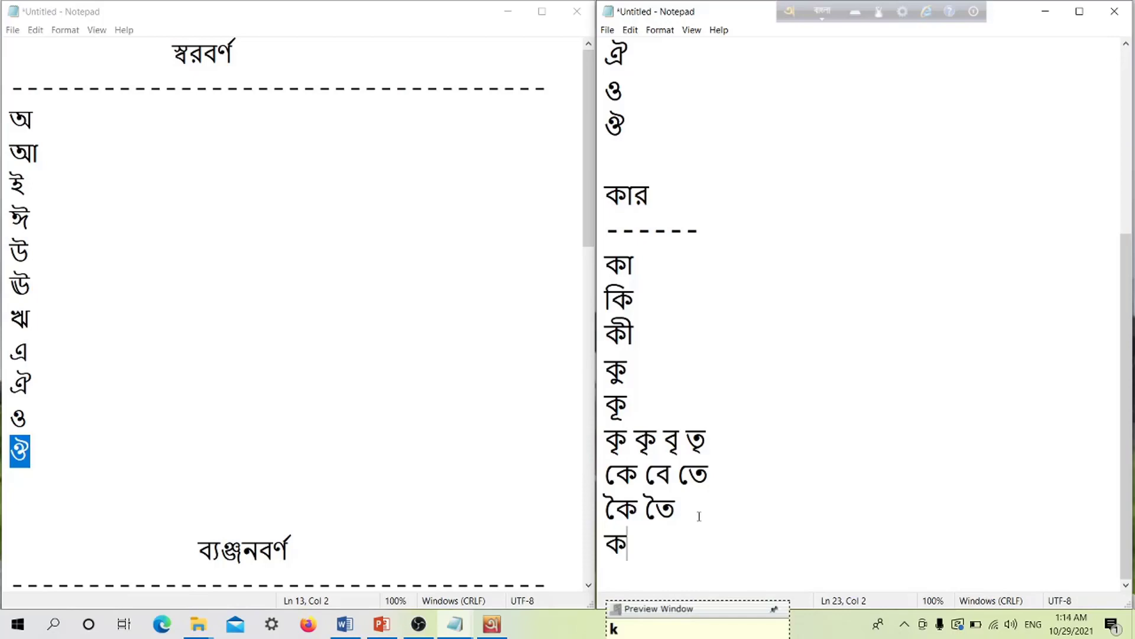
{"action": "type", "text": "O"}
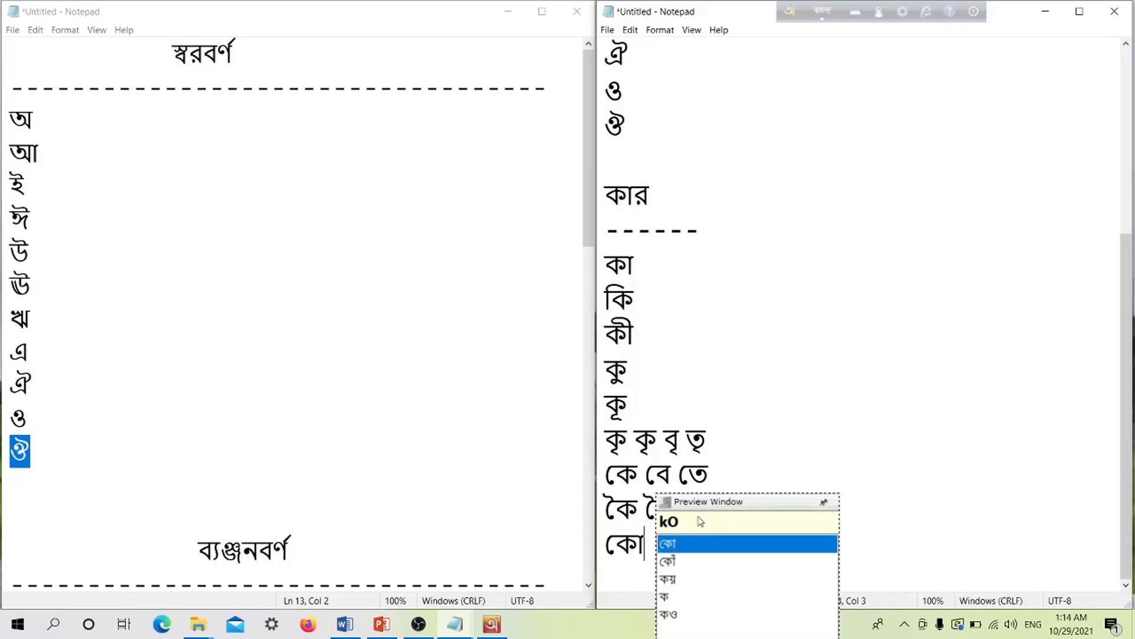
{"action": "type", "text": " bO"}
{"action": "key", "text": "Return"}
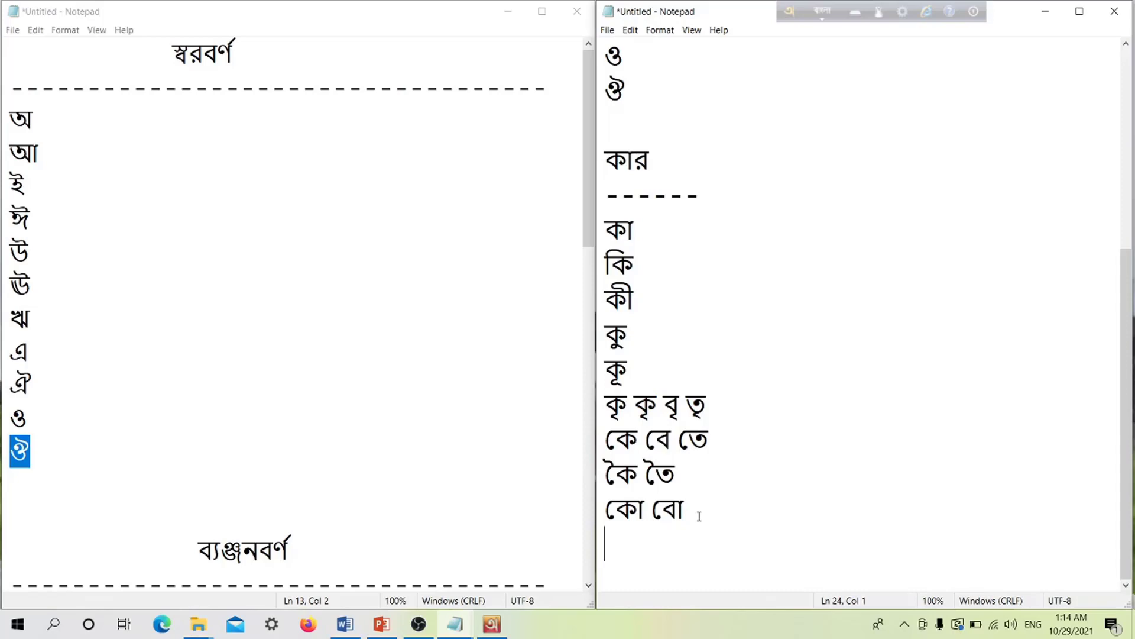
Enter কৌ on the line below কো বো using the phonetic spelling "kOU"
{"action": "type", "text": "k"}
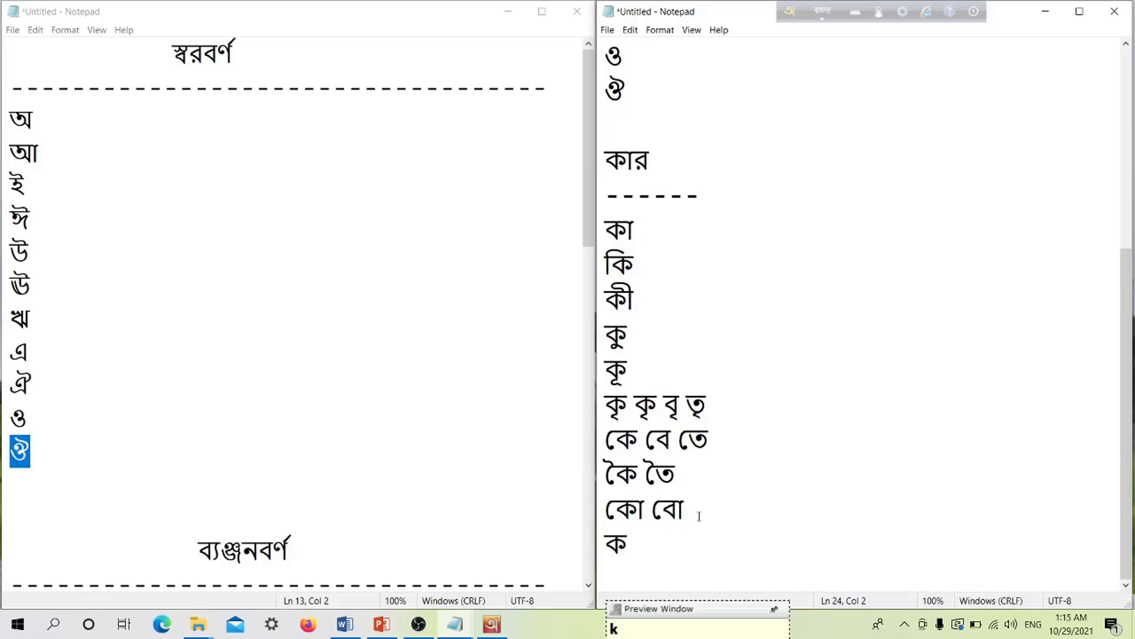
{"action": "type", "text": "O"}
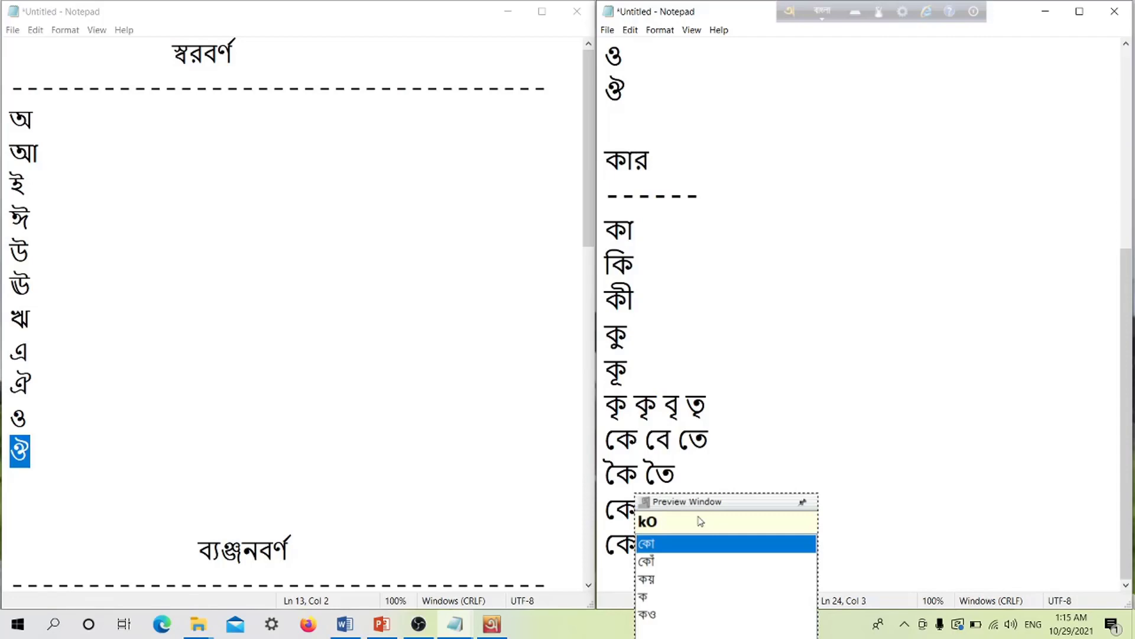
{"action": "type", "text": "U"}
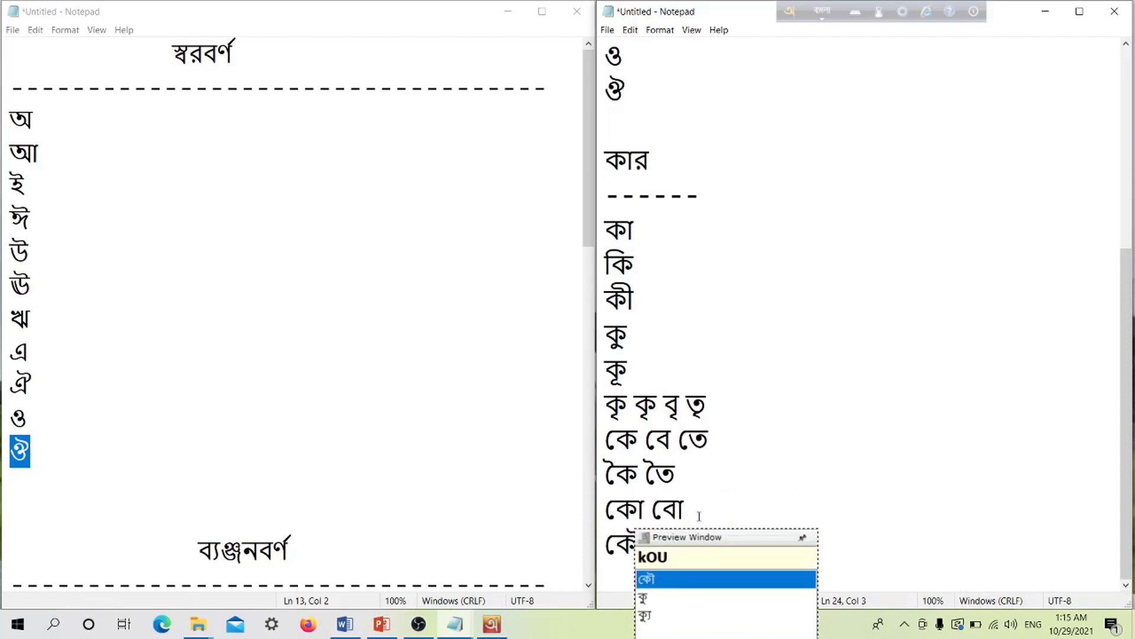
{"action": "key", "text": "space"}
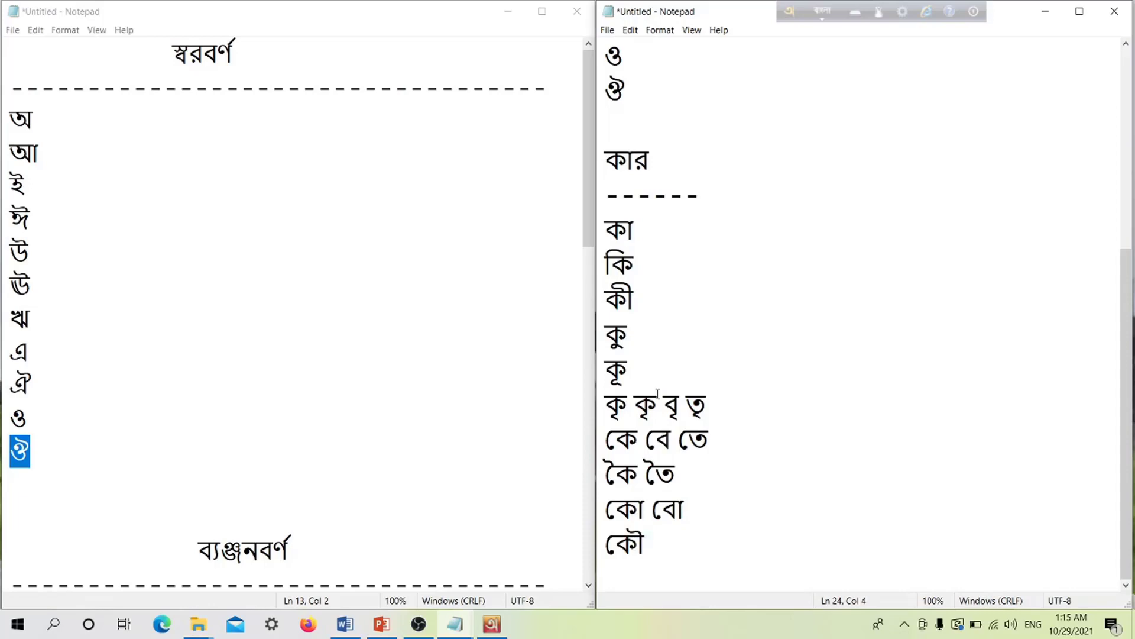
Bring the ব্যঞ্জনবর্ণ reference list into view and add three line breaks after কৌ
{"action": "scroll", "coordinate": [402, 411], "scroll_direction": "down", "scroll_amount": 5}
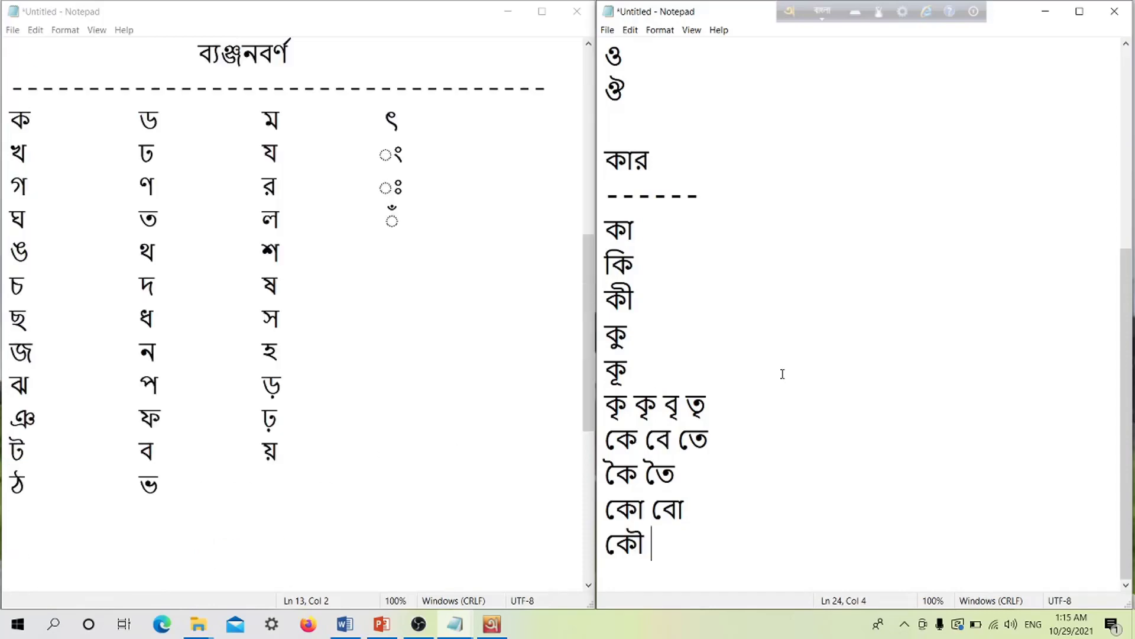
{"action": "scroll", "coordinate": [196, 288], "scroll_direction": "up", "scroll_amount": 2}
{"action": "scroll", "coordinate": [195, 287], "scroll_direction": "down", "scroll_amount": 2}
{"action": "key", "text": "Return"}
{"action": "key", "text": "Return"}
{"action": "key", "text": "Return"}
{"action": "scroll", "coordinate": [720, 393], "scroll_direction": "down", "scroll_amount": 5}
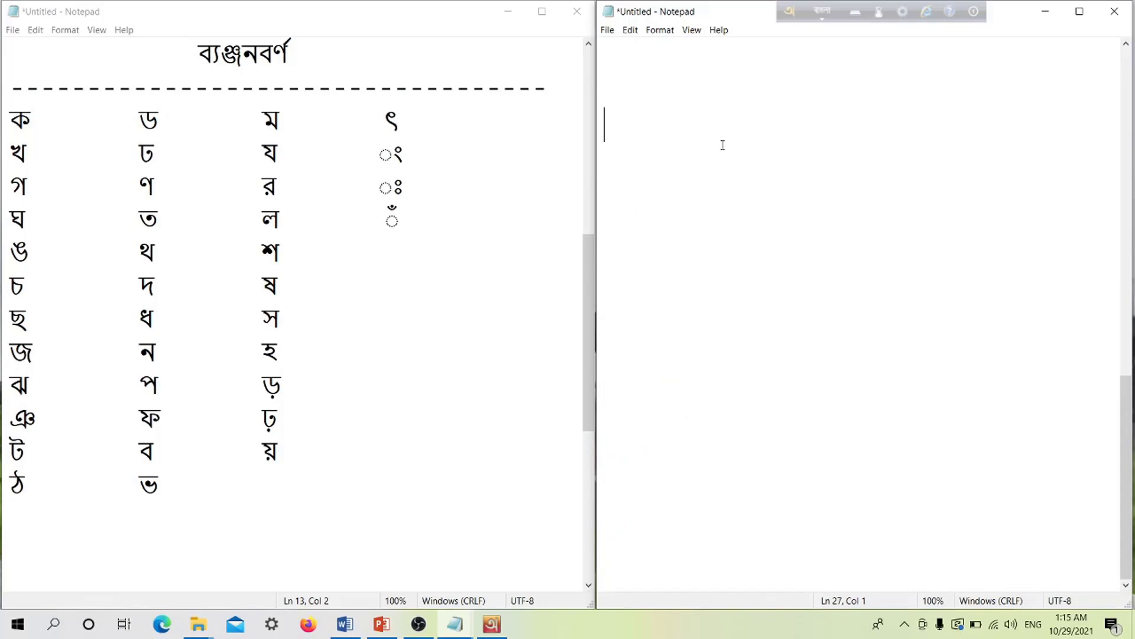
Enter the consonants ক, খ, গ and ঘ on separate lines using the phonetic spellings "k", "kh", "g" and "gh"
{"action": "type", "text": "k"}
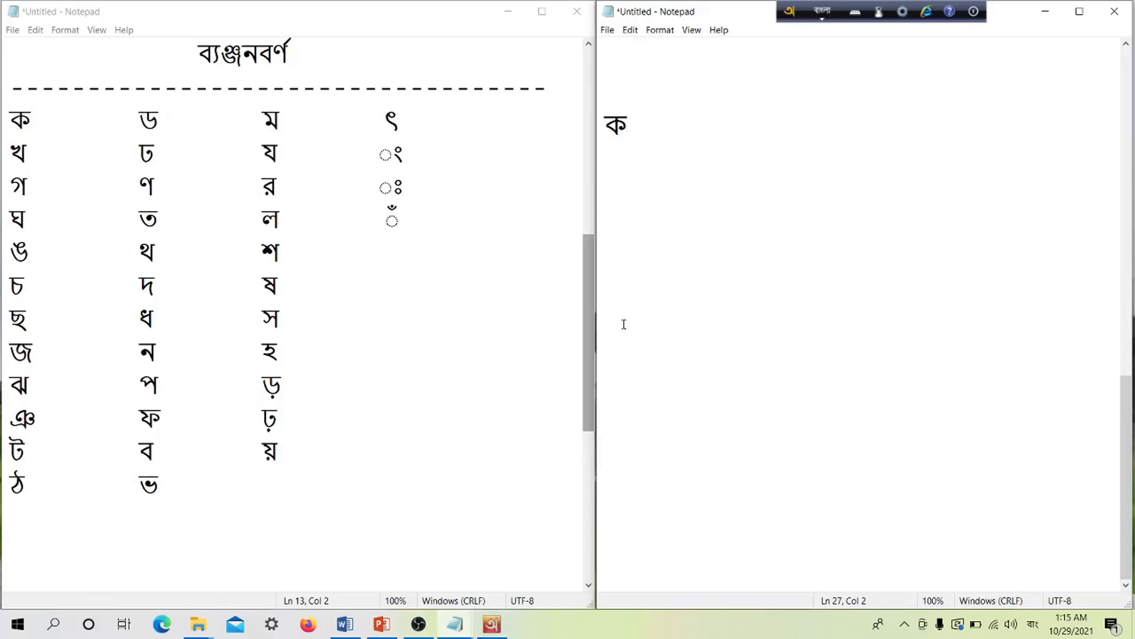
{"action": "key", "text": "Return"}
{"action": "type", "text": "kh"}
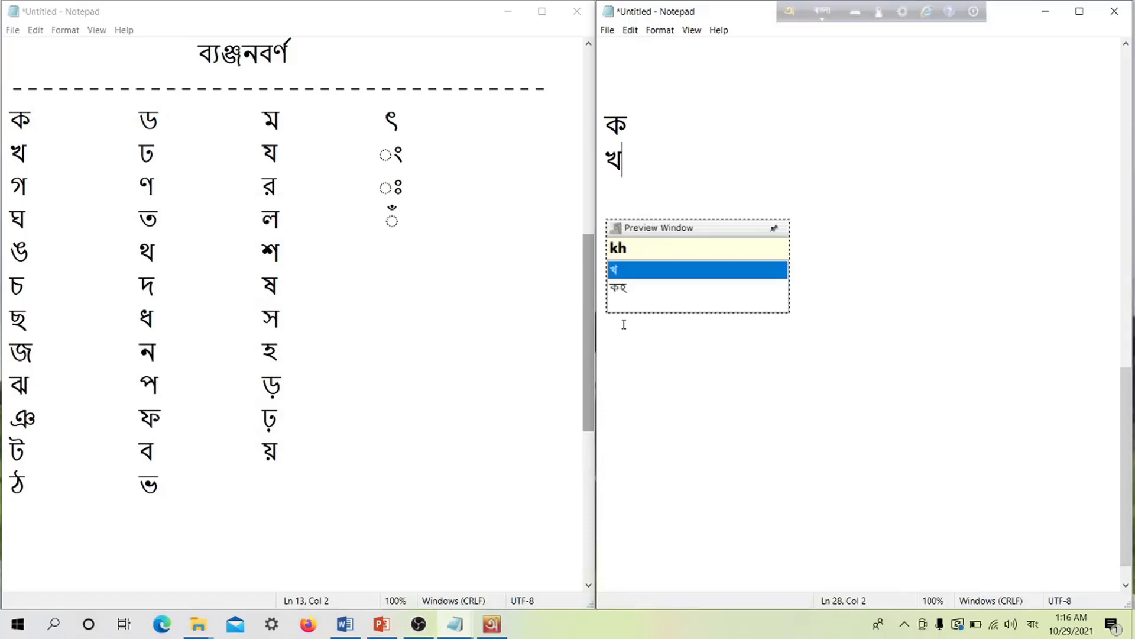
{"action": "key", "text": "Return"}
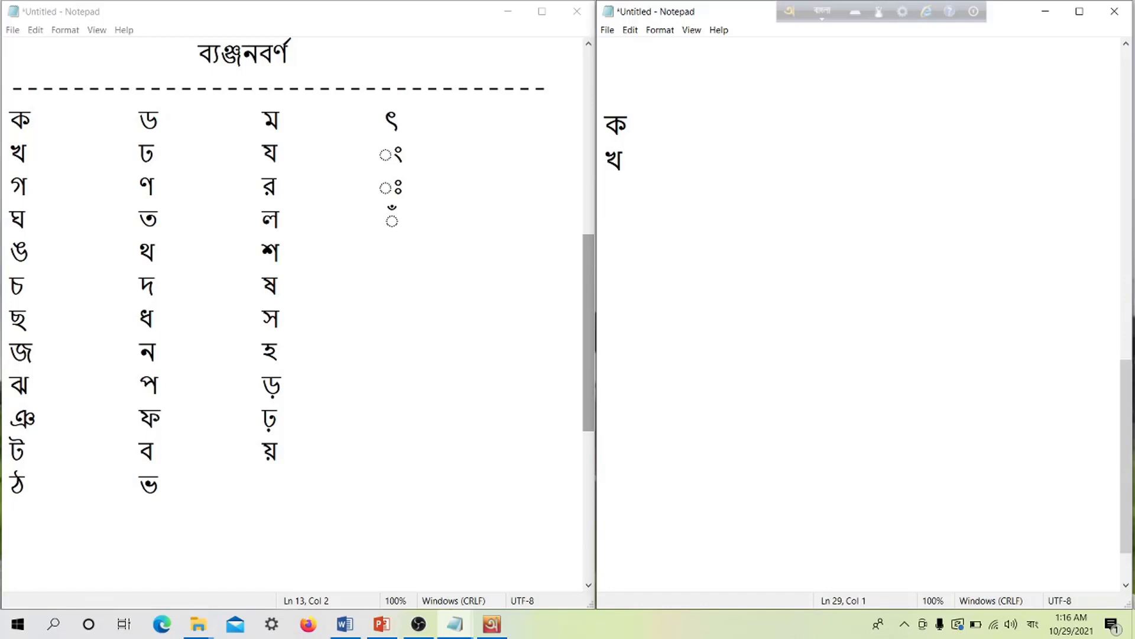
{"action": "type", "text": "g"}
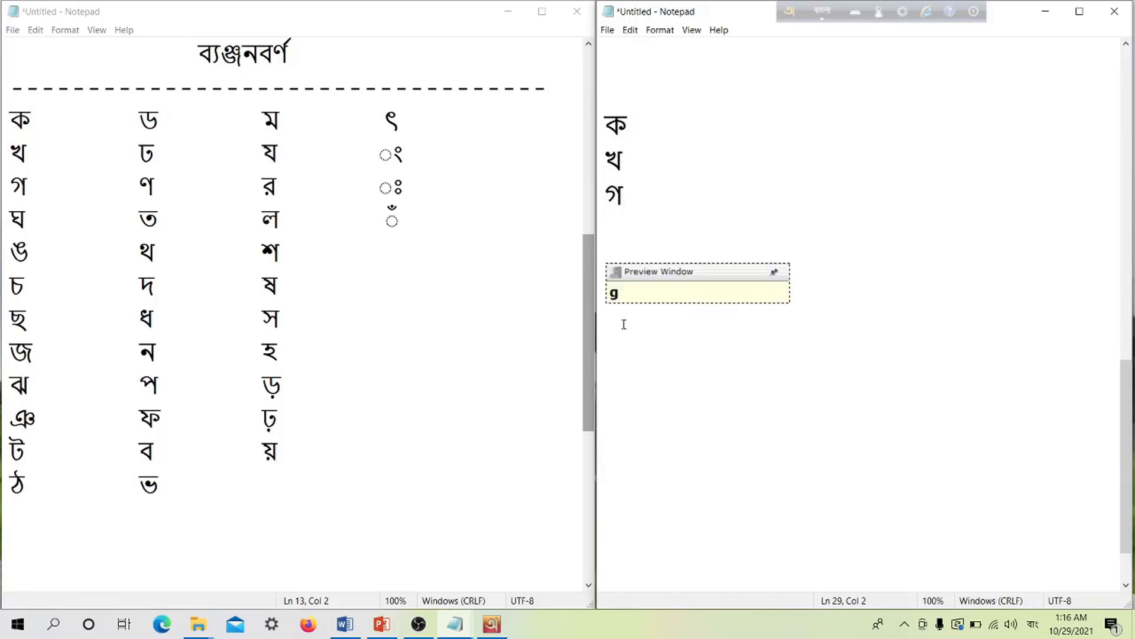
{"action": "key", "text": "Return"}
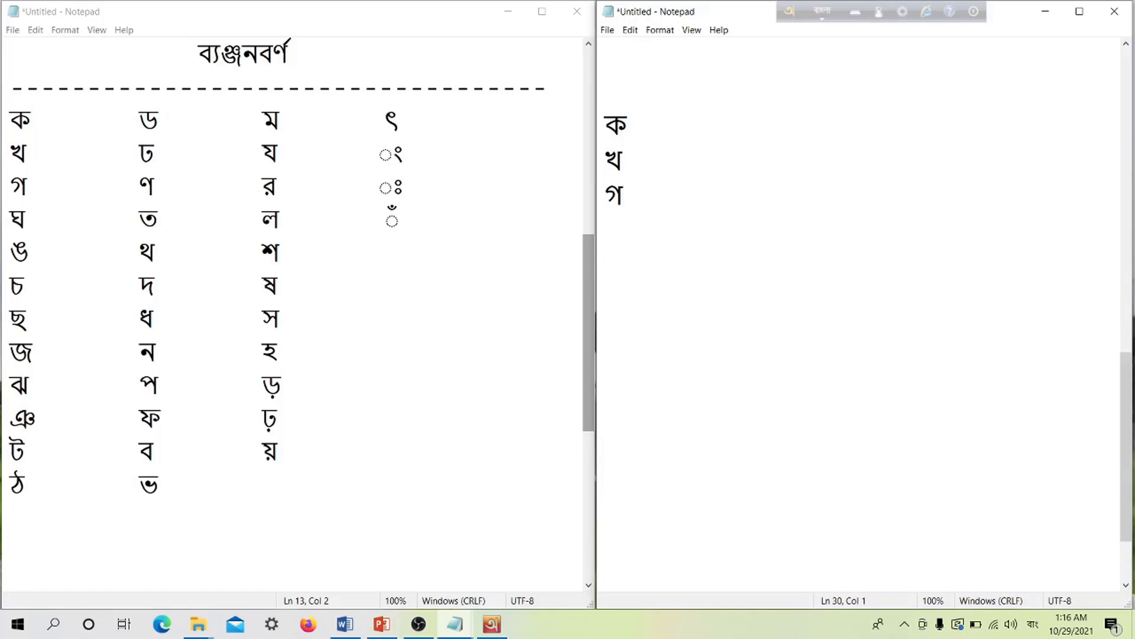
{"action": "type", "text": "gh"}
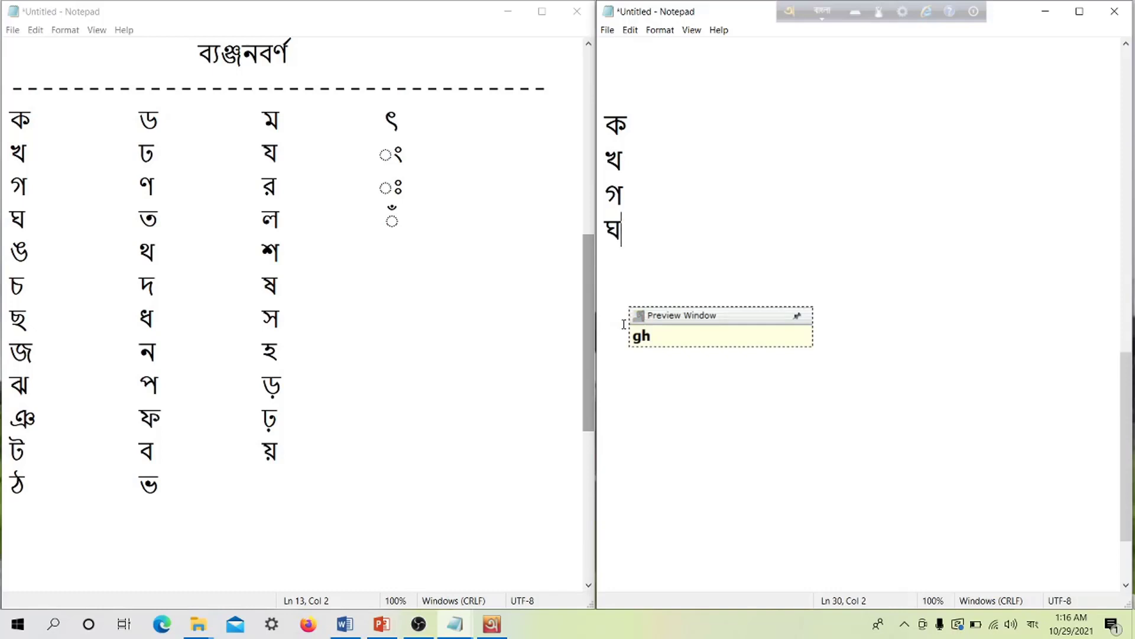
{"action": "key", "text": "Return"}
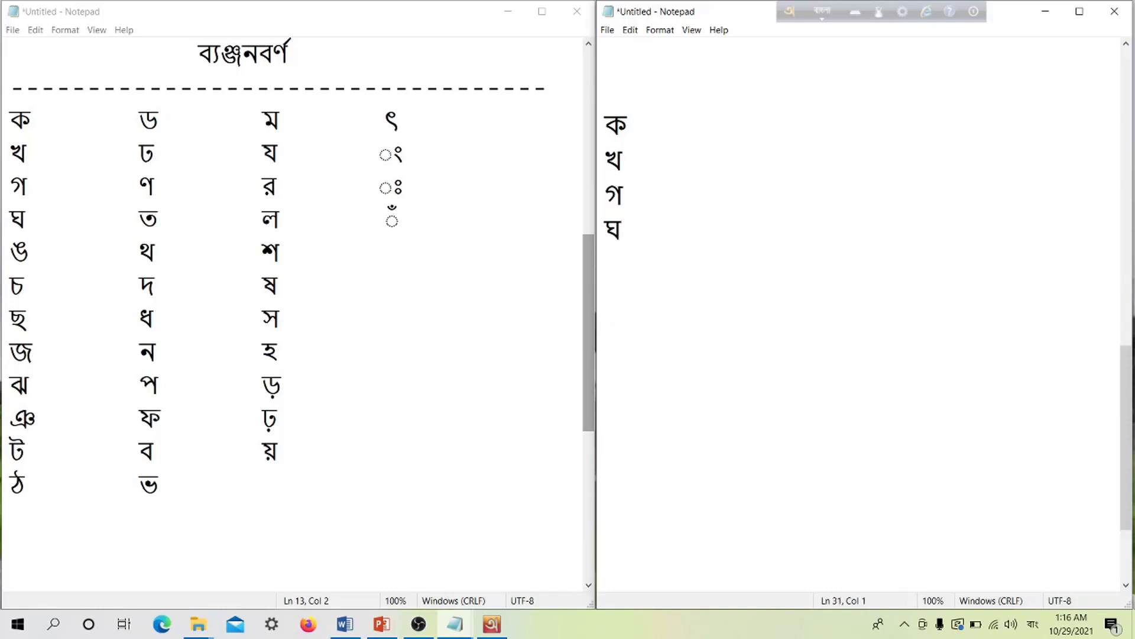
Highlight ঙ in the reference list and enter it below ঘ using the phonetic spelling "Ng", followed by a new line
{"action": "double_click", "coordinate": [19, 253]}
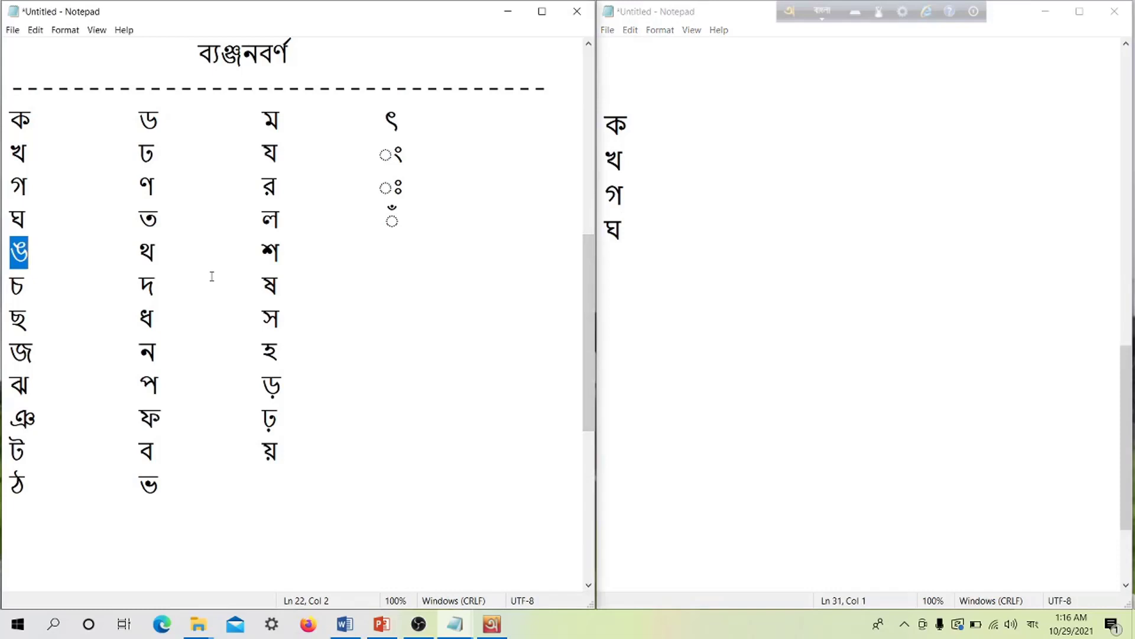
{"action": "left_click", "coordinate": [615, 256]}
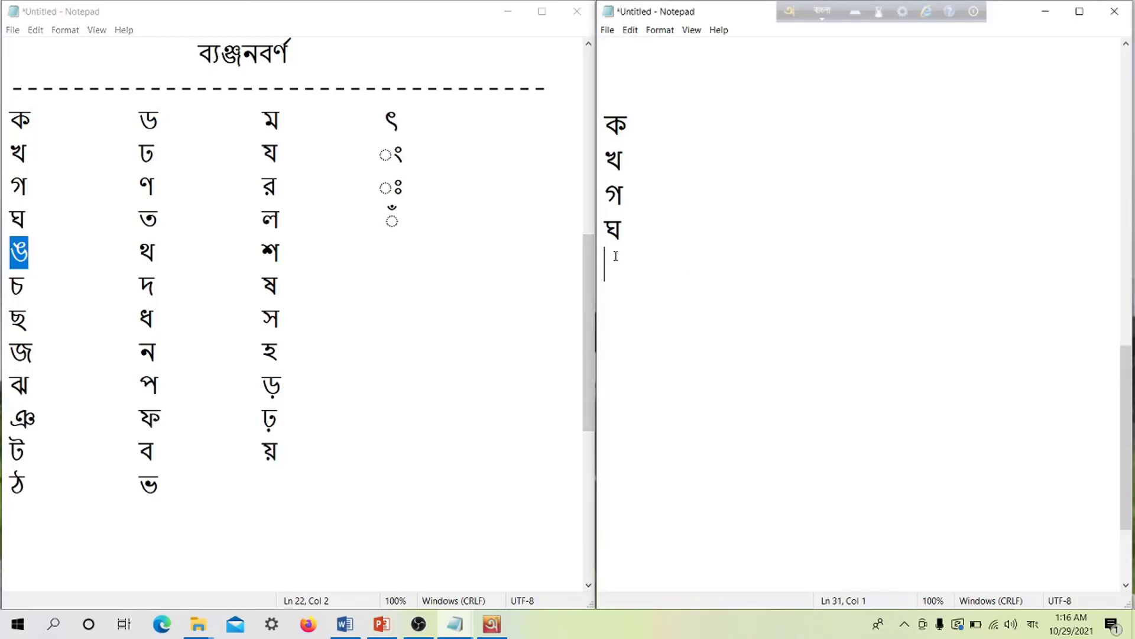
{"action": "type", "text": "Ng"}
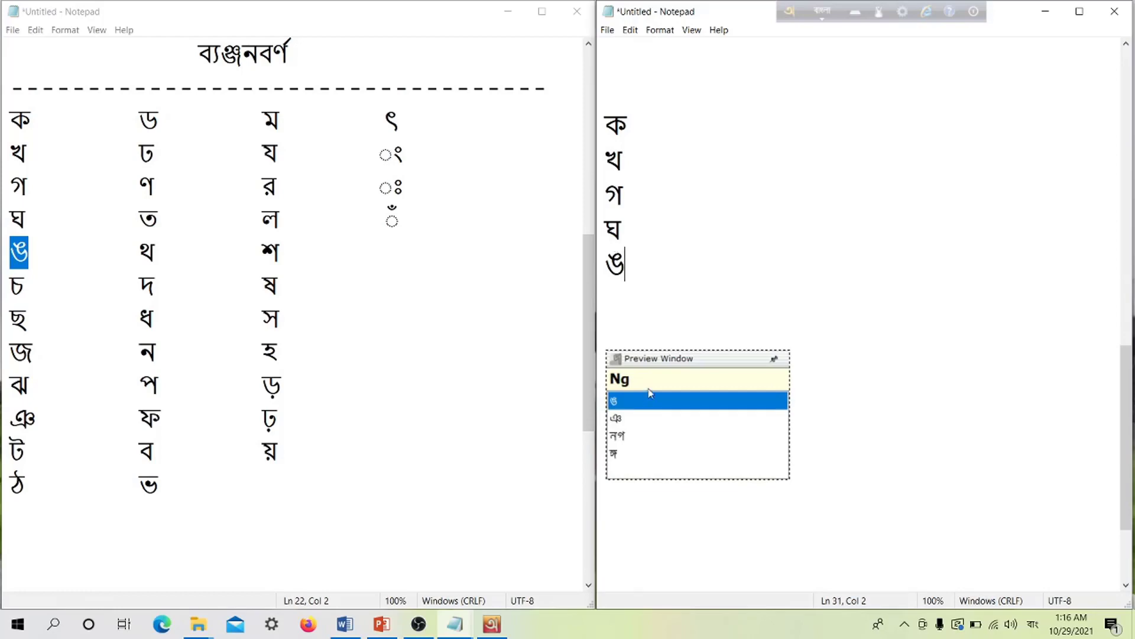
{"action": "key", "text": "Return"}
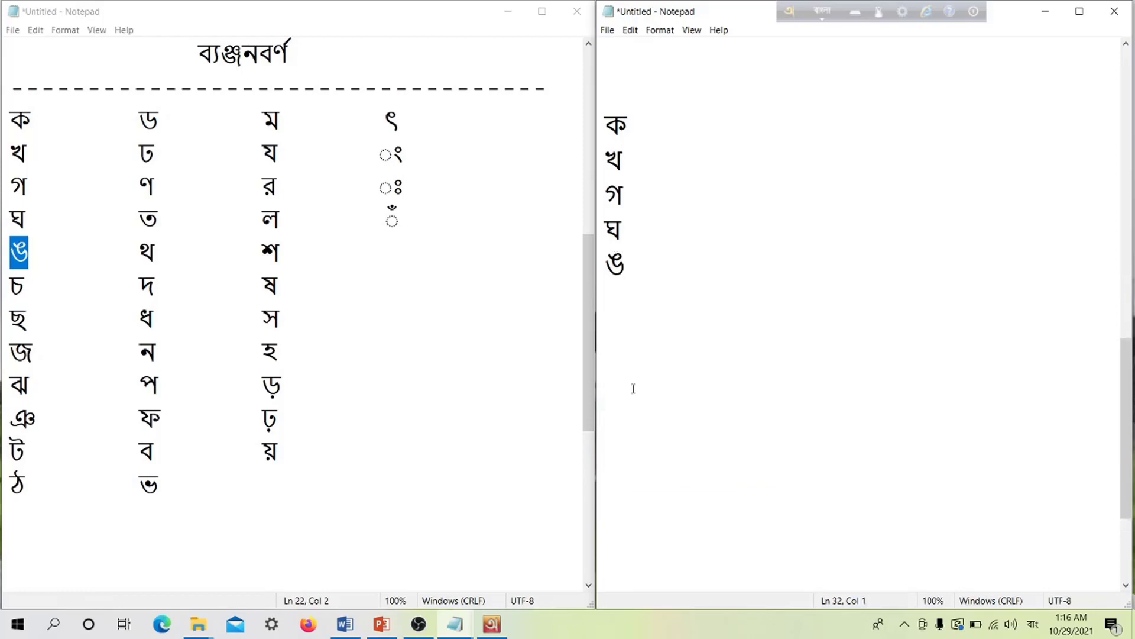
Highlight চ in the reference list and enter it below ঙ using the phonetic spelling "c", followed by a new line
{"action": "left_click", "coordinate": [1, 535]}
{"action": "left_click_drag", "start_coordinate": [9, 282], "coordinate": [25, 285]}
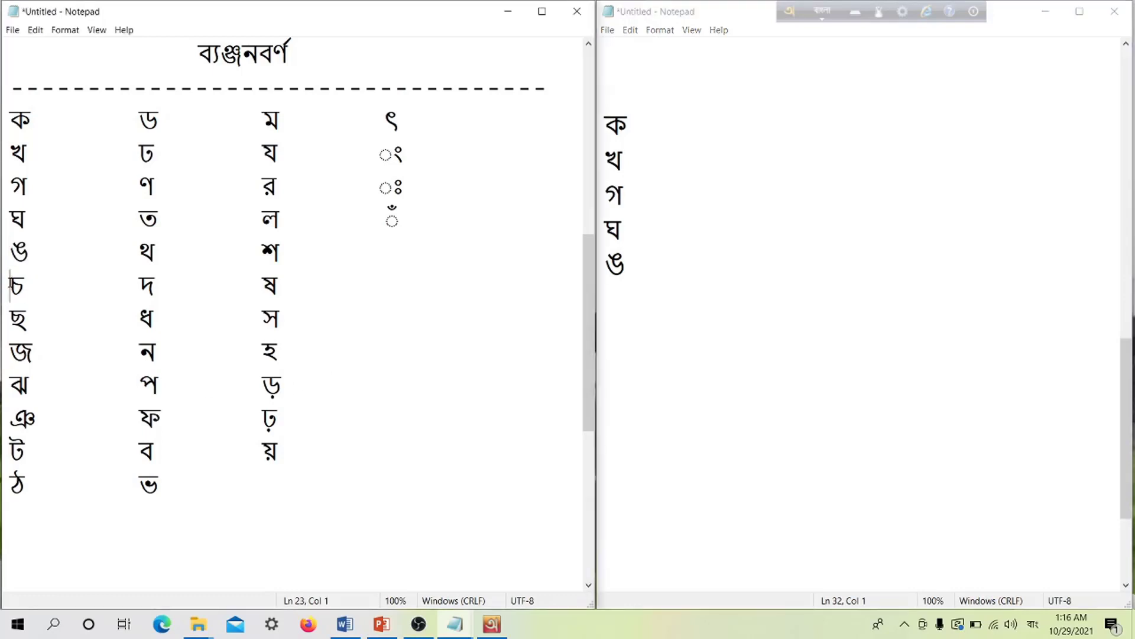
{"action": "left_click", "coordinate": [612, 297]}
{"action": "type", "text": "c"}
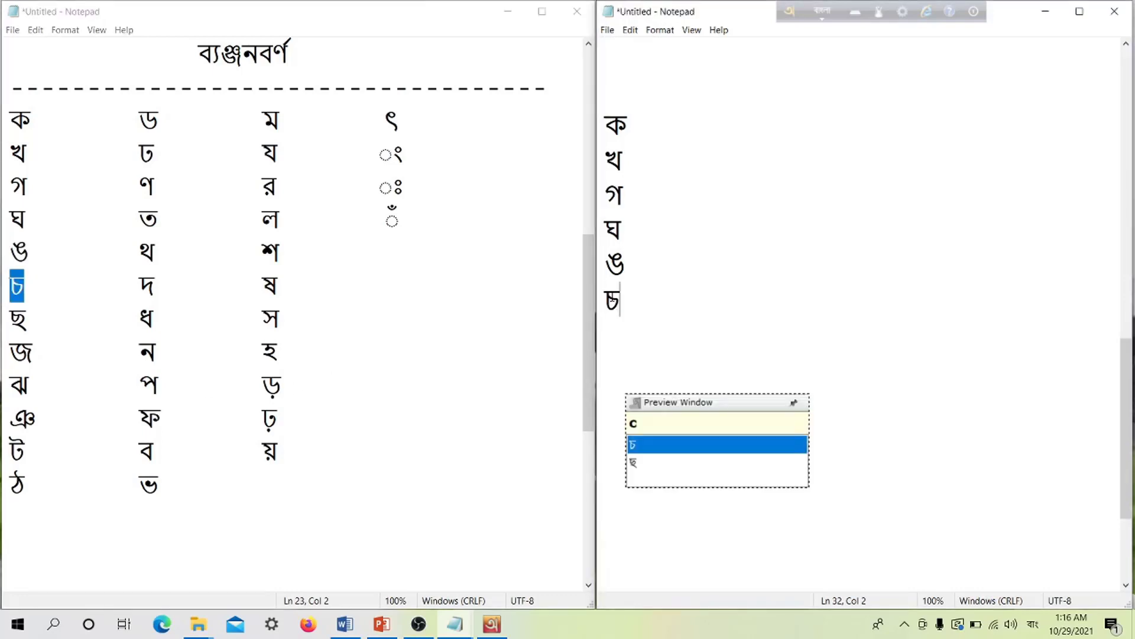
{"action": "key", "text": "Return"}
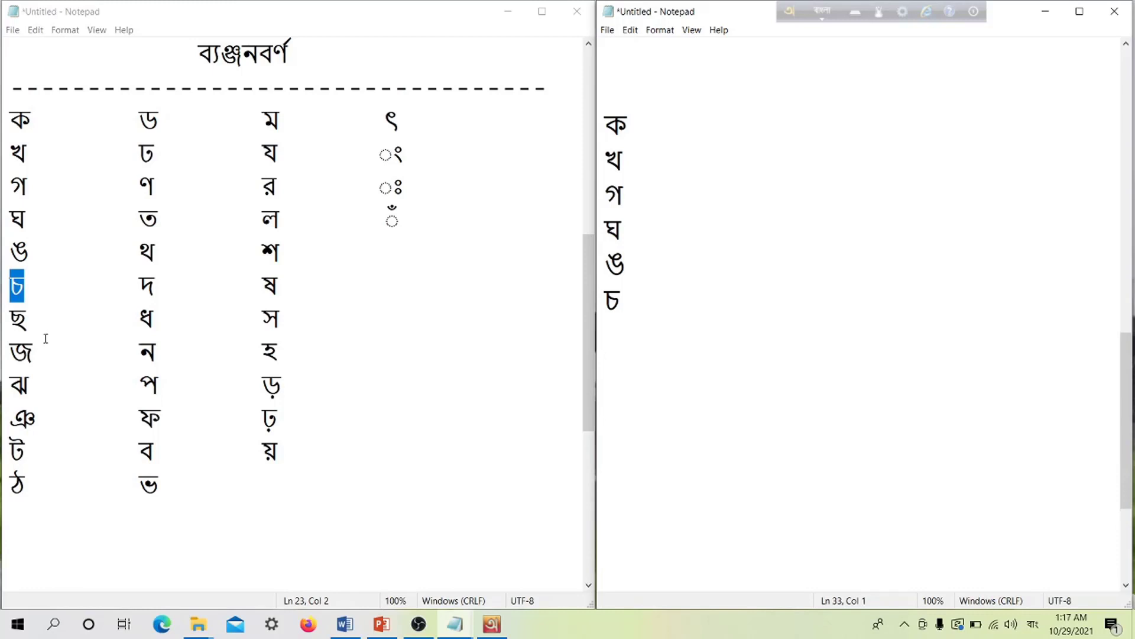
Highlight ছ in the reference list and enter it below চ using the phonetic spelling "ch", followed by a new line
{"action": "left_click", "coordinate": [30, 318]}
{"action": "left_click_drag", "start_coordinate": [5, 318], "coordinate": [42, 317]}
{"action": "left_click", "coordinate": [627, 383]}
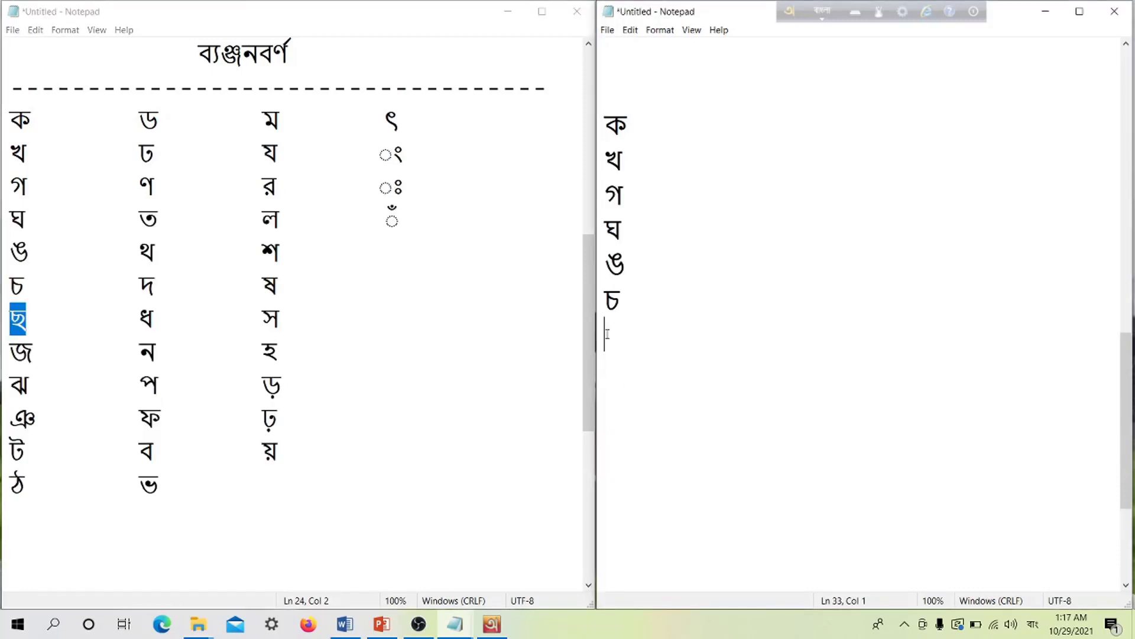
{"action": "type", "text": "ch"}
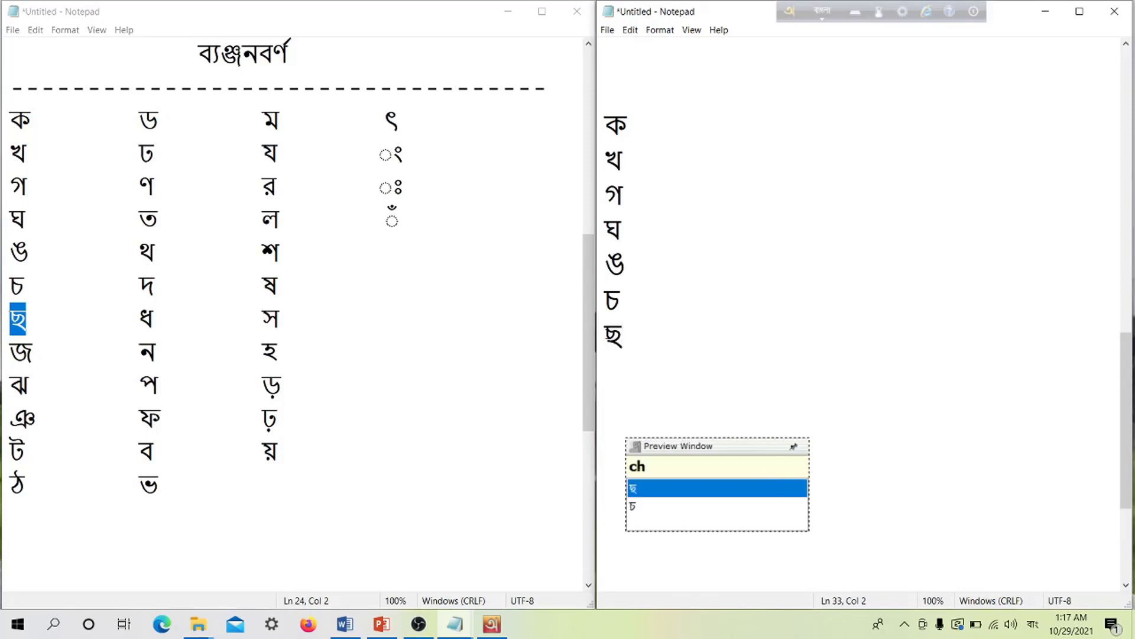
{"action": "key", "text": "Return"}
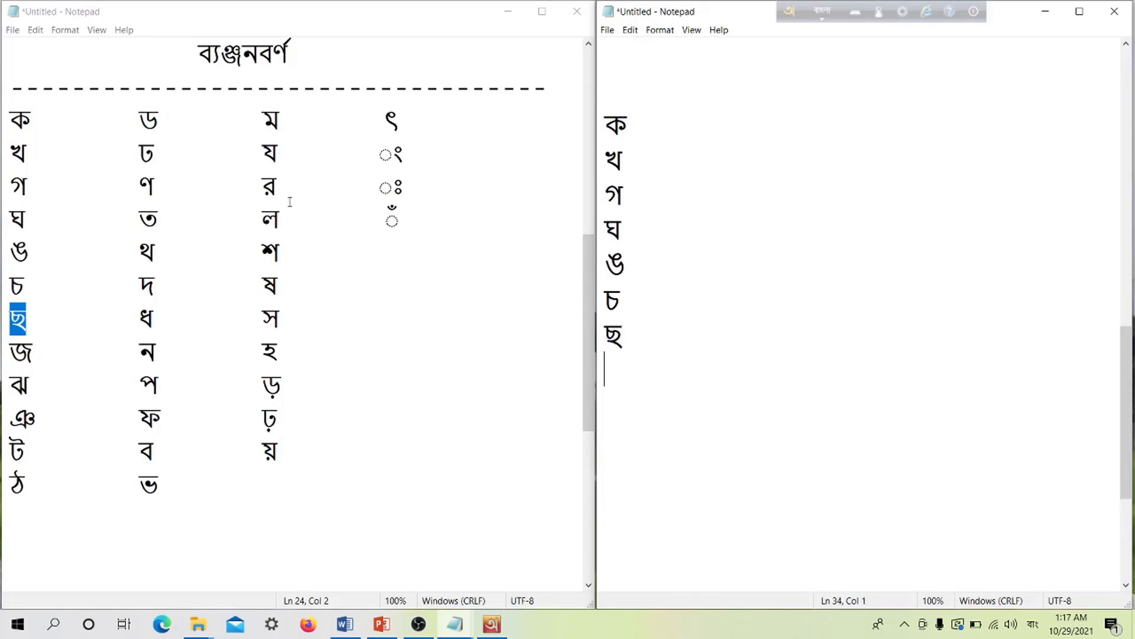
Highlight জ in the reference list and enter it below ছ using the phonetic spelling "j", followed by a new line
{"action": "left_click_drag", "start_coordinate": [12, 348], "coordinate": [34, 351]}
{"action": "left_click", "coordinate": [623, 383]}
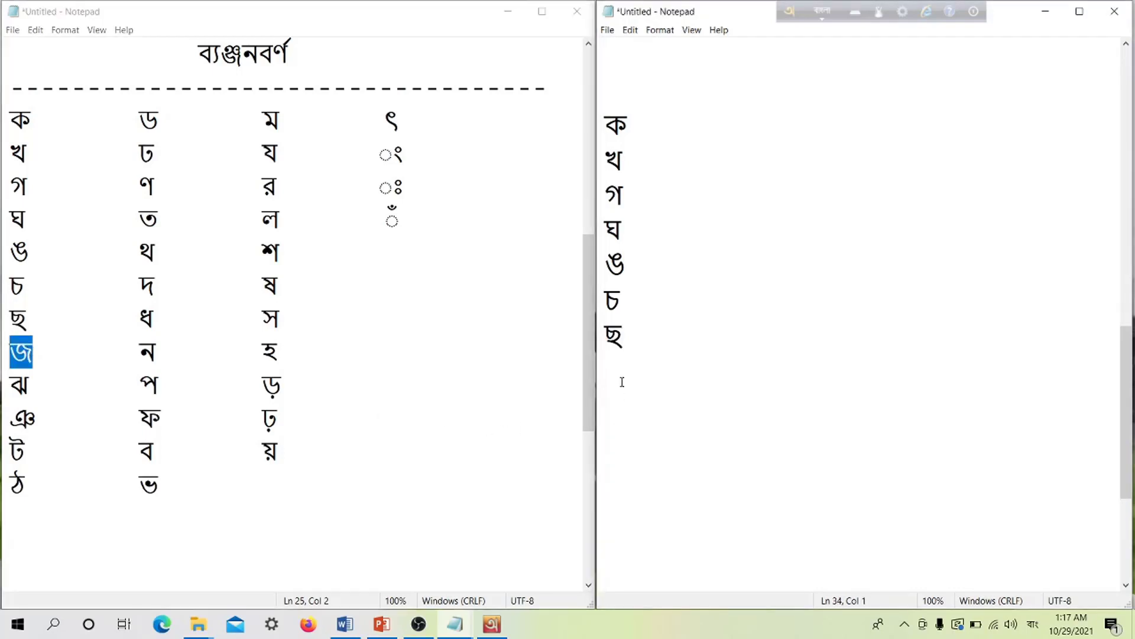
{"action": "type", "text": "j"}
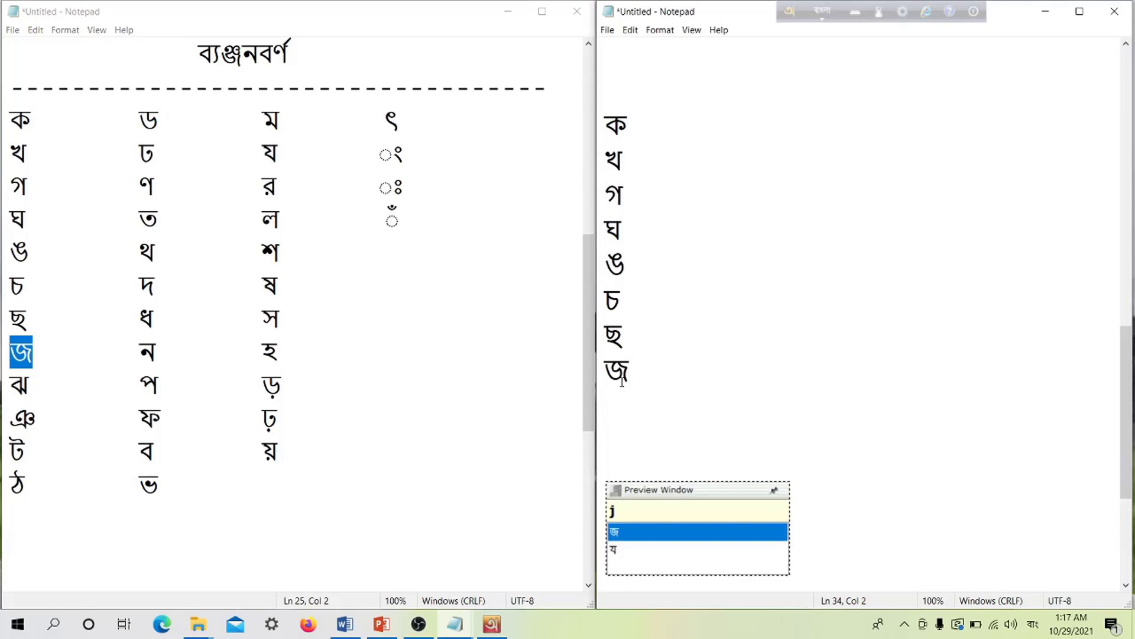
{"action": "key", "text": "Return"}
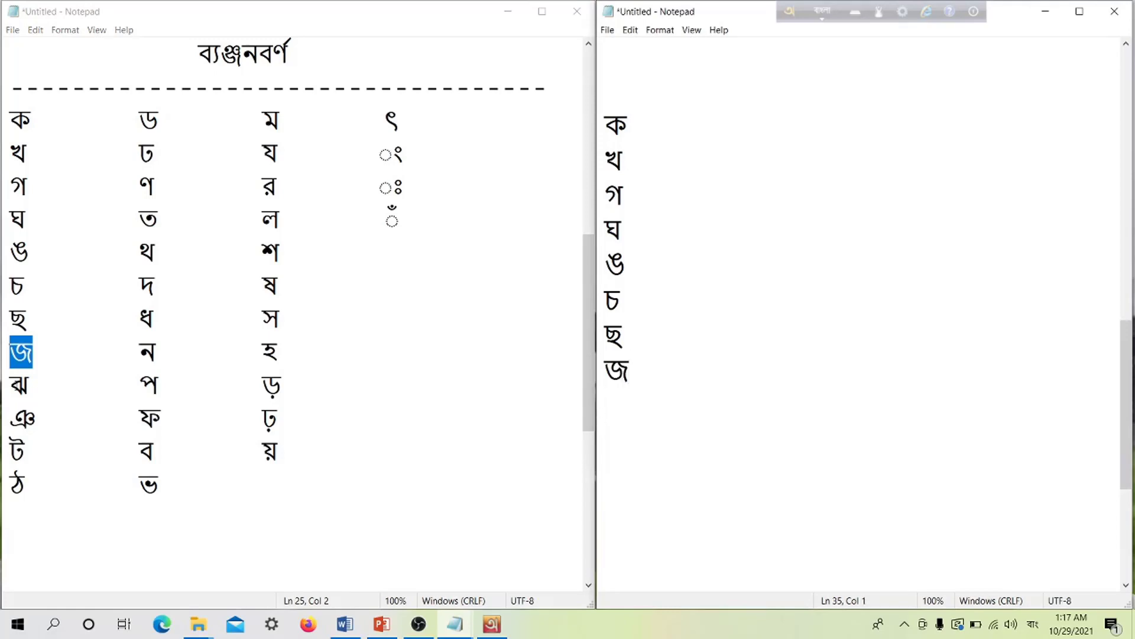
Highlight ঝ in the reference list and enter it directly below জ using the phonetic spelling "jh", followed by a new line
{"action": "left_click_drag", "start_coordinate": [12, 385], "coordinate": [39, 385]}
{"action": "left_click", "coordinate": [630, 422]}
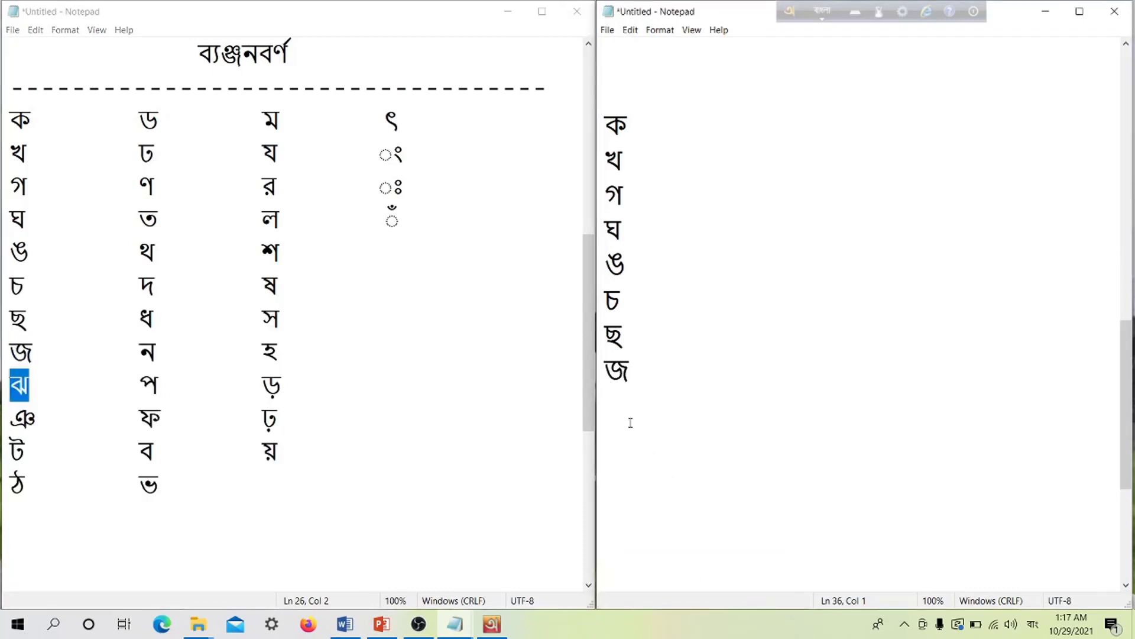
{"action": "key", "text": "BackSpace"}
{"action": "type", "text": "jh"}
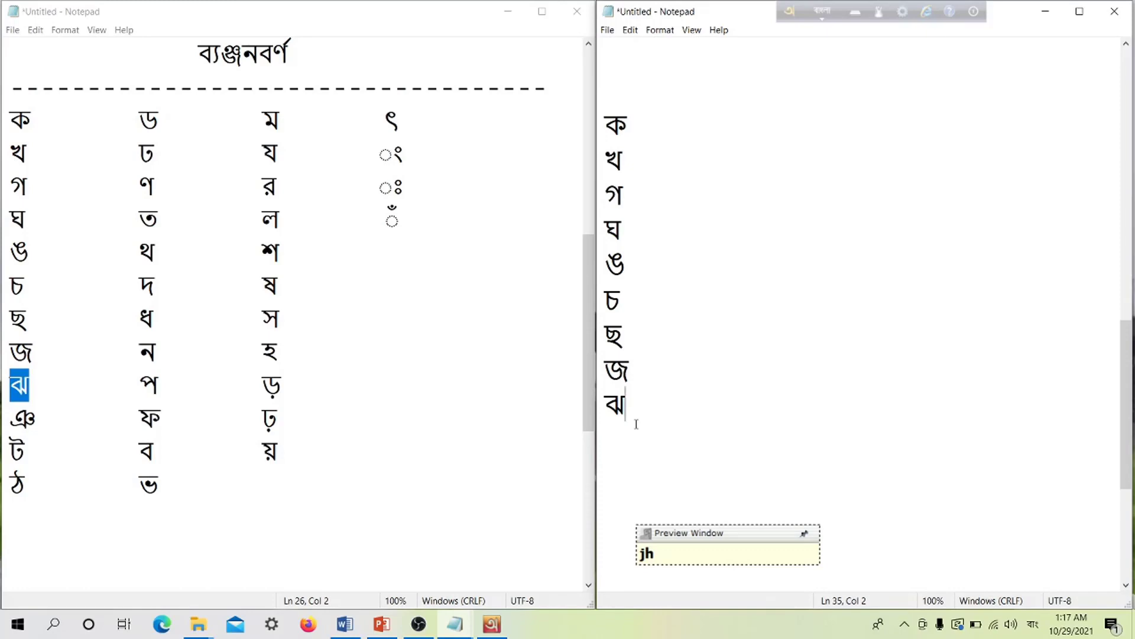
{"action": "key", "text": "Return"}
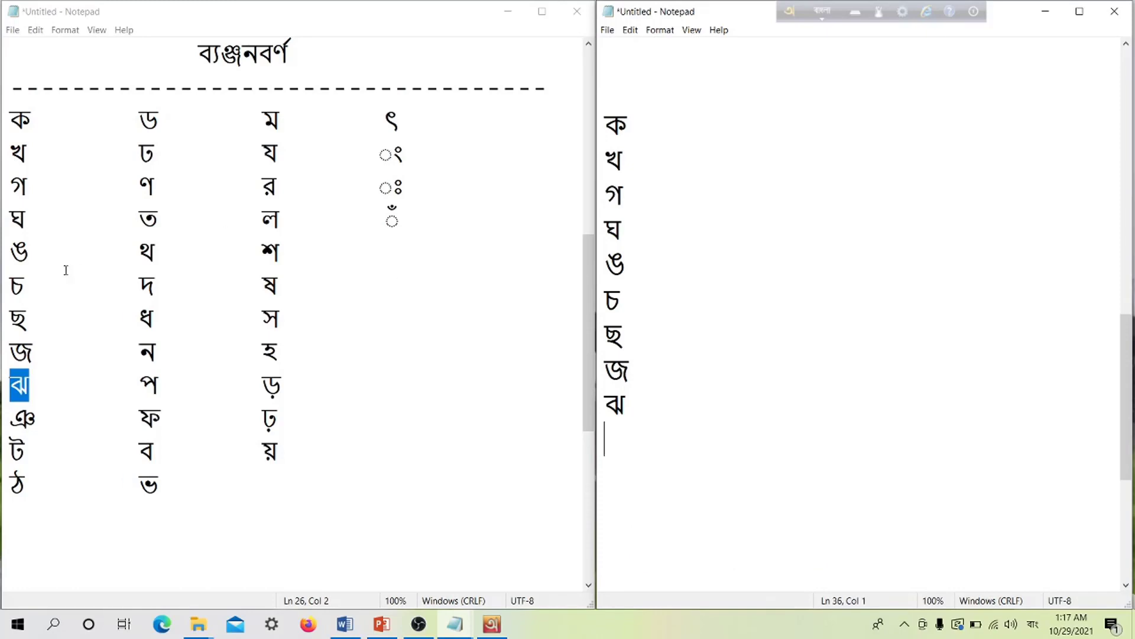
Highlight ঞ in the reference list and enter it below ঝ using the phonetic spelling "NG", followed by a new line
{"action": "left_click_drag", "start_coordinate": [8, 417], "coordinate": [34, 418]}
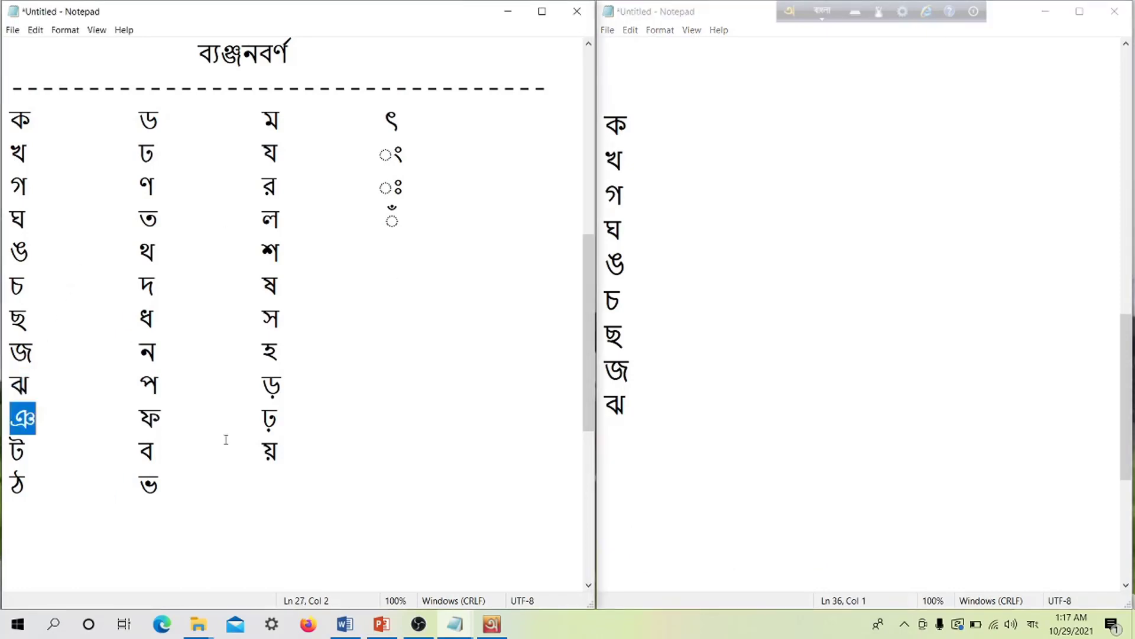
{"action": "left_click", "coordinate": [620, 429]}
{"action": "scroll", "coordinate": [620, 430], "scroll_direction": "down", "scroll_amount": 1}
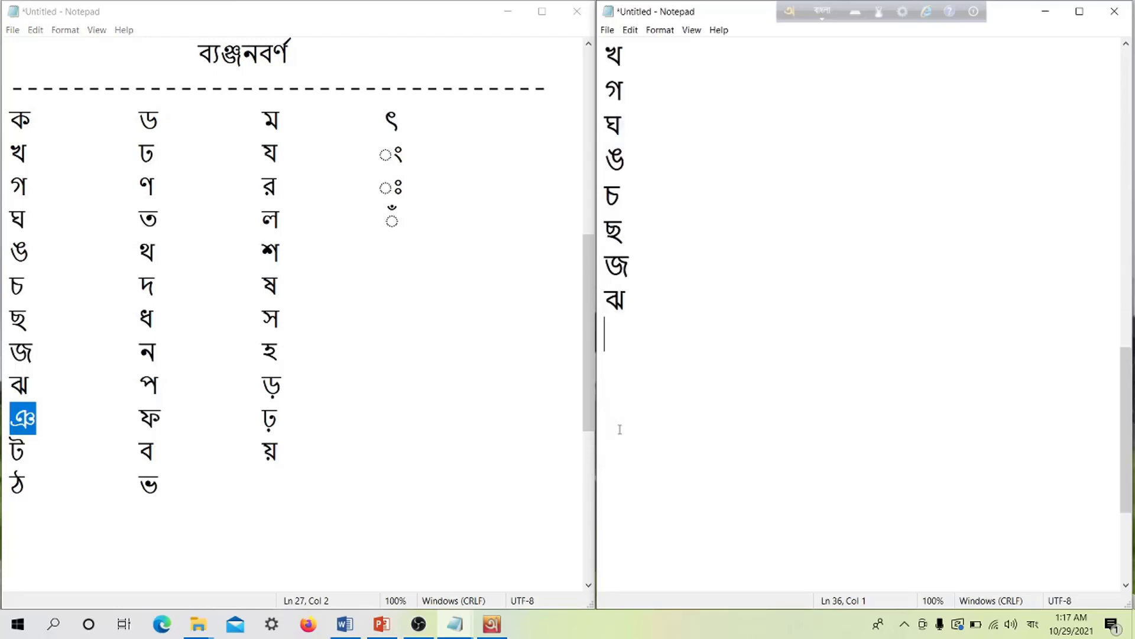
{"action": "scroll", "coordinate": [619, 429], "scroll_direction": "up", "scroll_amount": 1}
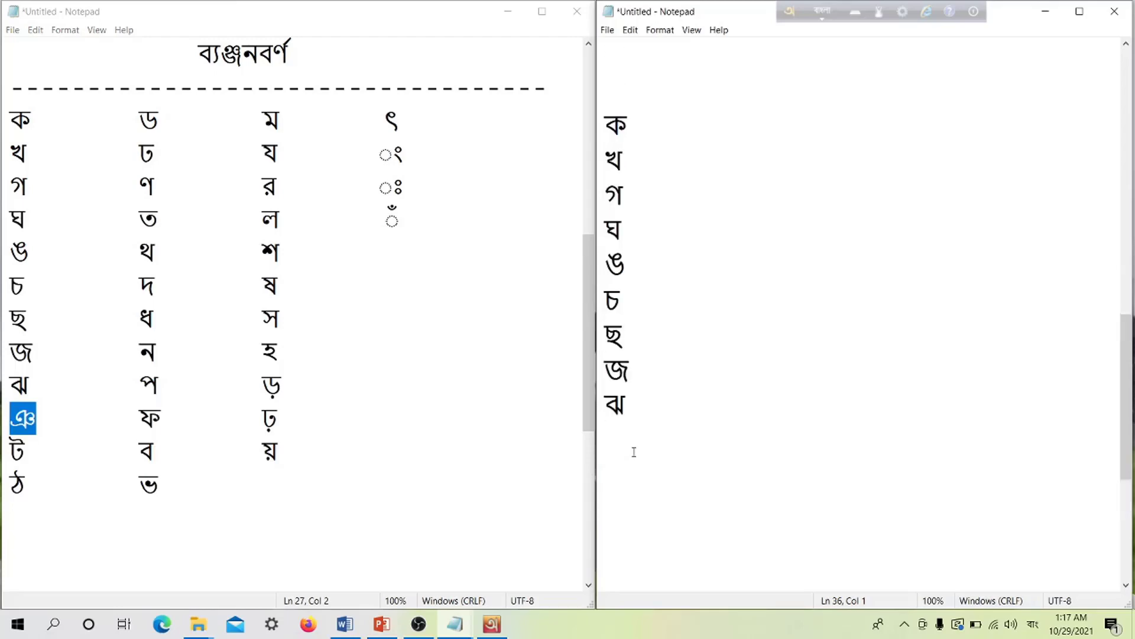
{"action": "left_click", "coordinate": [50, 426]}
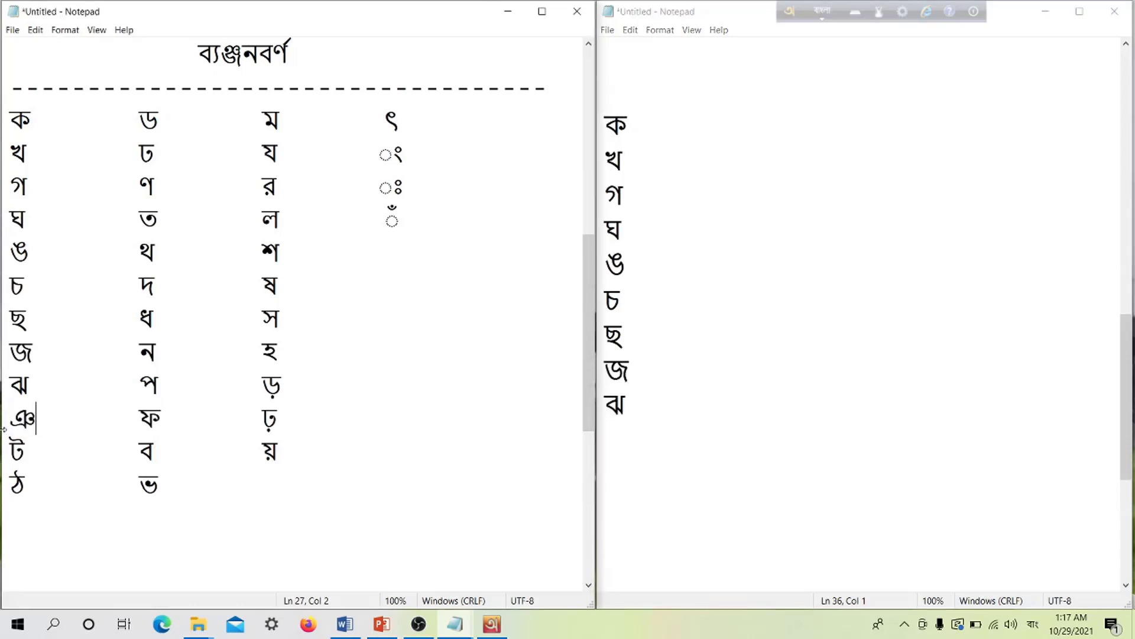
{"action": "left_click_drag", "start_coordinate": [6, 421], "coordinate": [39, 418]}
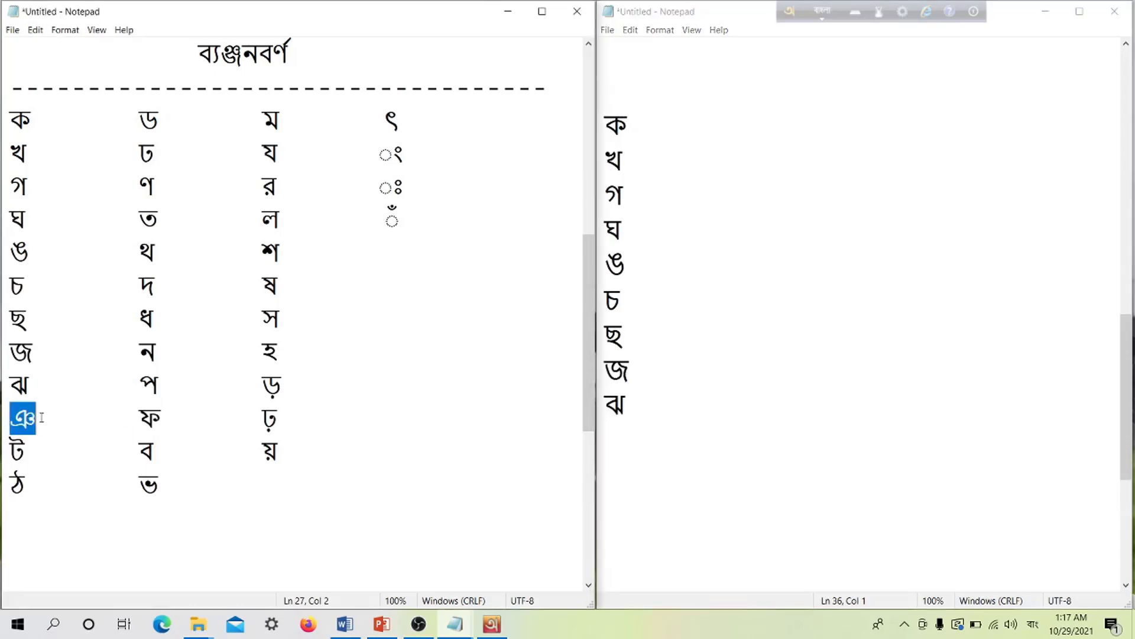
{"action": "left_click", "coordinate": [629, 440]}
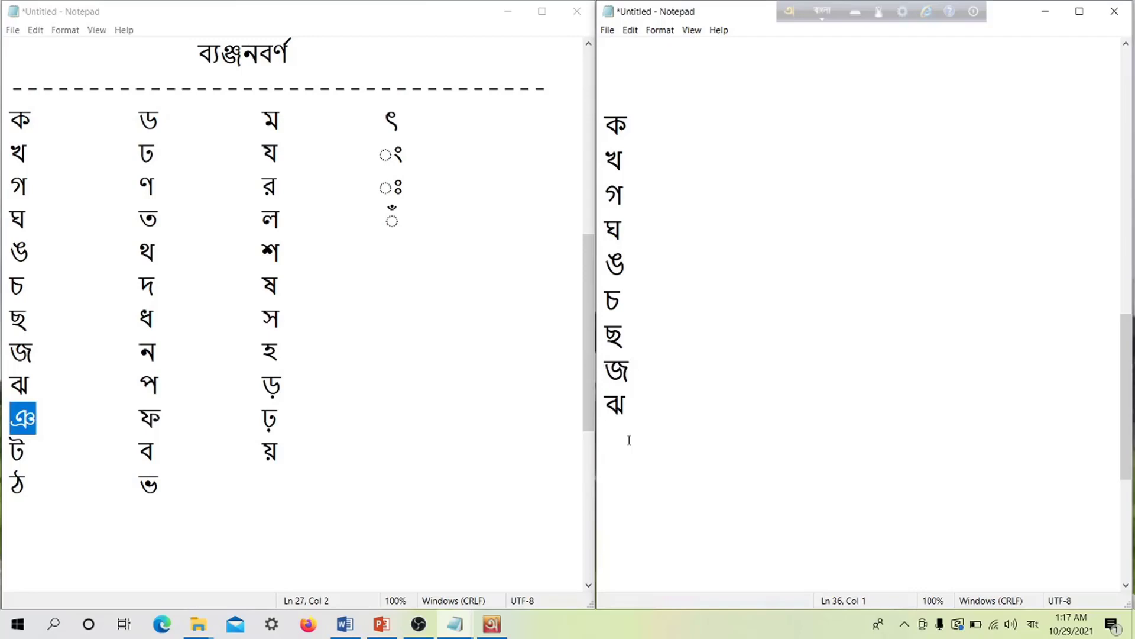
{"action": "type", "text": "NG"}
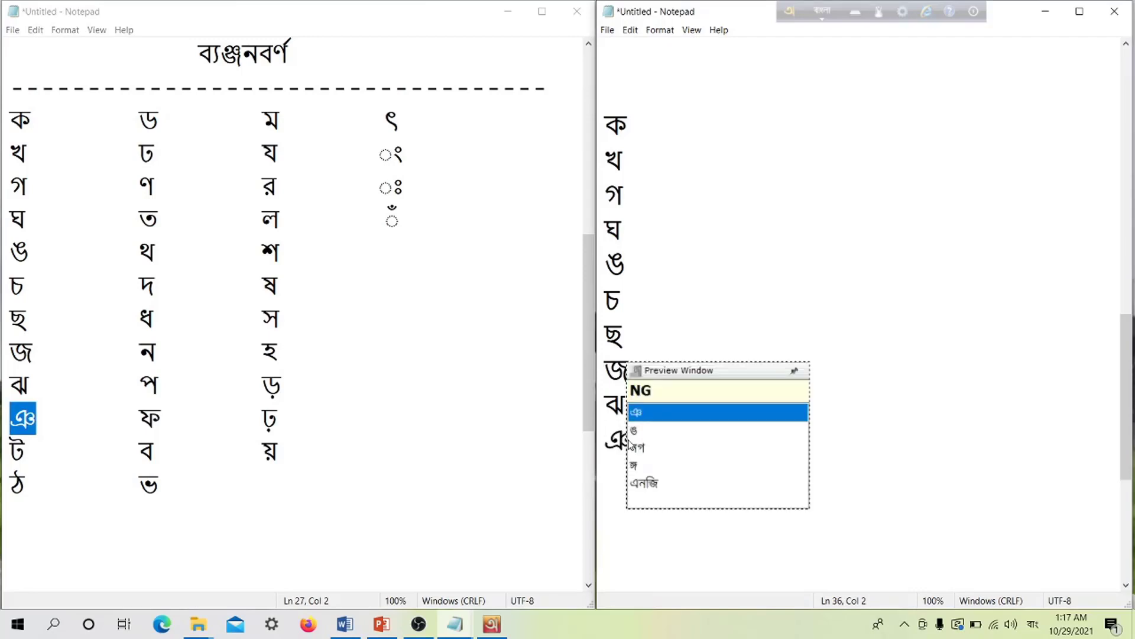
{"action": "type", "text": " NG"}
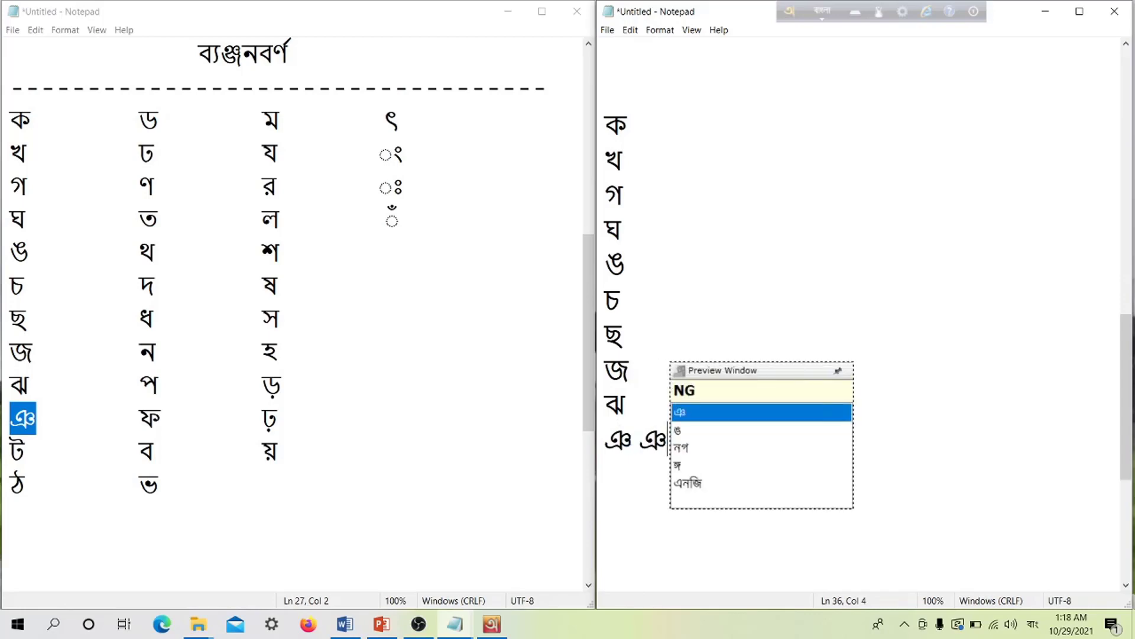
{"action": "key", "text": "BackSpace"}
{"action": "key", "text": "BackSpace"}
{"action": "key", "text": "Return"}
Highlight ট in the reference list and enter it below ঞ using the phonetic spelling "T"
{"action": "left_click", "coordinate": [7, 454]}
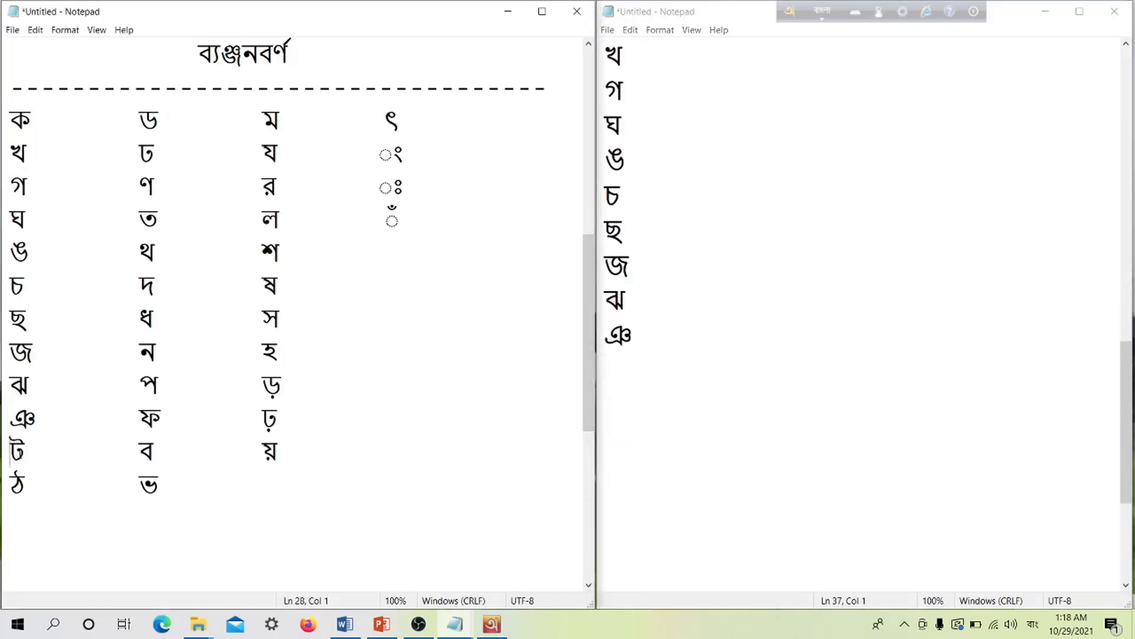
{"action": "key", "text": "shift+Right"}
{"action": "left_click", "coordinate": [638, 354]}
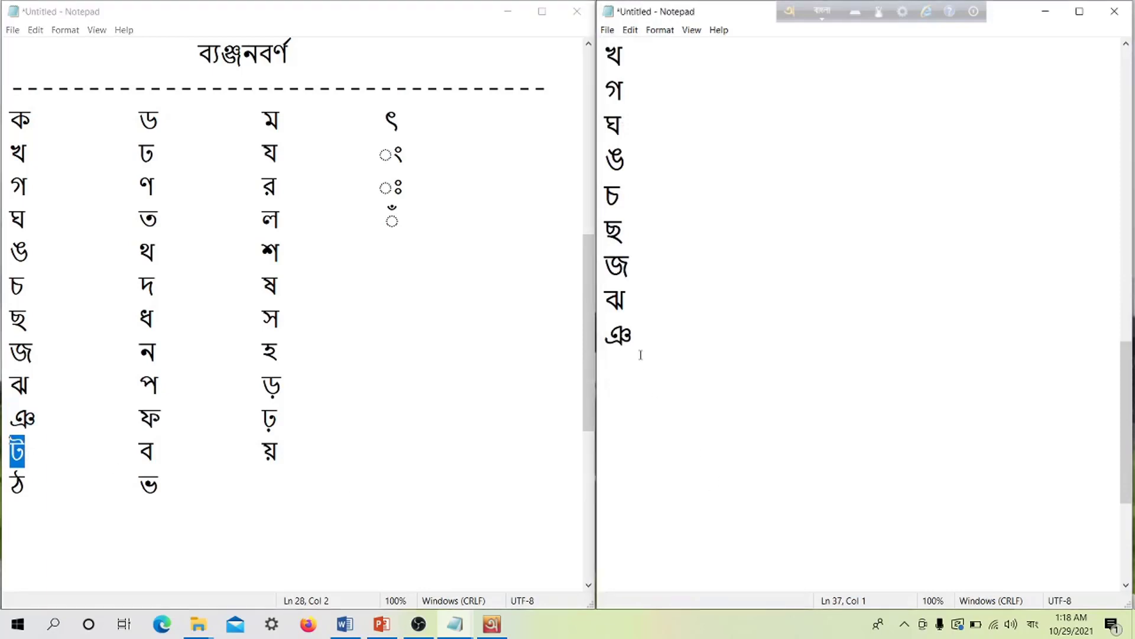
{"action": "type", "text": "ট"}
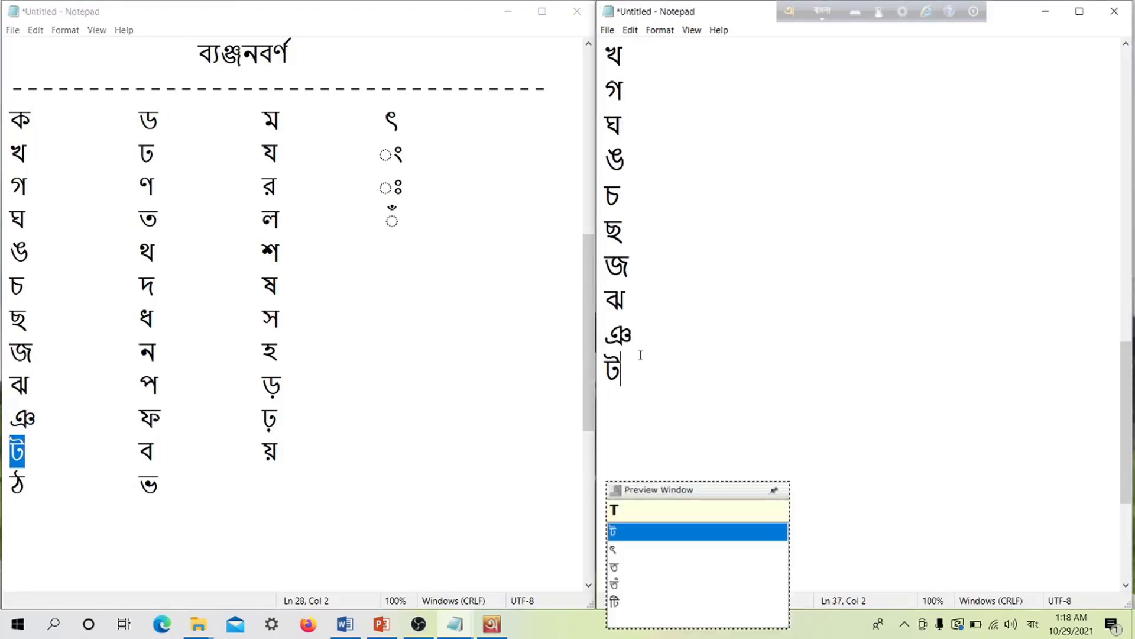
Try lowercase "t" for ত and capital "T" for ট beside the new ট, and erase the trial letters
{"action": "type", "text": " ত"}
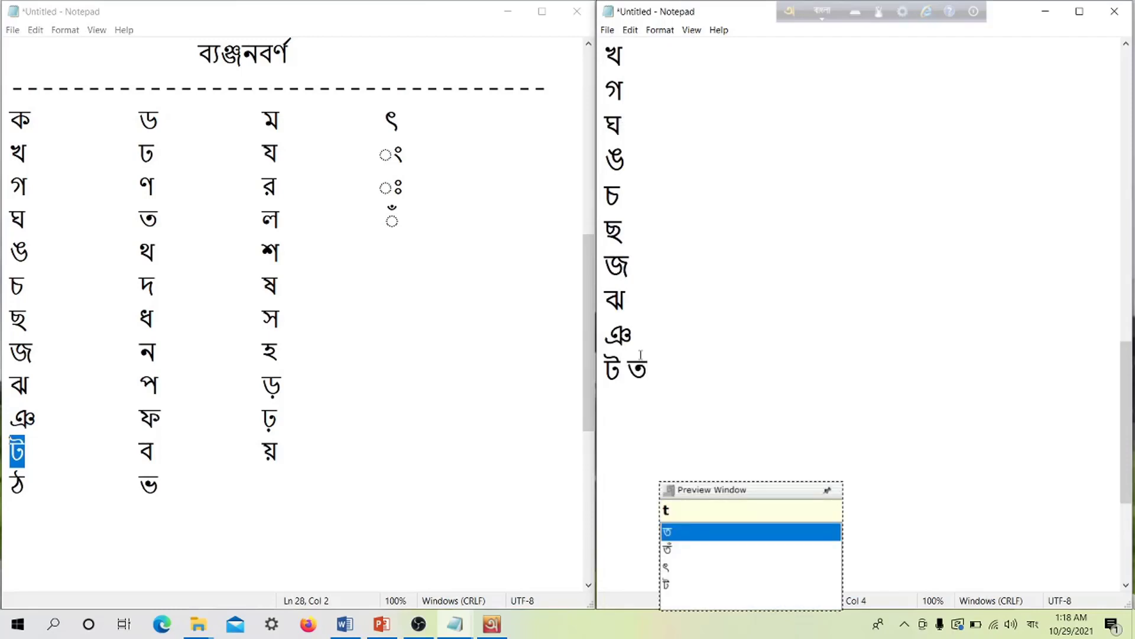
{"action": "key", "text": "BackSpace"}
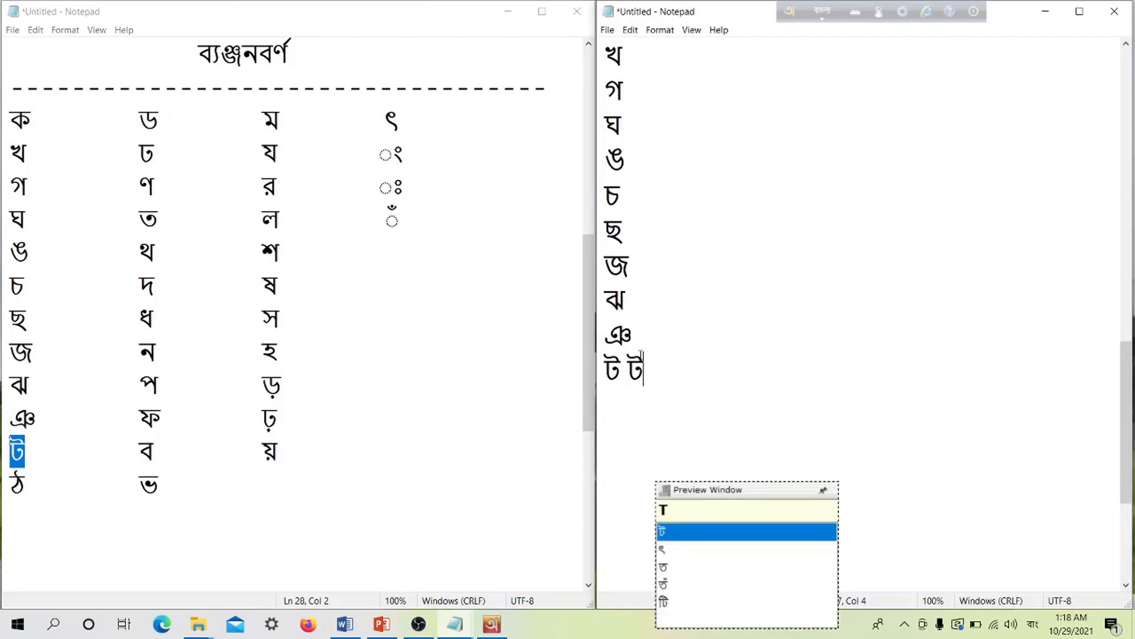
{"action": "type", "text": "ট ত"}
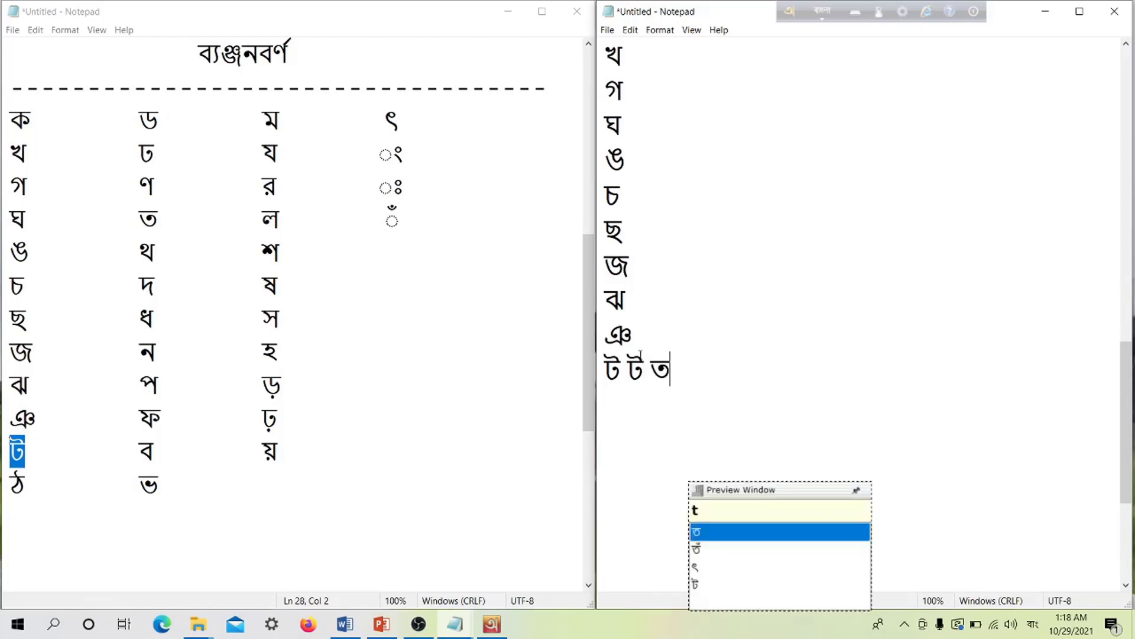
{"action": "key", "text": "BackSpace"}
{"action": "key", "text": "BackSpace"}
{"action": "key", "text": "BackSpace"}
{"action": "key", "text": "BackSpace"}
Enter ঠ and ড on separate lines below ট using the phonetic spellings "Th" and "D"
{"action": "key", "text": "Return"}
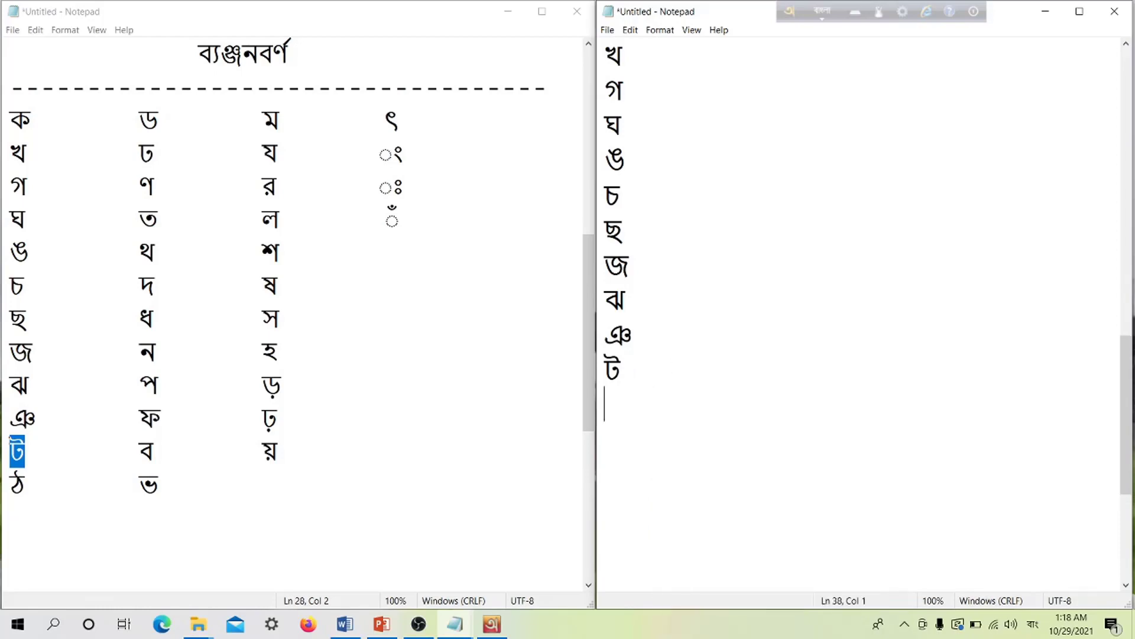
{"action": "type", "text": "ট"}
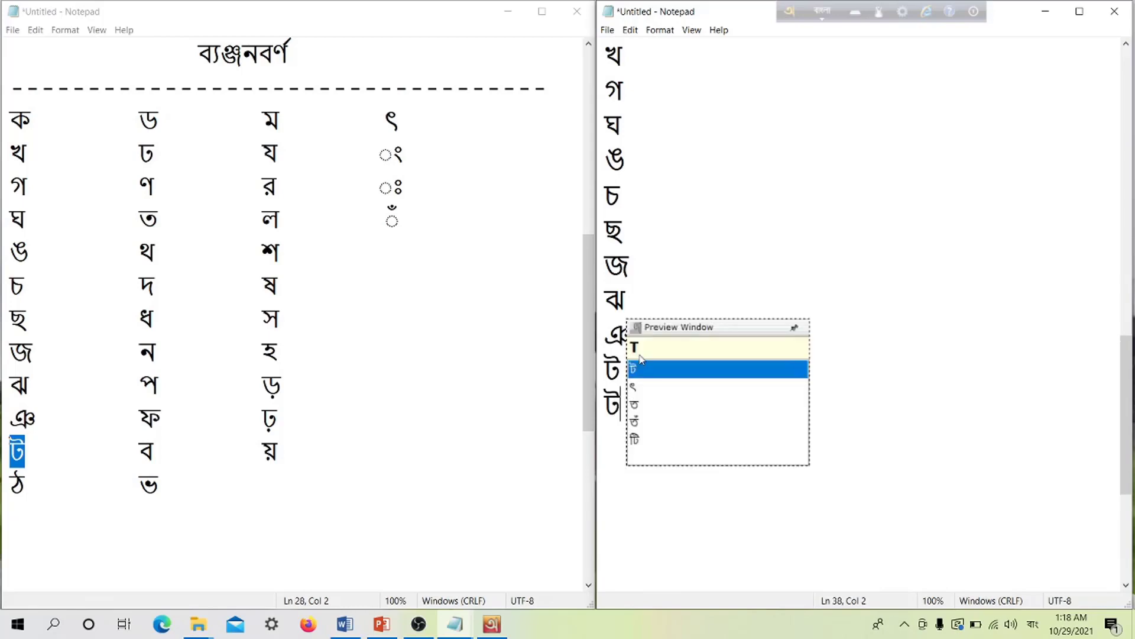
{"action": "type", "text": "h"}
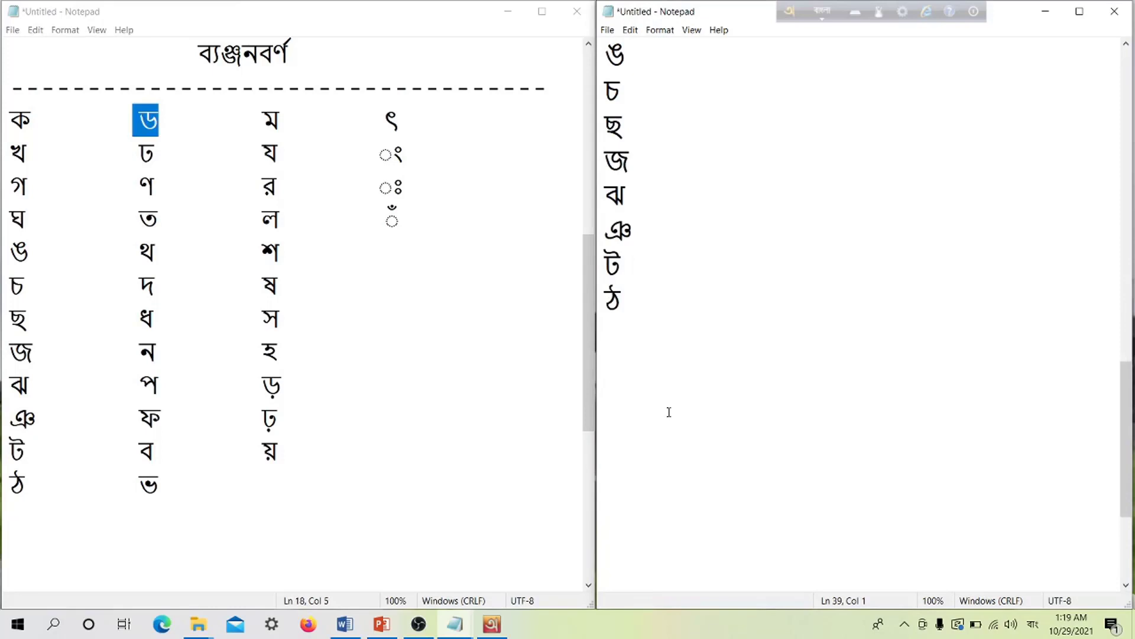
{"action": "type", "text": "D"}
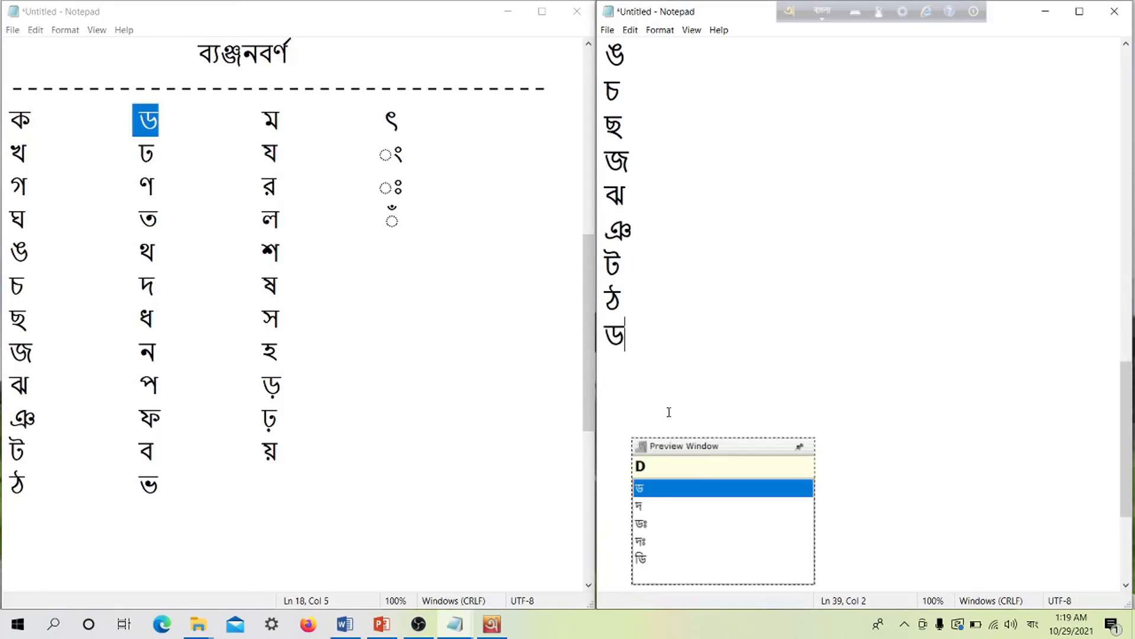
Compare lowercase "d" for দ with capital "D" for ড beside the new ড, and erase the trial letters
{"action": "type", "text": " d"}
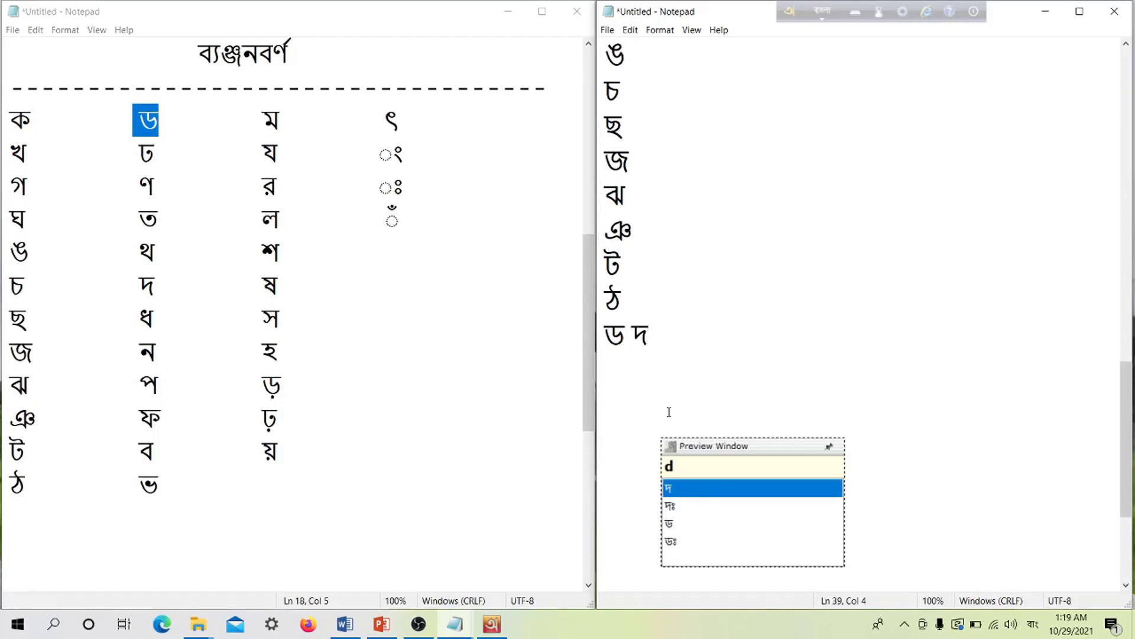
{"action": "key", "text": "BackSpace"}
{"action": "type", "text": "D"}
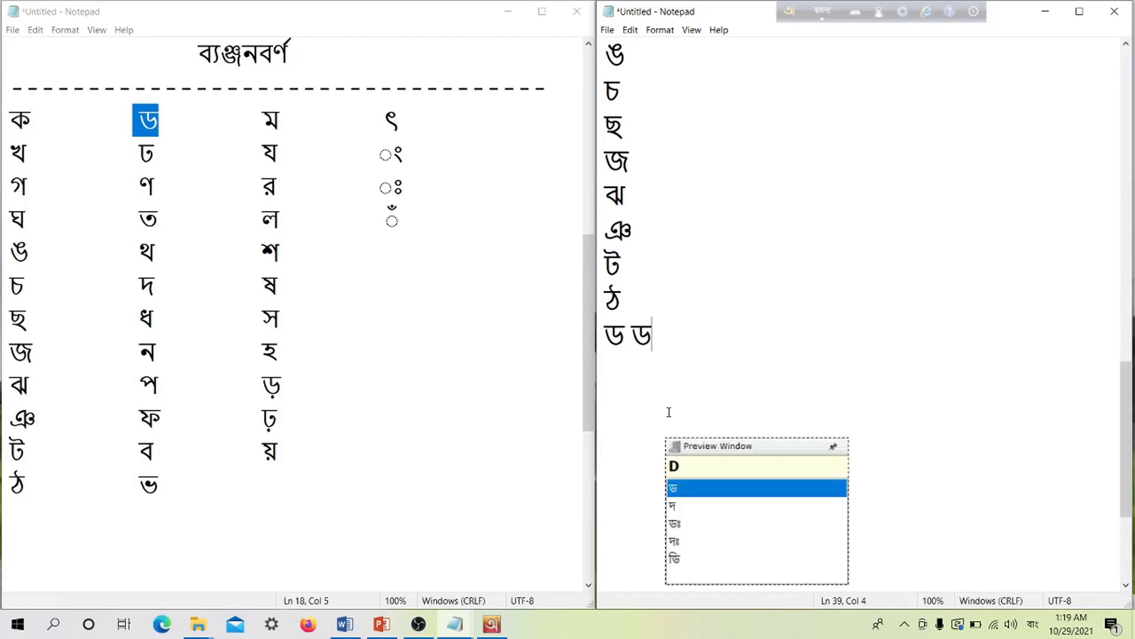
{"action": "key", "text": "BackSpace"}
{"action": "type", "text": "D"}
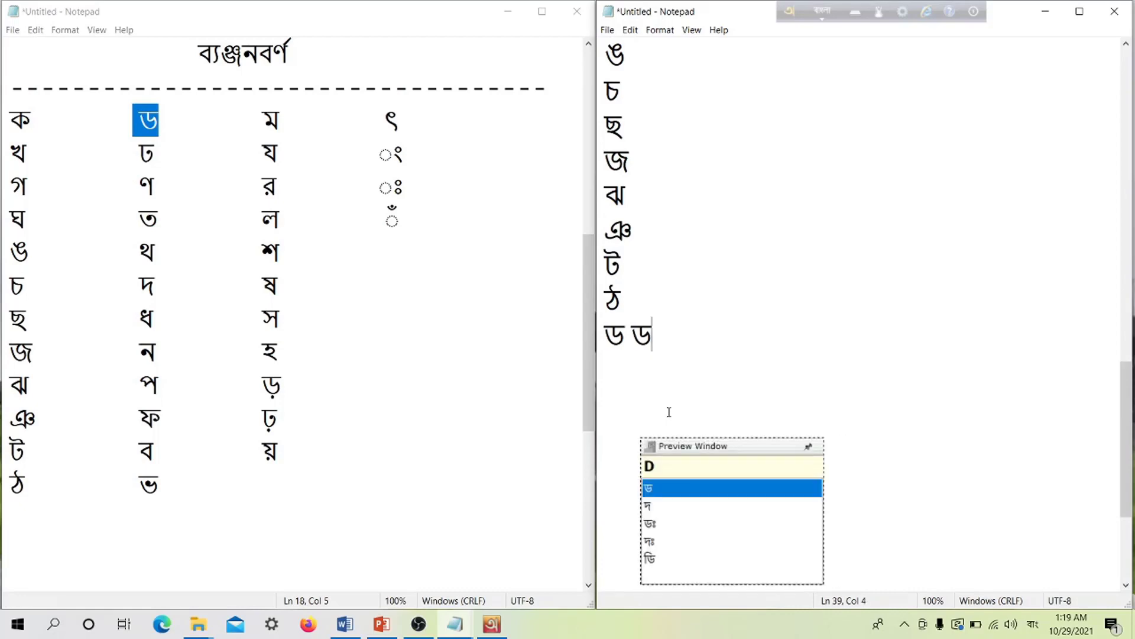
{"action": "key", "text": "BackSpace"}
{"action": "type", "text": "d"}
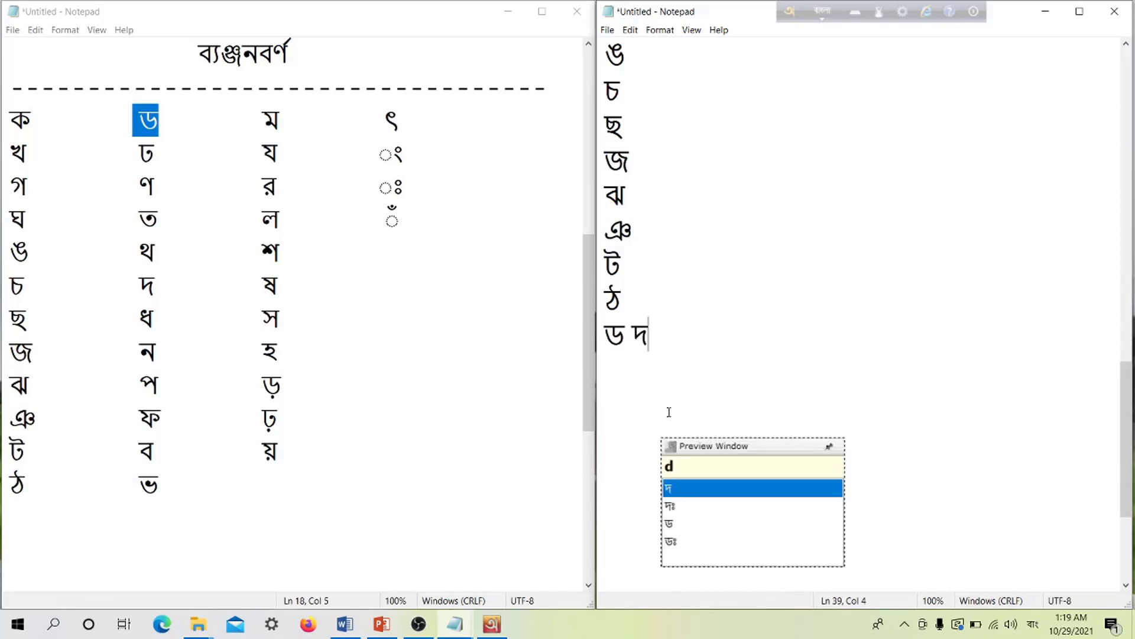
{"action": "key", "text": "BackSpace"}
{"action": "key", "text": "BackSpace"}
Highlight ঢ in the reference list and enter ঢ and ণ on separate lines below ড using the phonetic spellings "Dh" and "N"
{"action": "key", "text": "Return"}
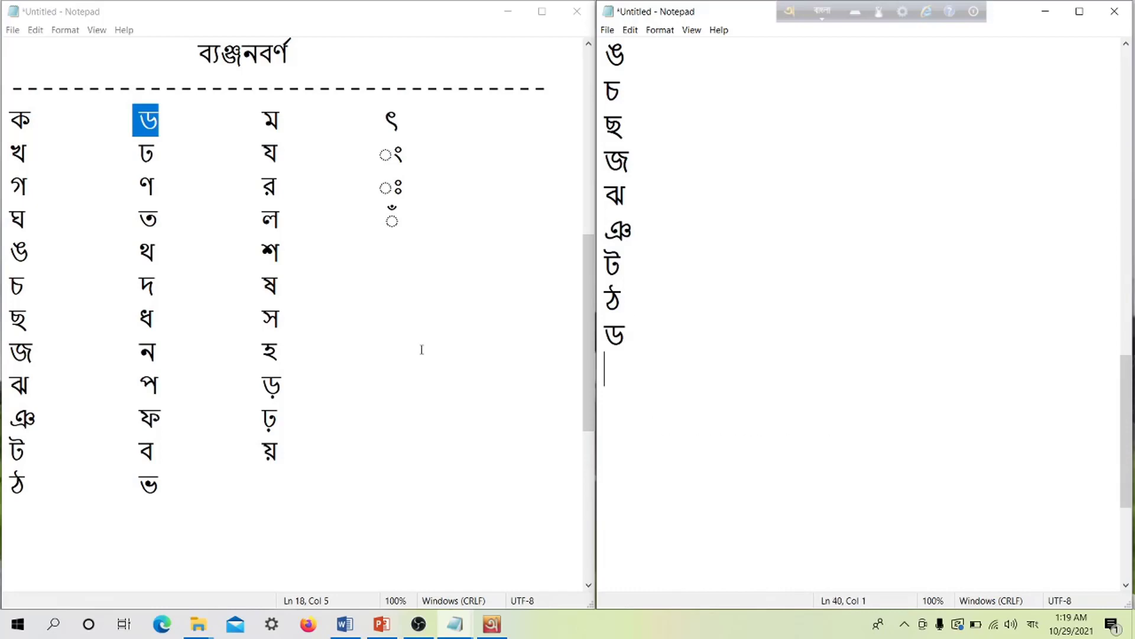
{"action": "left_click_drag", "start_coordinate": [140, 153], "coordinate": [155, 153]}
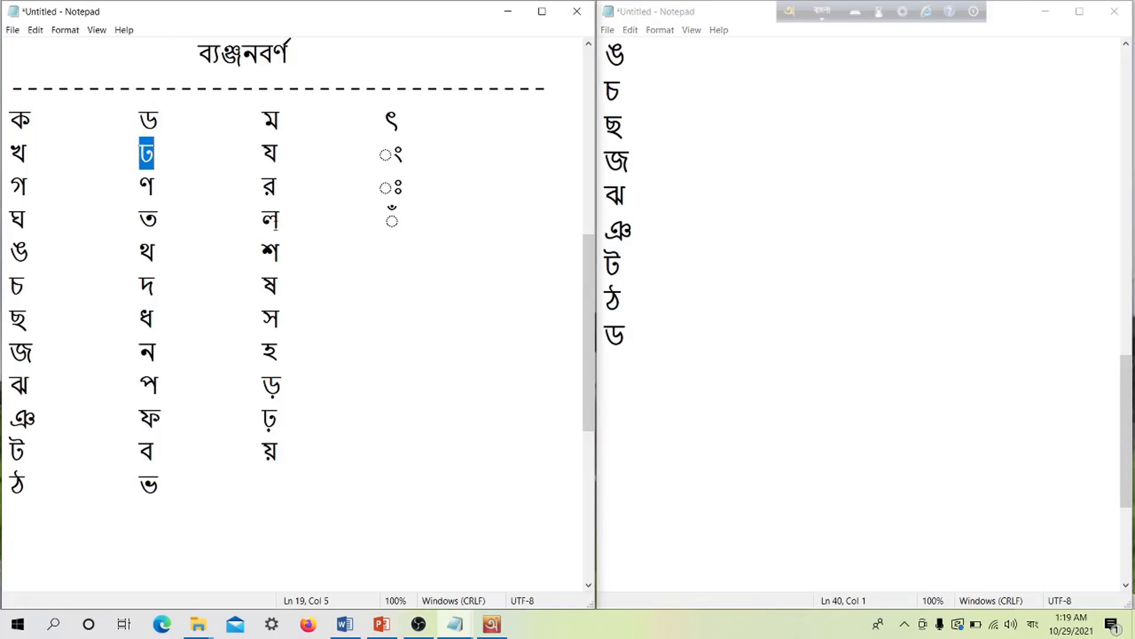
{"action": "left_click", "coordinate": [620, 364]}
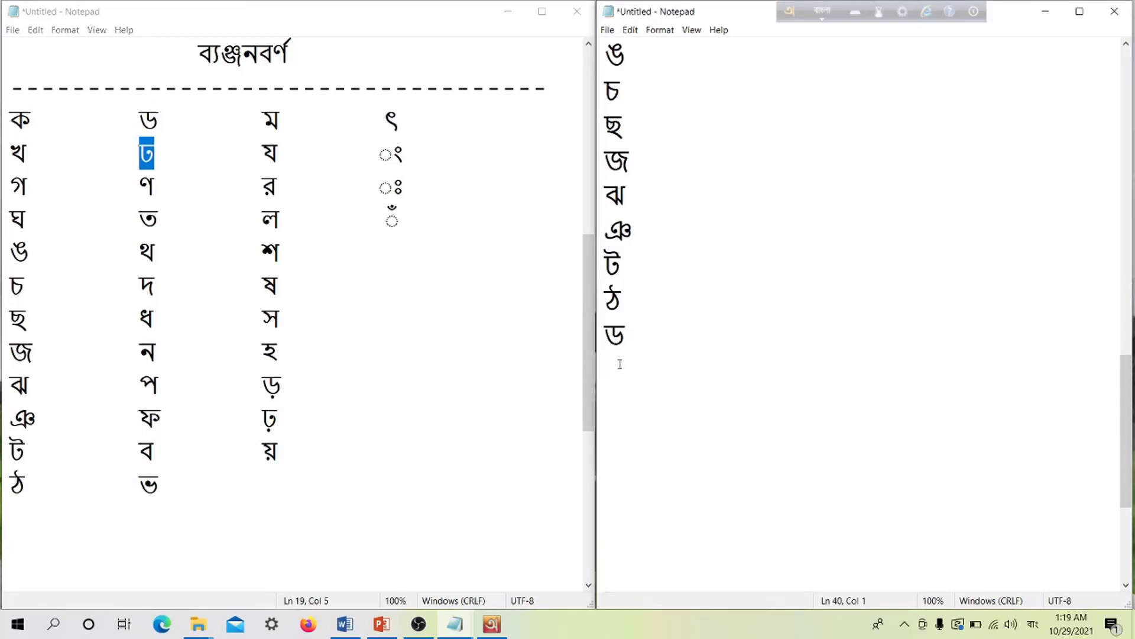
{"action": "type", "text": "ড"}
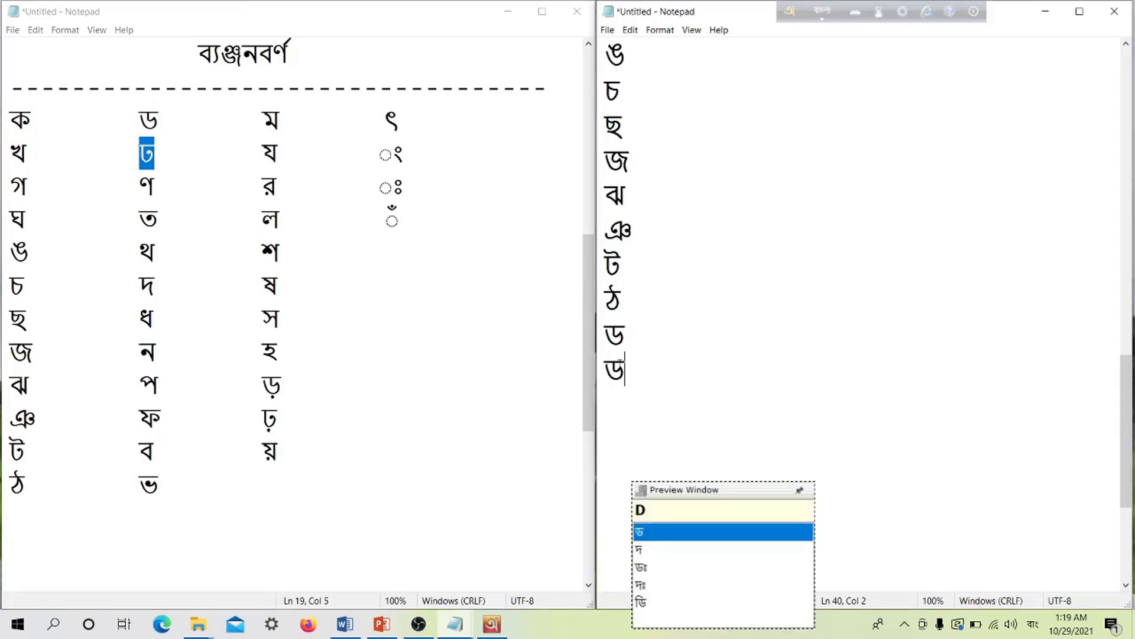
{"action": "type", "text": "h"}
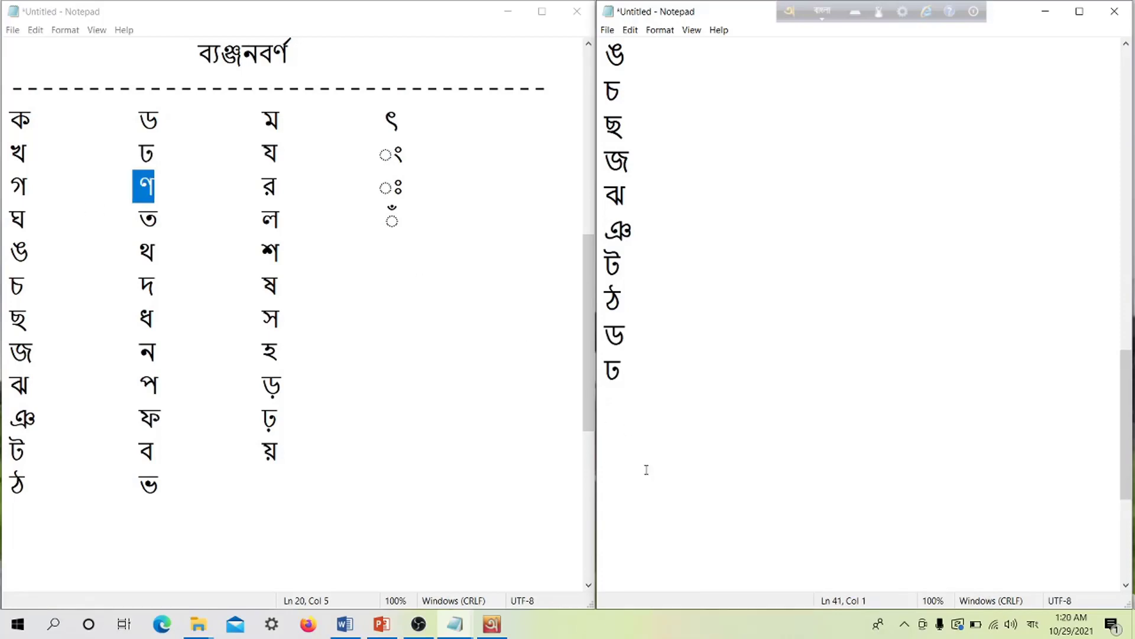
{"action": "type", "text": "N"}
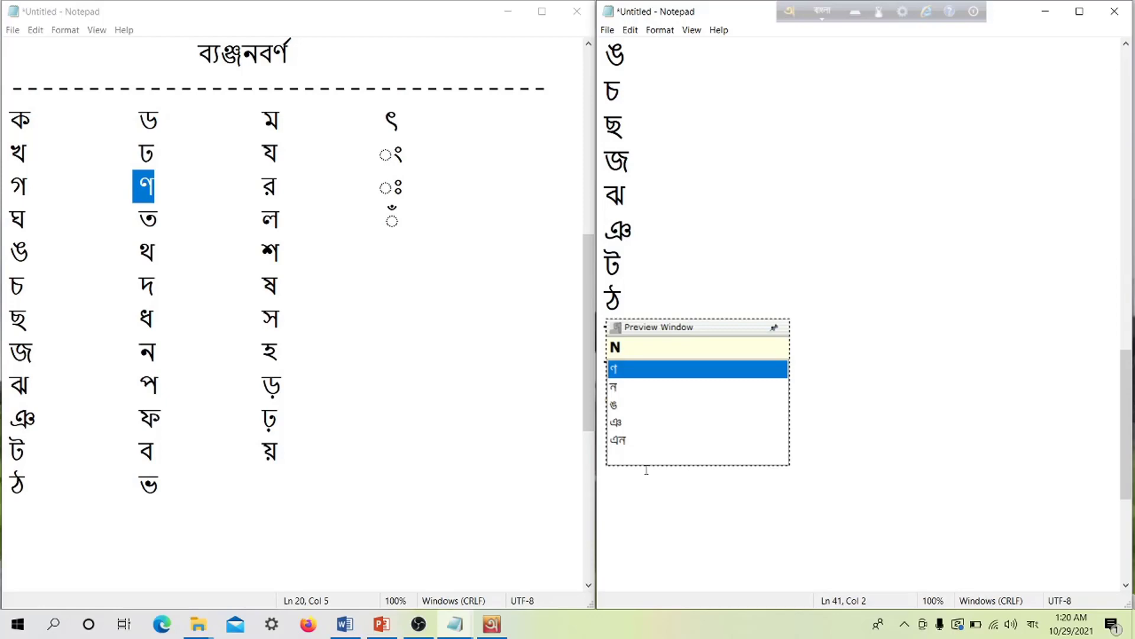
Compare lowercase "n" for ন with capital "N" for ণ beside the new ণ, and erase the trial letters
{"action": "type", "text": "n"}
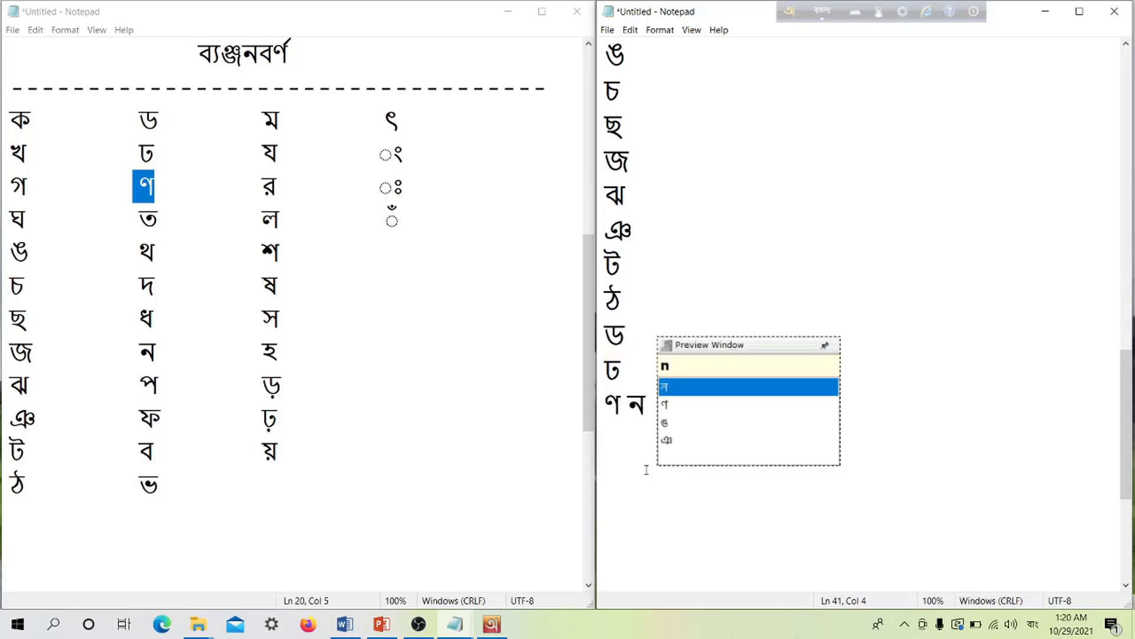
{"action": "key", "text": "BackSpace"}
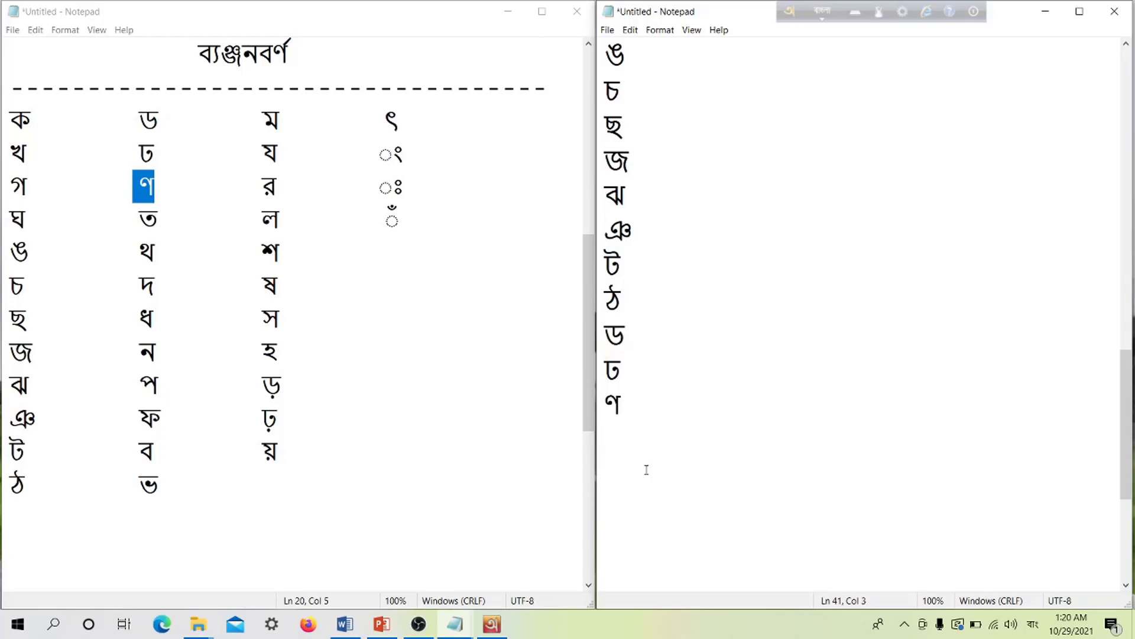
{"action": "type", "text": "N"}
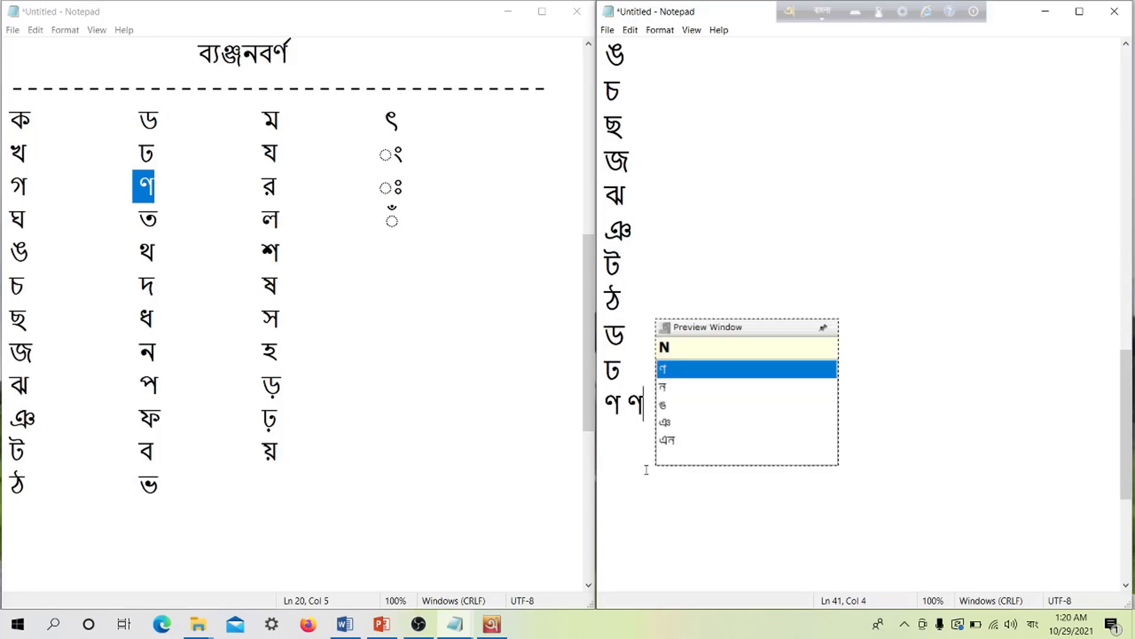
{"action": "key", "text": "BackSpace"}
{"action": "key", "text": "BackSpace"}
Highlight ত in the reference list and enter it on a new line below ণ using the phonetic spelling "t", followed by a new line
{"action": "key", "text": "Return"}
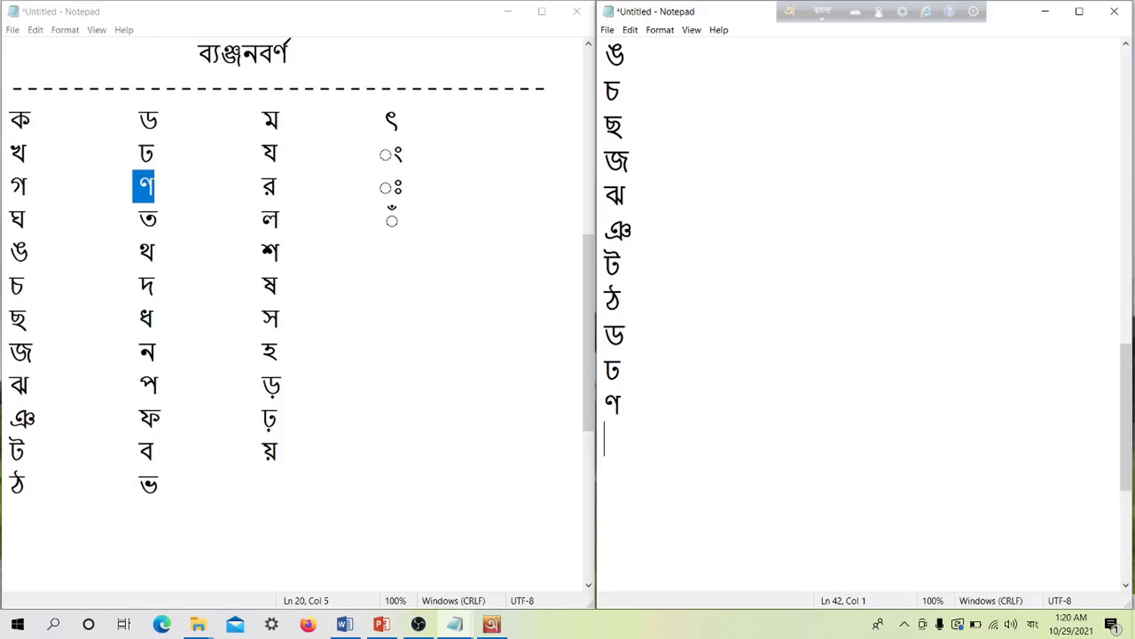
{"action": "double_click", "coordinate": [149, 220]}
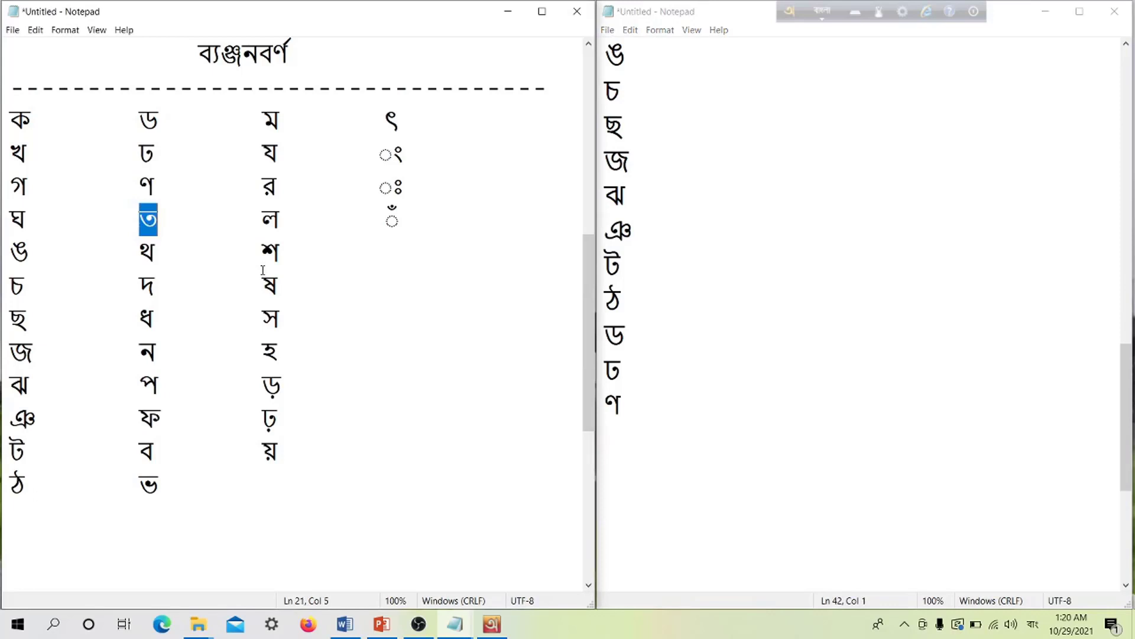
{"action": "left_click", "coordinate": [629, 443]}
{"action": "type", "text": "t"}
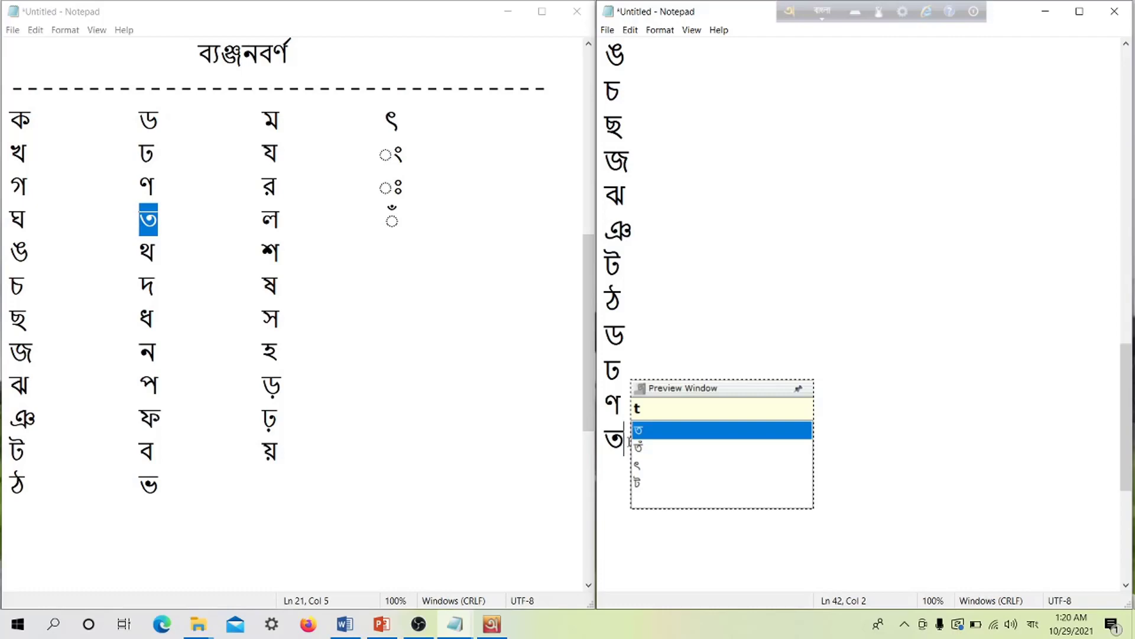
{"action": "key", "text": "Return"}
{"action": "scroll", "coordinate": [643, 420], "scroll_direction": "down", "scroll_amount": 2}
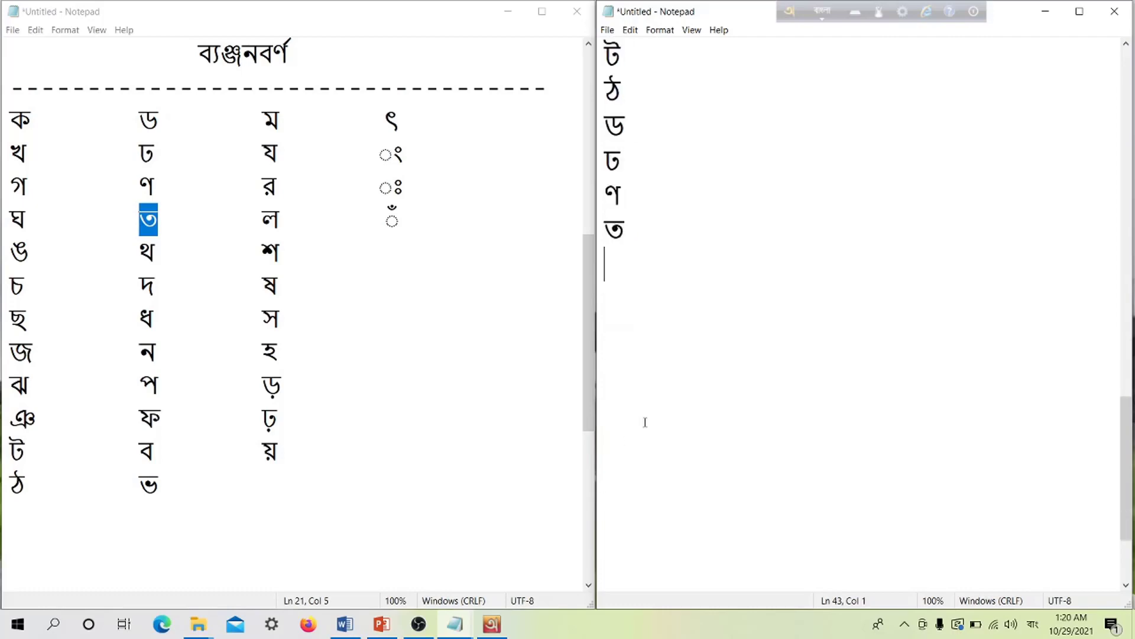
Highlight থ and দ in the reference list and enter each on its own line below ত using the phonetic spellings "th" and "d"
{"action": "left_click_drag", "start_coordinate": [142, 252], "coordinate": [165, 249]}
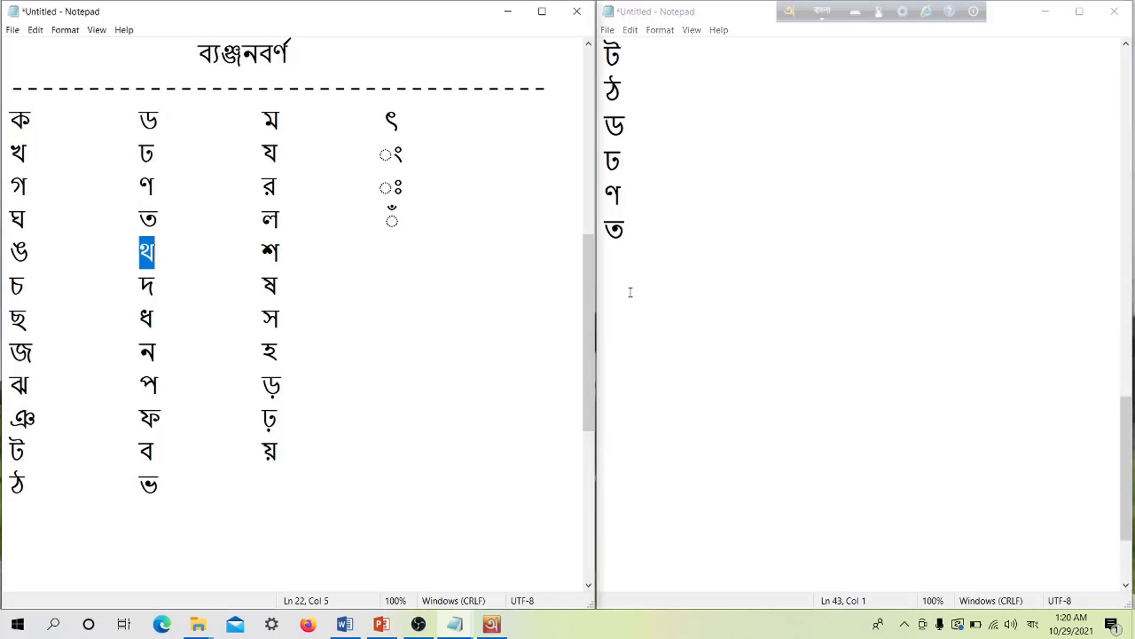
{"action": "left_click", "coordinate": [631, 263]}
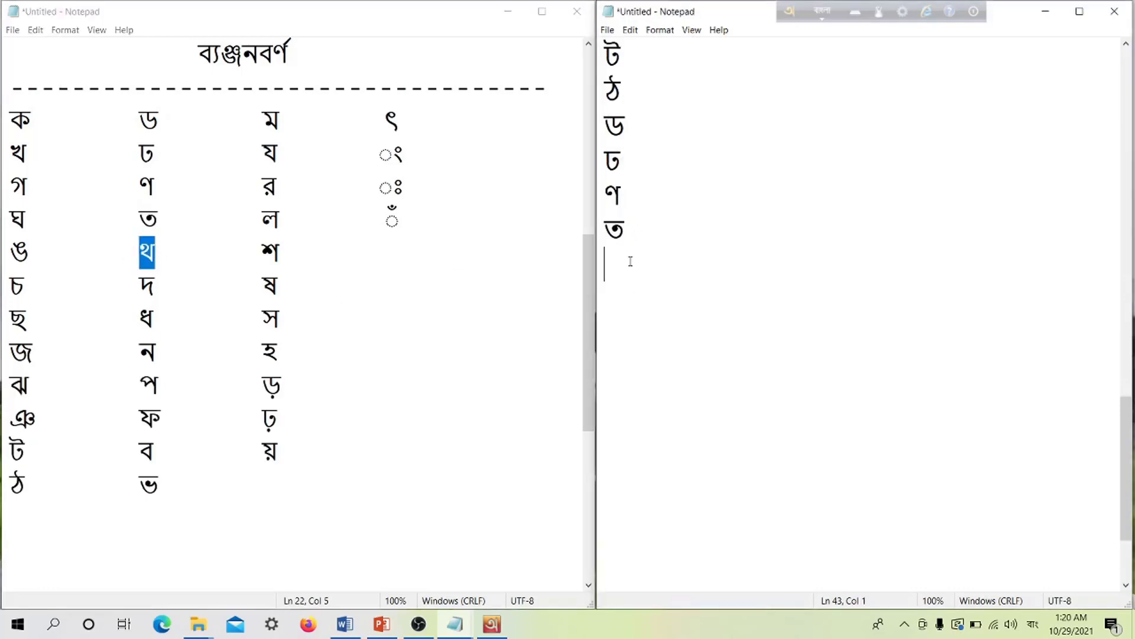
{"action": "type", "text": "th"}
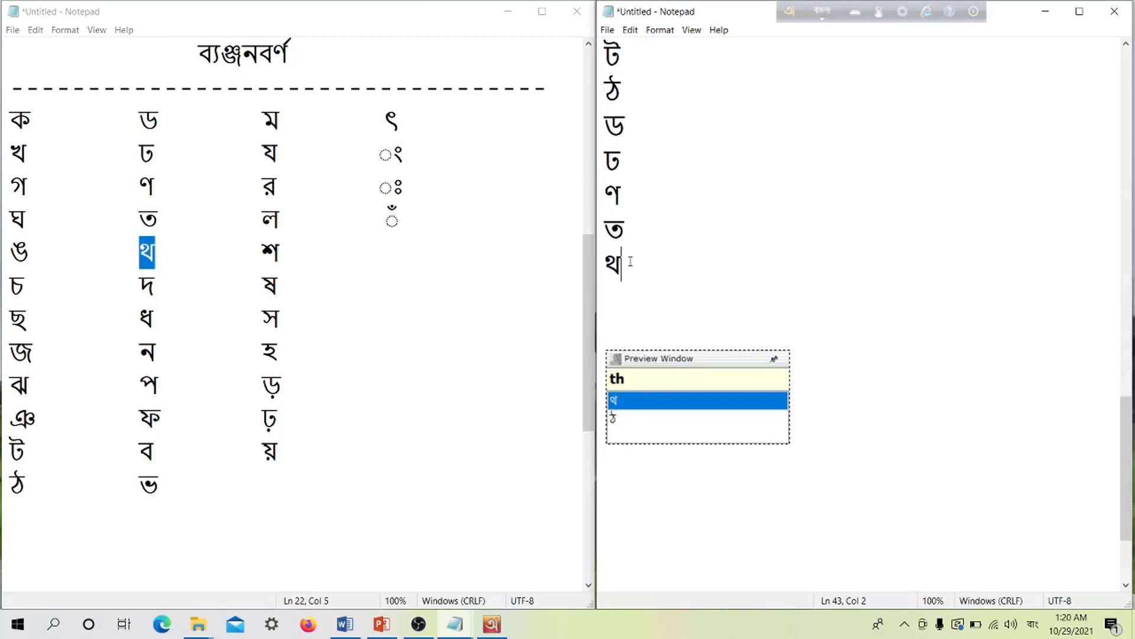
{"action": "key", "text": "Return"}
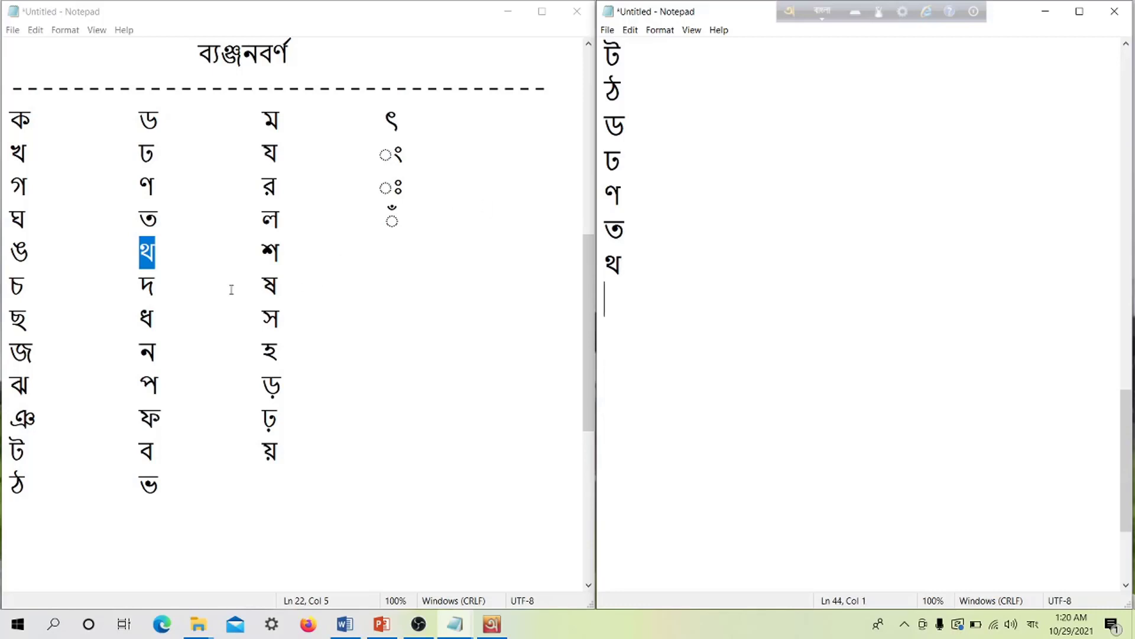
{"action": "left_click_drag", "start_coordinate": [138, 286], "coordinate": [165, 284]}
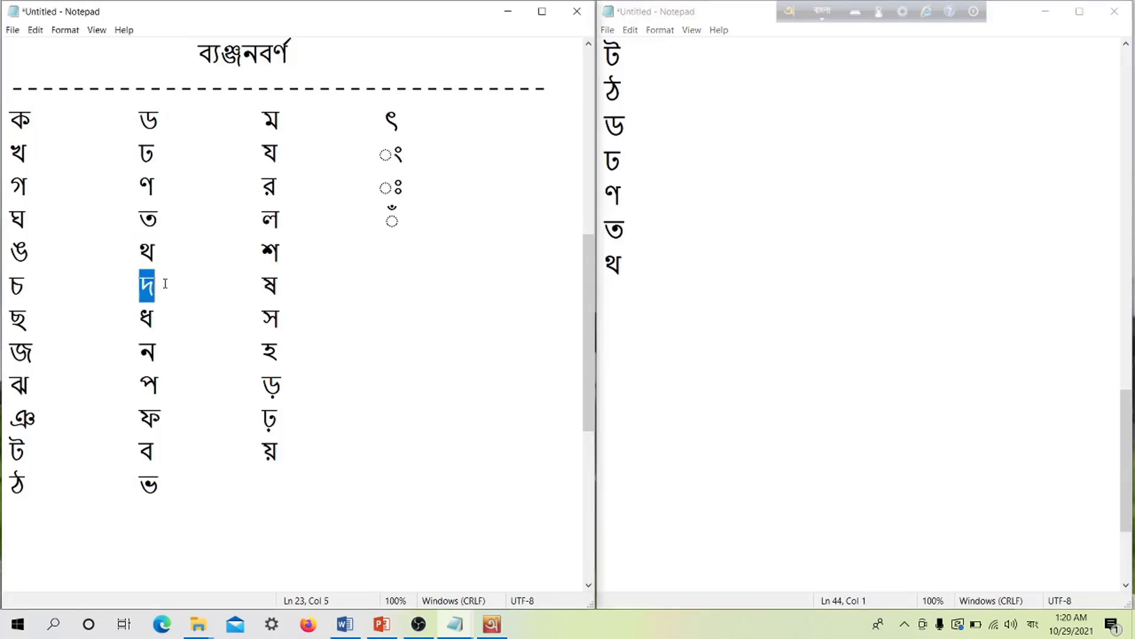
{"action": "left_click", "coordinate": [622, 303]}
{"action": "type", "text": "d"}
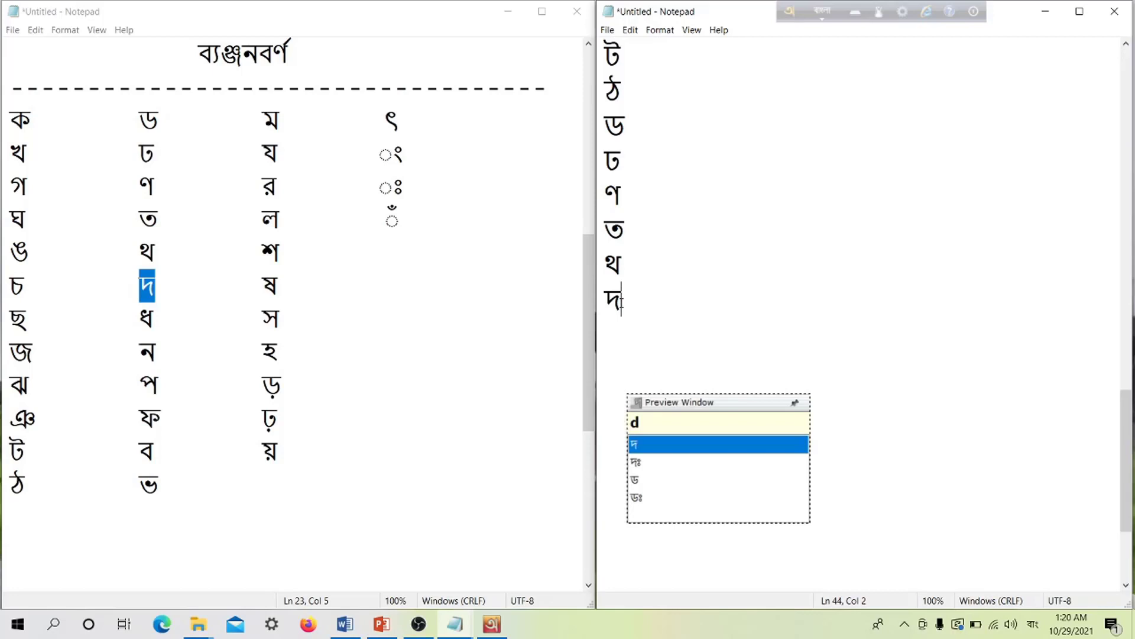
Compare capital "D" for ড with lowercase "d" for দ beside the new দ, and erase the trial letters
{"action": "type", "text": "D"}
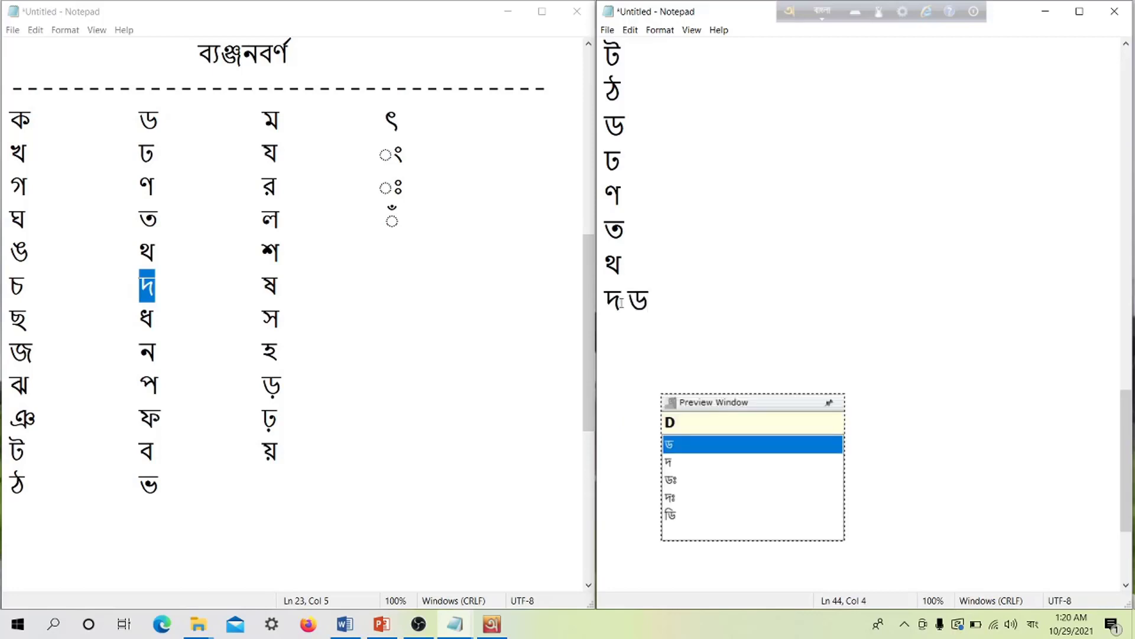
{"action": "key", "text": "BackSpace"}
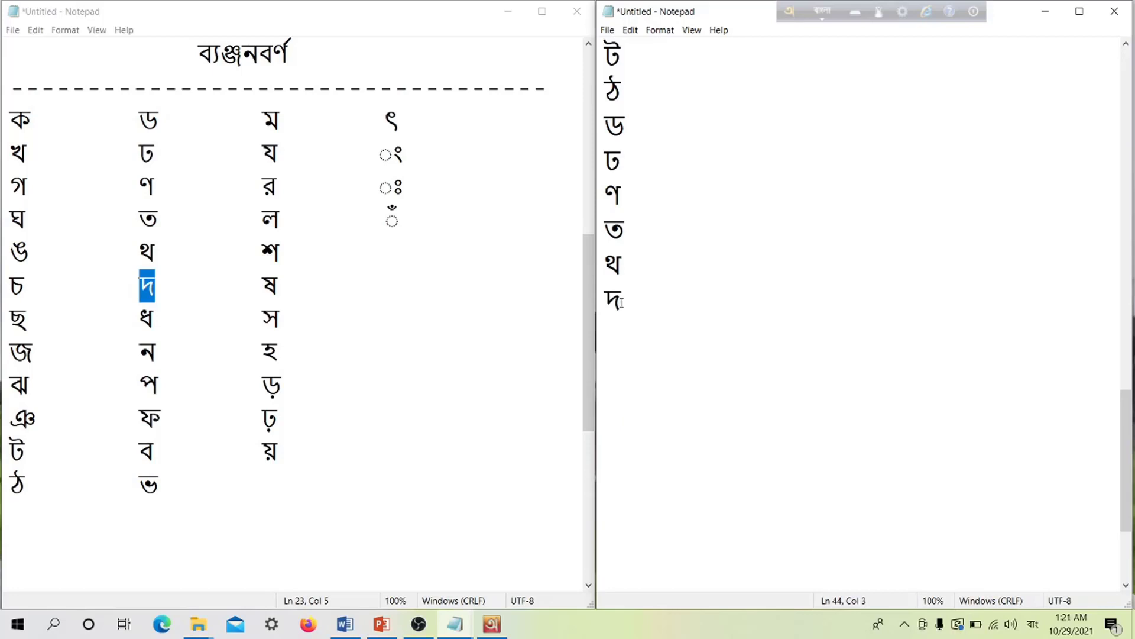
{"action": "type", "text": "d"}
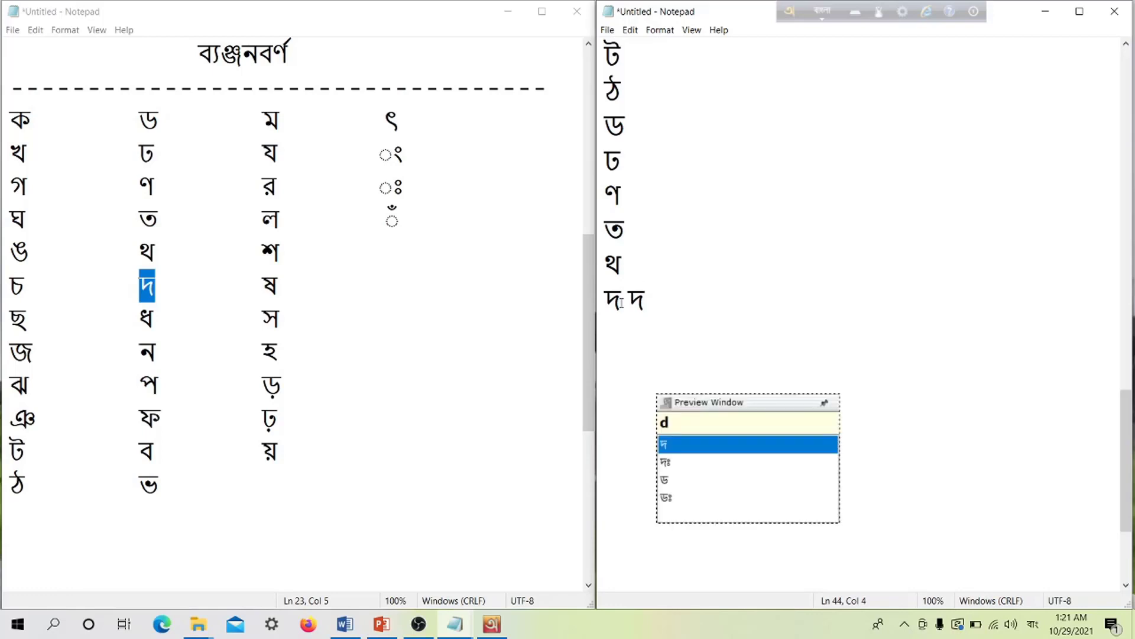
{"action": "key", "text": "BackSpace"}
Highlight ধ in the reference list and enter it on a new line below দ using the phonetic spelling "dh", followed by a new line
{"action": "key", "text": "Return"}
{"action": "left_click_drag", "start_coordinate": [144, 320], "coordinate": [164, 314]}
{"action": "left_click", "coordinate": [621, 348]}
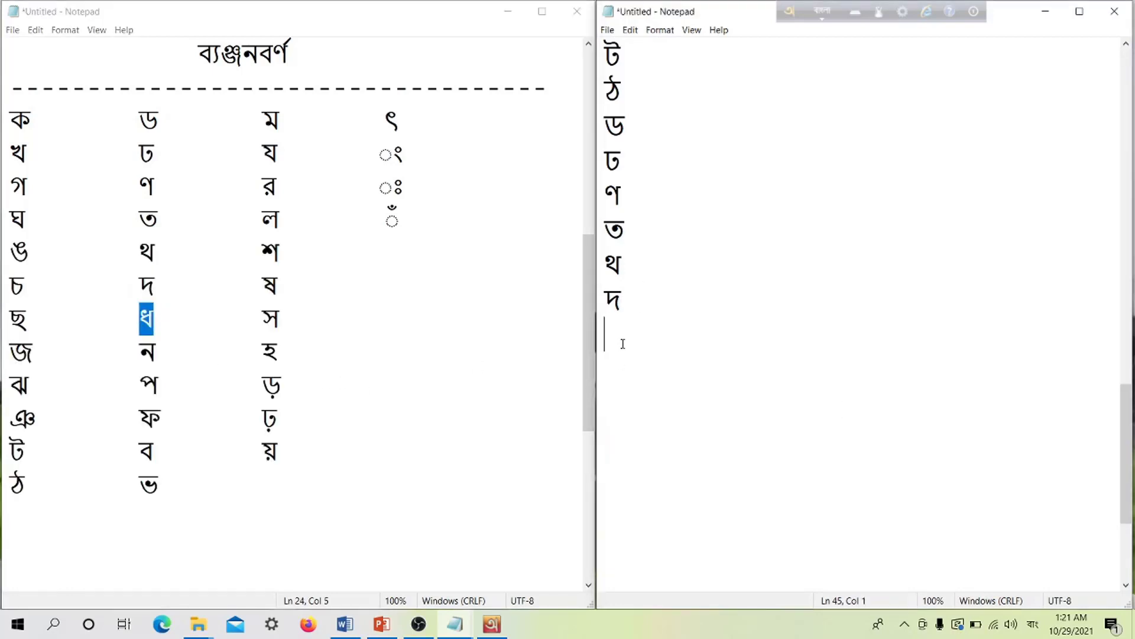
{"action": "type", "text": "dh"}
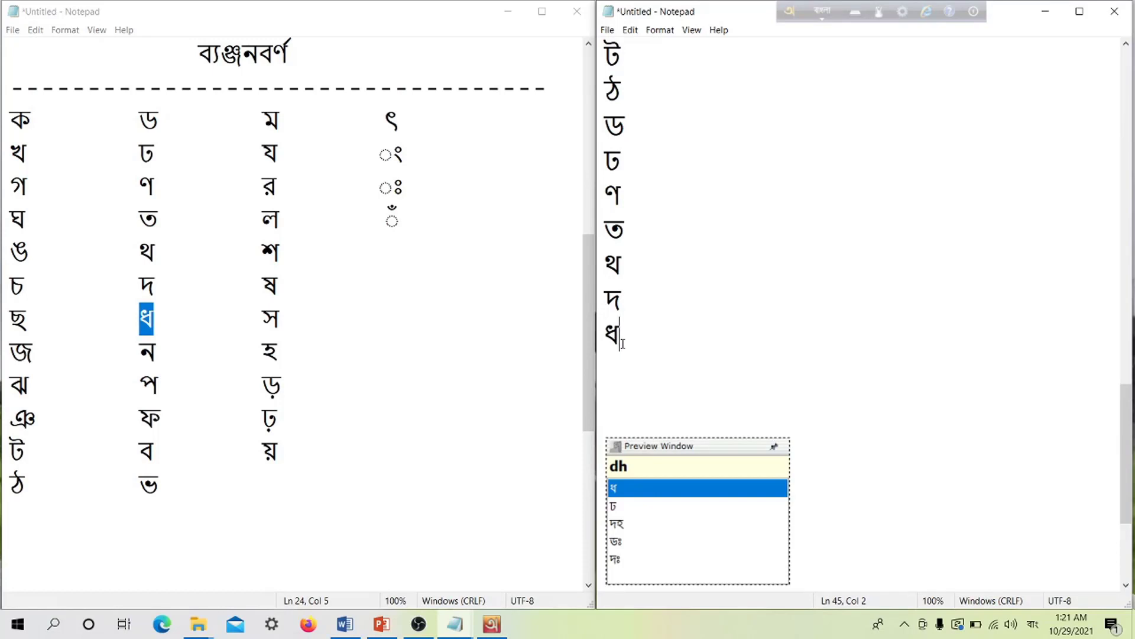
{"action": "key", "text": "Return"}
Highlight ন in the reference list, enter it below ধ using "n", compare it with capital "N" for ণ, and erase the trial letters
{"action": "left_click_drag", "start_coordinate": [139, 343], "coordinate": [168, 348]}
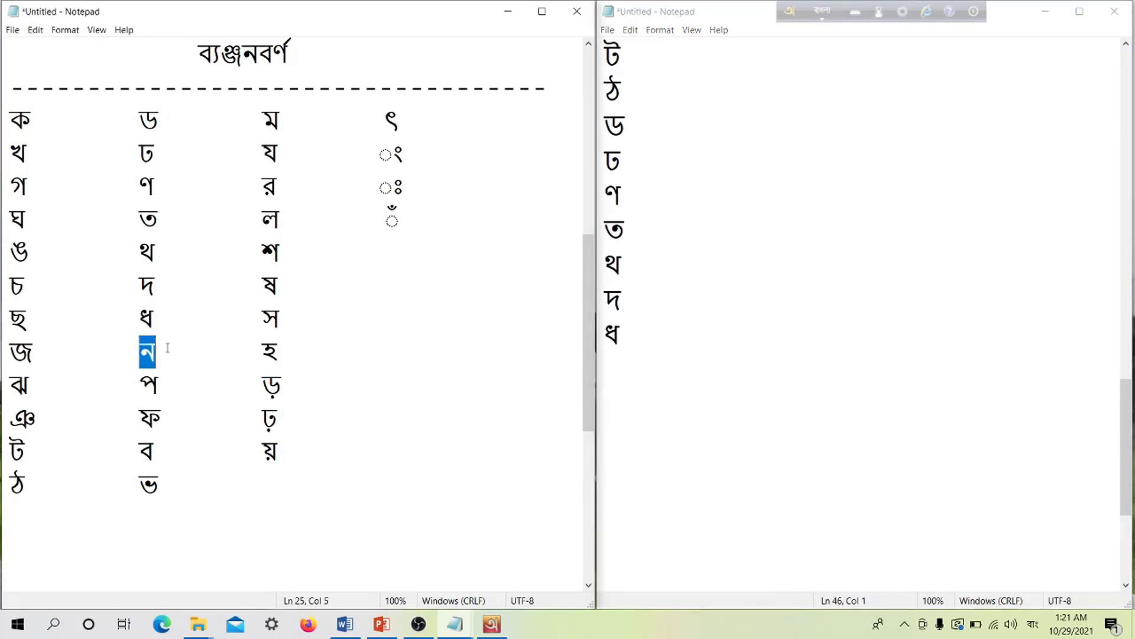
{"action": "left_click", "coordinate": [619, 369]}
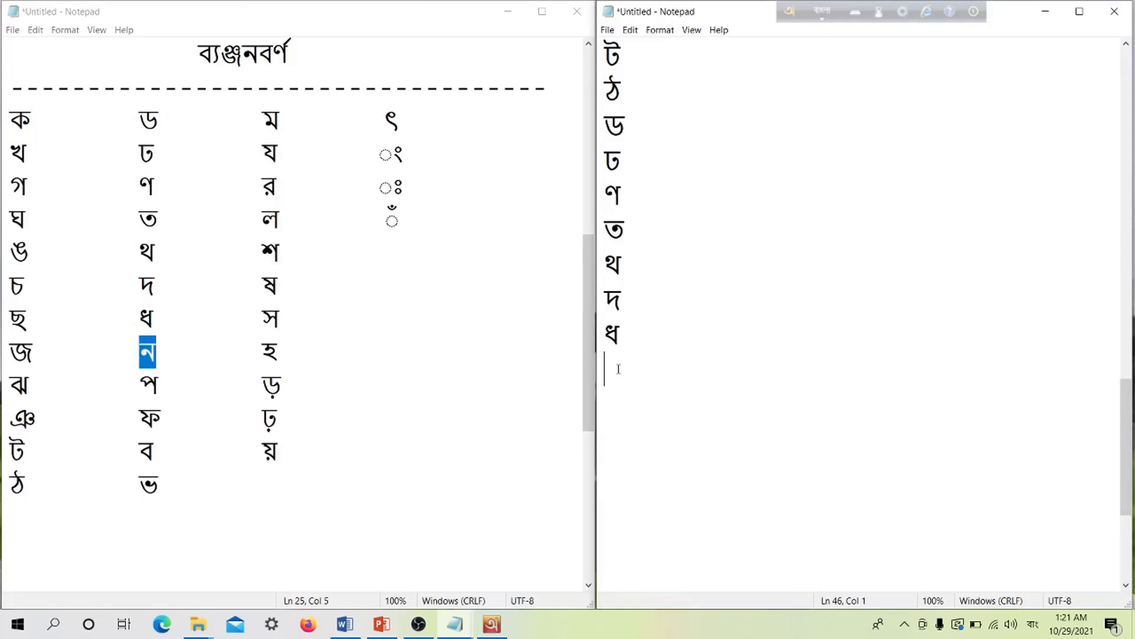
{"action": "type", "text": "n N"}
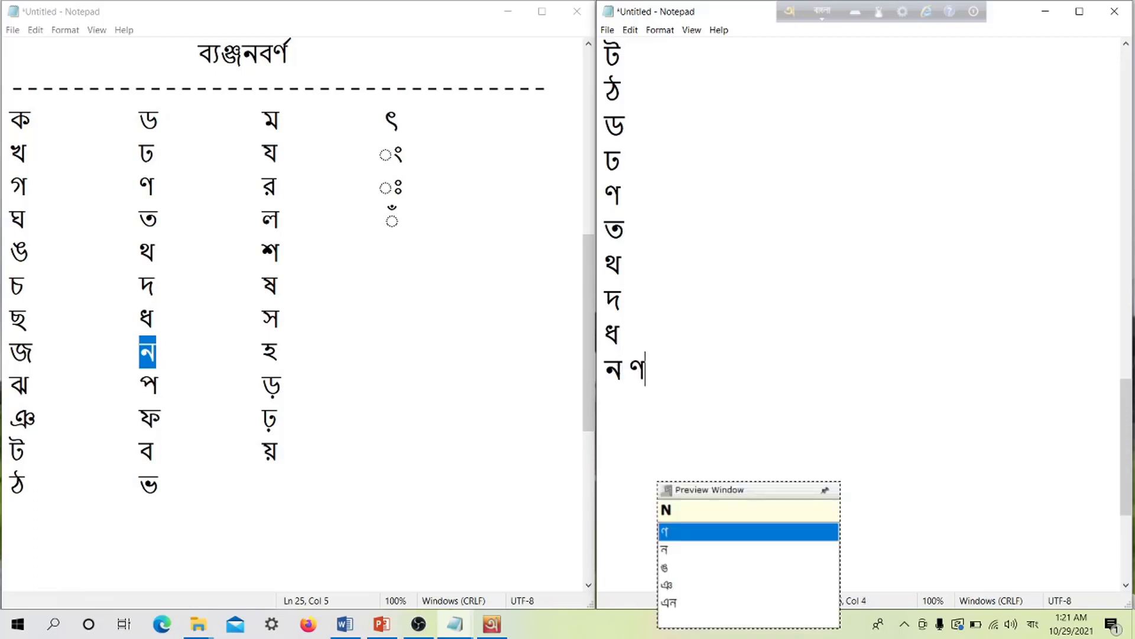
{"action": "key", "text": "BackSpace"}
{"action": "type", "text": "n"}
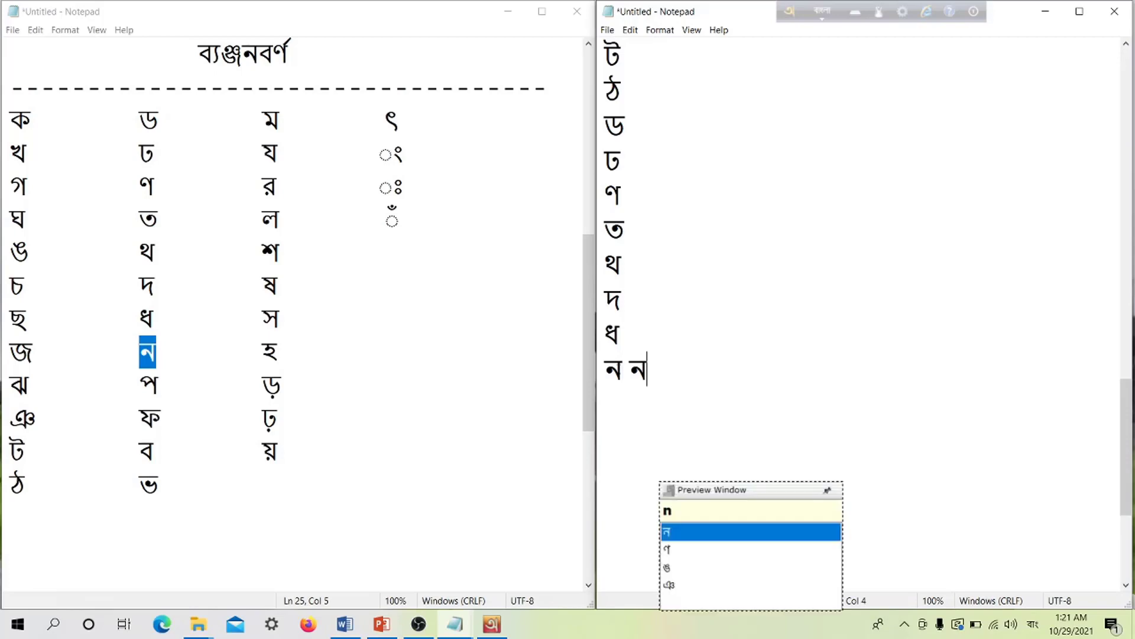
{"action": "key", "text": "BackSpace"}
{"action": "key", "text": "BackSpace"}
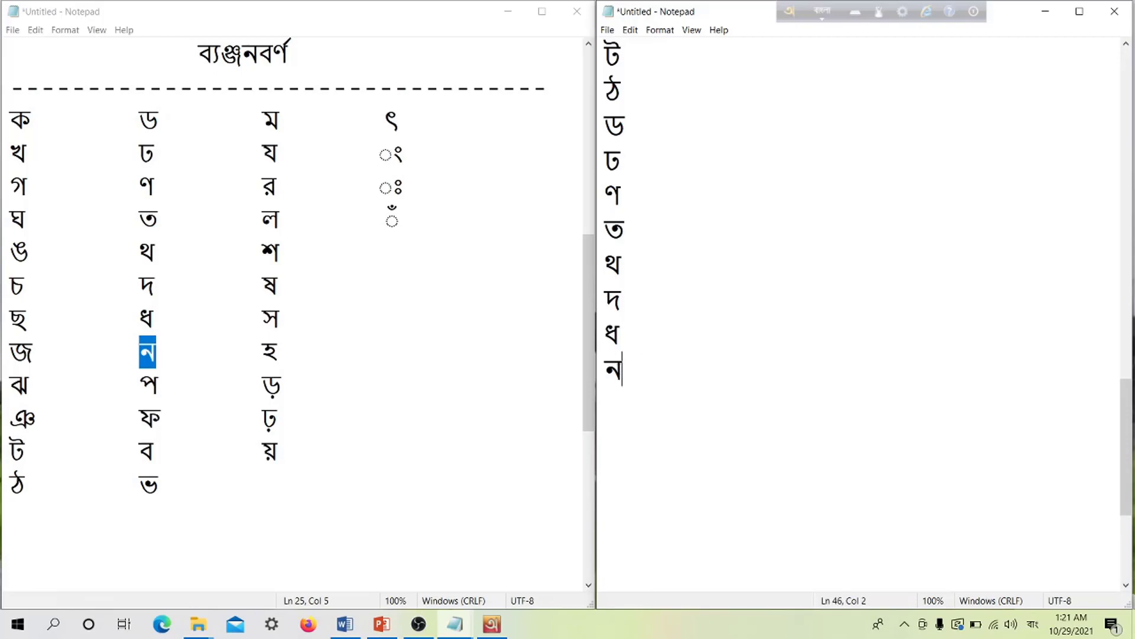
{"action": "key", "text": "Return"}
Highlight প in the reference list and enter it below ন using the phonetic spelling "p", followed by a new line
{"action": "left_click_drag", "start_coordinate": [140, 385], "coordinate": [158, 385]}
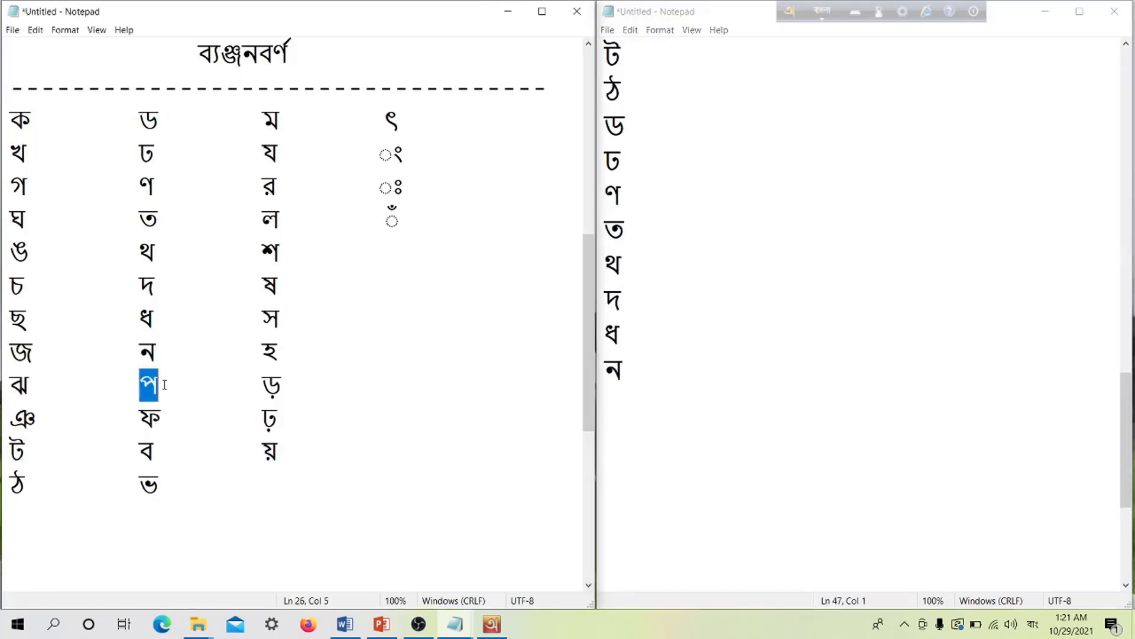
{"action": "left_click", "coordinate": [625, 393]}
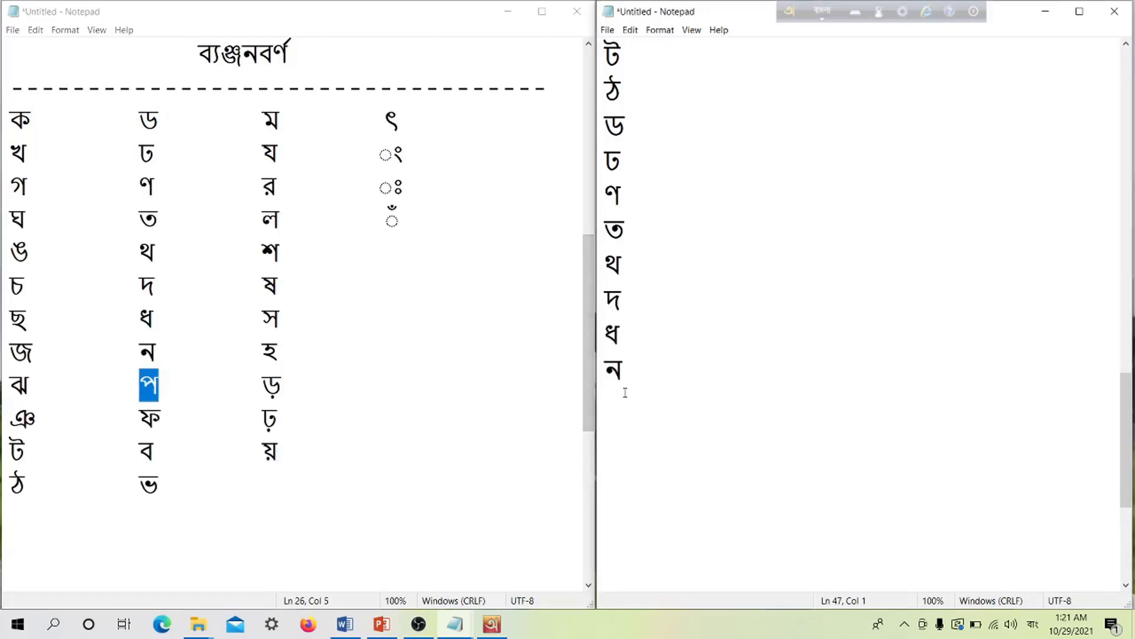
{"action": "type", "text": "p"}
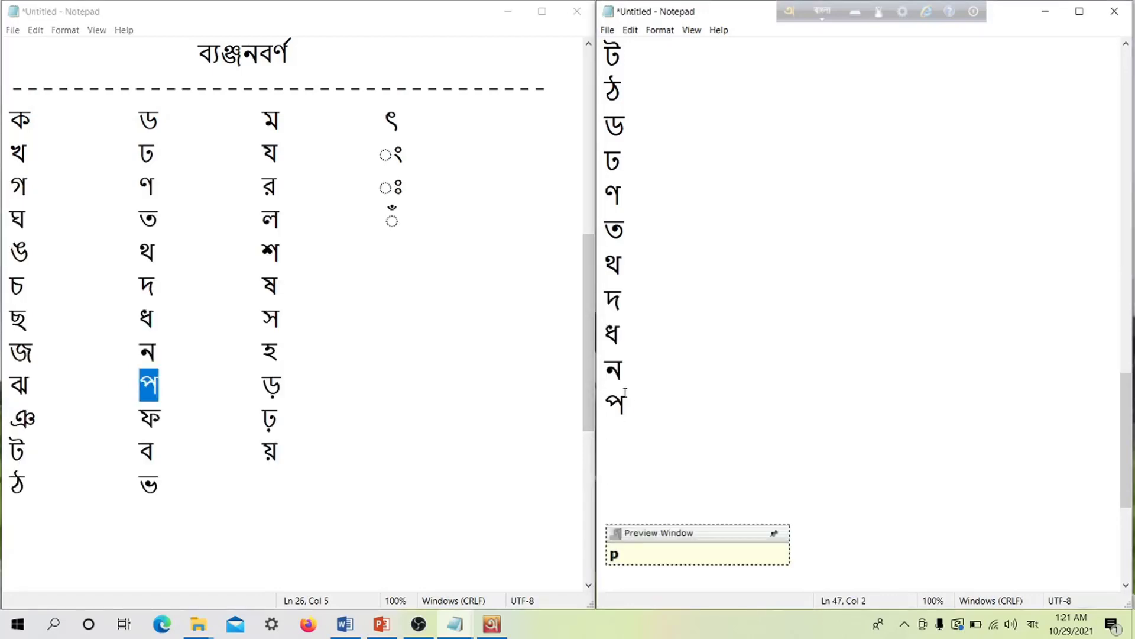
{"action": "key", "text": "Return"}
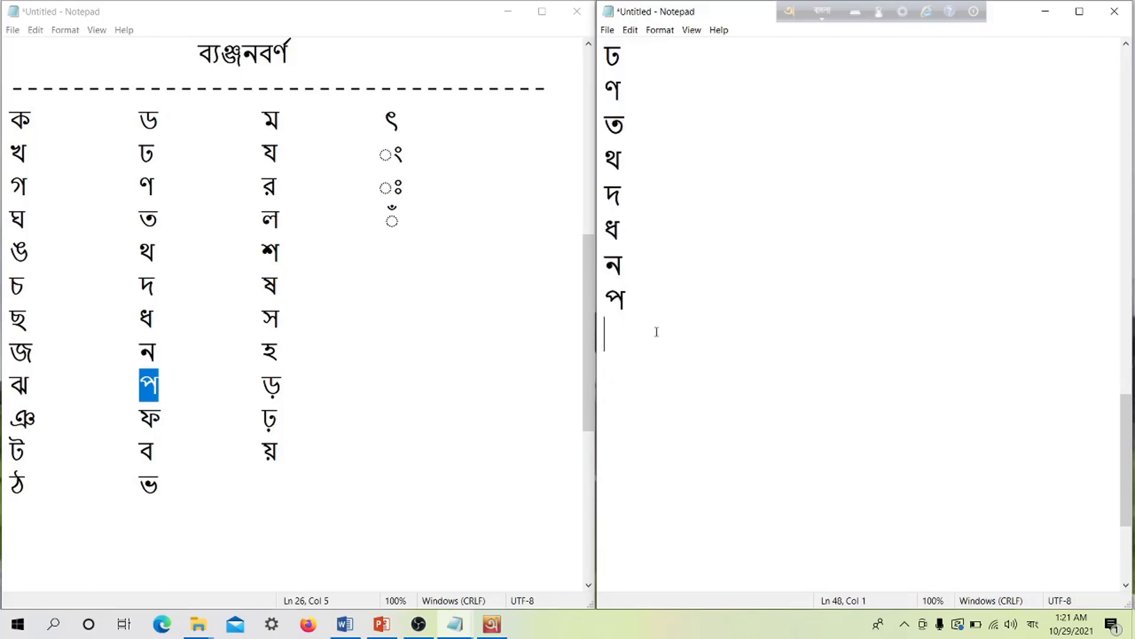
Highlight ফ in the reference list and enter it on the line below প
{"action": "left_click", "coordinate": [137, 418]}
{"action": "left_click_drag", "start_coordinate": [137, 418], "coordinate": [170, 412]}
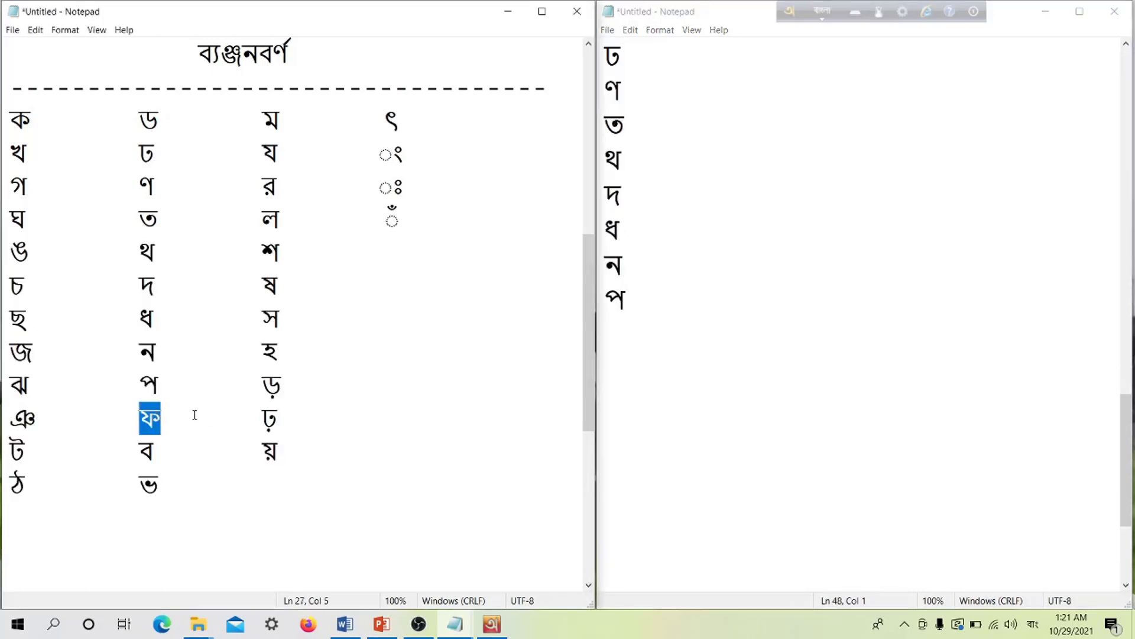
{"action": "left_click", "coordinate": [617, 343]}
{"action": "type", "text": "ফ "}
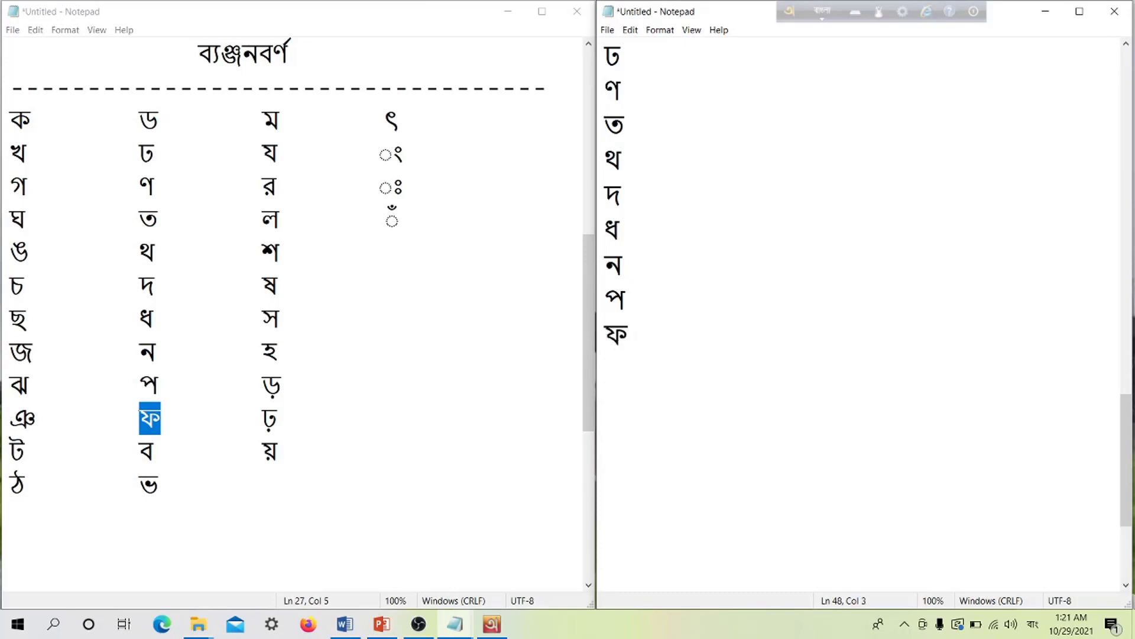
Compare the phonetic spellings "ph" and "f" for ফ beside the new ফ, and erase the trial letters
{"action": "type", "text": "ফ"}
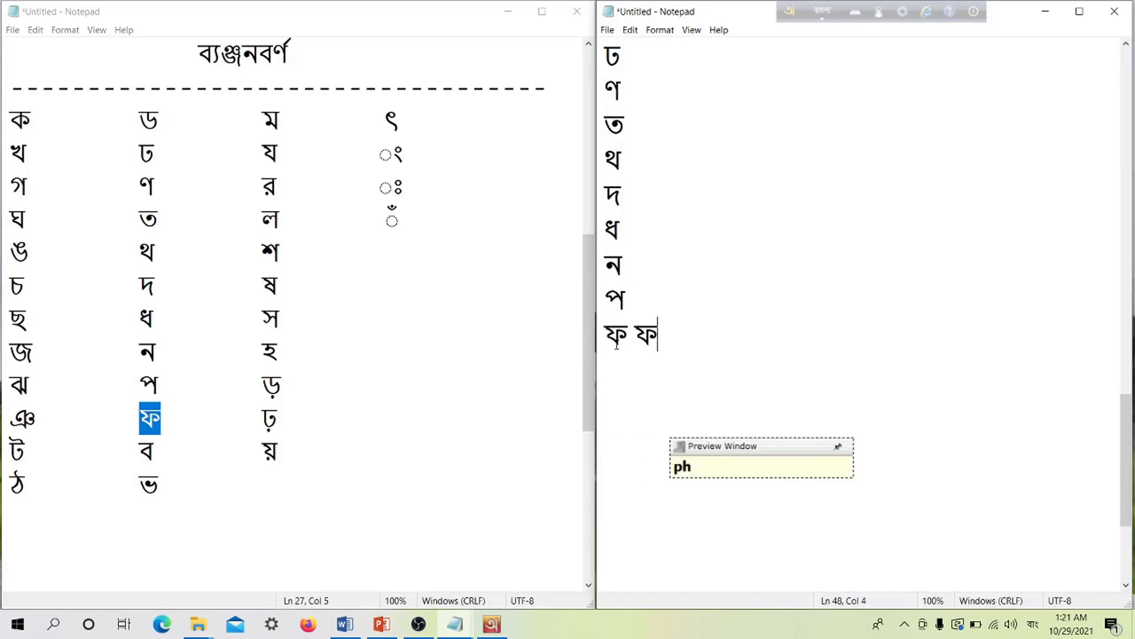
{"action": "type", "text": " ফ"}
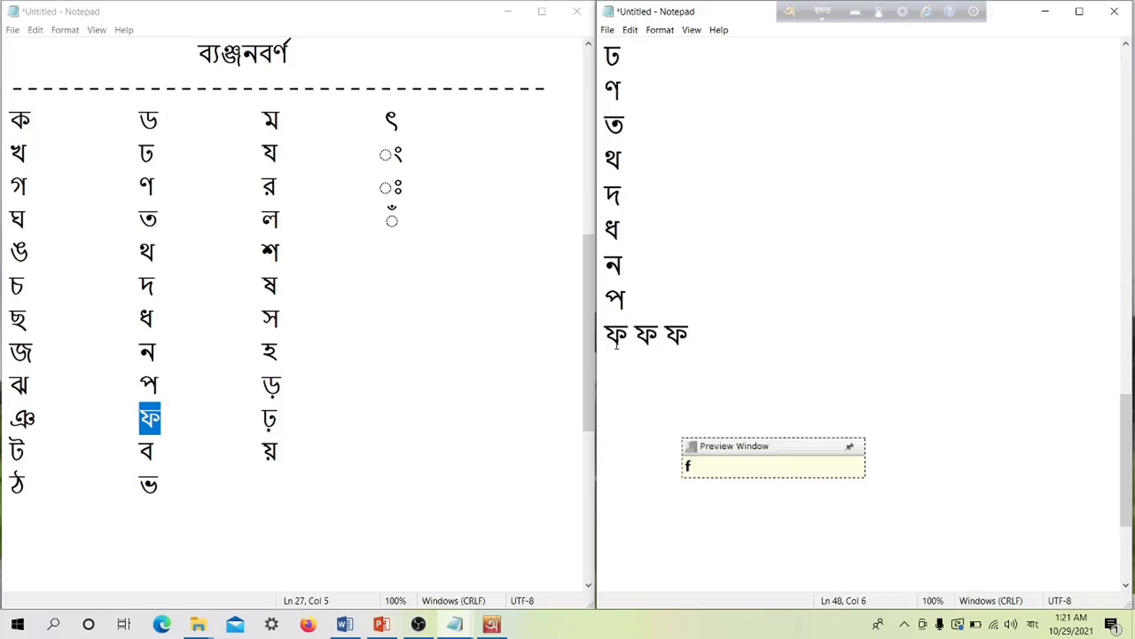
{"action": "type", "text": " পh"}
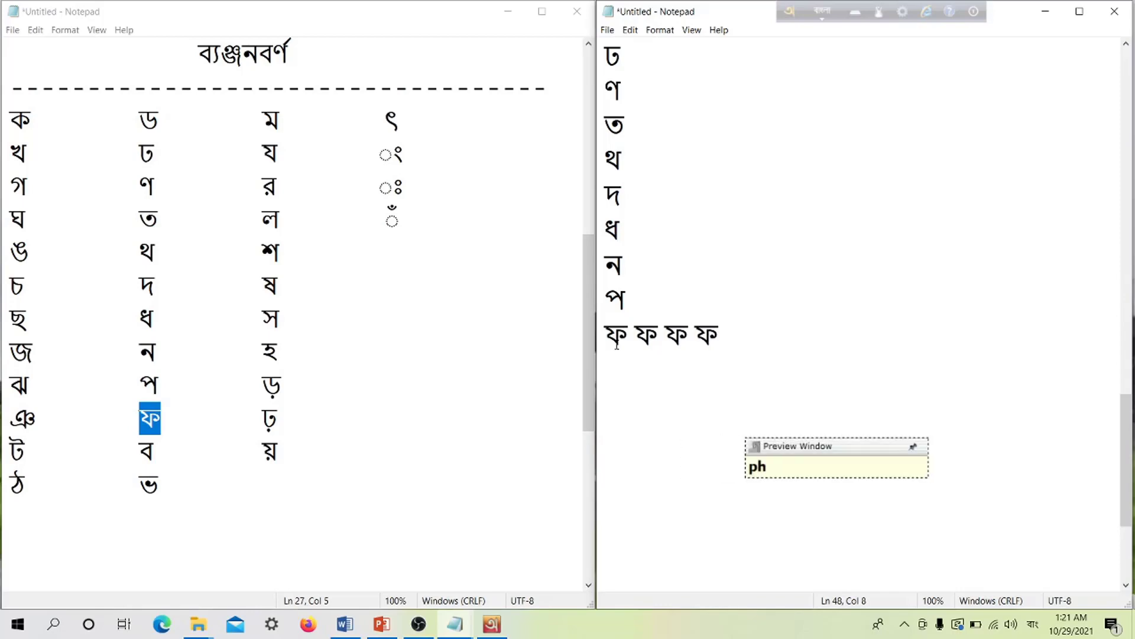
{"action": "key", "text": "BackSpace"}
{"action": "key", "text": "BackSpace"}
{"action": "key", "text": "BackSpace"}
{"action": "key", "text": "BackSpace"}
{"action": "key", "text": "BackSpace"}
{"action": "key", "text": "BackSpace"}
{"action": "key", "text": "BackSpace"}
Highlight ব in the reference list and enter it on a new line below ফ using the phonetic spelling "b", followed by a new line
{"action": "key", "text": "Return"}
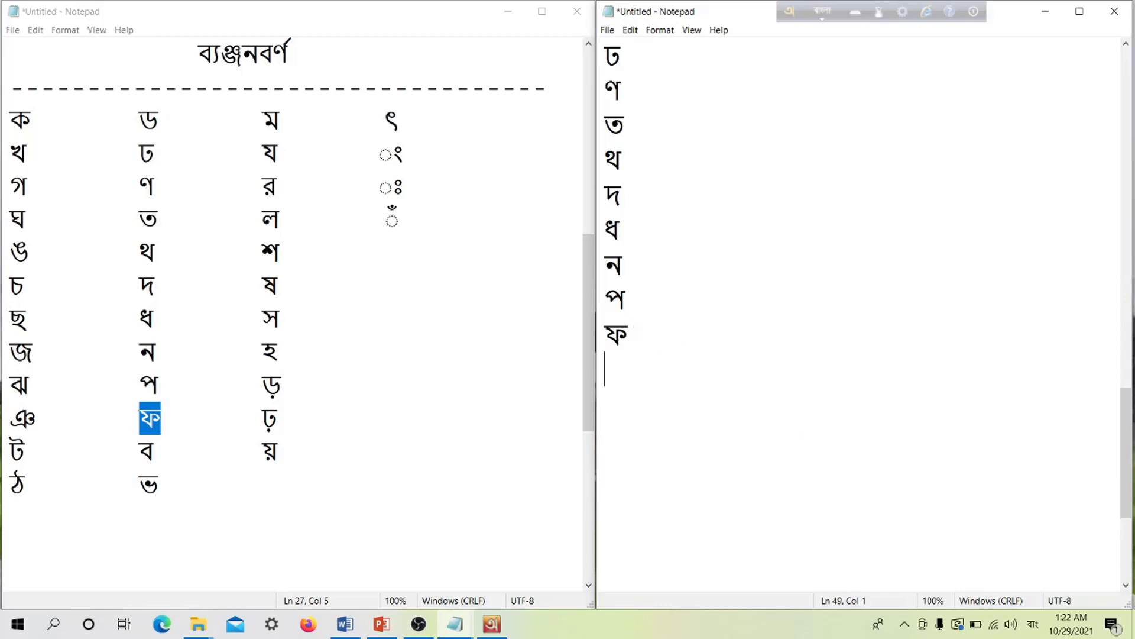
{"action": "left_click_drag", "start_coordinate": [135, 453], "coordinate": [163, 454]}
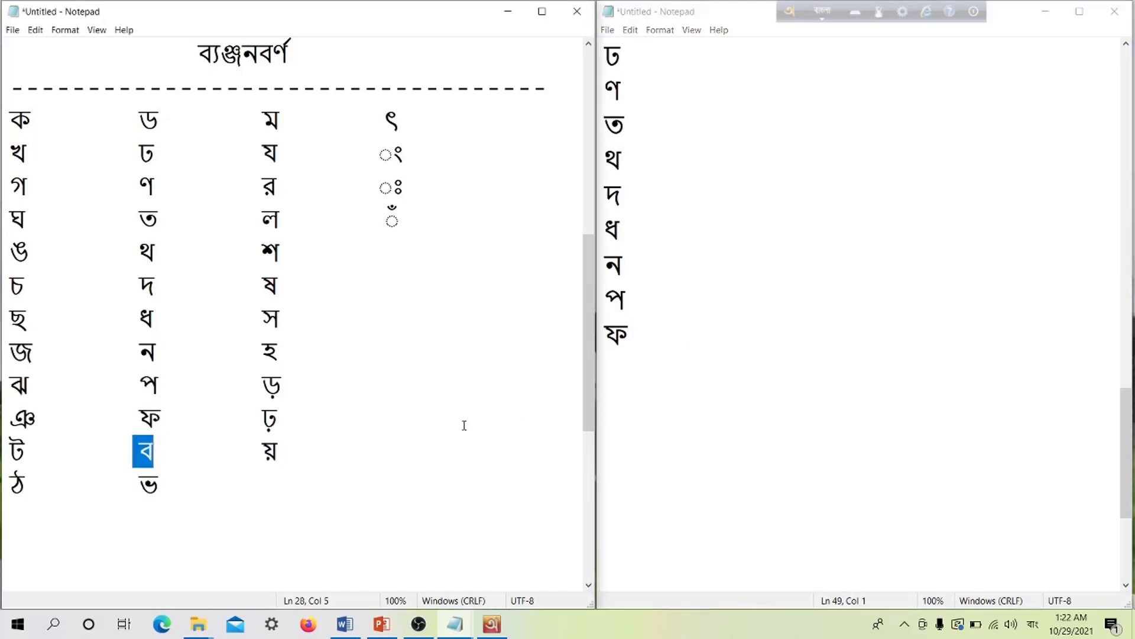
{"action": "left_click", "coordinate": [613, 370]}
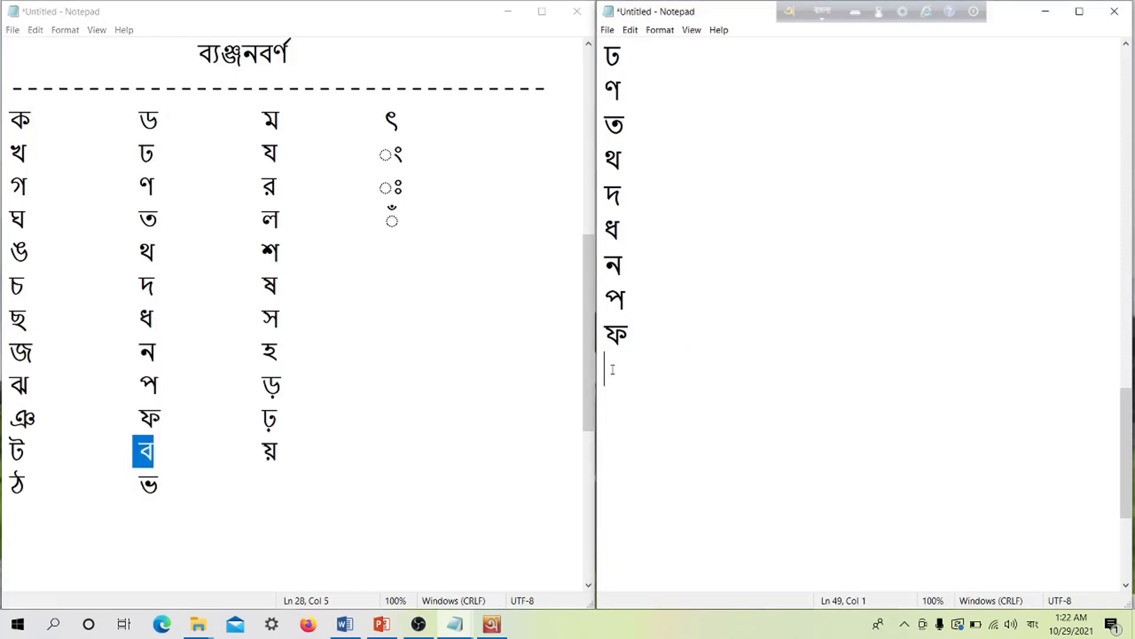
{"action": "type", "text": "b"}
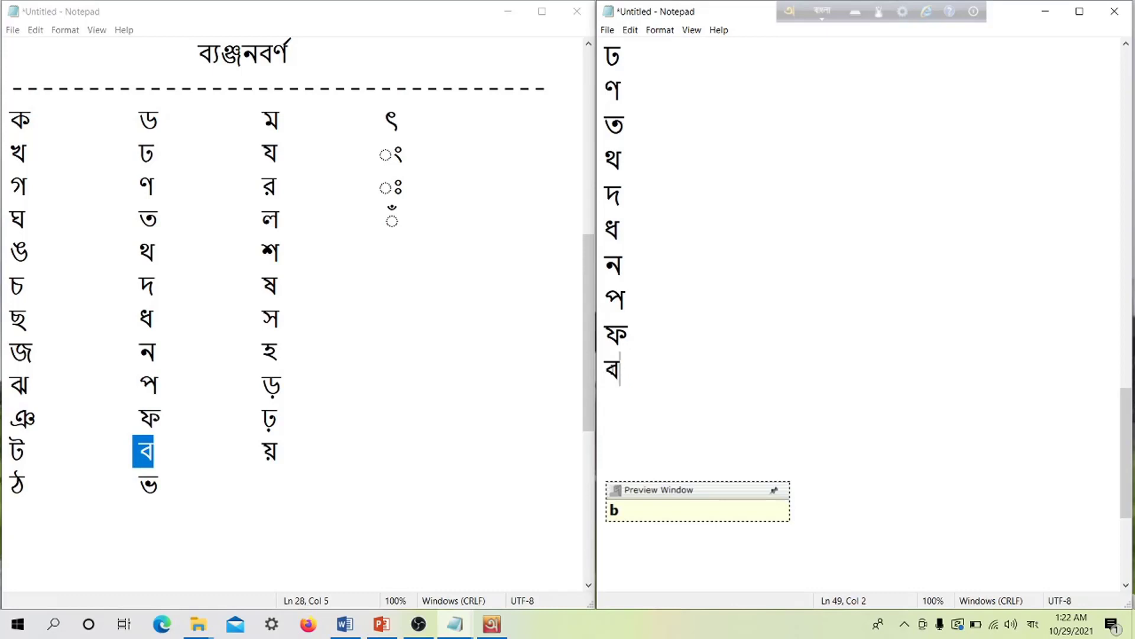
{"action": "key", "text": "Return"}
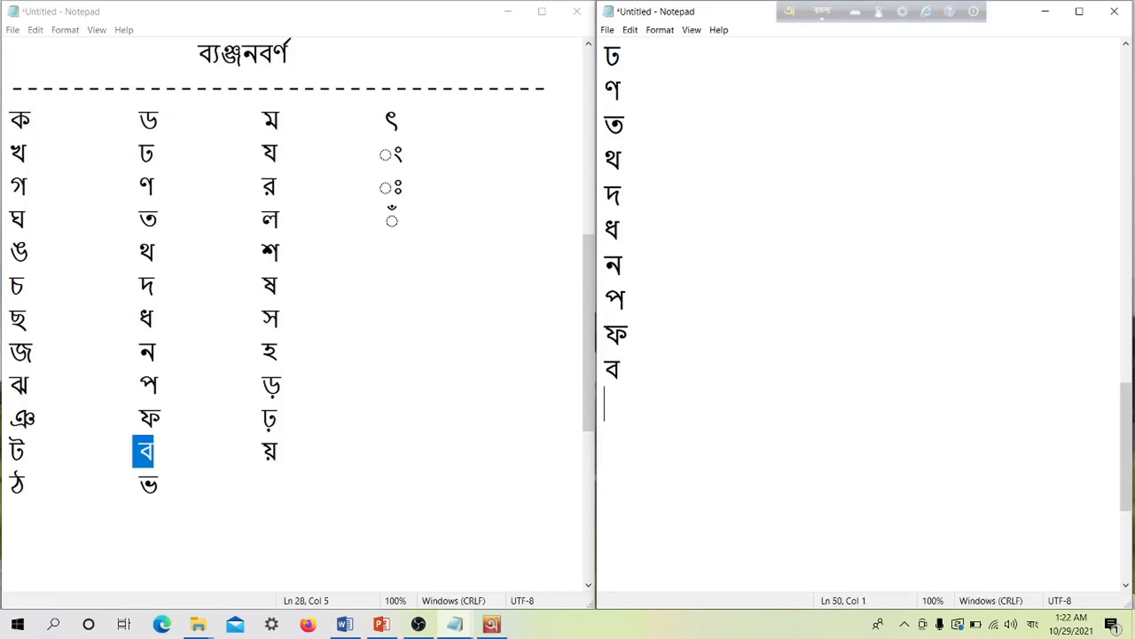
Highlight ভ in the reference list and enter it on the line below ব
{"action": "left_click", "coordinate": [150, 479]}
{"action": "type", "text": "ভ"}
{"action": "left_click", "coordinate": [607, 400]}
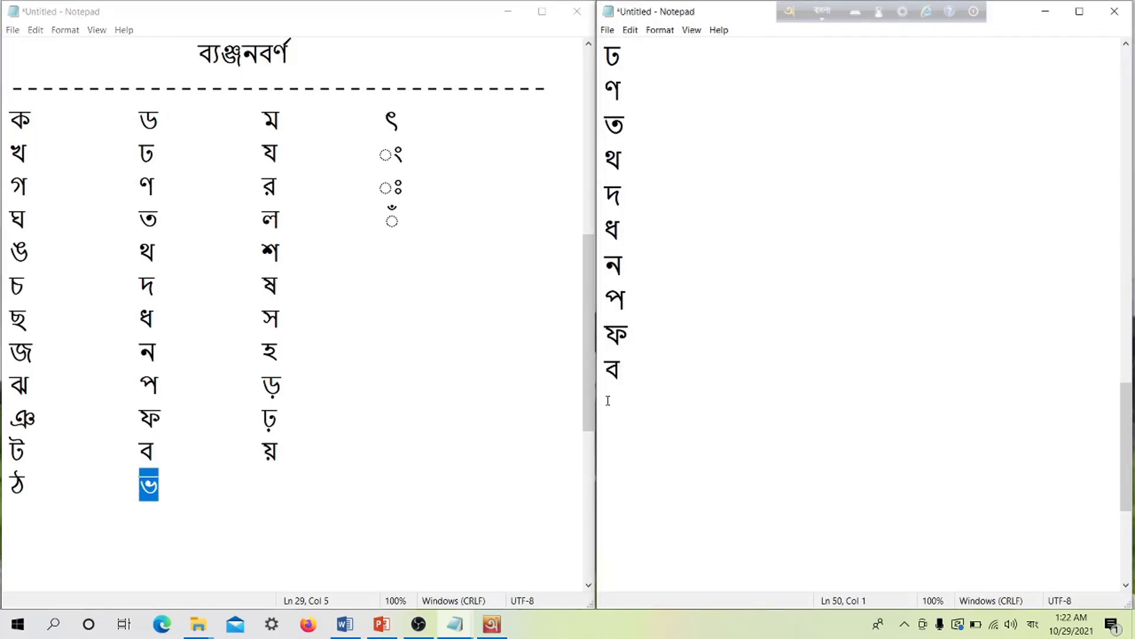
{"action": "type", "text": "ভ"}
Compare the phonetic spellings "bh" and "v" for ভ beside the new ভ, and erase the trial letters
{"action": "type", "text": " bh"}
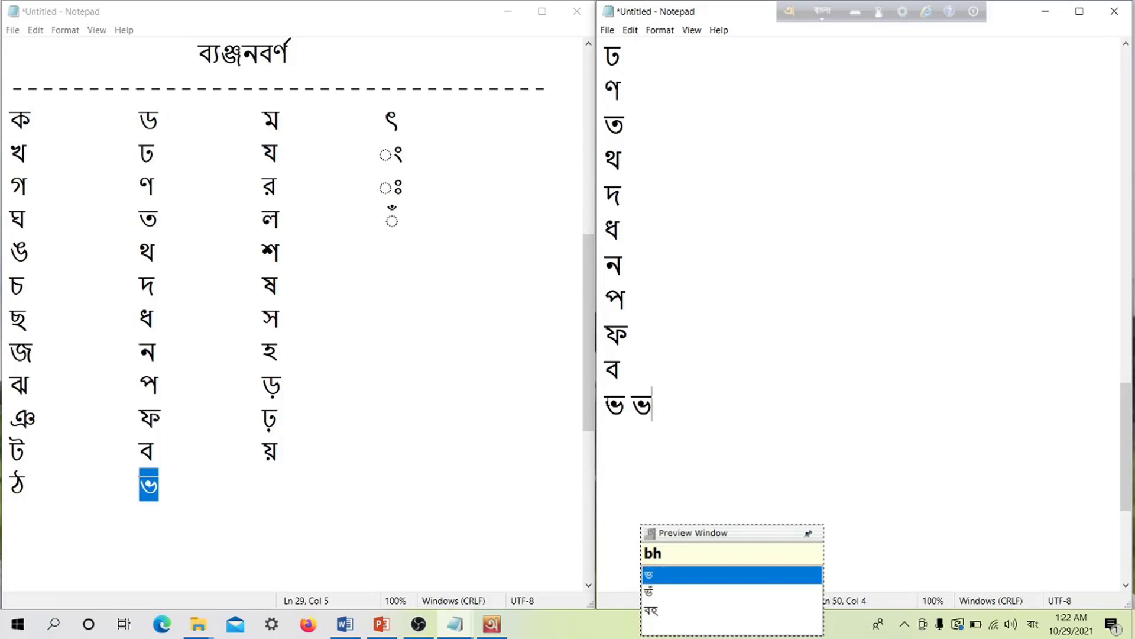
{"action": "key", "text": "Escape"}
{"action": "type", "text": "v"}
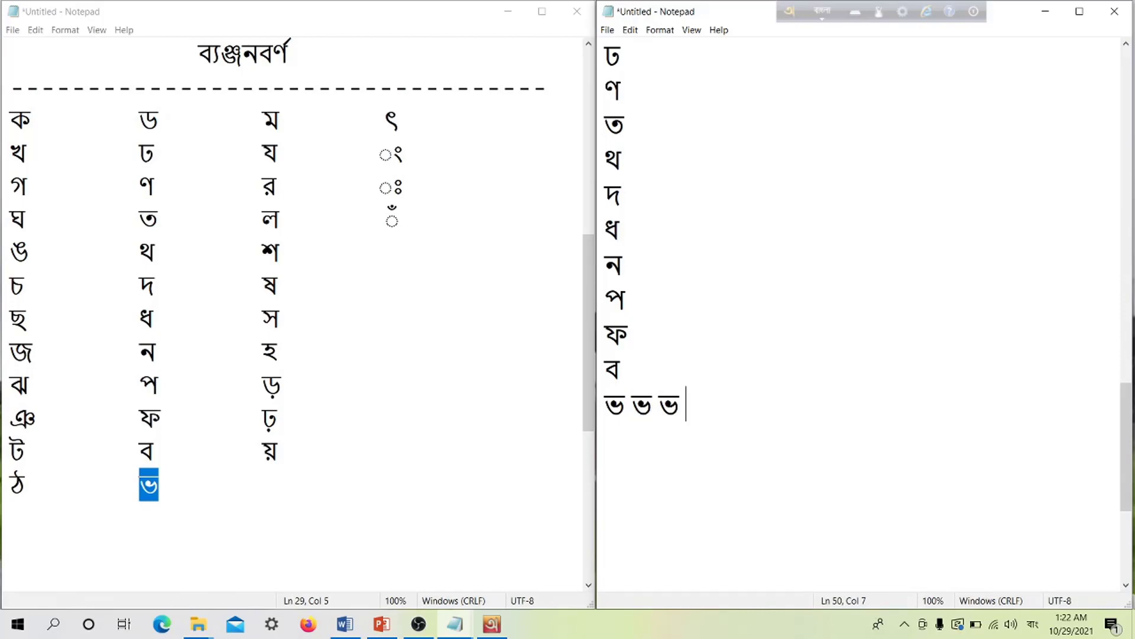
{"action": "type", "text": " bh"}
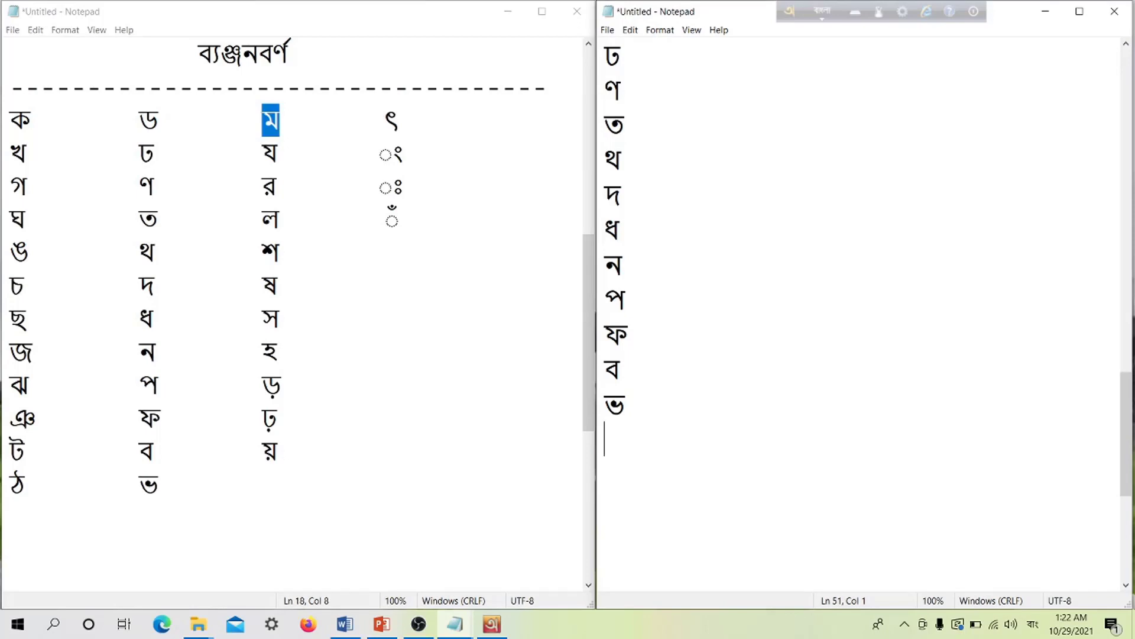
Enter ম on the line below ভ using the phonetic spelling "m"
{"action": "type", "text": "m"}
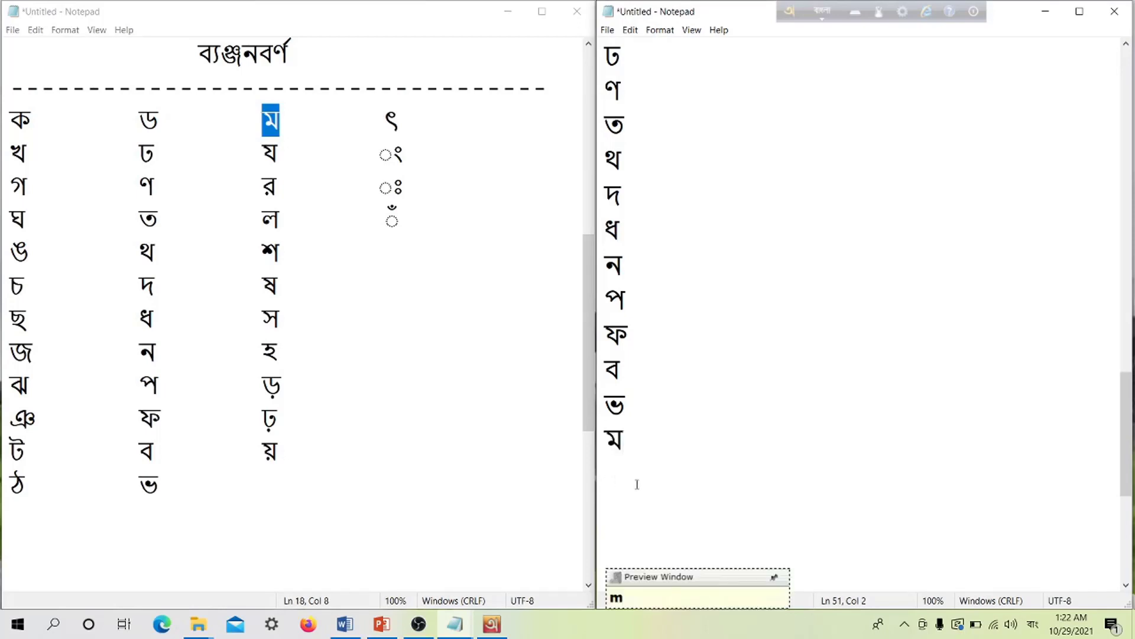
Highlight য in the reference list and enter it on a new line below ম using the phonetic spelling "z", followed by a new line
{"action": "scroll", "coordinate": [680, 414], "scroll_direction": "down", "scroll_amount": 2}
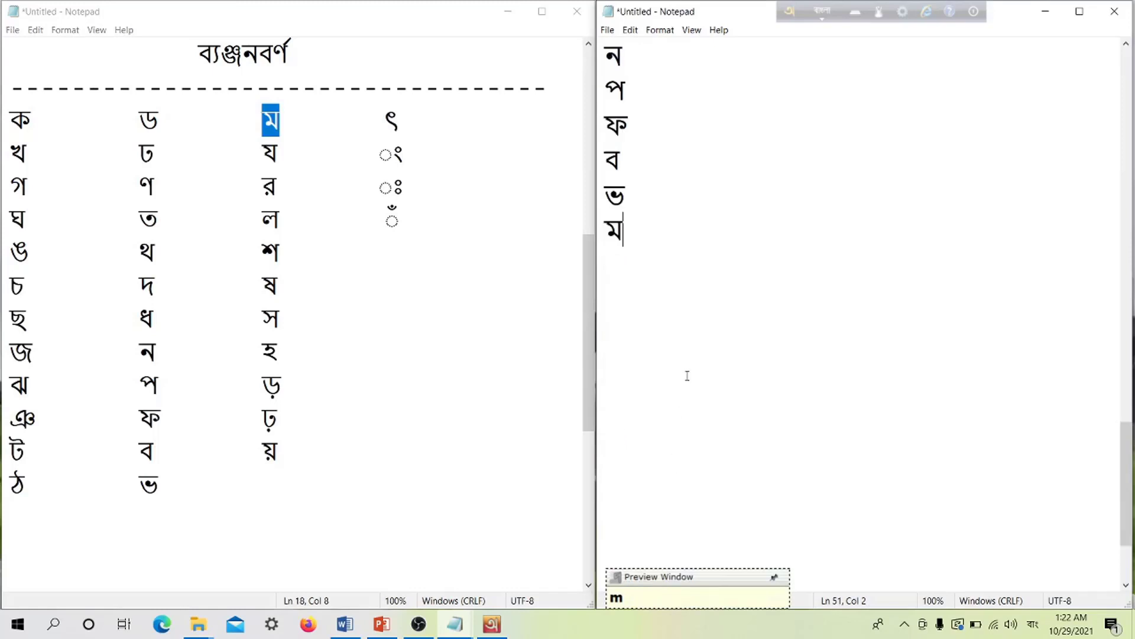
{"action": "key", "text": "Return"}
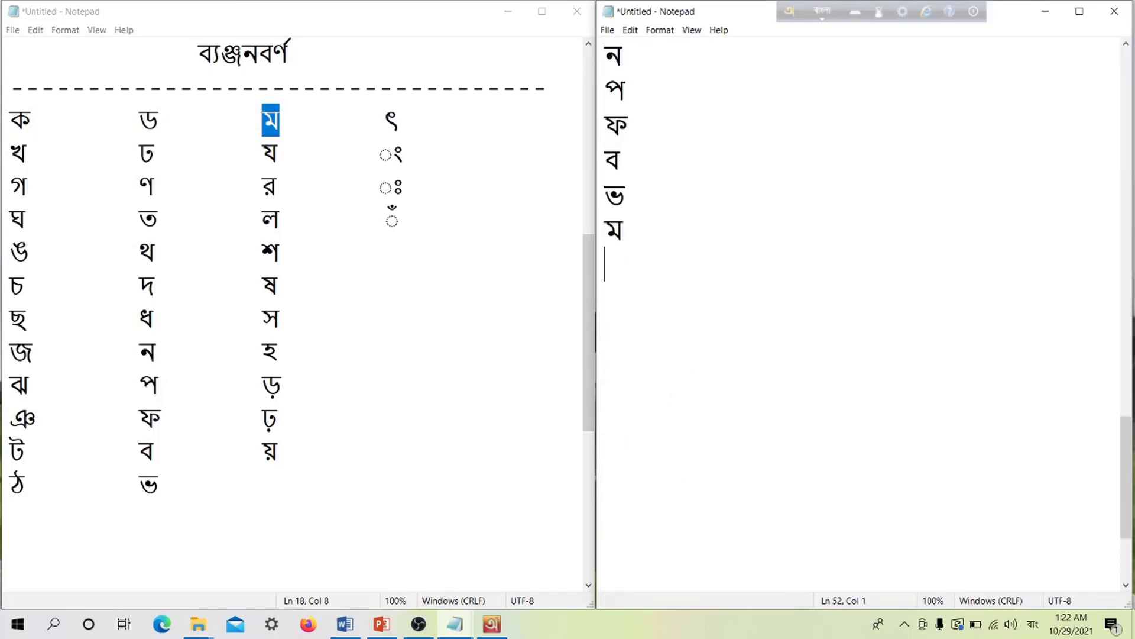
{"action": "left_click_drag", "start_coordinate": [264, 158], "coordinate": [279, 153]}
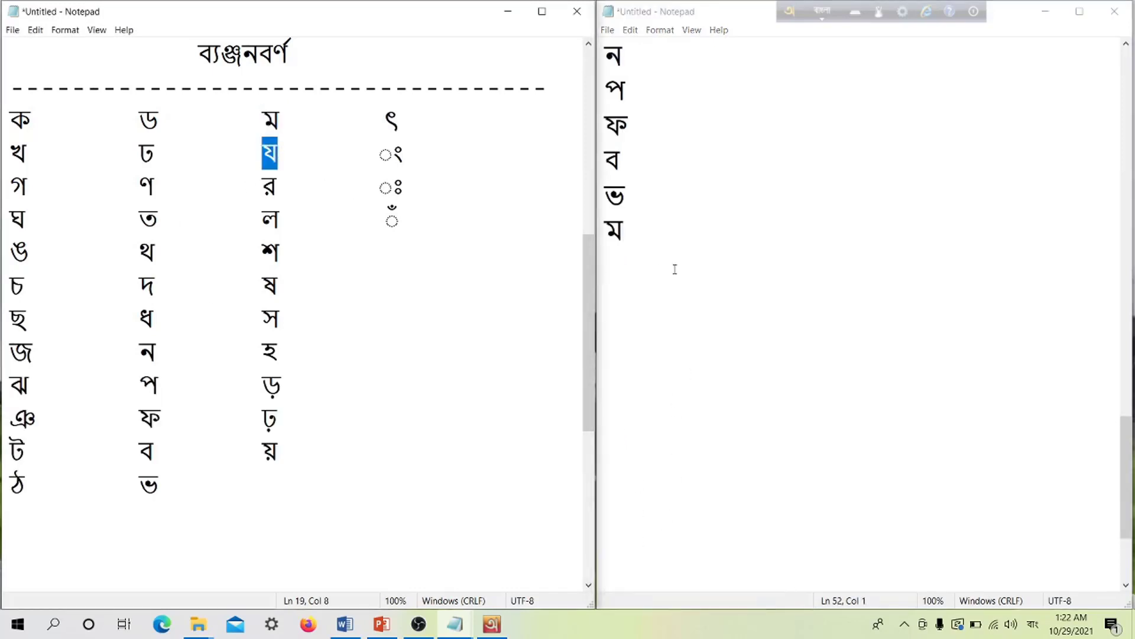
{"action": "left_click", "coordinate": [632, 261]}
{"action": "scroll", "coordinate": [692, 257], "scroll_direction": "down", "scroll_amount": 1}
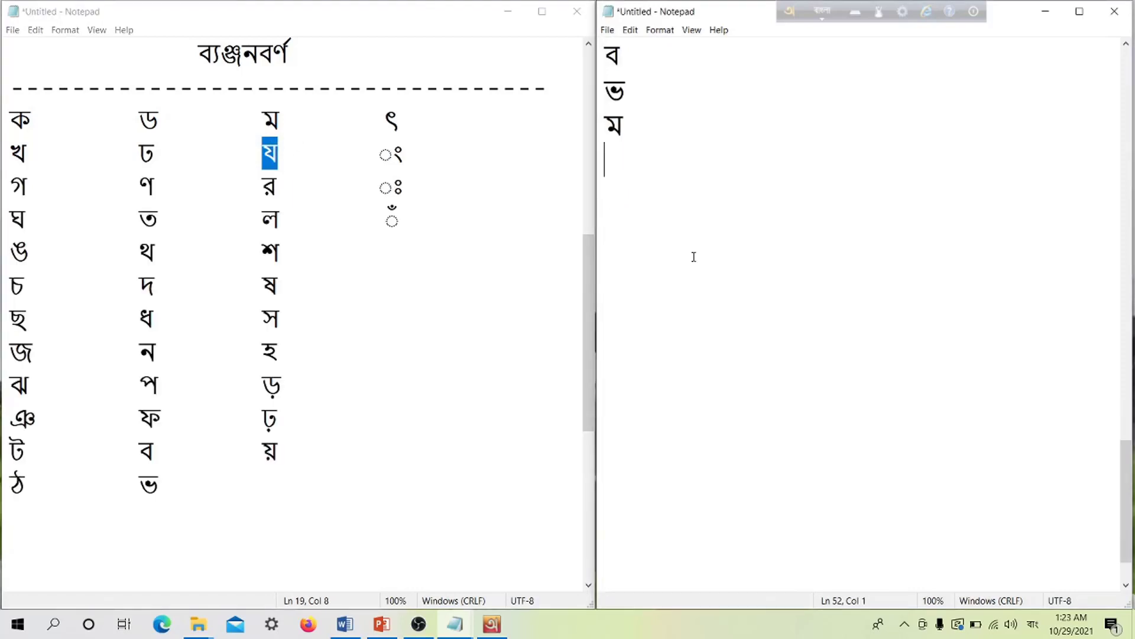
{"action": "type", "text": "z"}
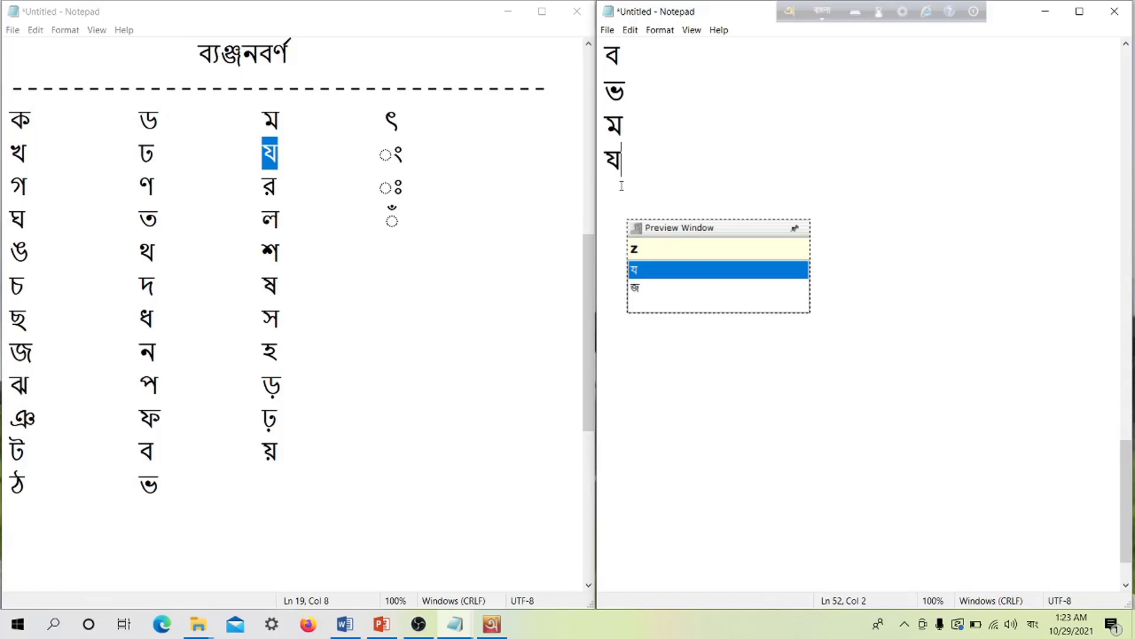
{"action": "key", "text": "Return"}
Highlight র in the reference list and enter it below য using the phonetic spelling "r", followed by a new line
{"action": "left_click_drag", "start_coordinate": [256, 187], "coordinate": [292, 189]}
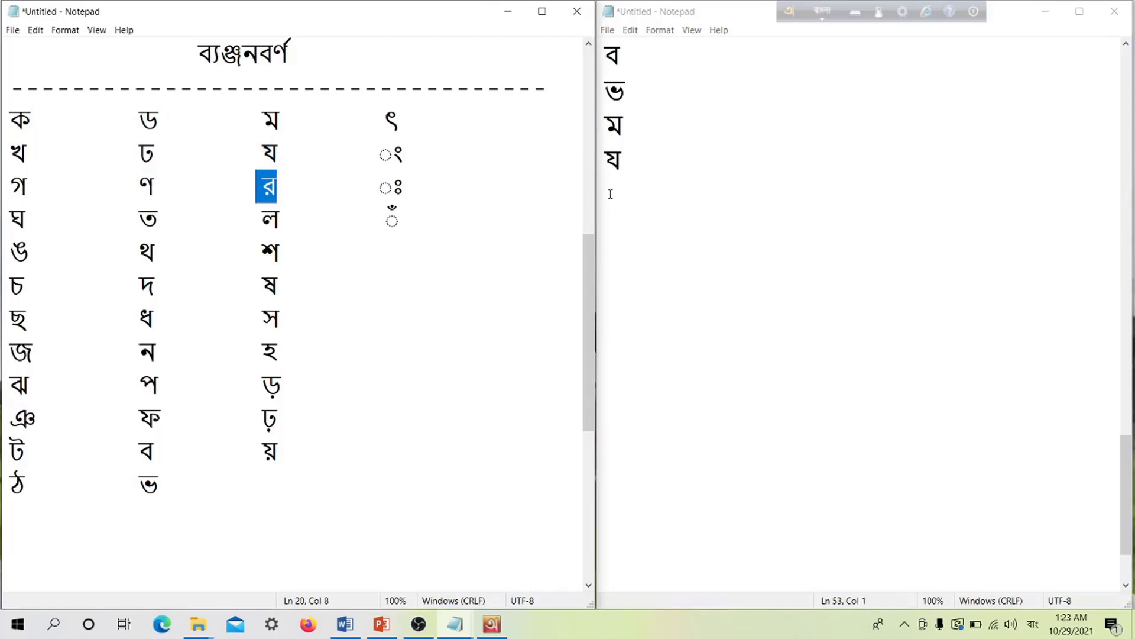
{"action": "left_click", "coordinate": [608, 203]}
{"action": "type", "text": "r"}
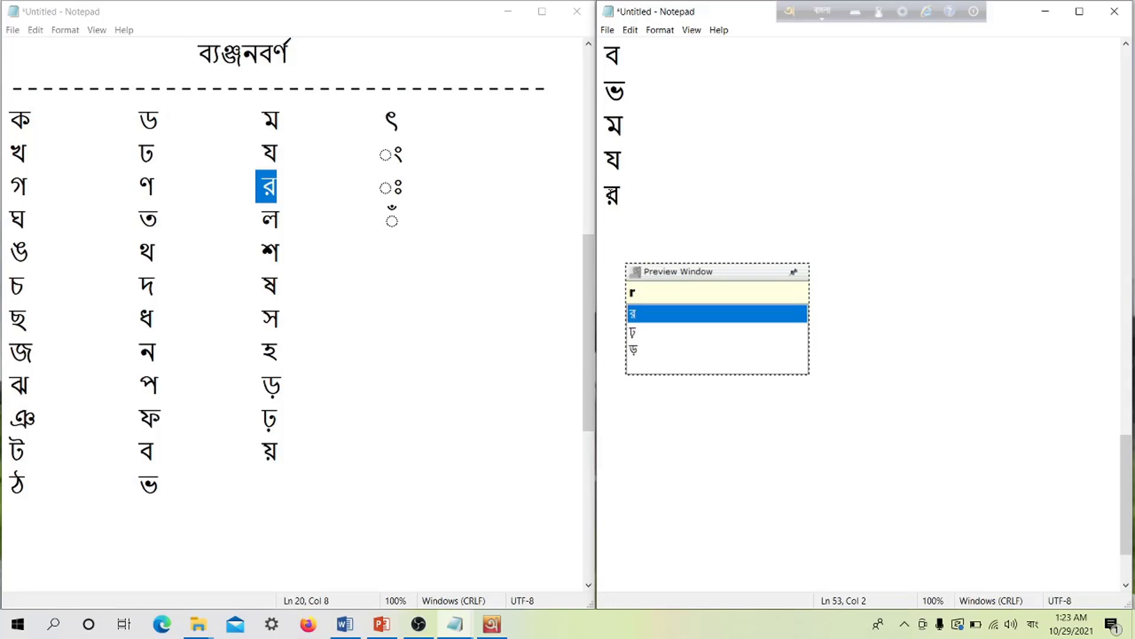
{"action": "key", "text": "Return"}
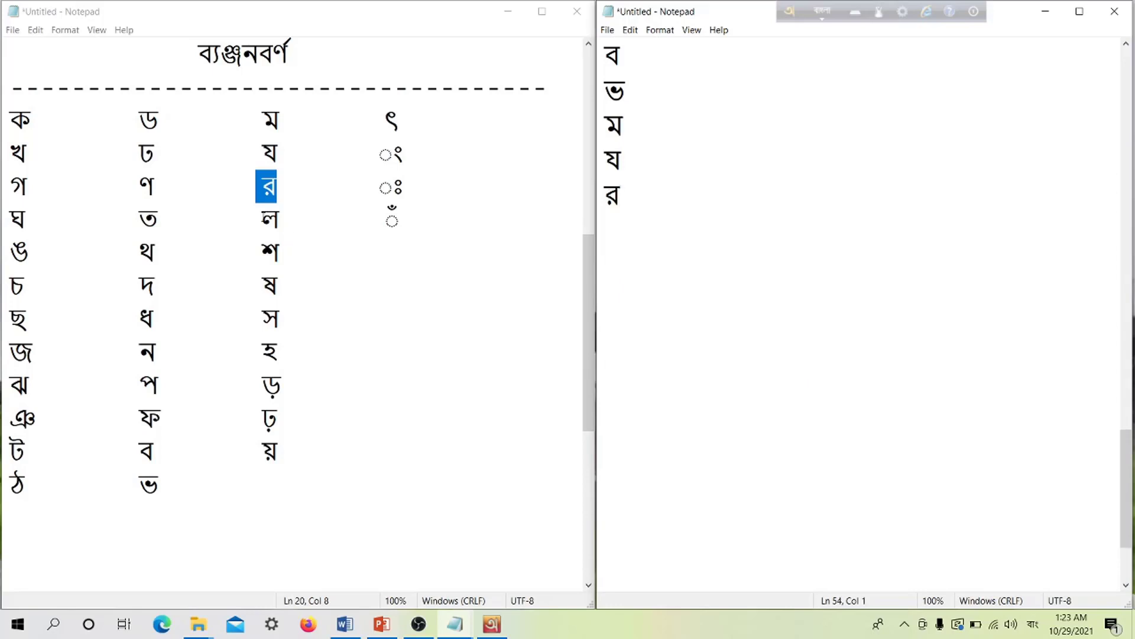
Highlight ল in the reference list and enter it below র using the phonetic spelling "l", followed by a new line
{"action": "left_click_drag", "start_coordinate": [262, 217], "coordinate": [289, 216]}
{"action": "left_click", "coordinate": [616, 230]}
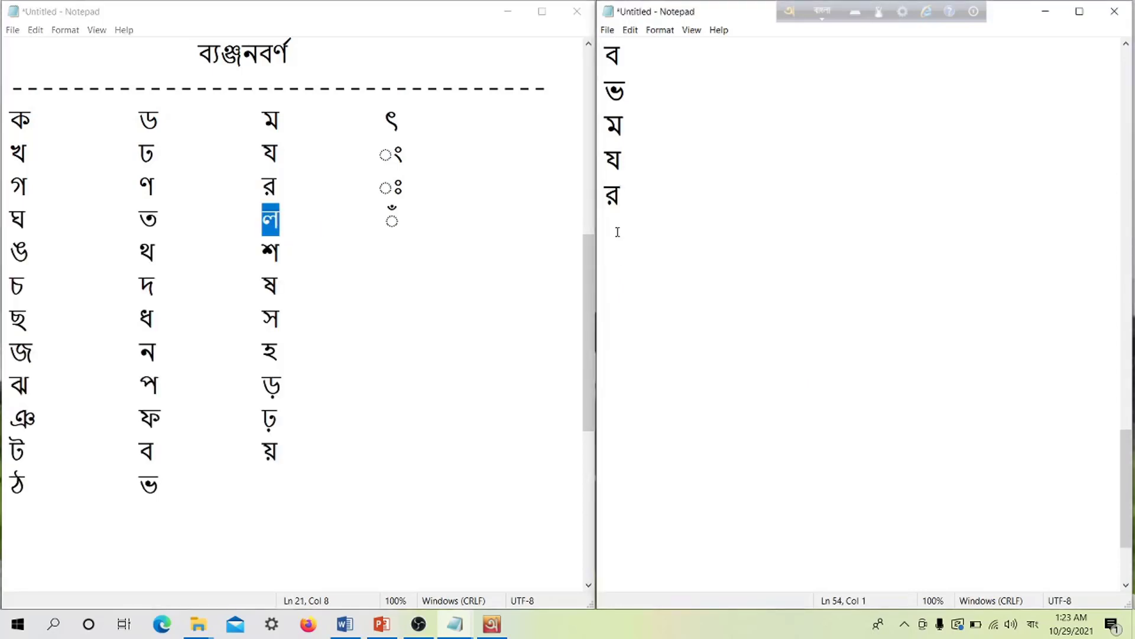
{"action": "type", "text": "l"}
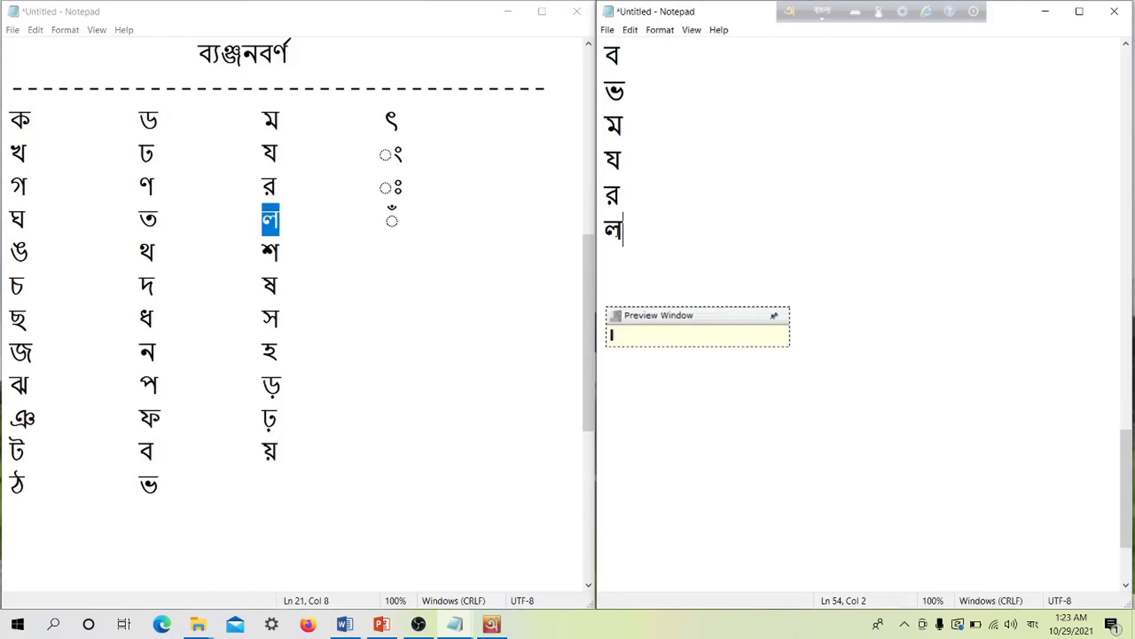
{"action": "key", "text": "Return"}
Highlight শ in the reference list and enter it on the line below ল using the phonetic spelling "sh"
{"action": "left_click", "coordinate": [263, 253]}
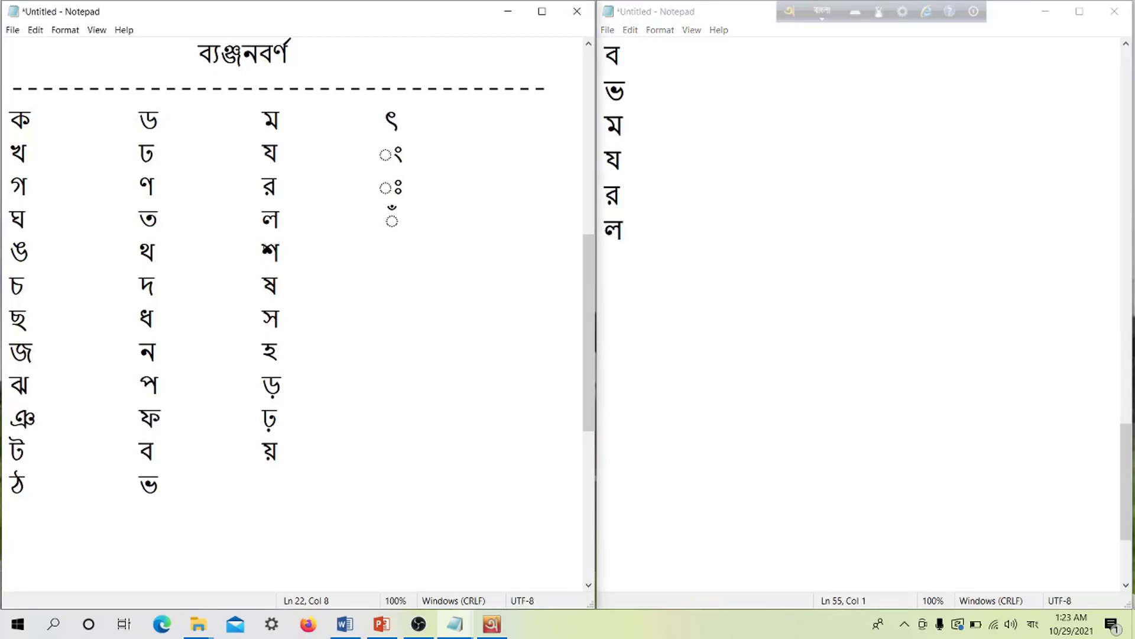
{"action": "left_click_drag", "start_coordinate": [262, 253], "coordinate": [282, 253]}
{"action": "left_click", "coordinate": [624, 261]}
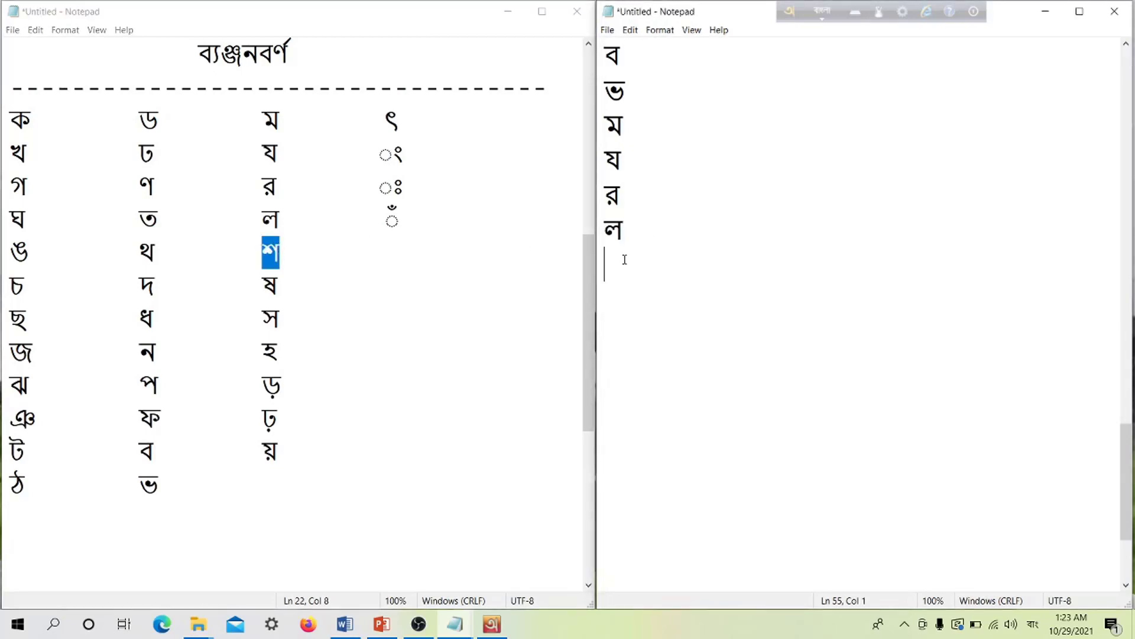
{"action": "type", "text": "sh"}
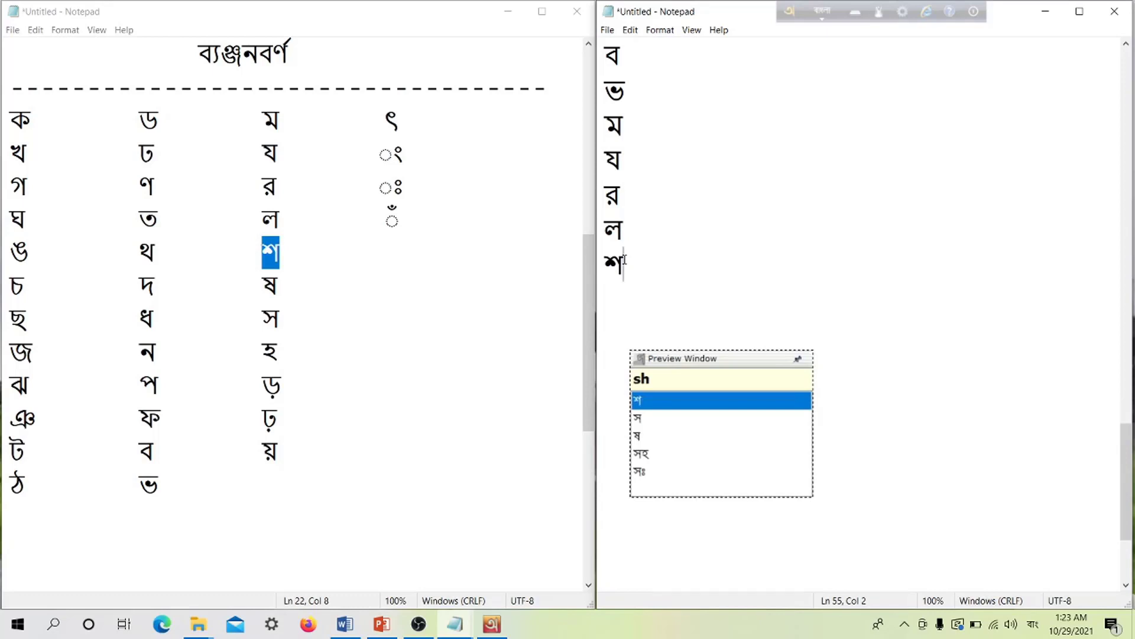
Compare the phonetic spellings "sh" and "S" beside the new শ, and replace the trial letters with a new line
{"action": "type", "text": " s"}
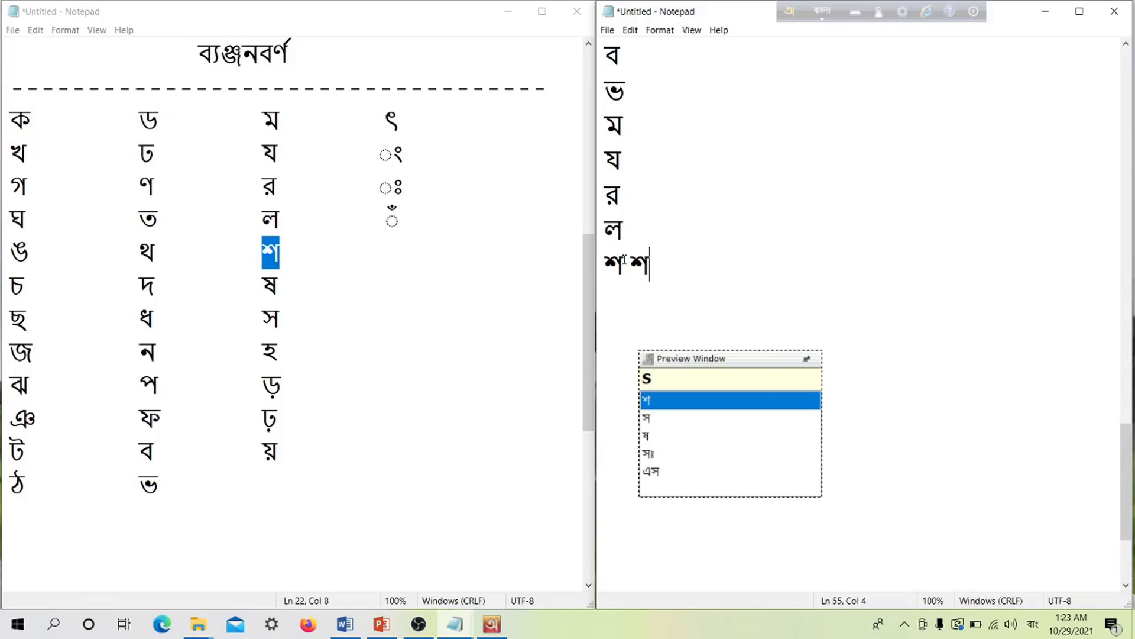
{"action": "key", "text": "BackSpace"}
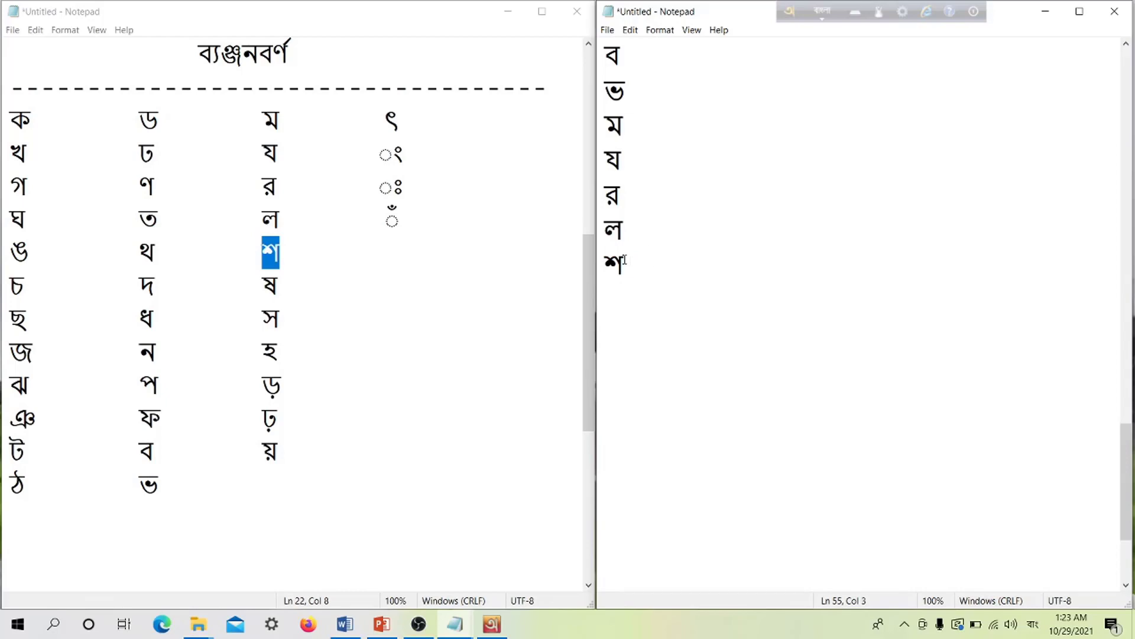
{"action": "type", "text": "sh "}
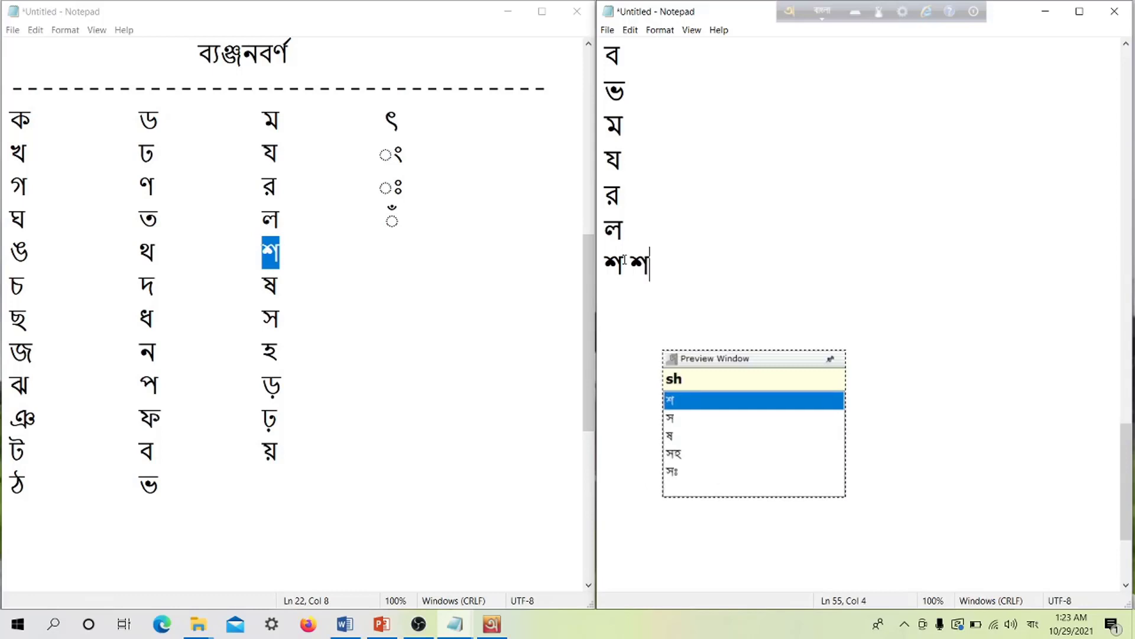
{"action": "type", "text": "S"}
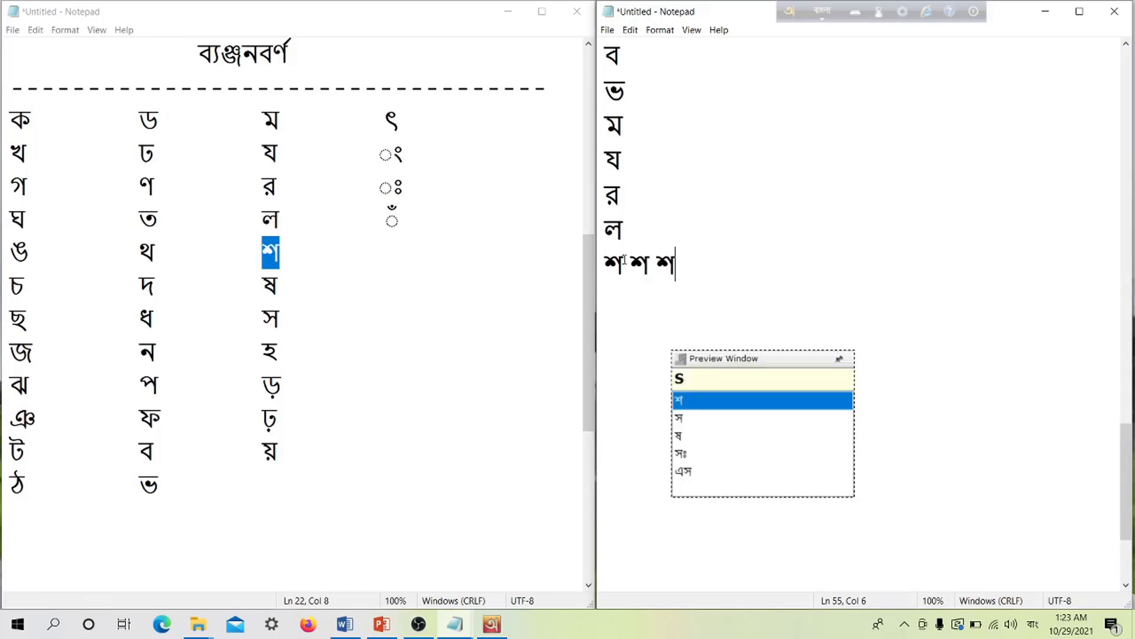
{"action": "left_click_drag", "start_coordinate": [630, 267], "coordinate": [692, 265]}
{"action": "key", "text": "Return"}
Highlight ষ in the reference list and enter it on the line below শ using the phonetic spelling "Sh"
{"action": "left_click", "coordinate": [322, 278]}
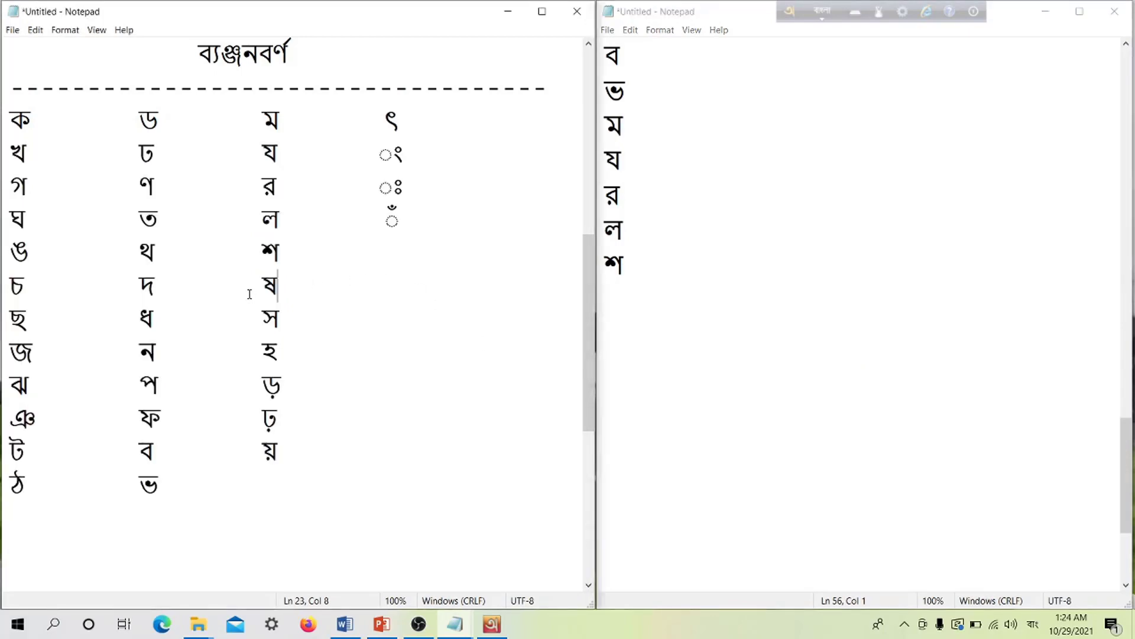
{"action": "left_click_drag", "start_coordinate": [257, 286], "coordinate": [304, 291]}
{"action": "left_click", "coordinate": [624, 291]}
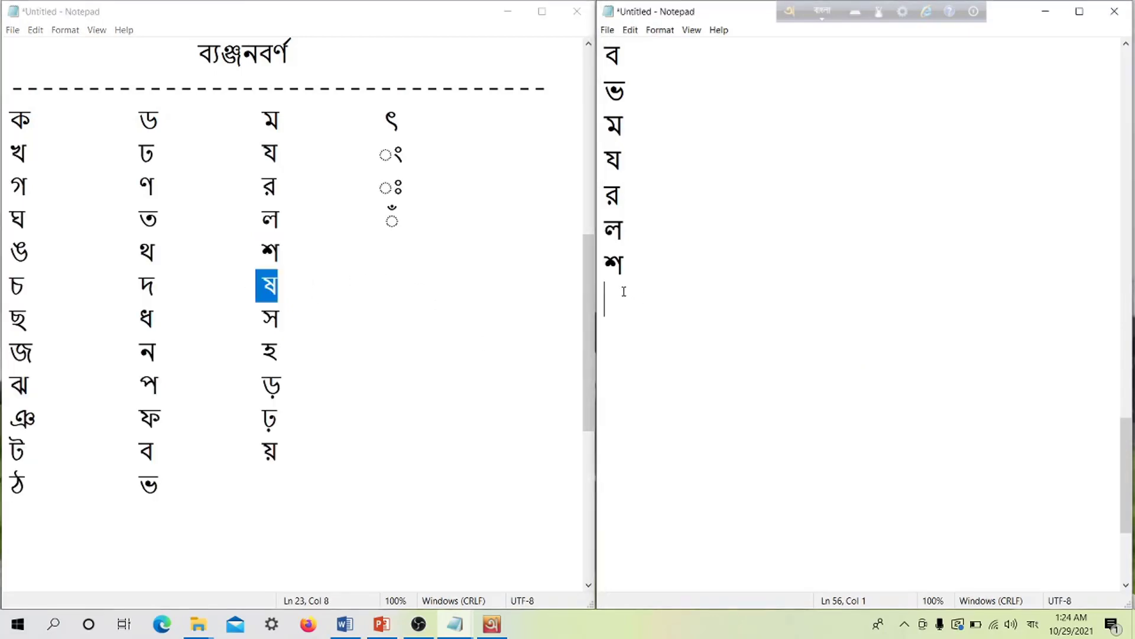
{"action": "type", "text": "s"}
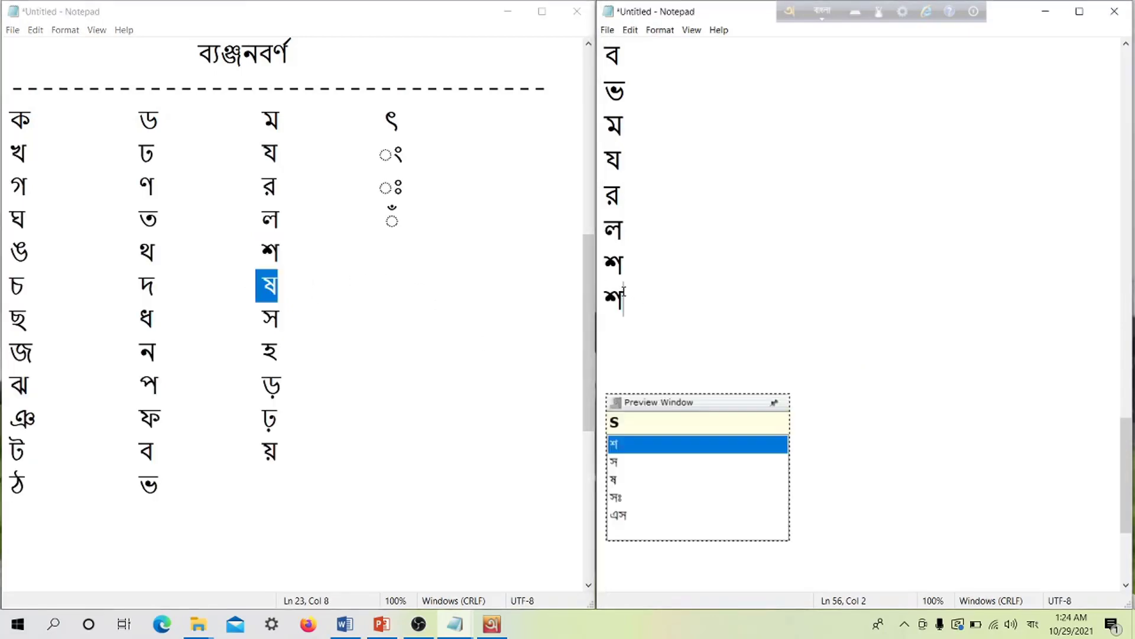
{"action": "type", "text": "h"}
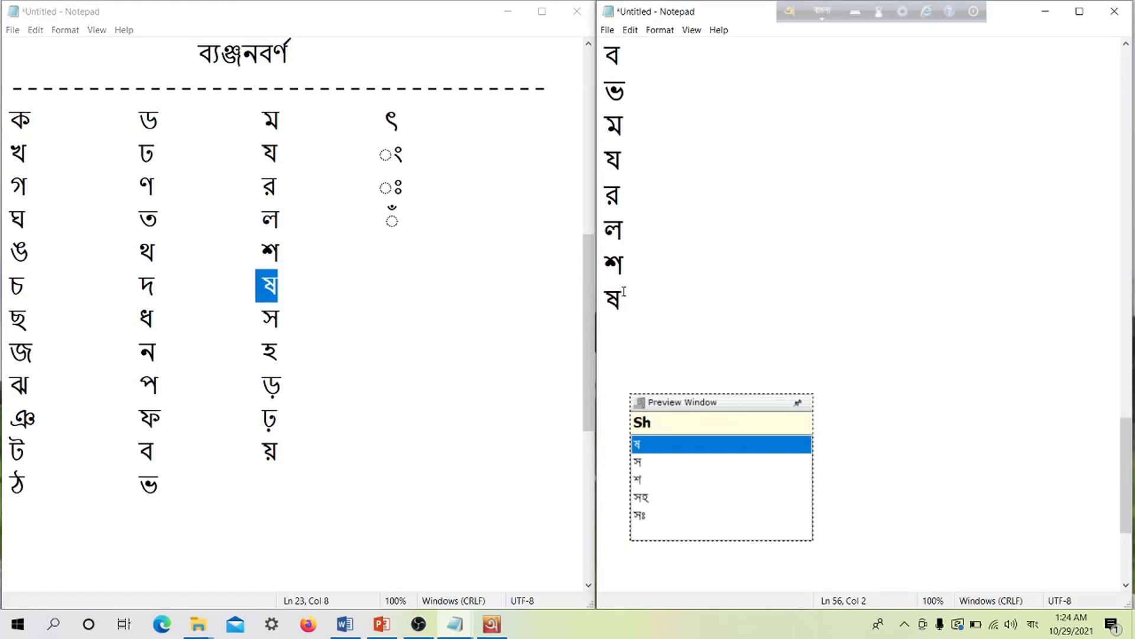
Compare the phonetic spellings "Sh" and "sh" beside the new ষ, erase the trial letters and start a new line
{"action": "type", "text": " Sh"}
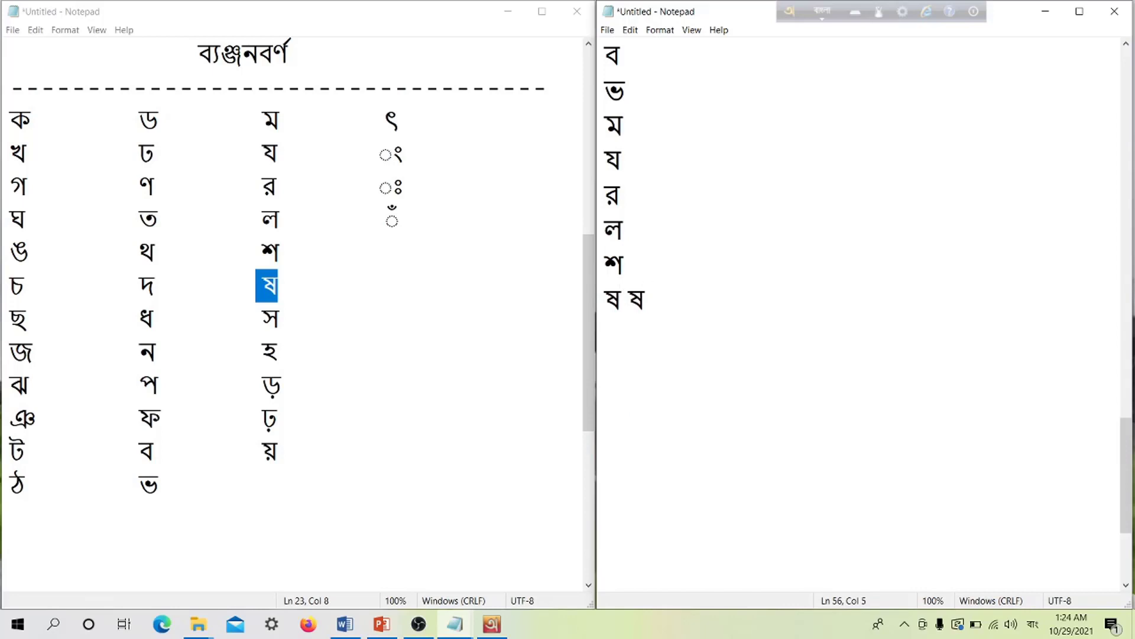
{"action": "type", "text": " sh"}
{"action": "key", "text": "BackSpace"}
{"action": "key", "text": "BackSpace"}
{"action": "key", "text": "BackSpace"}
{"action": "key", "text": "BackSpace"}
{"action": "key", "text": "BackSpace"}
{"action": "key", "text": "Return"}
Highlight স in the reference list and enter it on the line below ষ using the phonetic spelling "s"
{"action": "left_click_drag", "start_coordinate": [259, 319], "coordinate": [309, 327]}
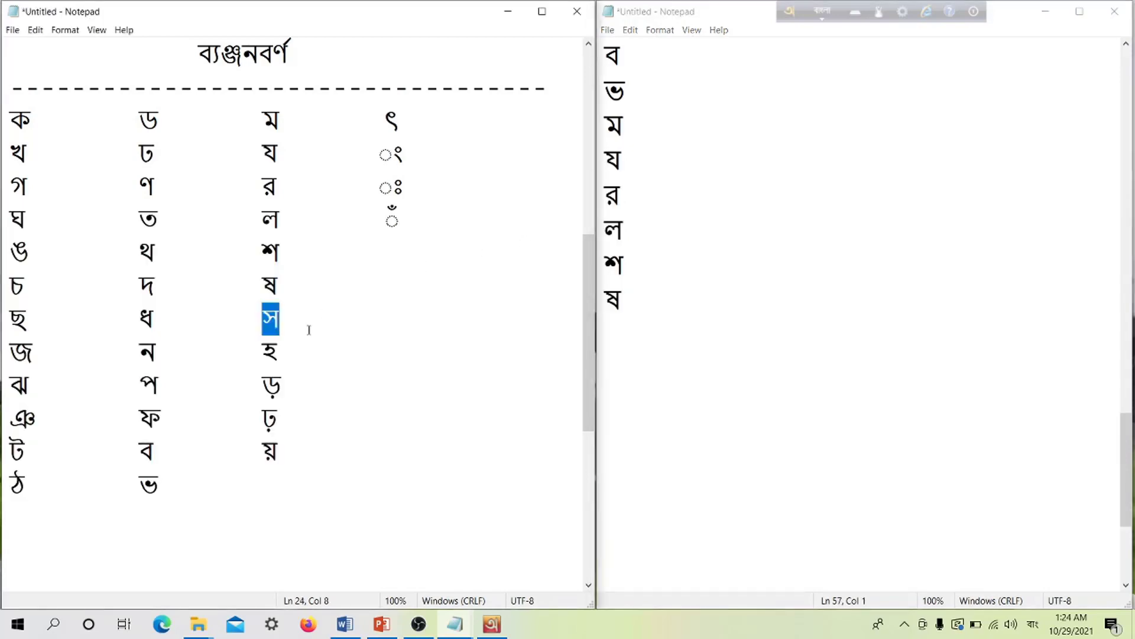
{"action": "left_click", "coordinate": [624, 334]}
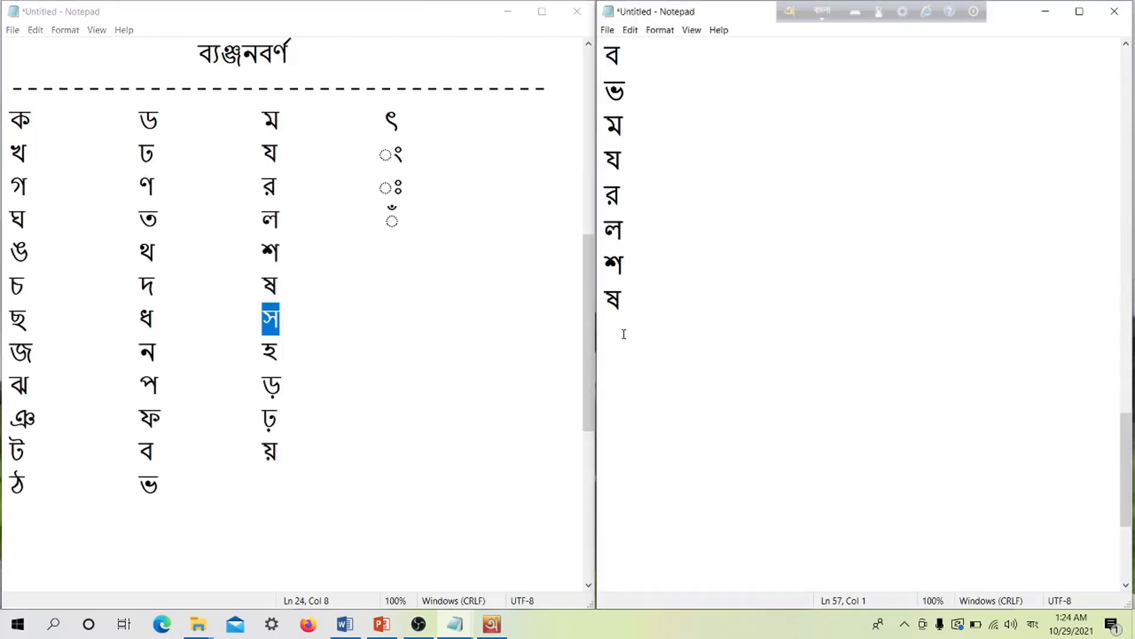
{"action": "type", "text": "s"}
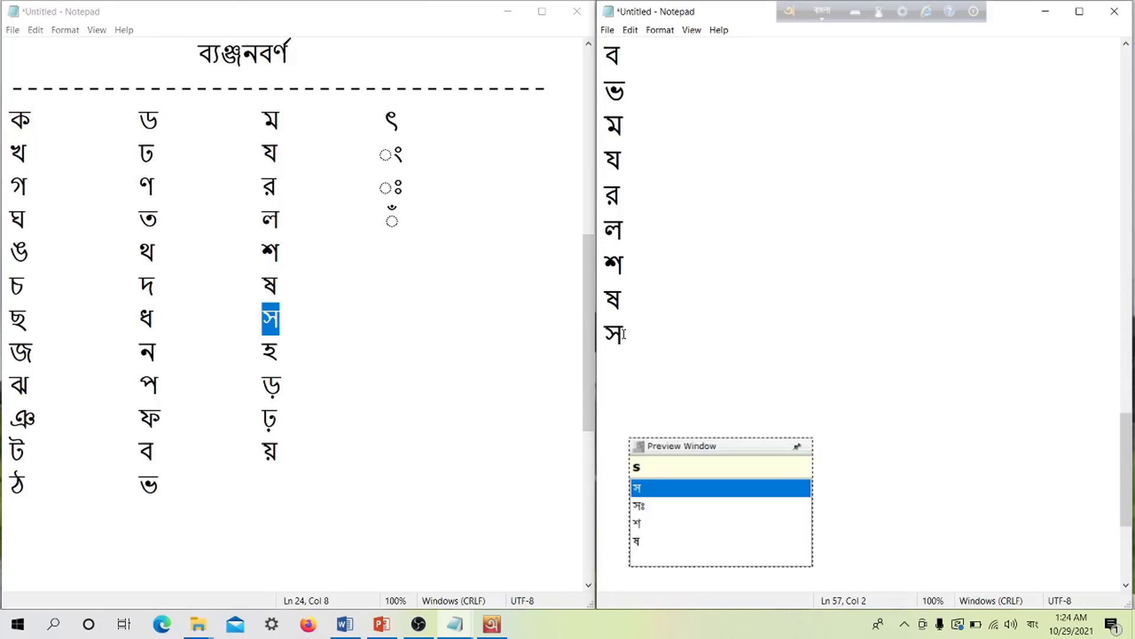
Try the capital spelling "S" beside the new স, erase the trial letter and start a new line
{"action": "type", "text": " S"}
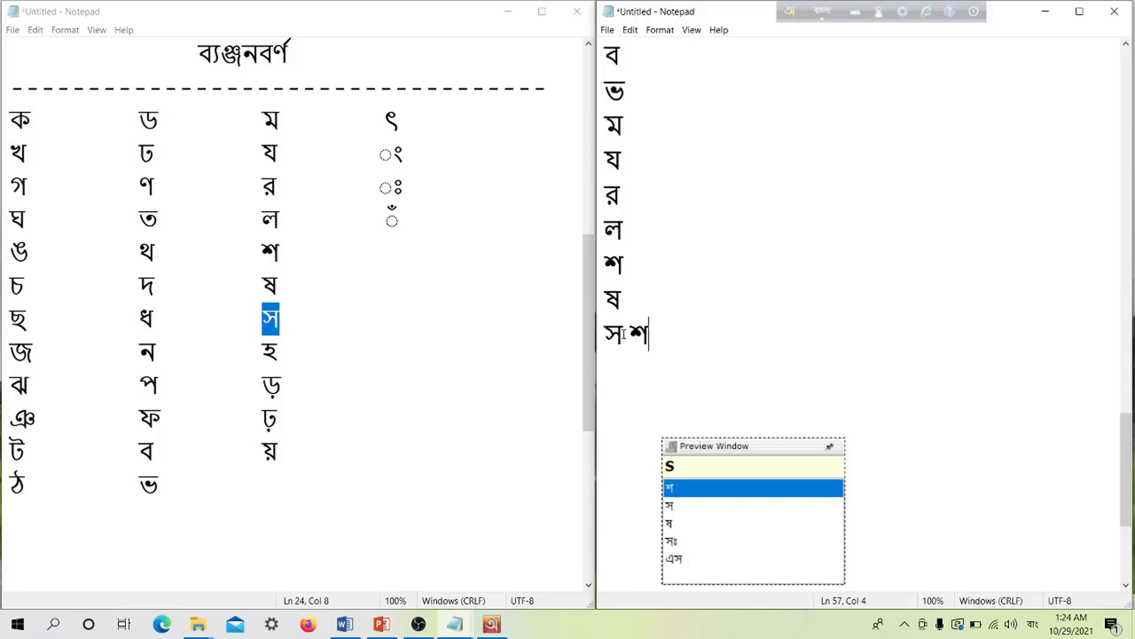
{"action": "key", "text": "BackSpace"}
{"action": "key", "text": "BackSpace"}
{"action": "key", "text": "Return"}
Highlight হ in the reference list and enter it below স using the phonetic spelling "h", followed by a new line
{"action": "double_click", "coordinate": [271, 352]}
{"action": "left_click", "coordinate": [609, 362]}
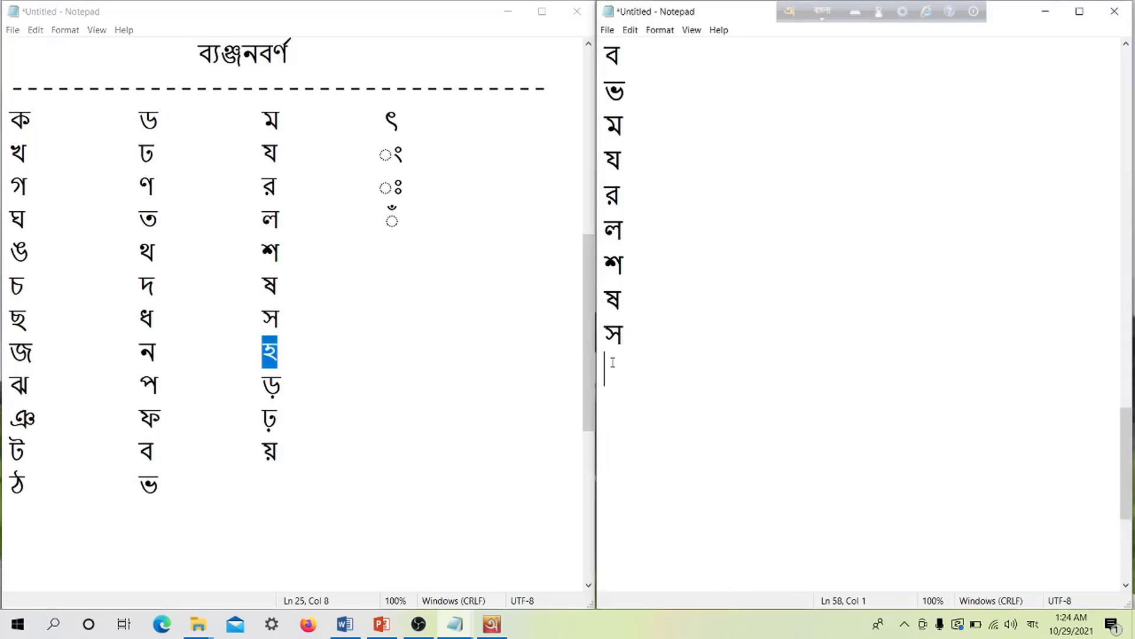
{"action": "type", "text": "h"}
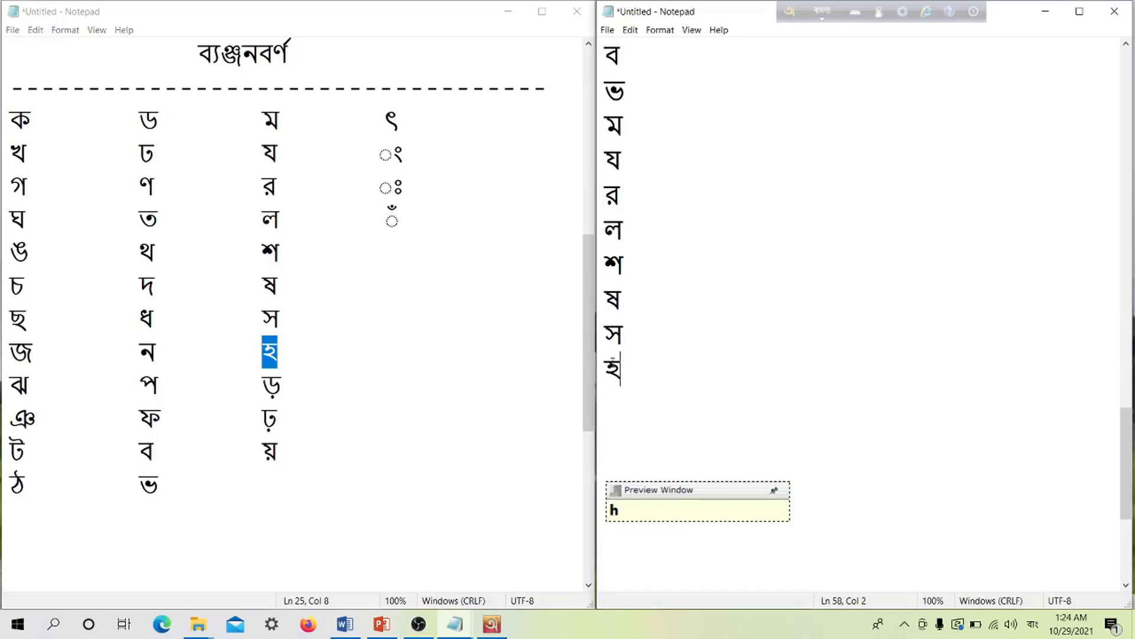
{"action": "key", "text": "Return"}
Highlight ড় in the reference list and enter it on the line below হ using the phonetic spelling "R"
{"action": "scroll", "coordinate": [527, 331], "scroll_direction": "down", "scroll_amount": 1}
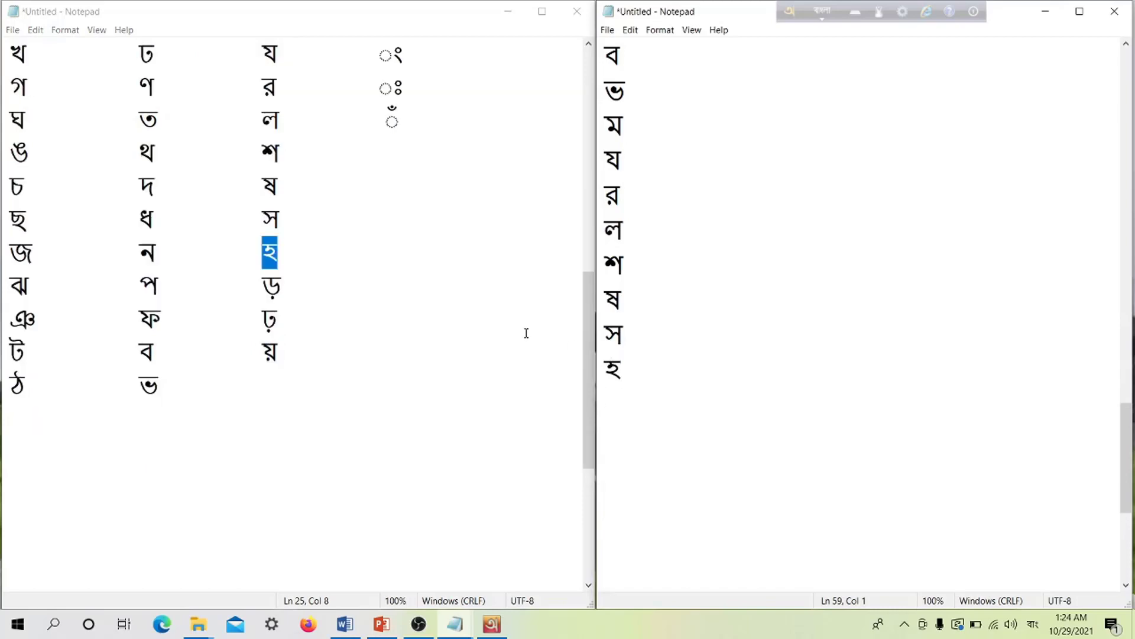
{"action": "scroll", "coordinate": [323, 363], "scroll_direction": "up", "scroll_amount": 1}
{"action": "left_click_drag", "start_coordinate": [264, 392], "coordinate": [496, 417]}
{"action": "scroll", "coordinate": [673, 400], "scroll_direction": "down", "scroll_amount": 1}
{"action": "left_click", "coordinate": [615, 297]}
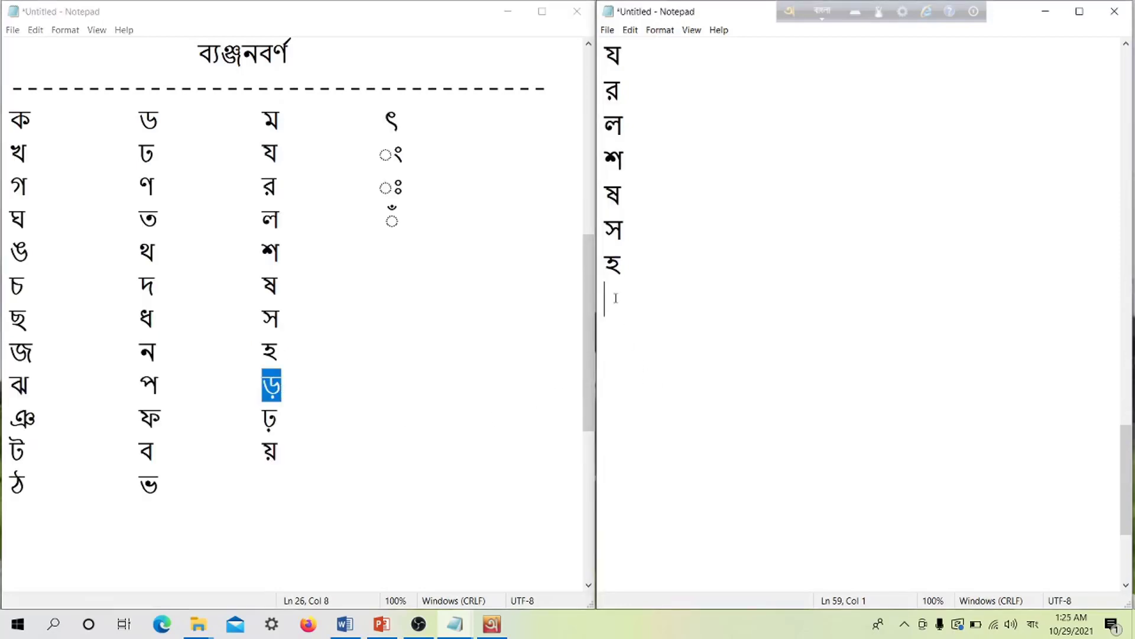
{"action": "type", "text": "R"}
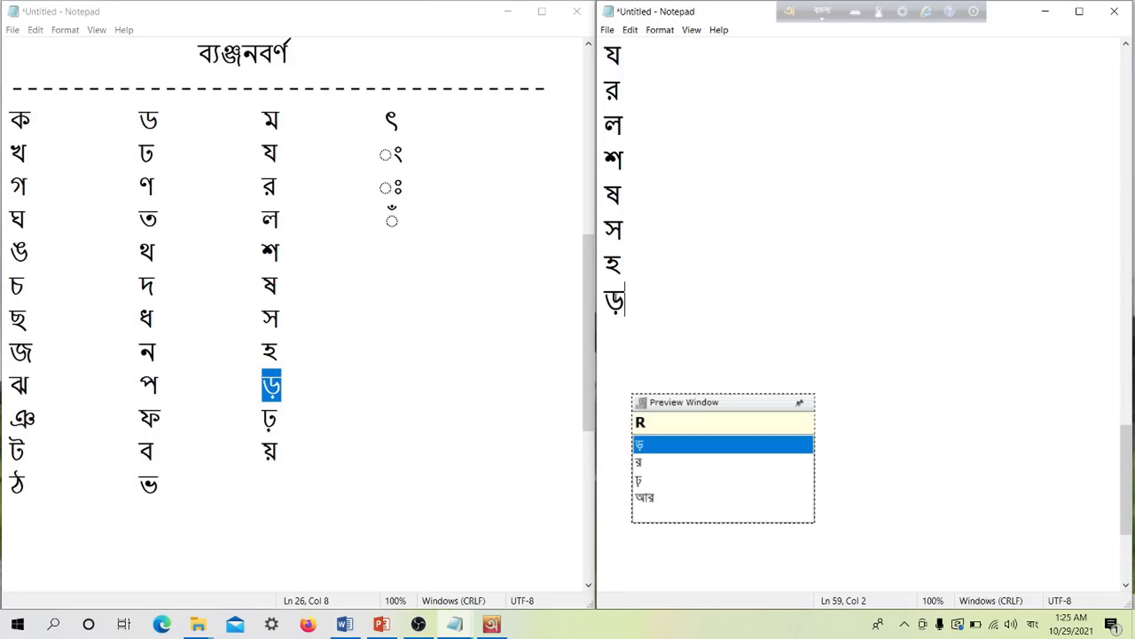
Compare the phonetic spellings "r" and "R" beside the new ড়, erase the trial letters and start a new line
{"action": "type", "text": " r"}
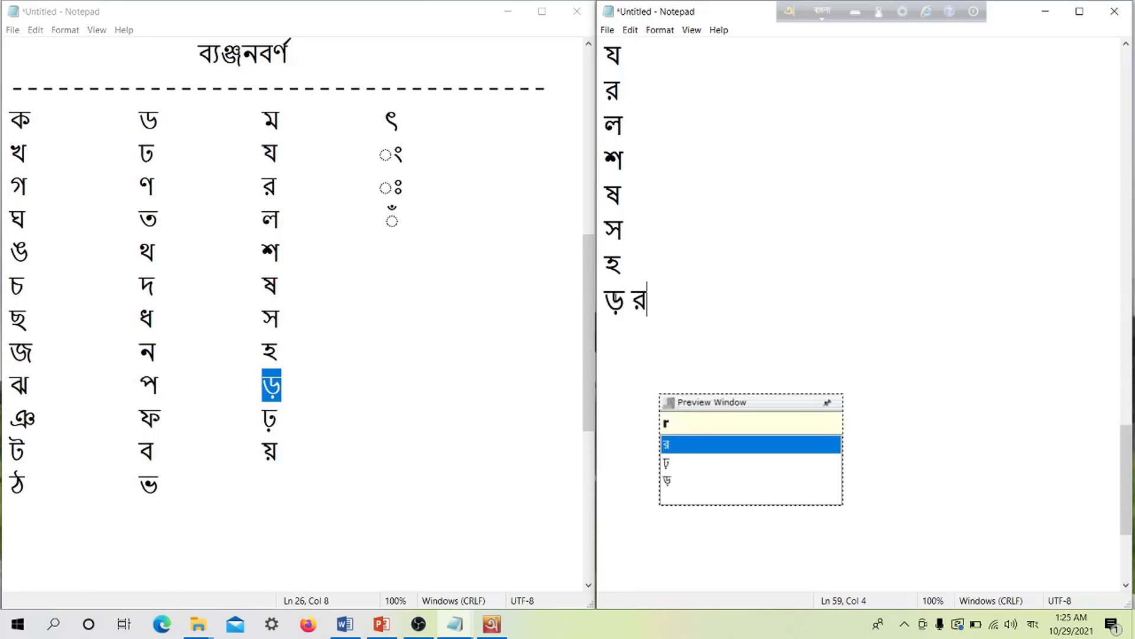
{"action": "key", "text": "BackSpace"}
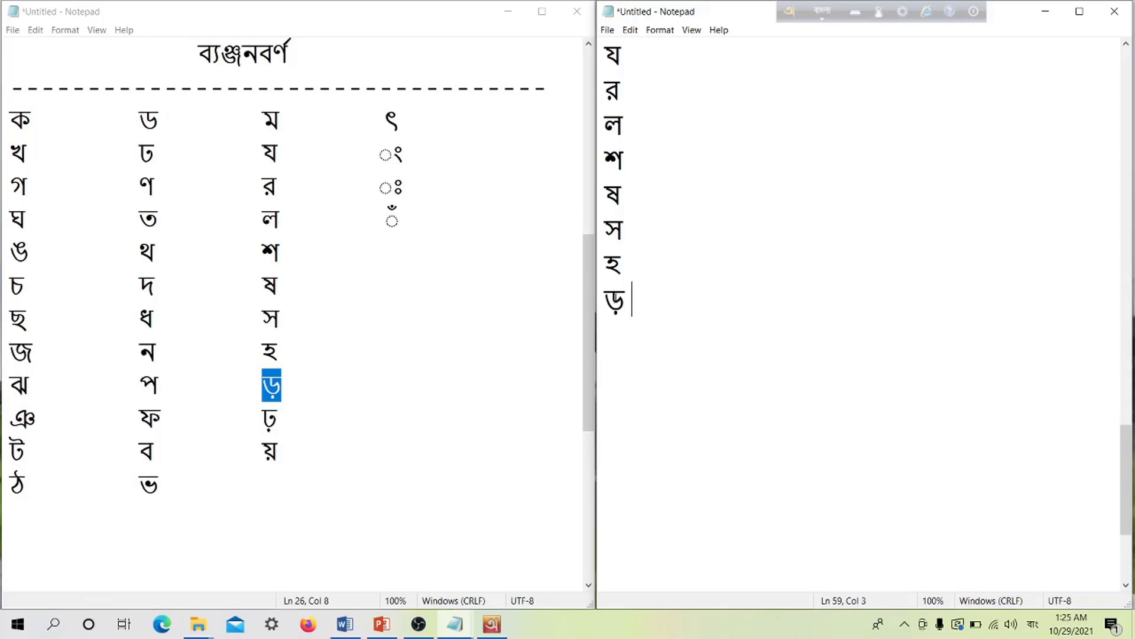
{"action": "type", "text": "R"}
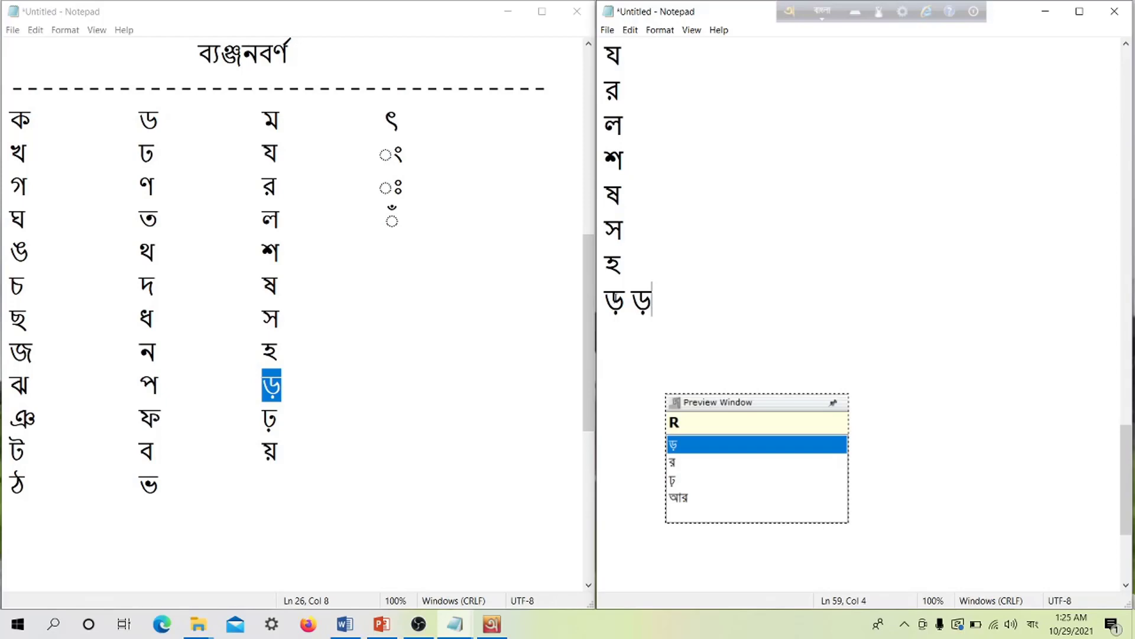
{"action": "key", "text": "BackSpace"}
{"action": "key", "text": "BackSpace"}
{"action": "key", "text": "Return"}
{"action": "scroll", "coordinate": [451, 325], "scroll_direction": "down", "scroll_amount": 1}
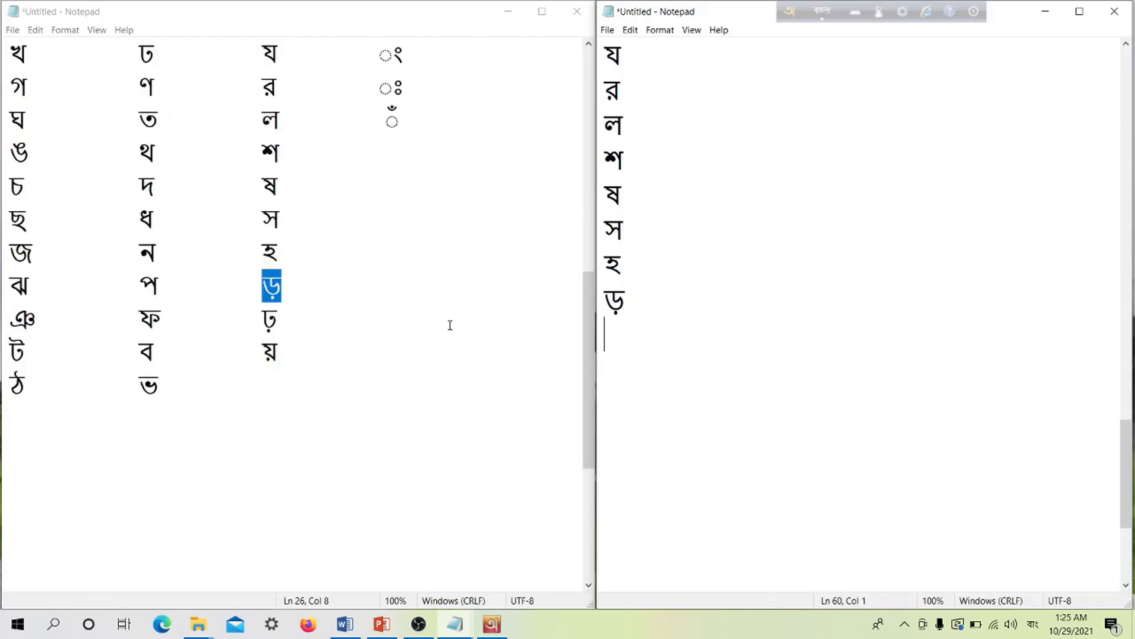
Highlight ঢ় in the reference list and enter it twice below ড় using the phonetic spelling "Rh", followed by a new line
{"action": "left_click", "coordinate": [260, 325]}
{"action": "left_click_drag", "start_coordinate": [260, 324], "coordinate": [284, 325]}
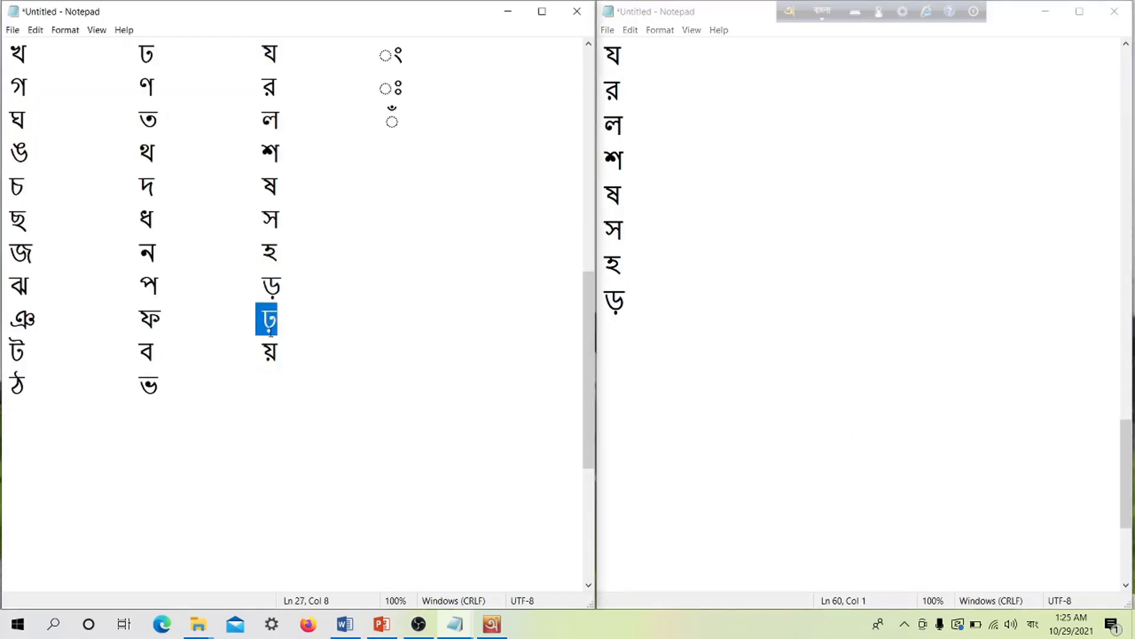
{"action": "left_click", "coordinate": [625, 325]}
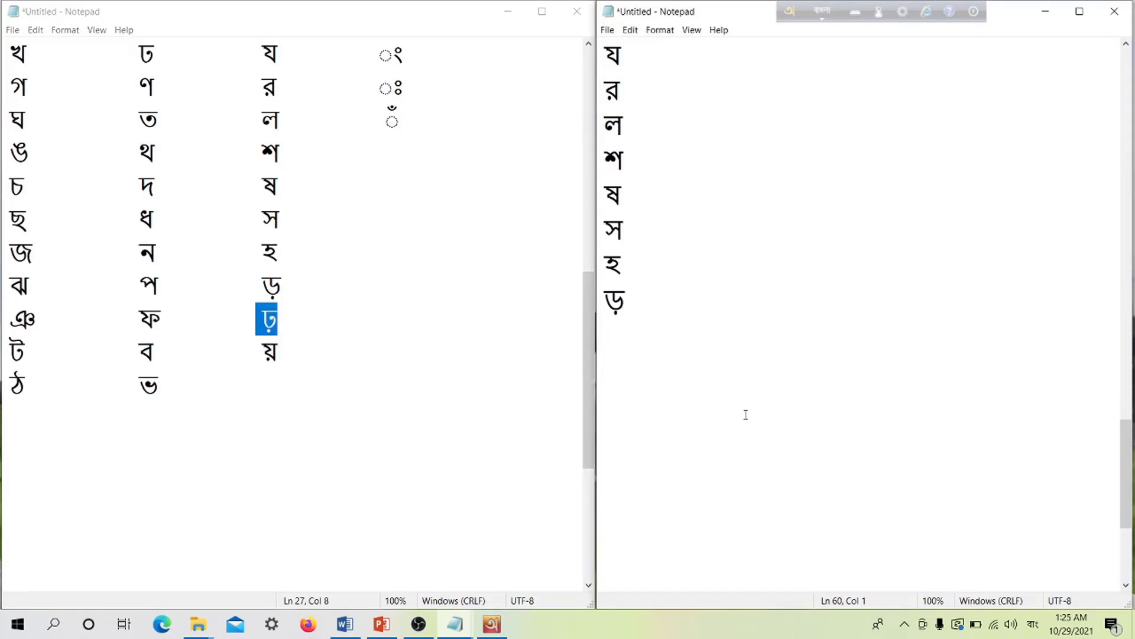
{"action": "type", "text": "Rh Rh"}
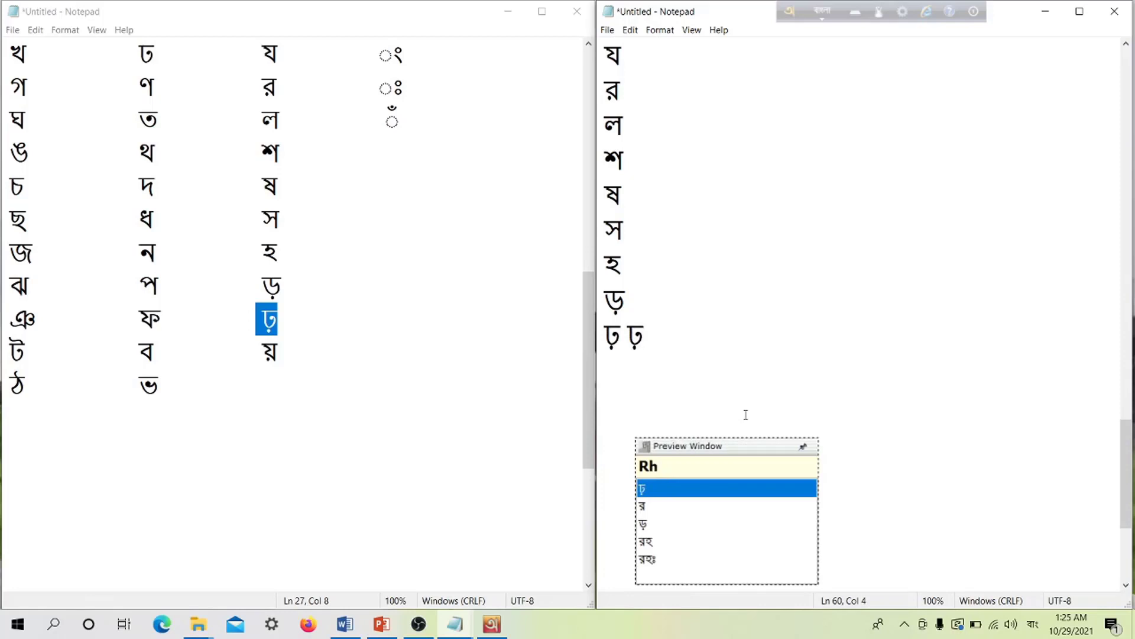
{"action": "key", "text": "Return"}
Highlight য় in the reference list and enter it below ঢ় with the phonetic spelling "y", choosing the suggestion য়
{"action": "left_click", "coordinate": [266, 358]}
{"action": "left_click_drag", "start_coordinate": [266, 358], "coordinate": [282, 357]}
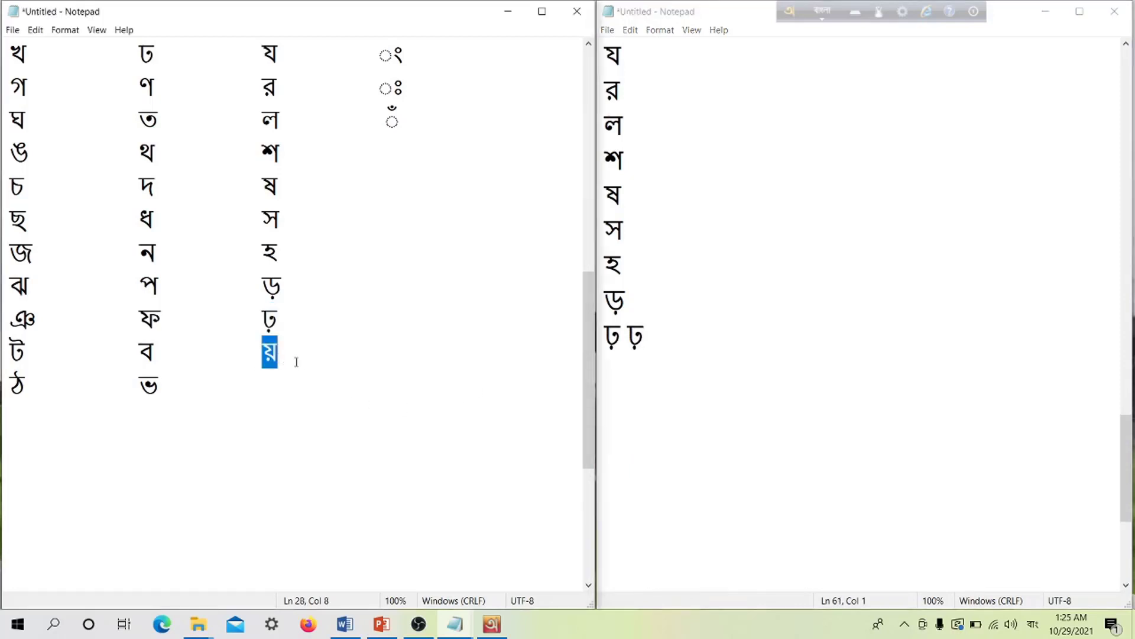
{"action": "scroll", "coordinate": [298, 364], "scroll_direction": "up", "scroll_amount": 1}
{"action": "left_click", "coordinate": [626, 373]}
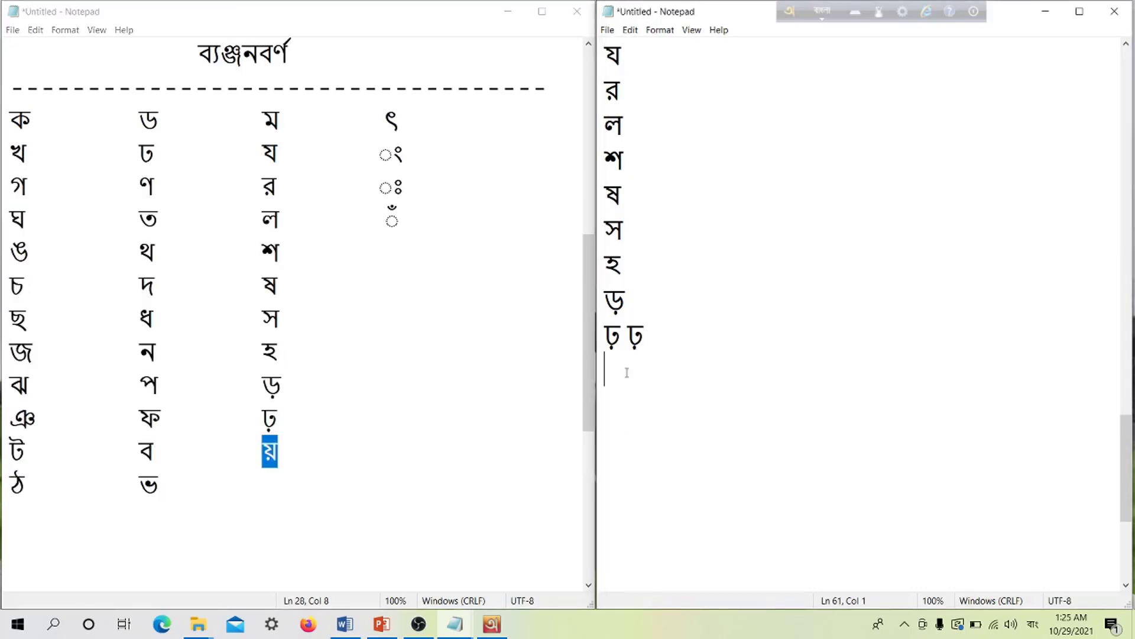
{"action": "type", "text": "y"}
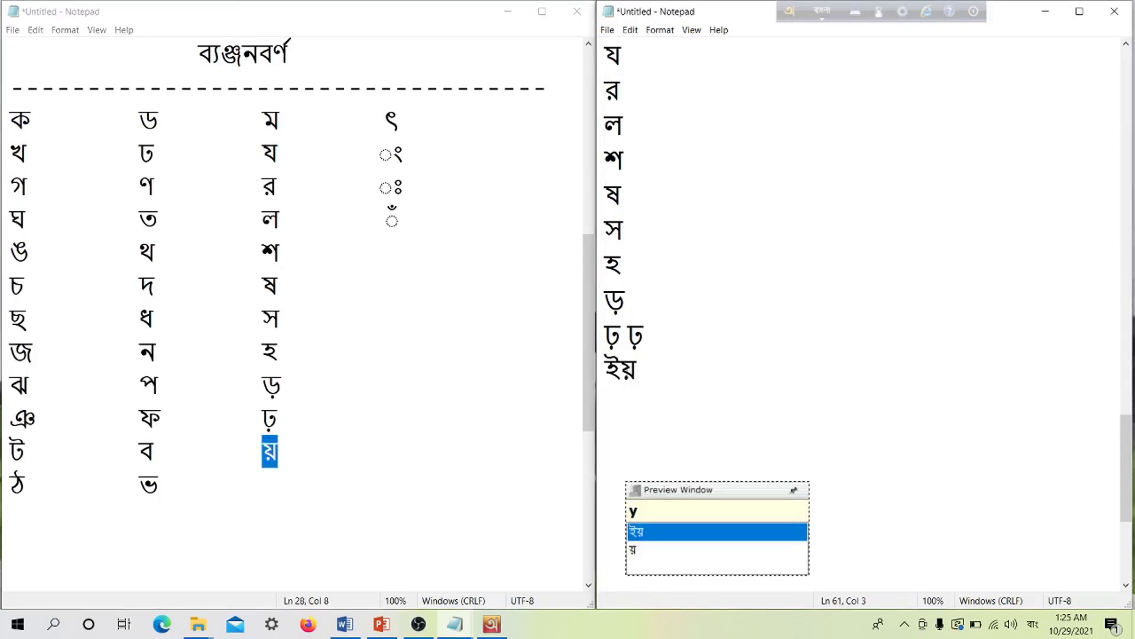
{"action": "key", "text": "Down"}
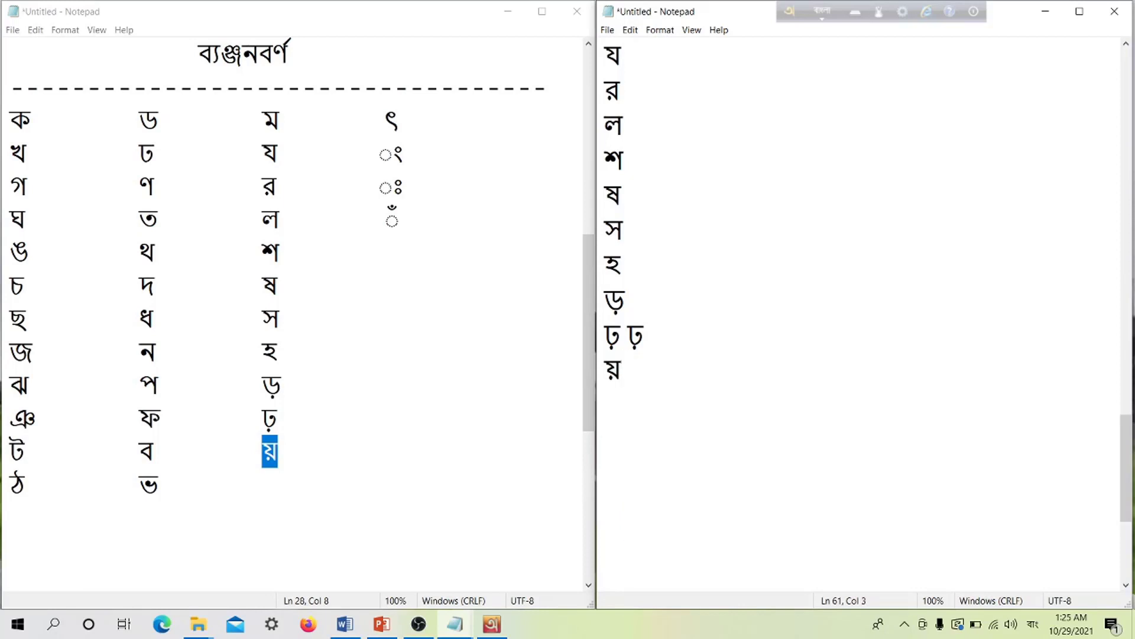
Try the capital spelling "Y" beside the new য়, erase the trial letters and start a new line
{"action": "type", "text": "Y Y"}
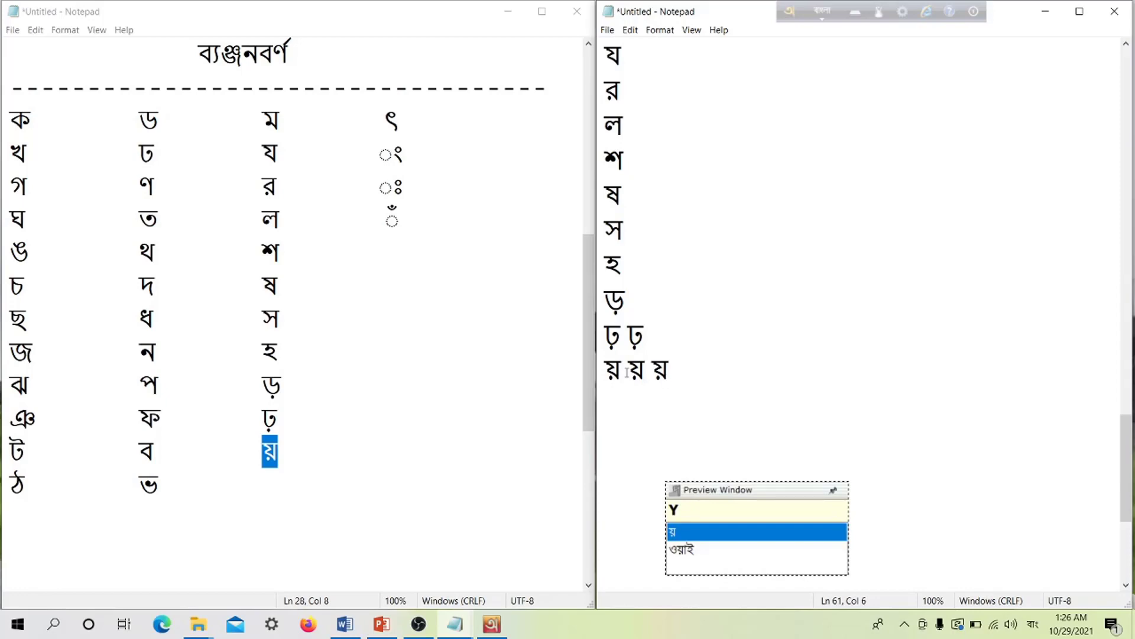
{"action": "key", "text": "BackSpace"}
{"action": "key", "text": "BackSpace"}
{"action": "key", "text": "BackSpace"}
{"action": "key", "text": "Return"}
Highlight ৎ in the reference list and enter it below য় using the phonetic spelling "t``", followed by a space
{"action": "type", "text": "t"}
{"action": "key", "text": "BackSpace"}
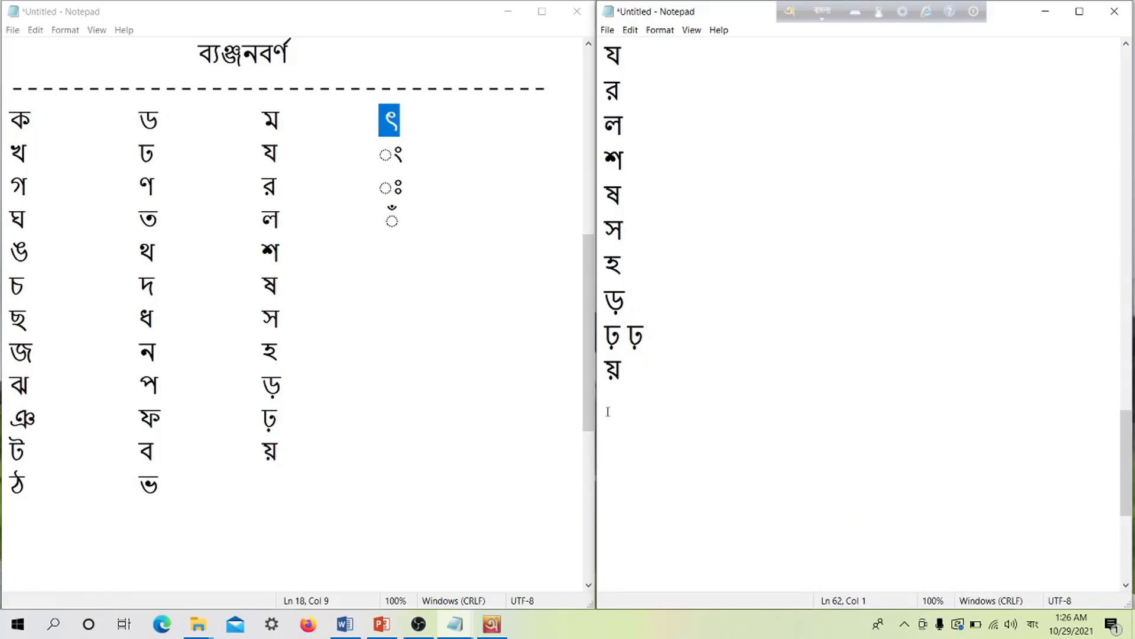
{"action": "type", "text": "t"}
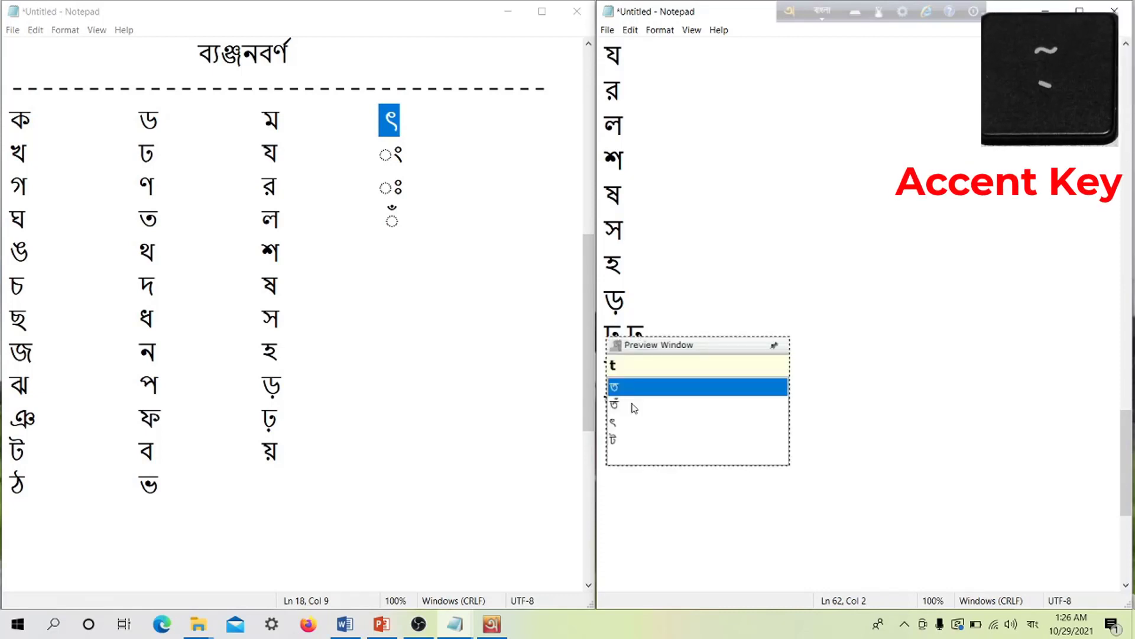
{"action": "type", "text": "``"}
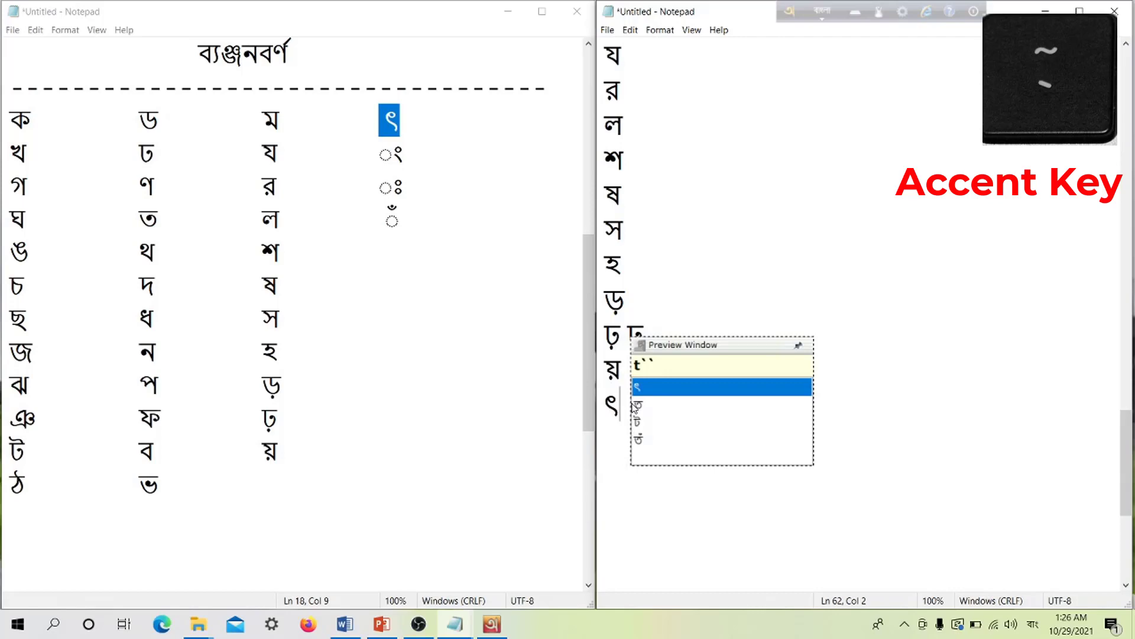
{"action": "key", "text": "space"}
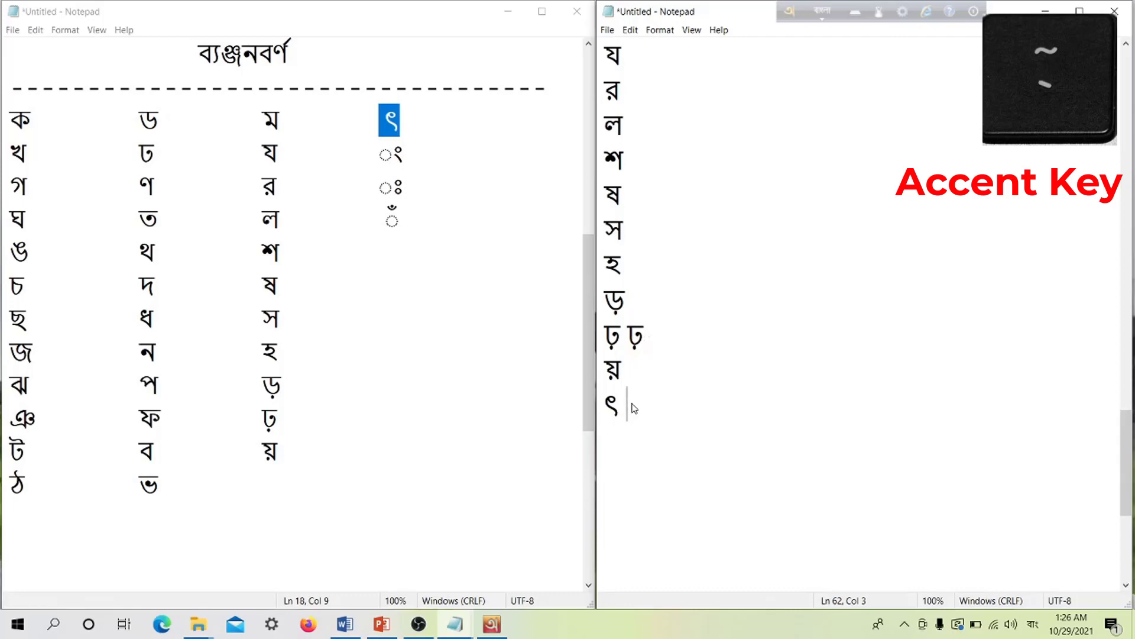
Repeat the spelling "t``" beside the new ৎ, erase the repeated letter and start a new line
{"action": "type", "text": "t"}
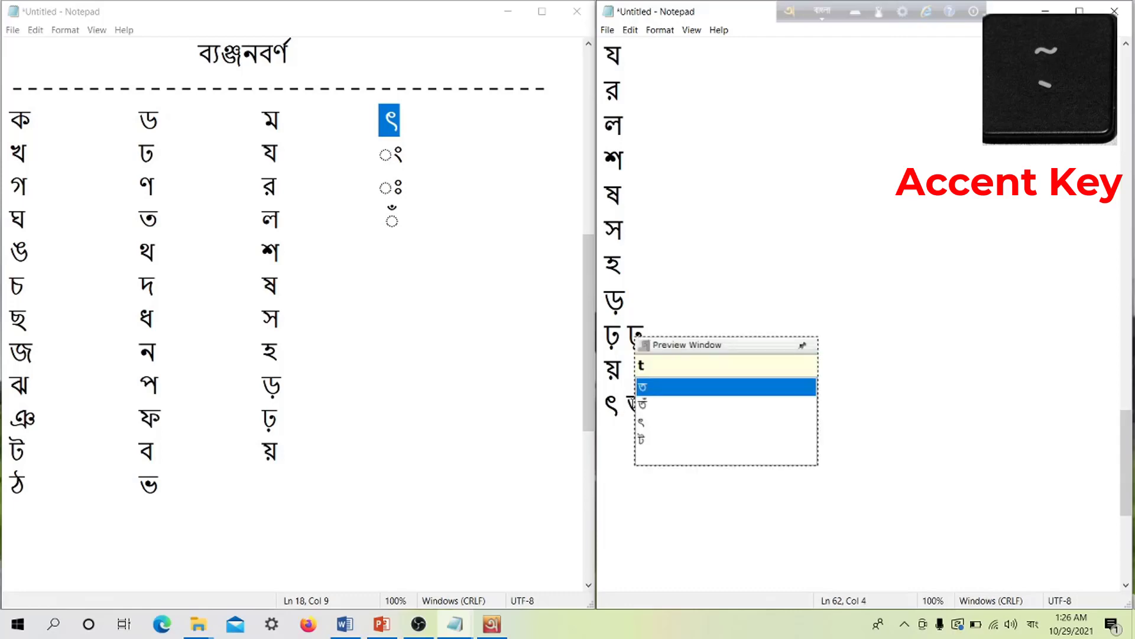
{"action": "type", "text": "``"}
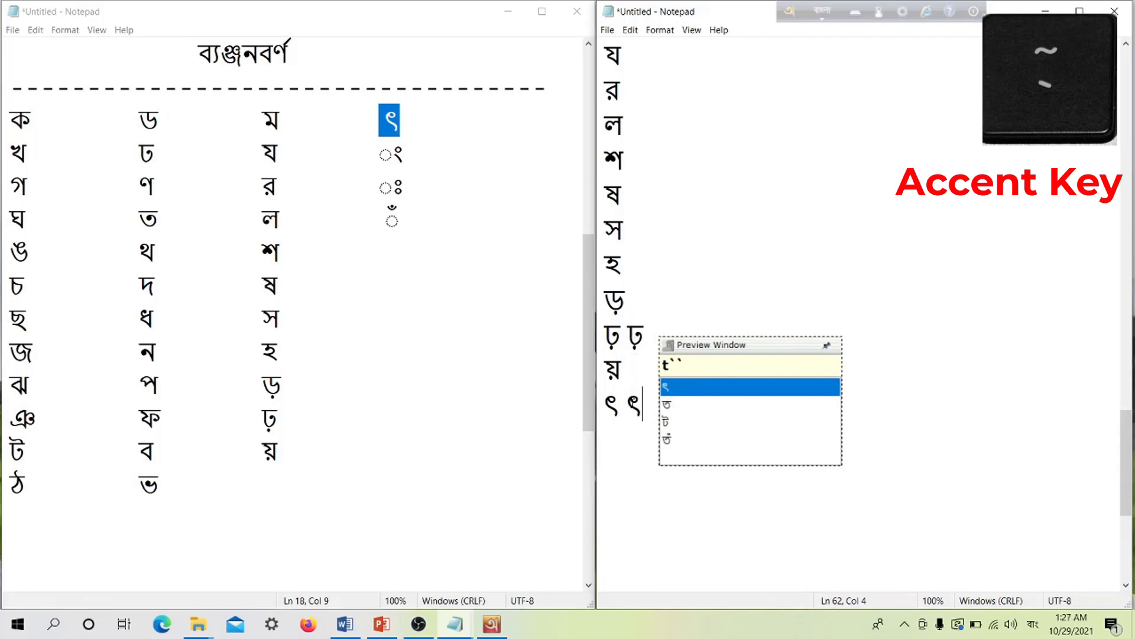
{"action": "key", "text": "BackSpace"}
{"action": "key", "text": "BackSpace"}
{"action": "key", "text": "BackSpace"}
{"action": "key", "text": "Return"}
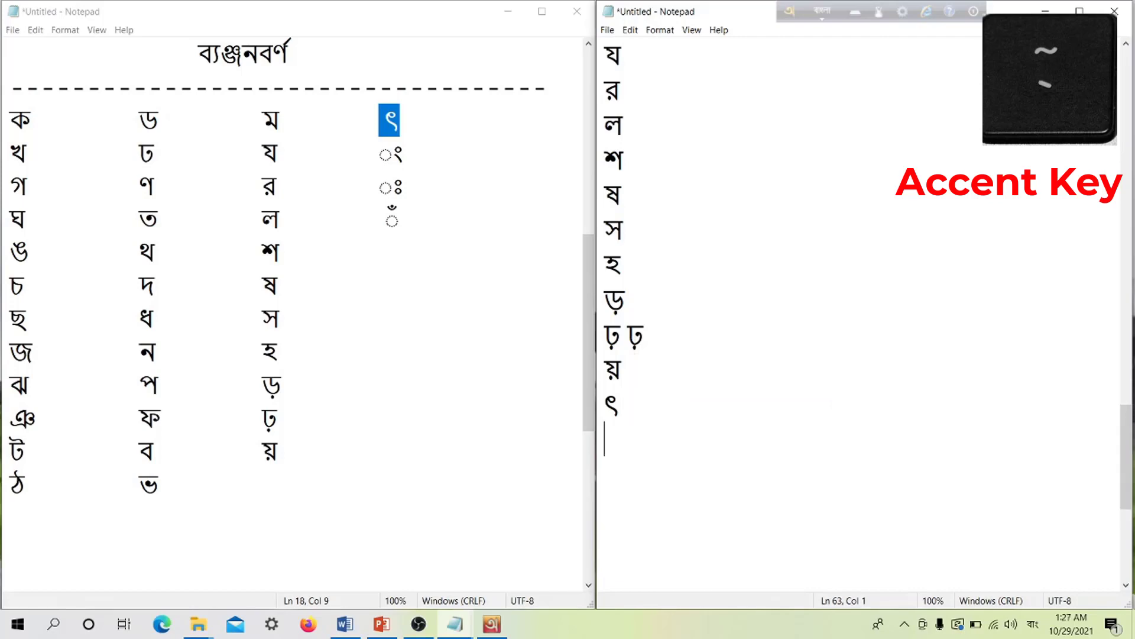
Highlight ং in the reference list and enter it twice below ৎ using the phonetic spelling "ng"
{"action": "left_click", "coordinate": [385, 153]}
{"action": "left_click_drag", "start_coordinate": [385, 153], "coordinate": [408, 154]}
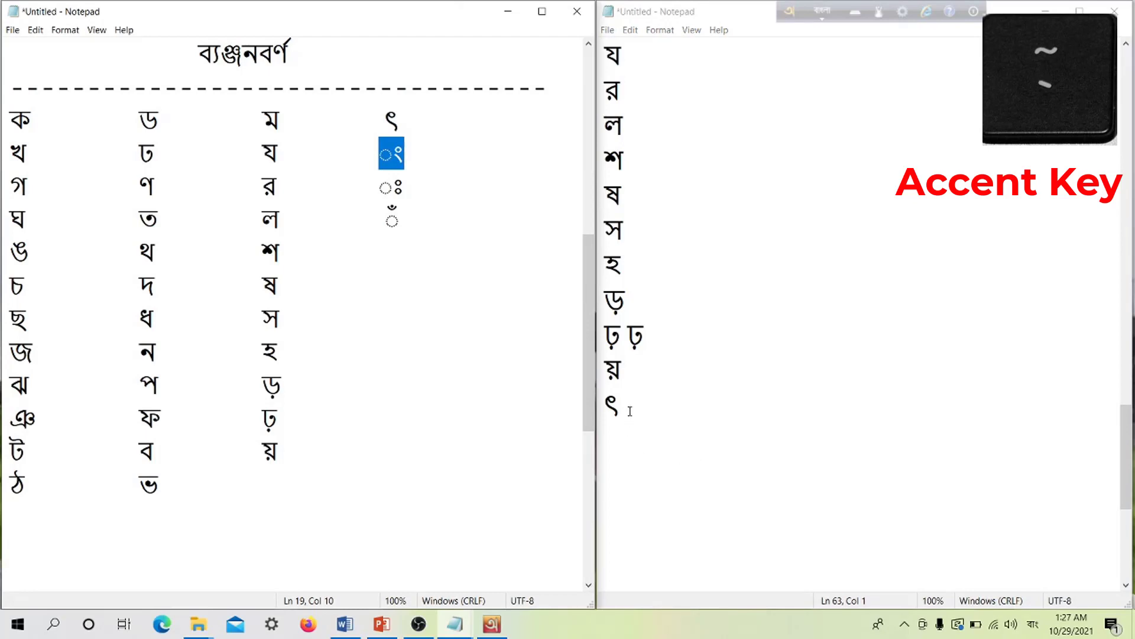
{"action": "key", "text": "alt+Tab"}
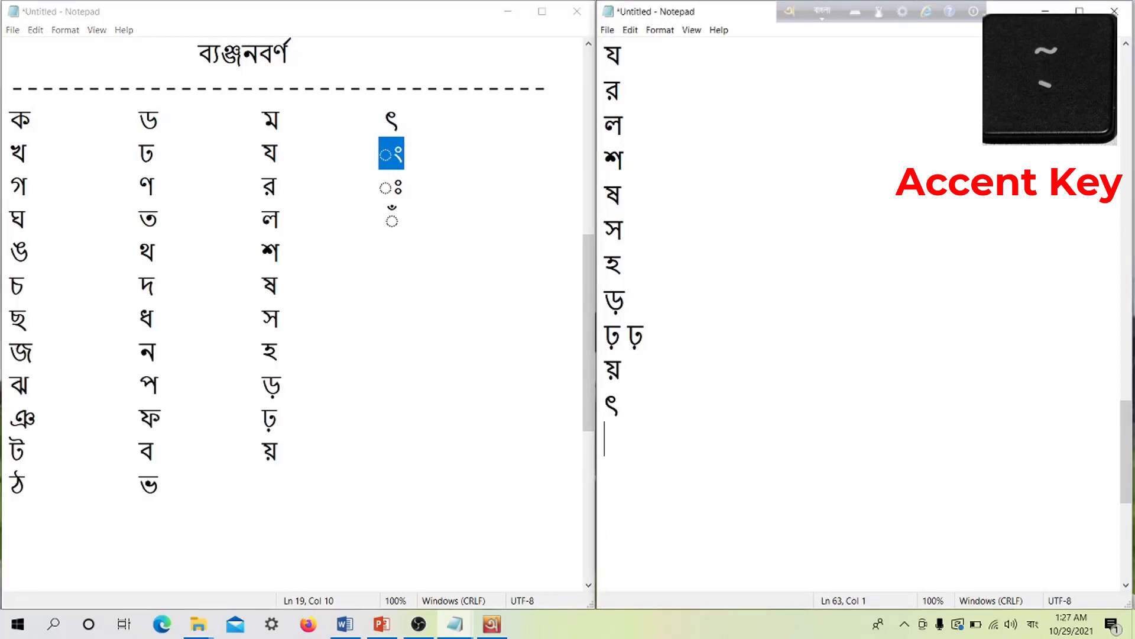
{"action": "type", "text": "ng"}
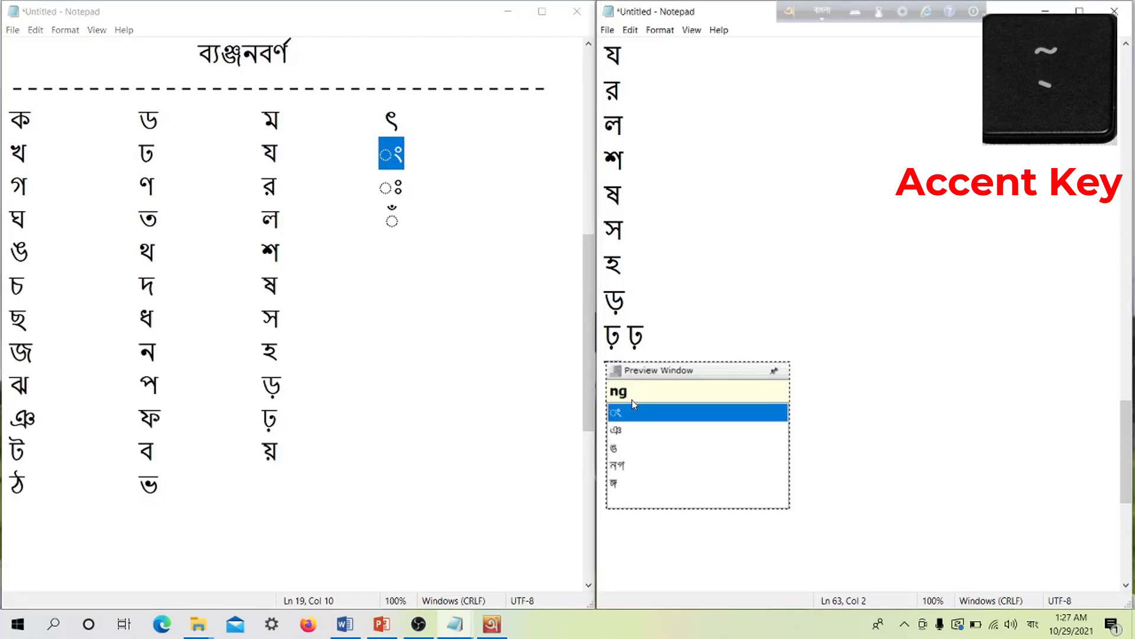
{"action": "type", "text": " n"}
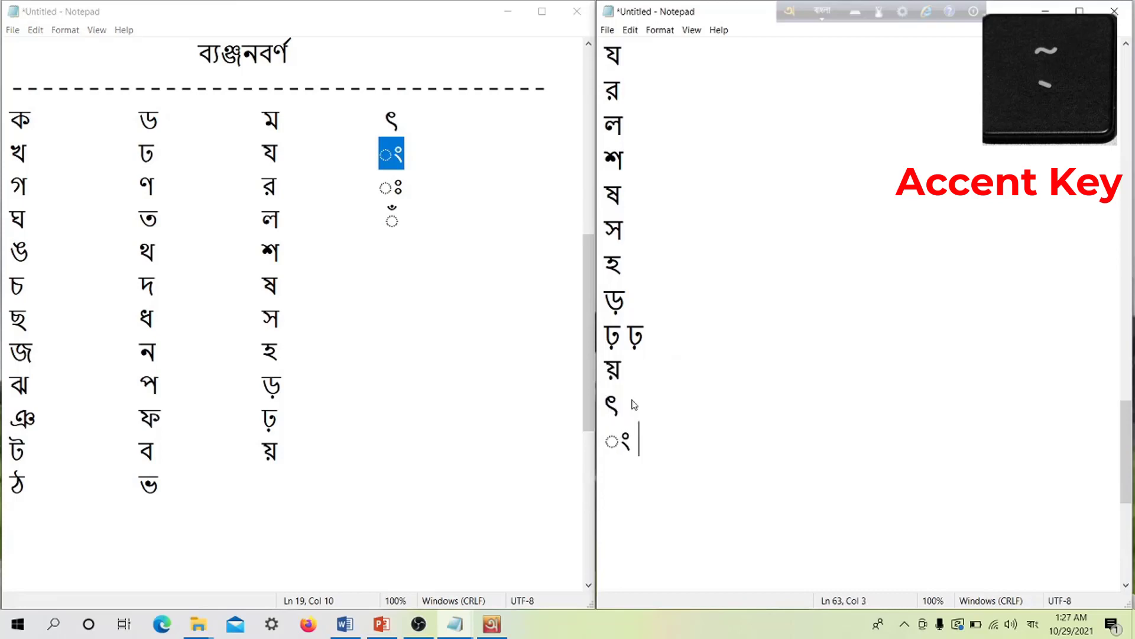
{"action": "type", "text": "g"}
Write the example word বাংলা beside the ং signs using the spelling "bangla", and replace it with a new line
{"action": "scroll", "coordinate": [673, 402], "scroll_direction": "down", "scroll_amount": 1}
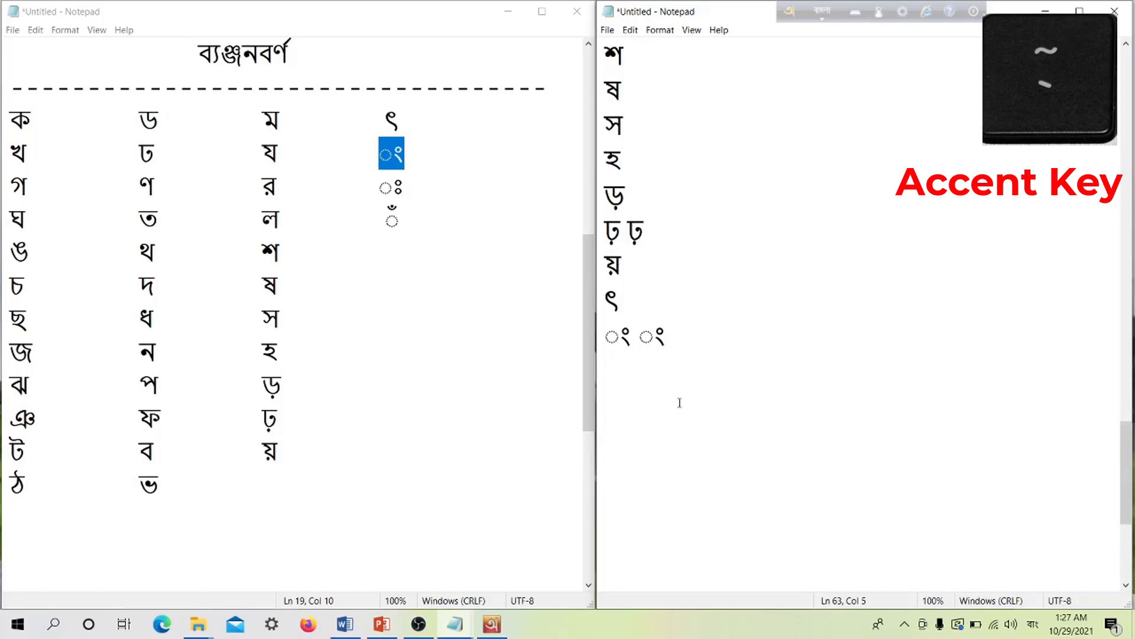
{"action": "type", "text": "b"}
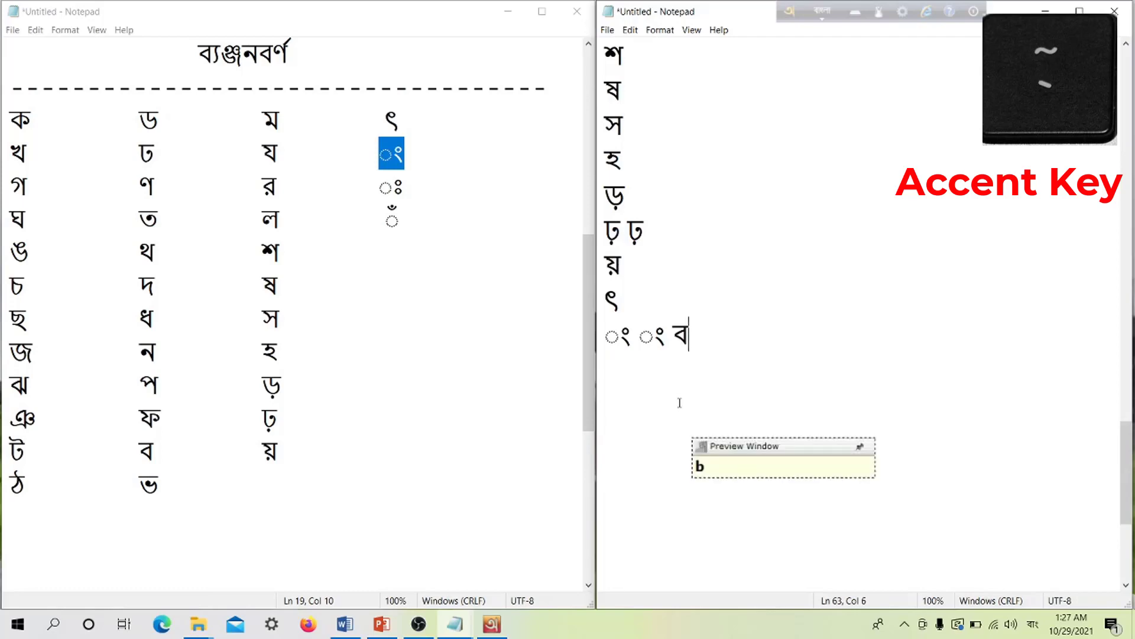
{"action": "type", "text": "a"}
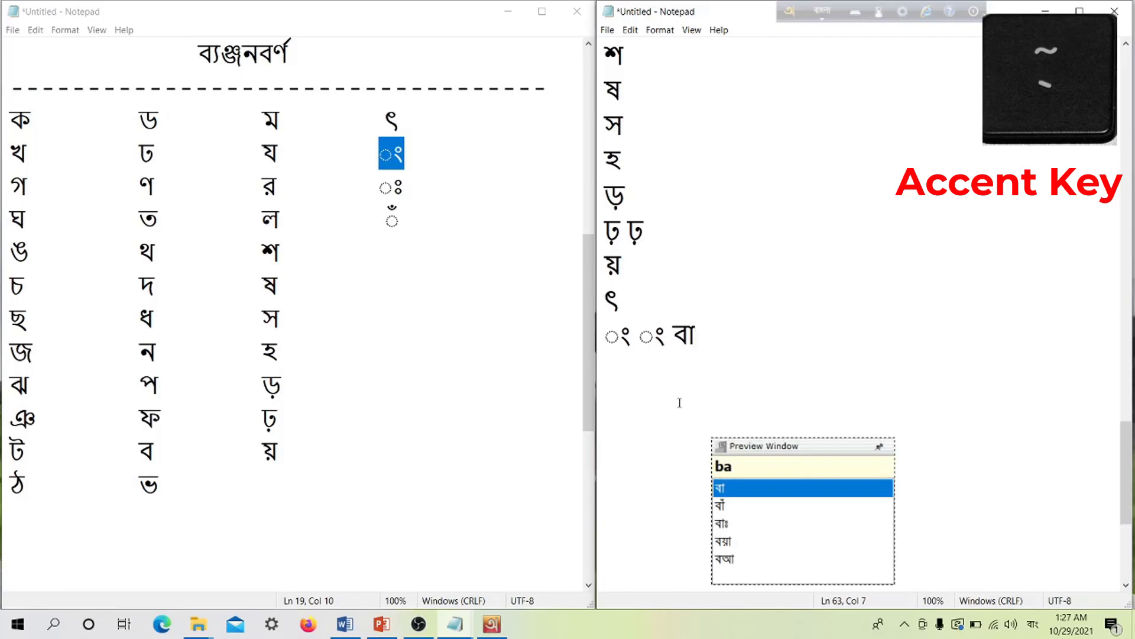
{"action": "type", "text": "ng"}
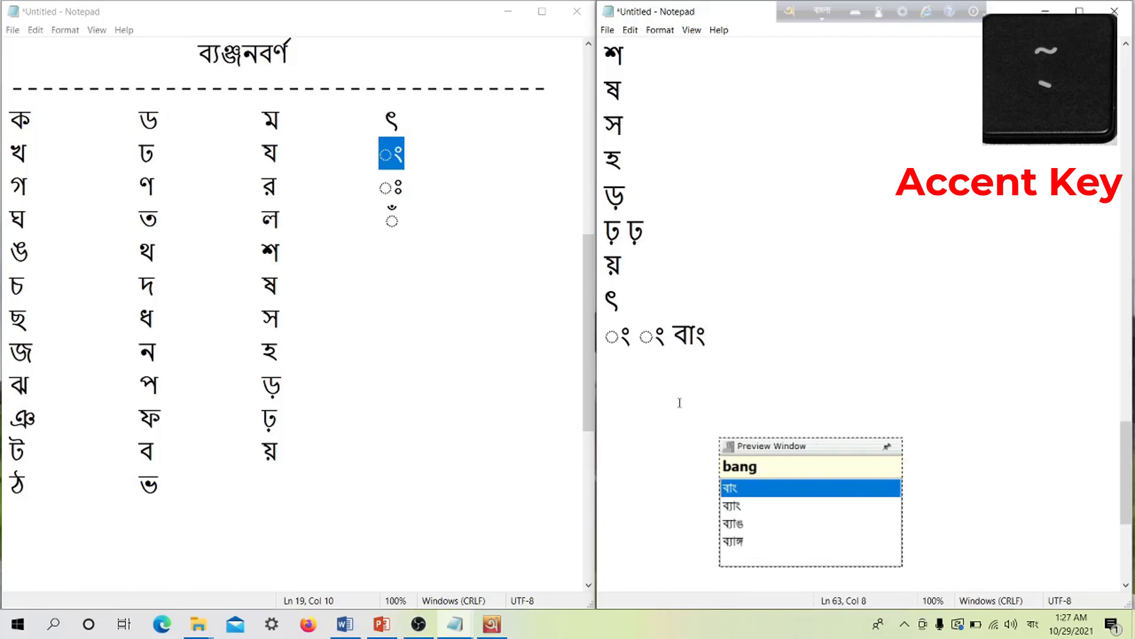
{"action": "type", "text": "la"}
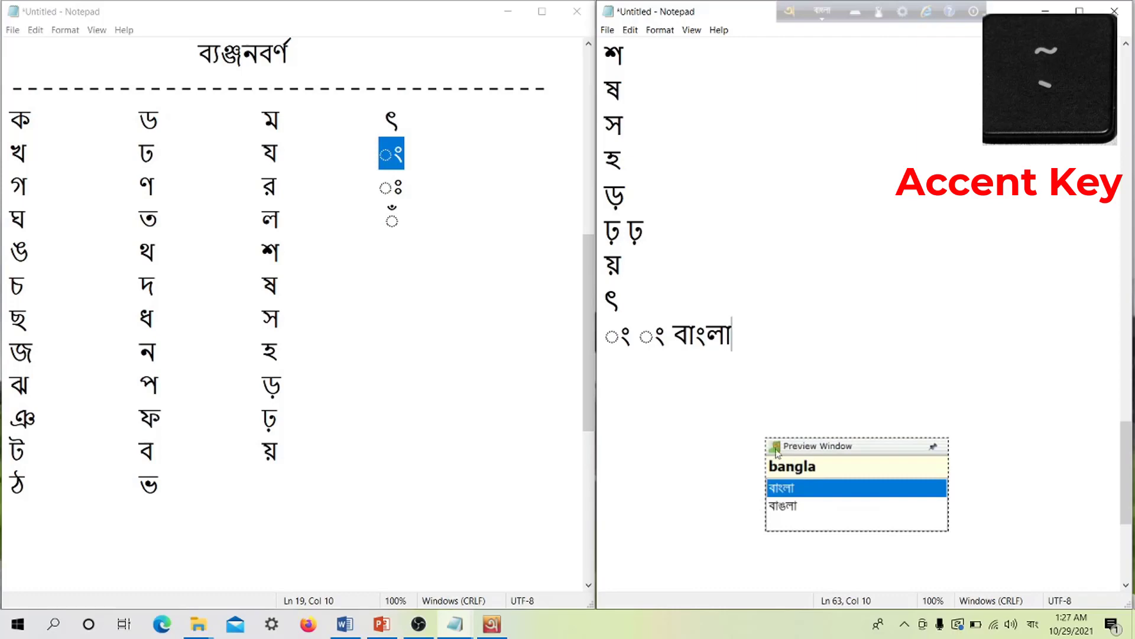
{"action": "double_click", "coordinate": [687, 336]}
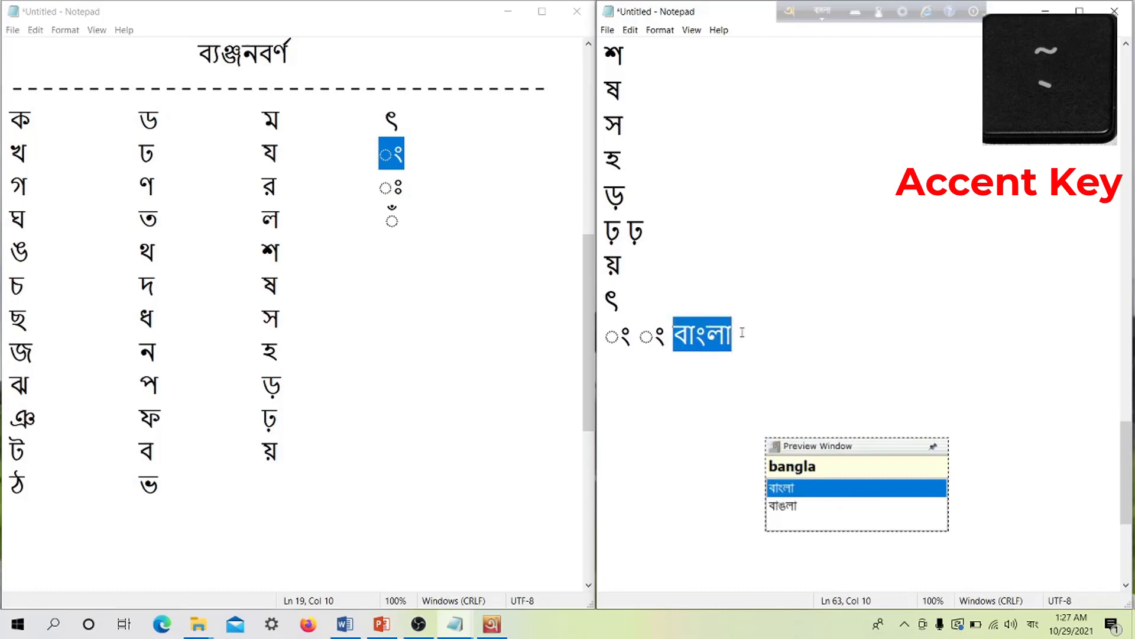
{"action": "key", "text": "Return"}
Highlight ঃ in the reference list and enter it below ং using ":", erase the repeated trial sign and start a new line
{"action": "left_click", "coordinate": [379, 186]}
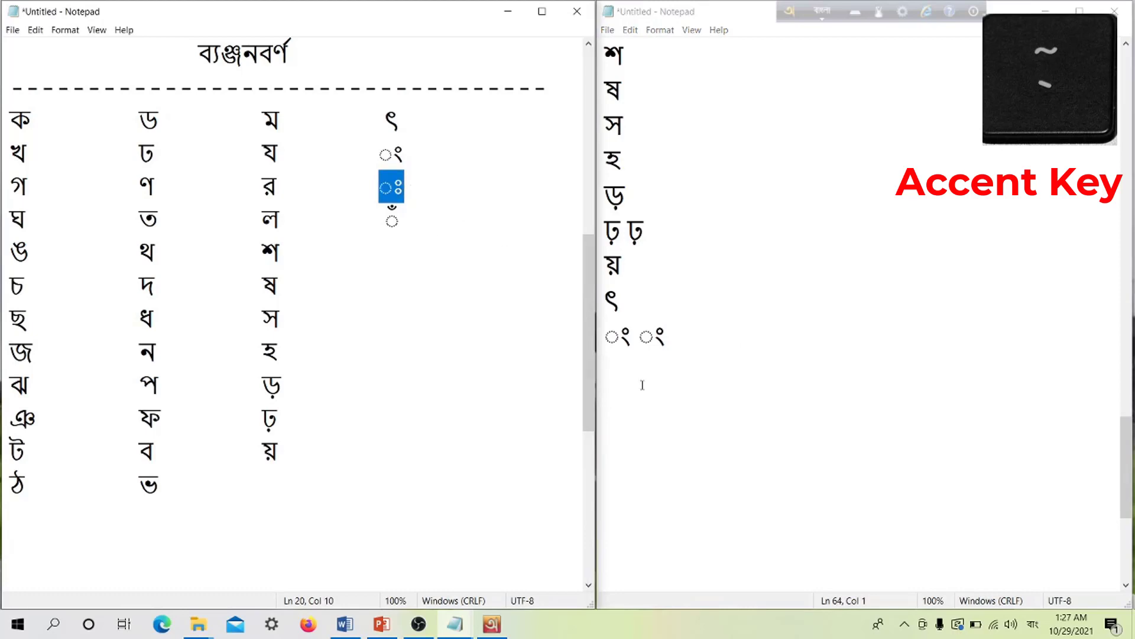
{"action": "left_click", "coordinate": [642, 364]}
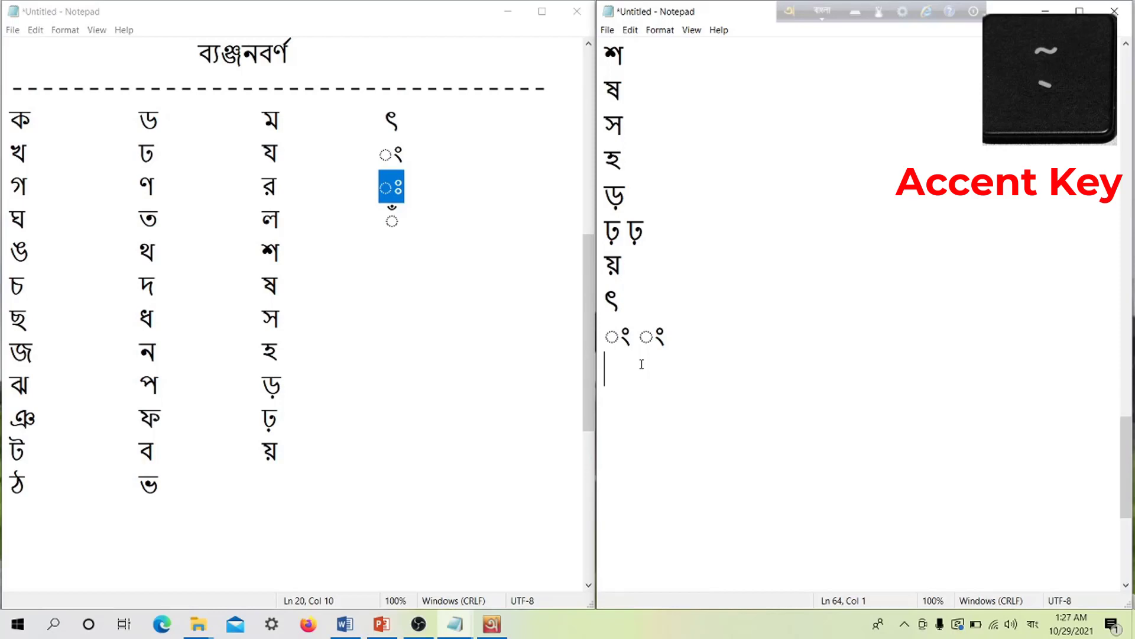
{"action": "type", "text": ":"}
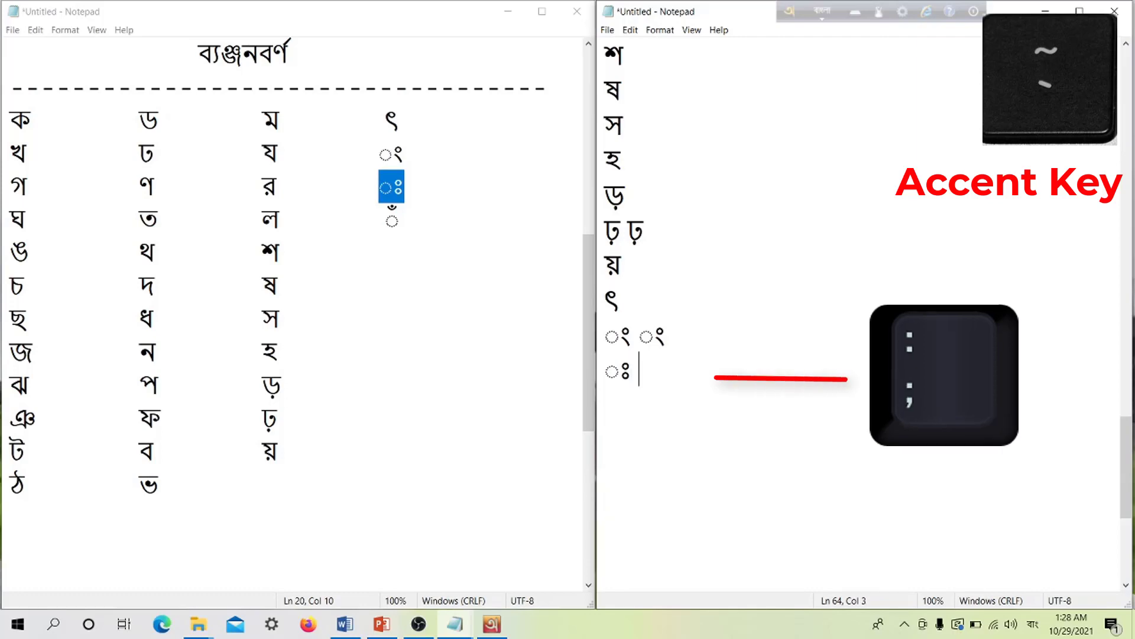
{"action": "type", "text": ":"}
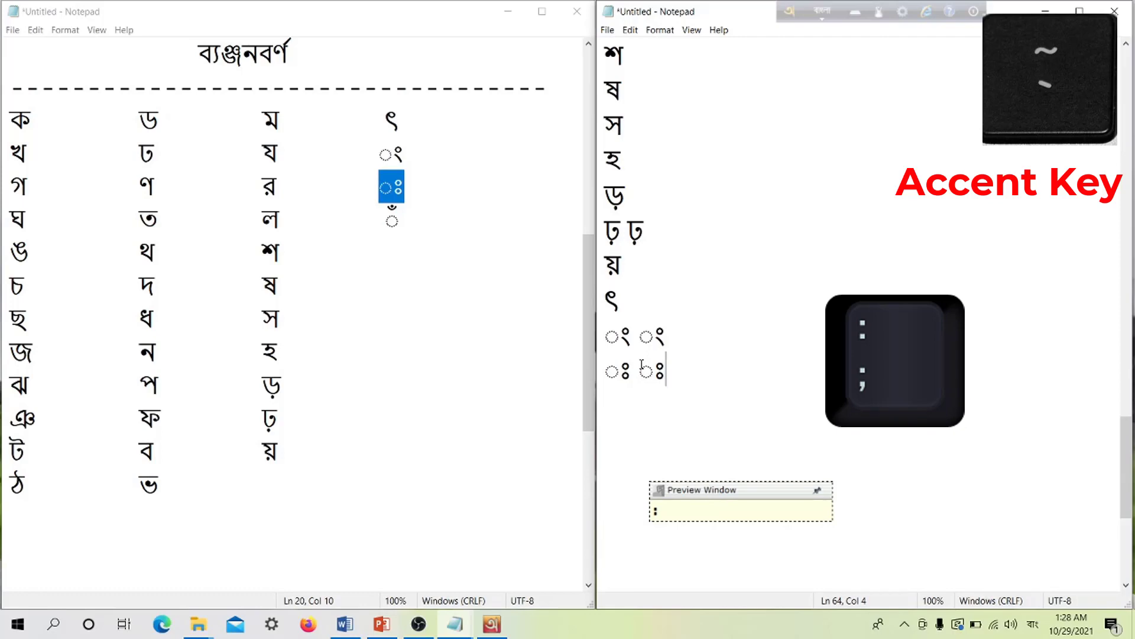
{"action": "key", "text": "BackSpace"}
{"action": "key", "text": "Return"}
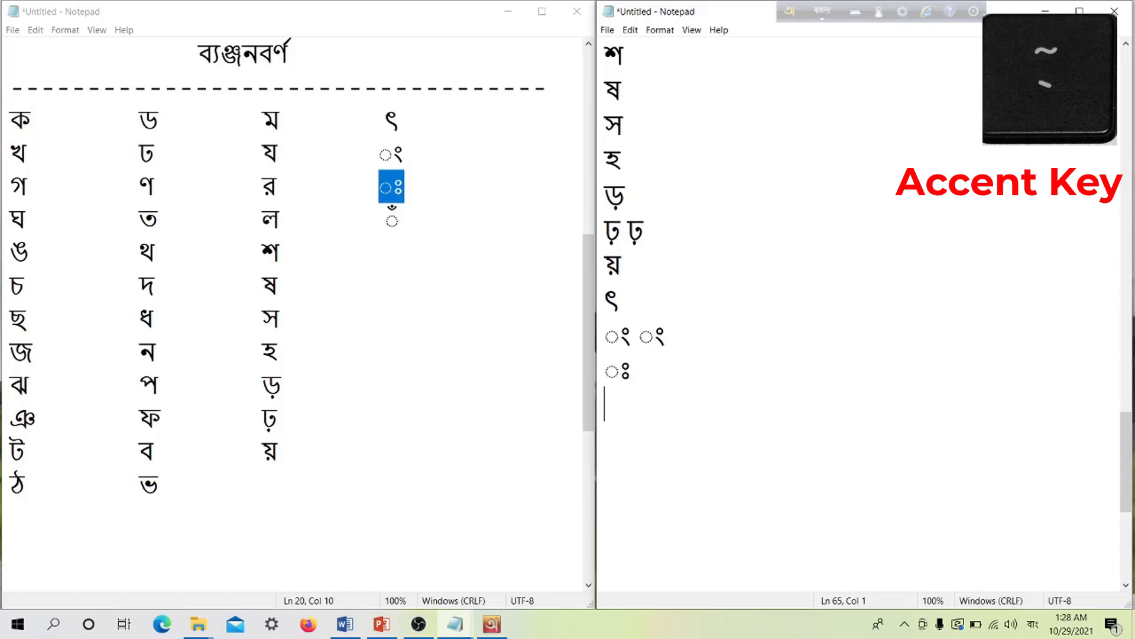
Enter the sign ঁ twice below ঃ using the phonetic spelling "^"
{"action": "type", "text": "^"}
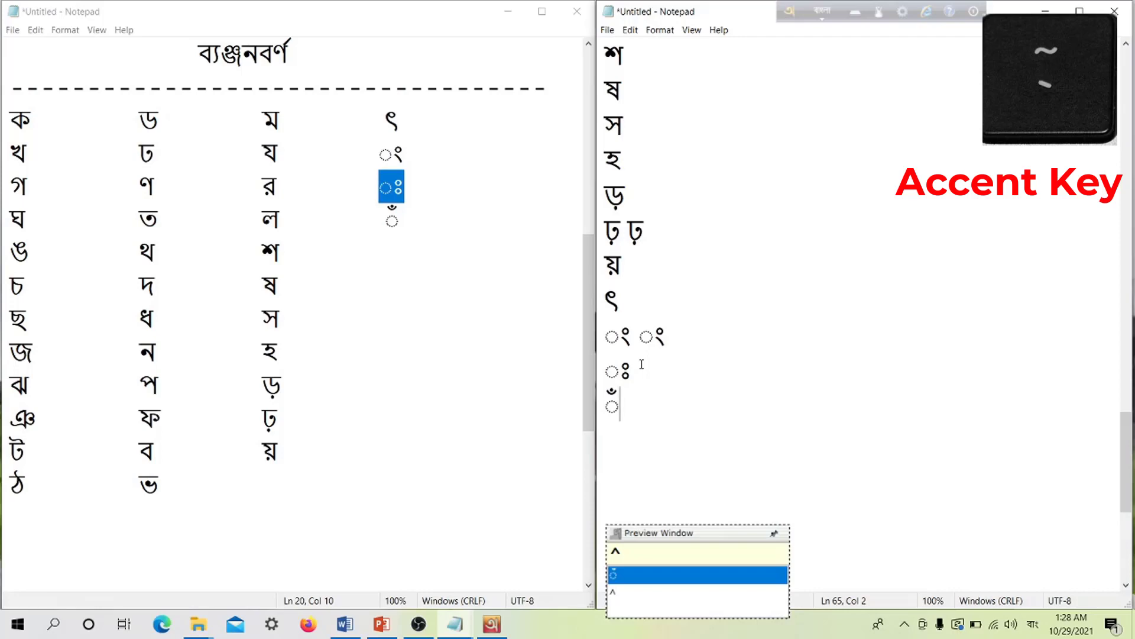
{"action": "type", "text": "^"}
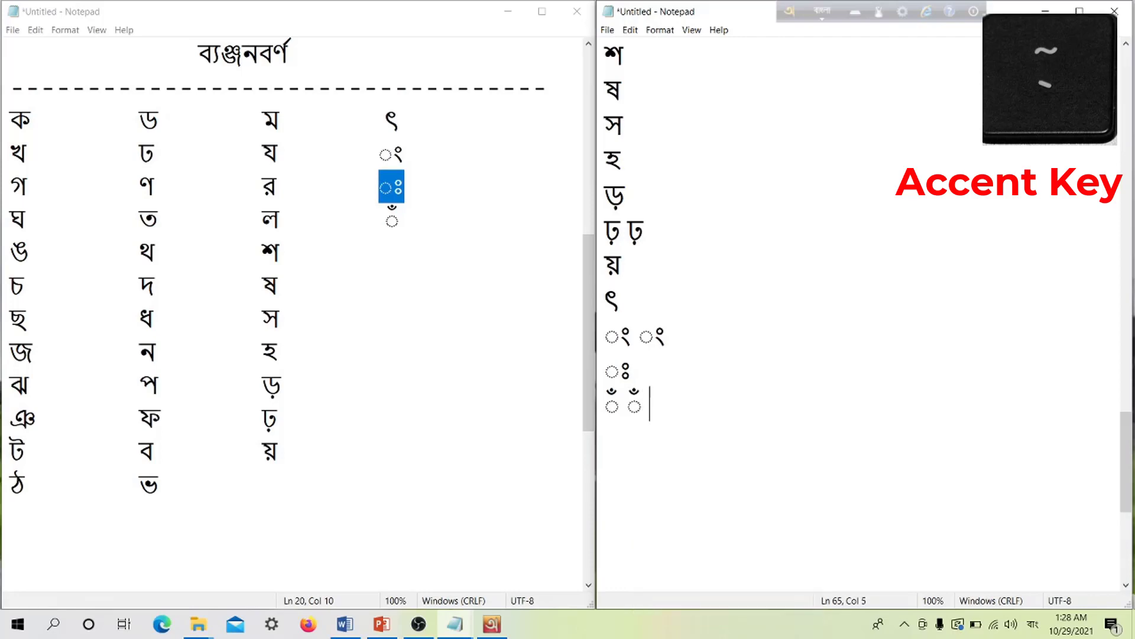
Write the example word চাঁদ beside the ঁ signs using the spelling "ca^d", and erase it again
{"action": "type", "text": " c"}
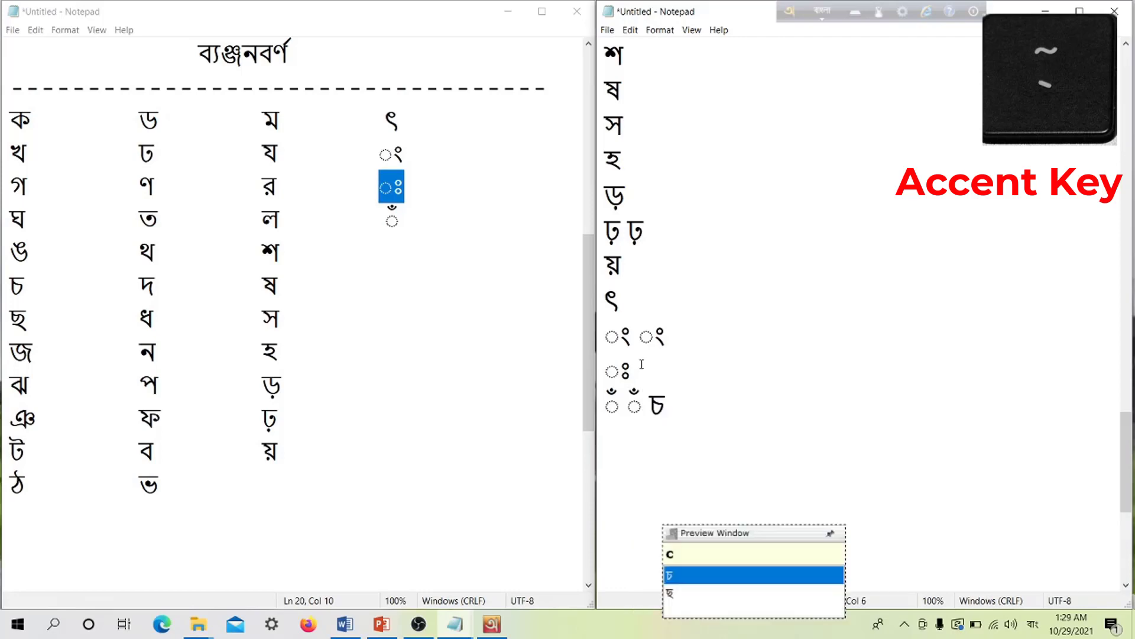
{"action": "type", "text": "a"}
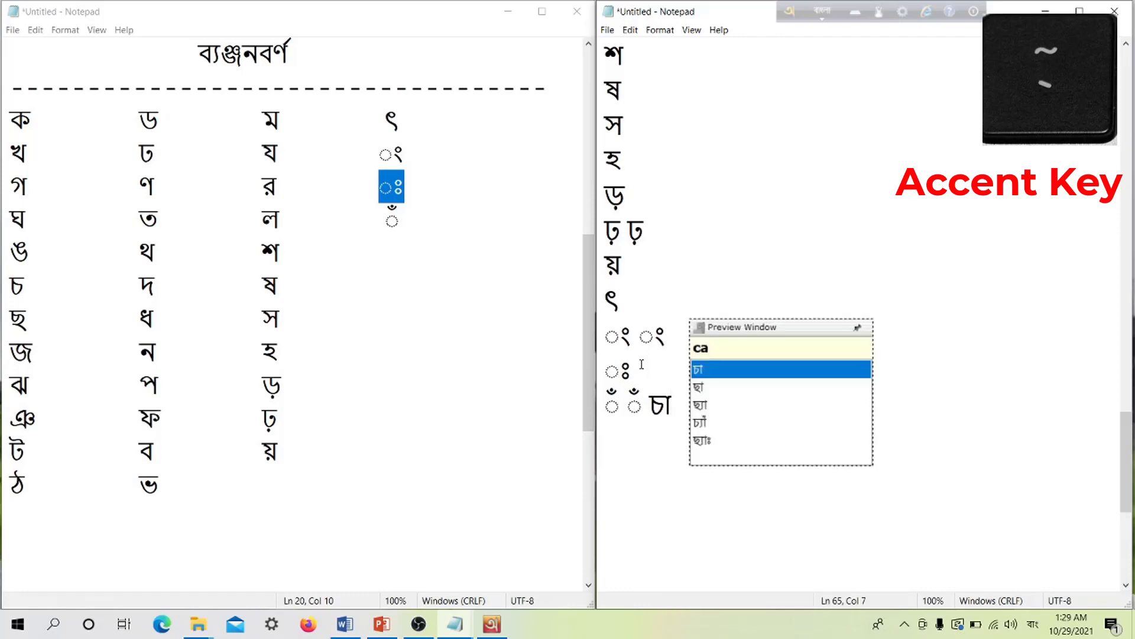
{"action": "type", "text": "^"}
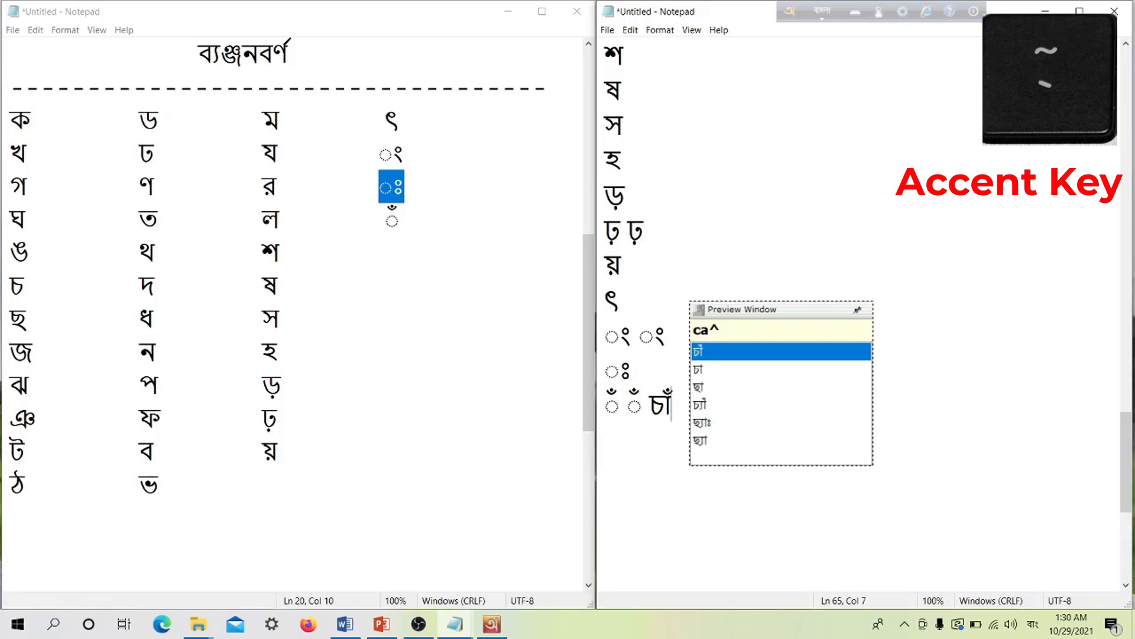
{"action": "type", "text": "d"}
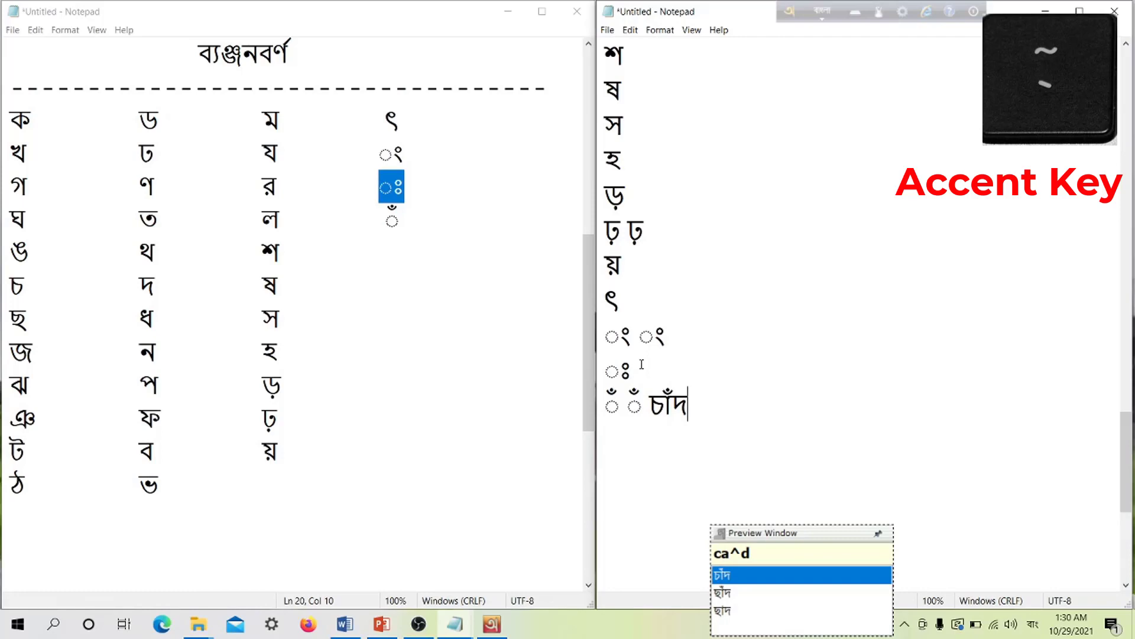
{"action": "key", "text": "BackSpace"}
{"action": "key", "text": "BackSpace"}
{"action": "key", "text": "BackSpace"}
{"action": "key", "text": "BackSpace"}
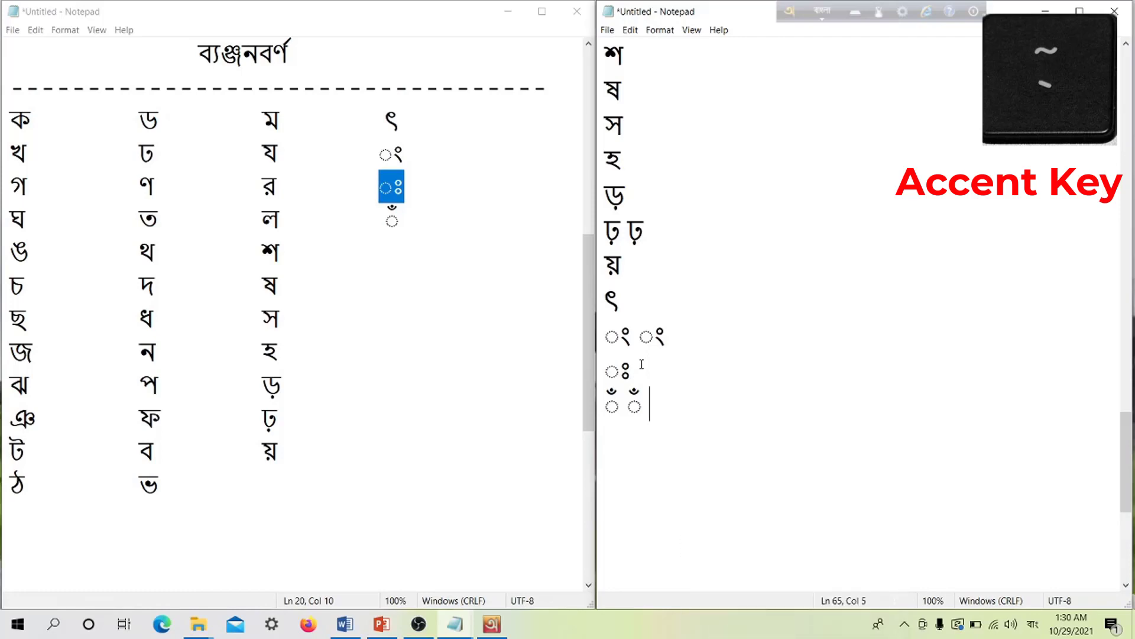
Review the consonants in the reference list against the letters entered in the practice document
{"action": "scroll", "coordinate": [350, 367], "scroll_direction": "up", "scroll_amount": 5}
{"action": "scroll", "coordinate": [350, 367], "scroll_direction": "down", "scroll_amount": 7}
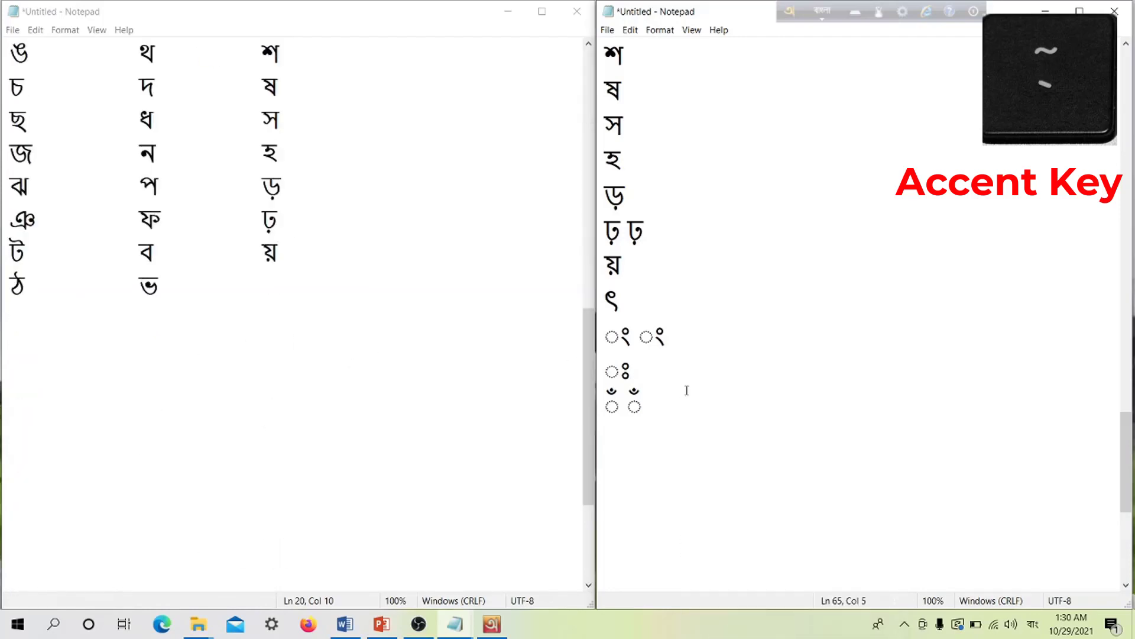
{"action": "scroll", "coordinate": [687, 388], "scroll_direction": "up", "scroll_amount": 15}
{"action": "scroll", "coordinate": [690, 386], "scroll_direction": "down", "scroll_amount": 10}
{"action": "scroll", "coordinate": [354, 348], "scroll_direction": "up", "scroll_amount": 4}
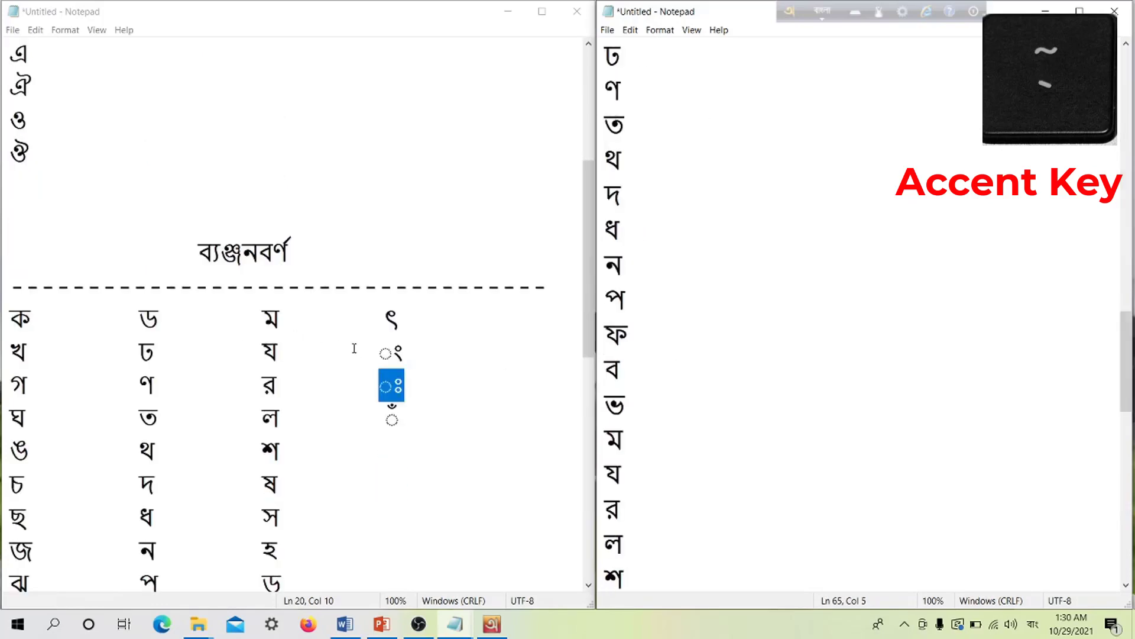
{"action": "scroll", "coordinate": [354, 347], "scroll_direction": "down", "scroll_amount": 1}
{"action": "scroll", "coordinate": [463, 347], "scroll_direction": "down", "scroll_amount": 1}
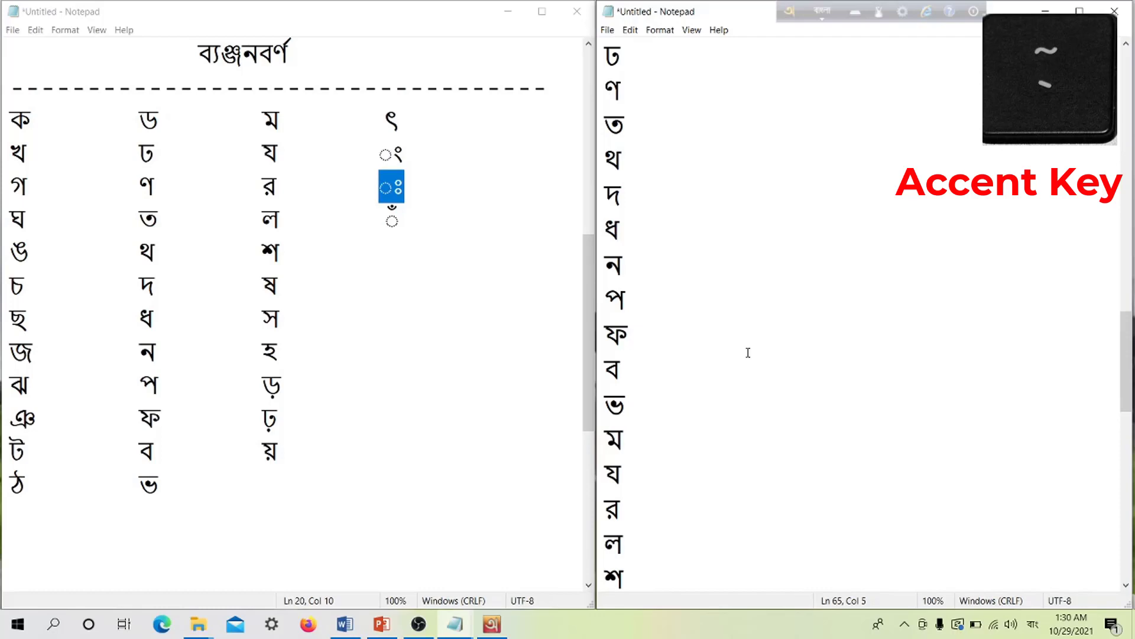
{"action": "scroll", "coordinate": [828, 325], "scroll_direction": "down", "scroll_amount": 5}
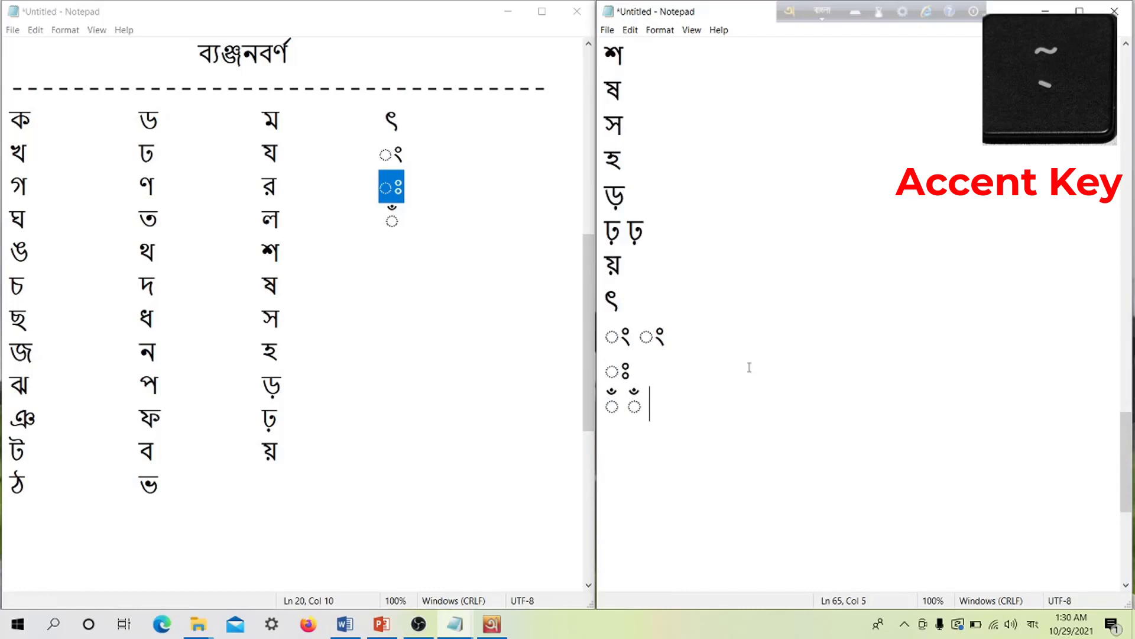
Start a new line below the ঁ signs and write the word বিশ্ব twice using the spelling "bi`Sw"
{"action": "scroll", "coordinate": [771, 366], "scroll_direction": "down", "scroll_amount": 1}
{"action": "key", "text": "Return"}
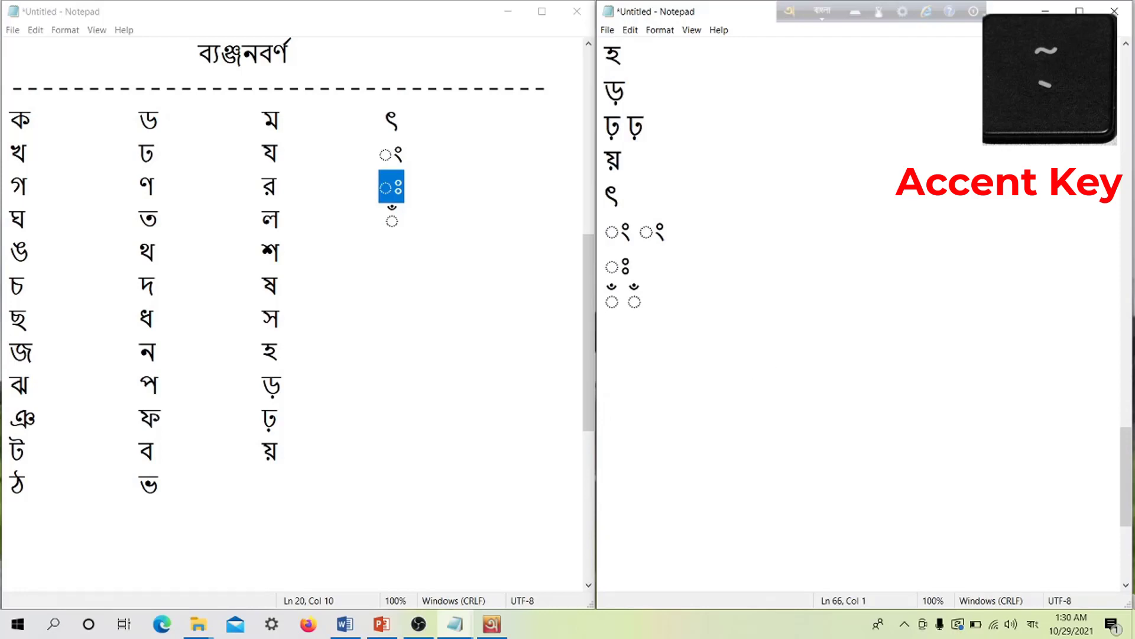
{"action": "key", "text": "Return"}
{"action": "type", "text": "w"}
{"action": "key", "text": "BackSpace"}
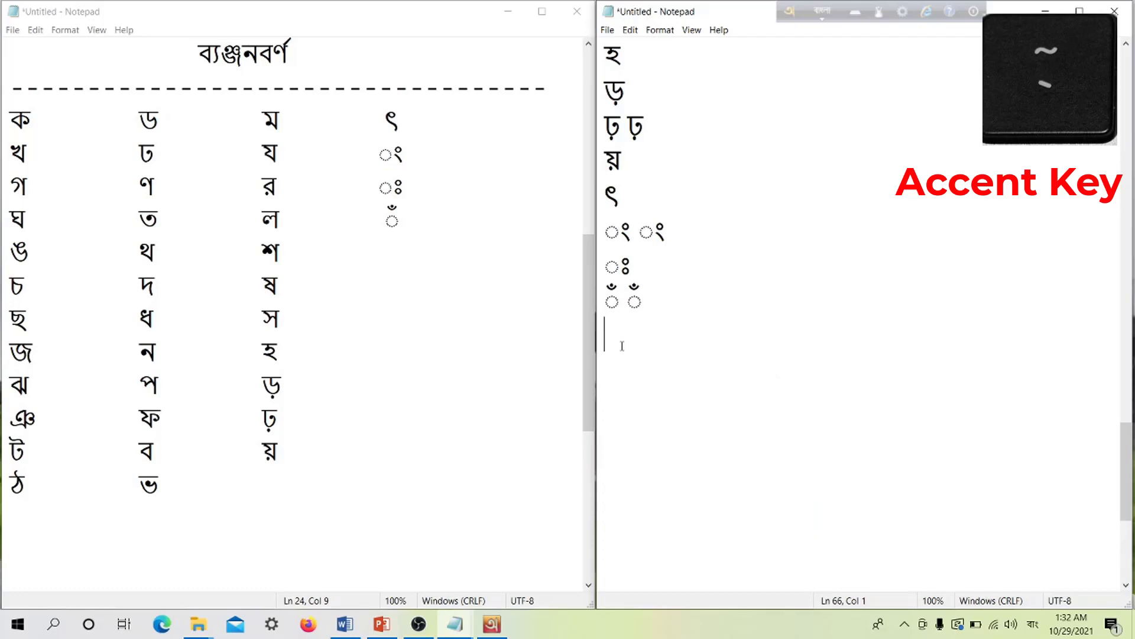
{"action": "type", "text": "bi"}
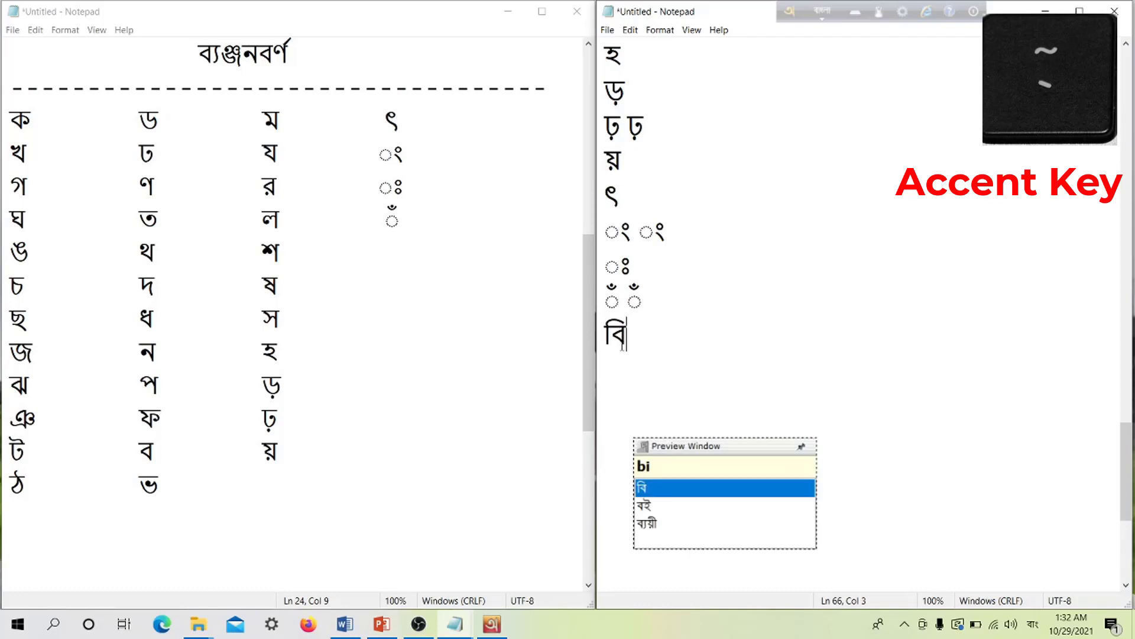
{"action": "type", "text": "`"}
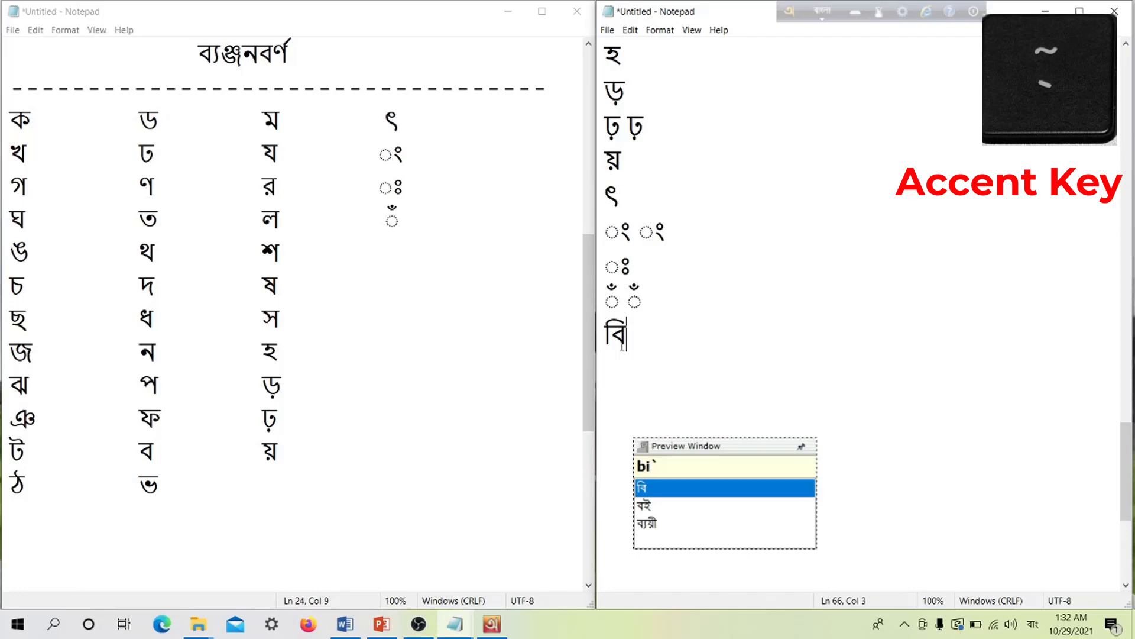
{"action": "type", "text": "Sw"}
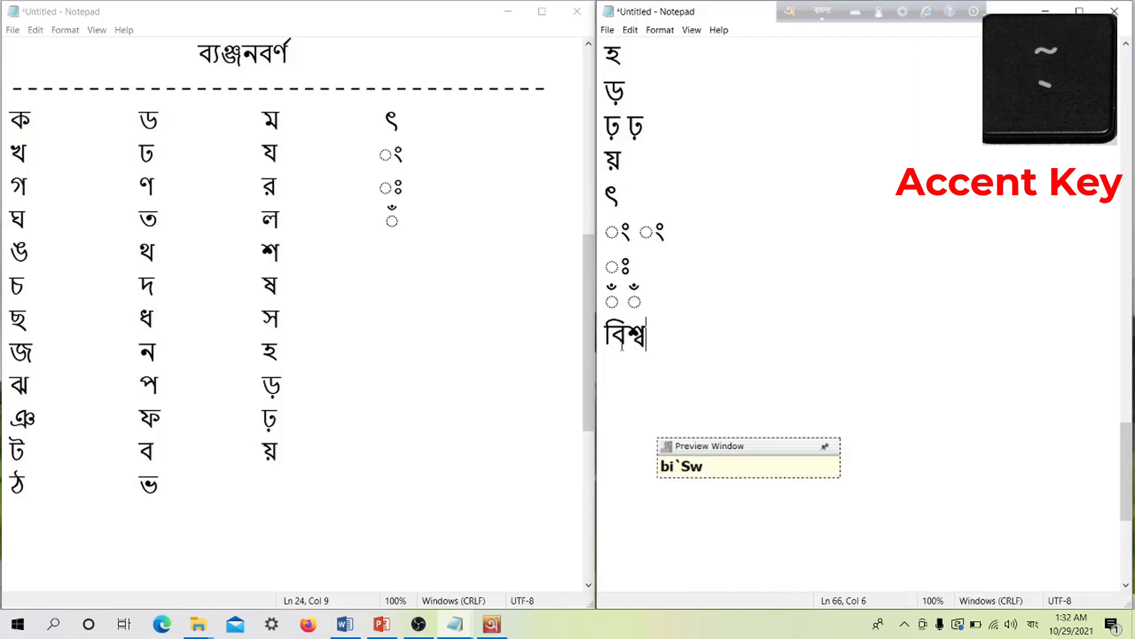
{"action": "type", "text": " bi`Sw "}
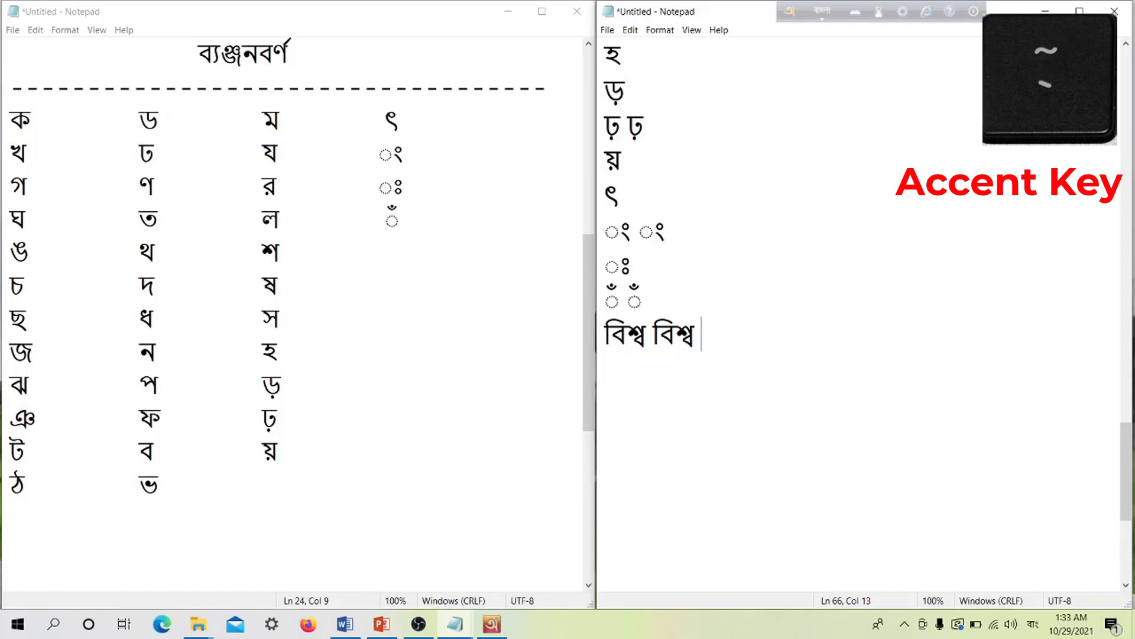
Write the conjunct শ্ব on its own after the two words using the spelling "Sw", and start a new line
{"action": "type", "text": "S"}
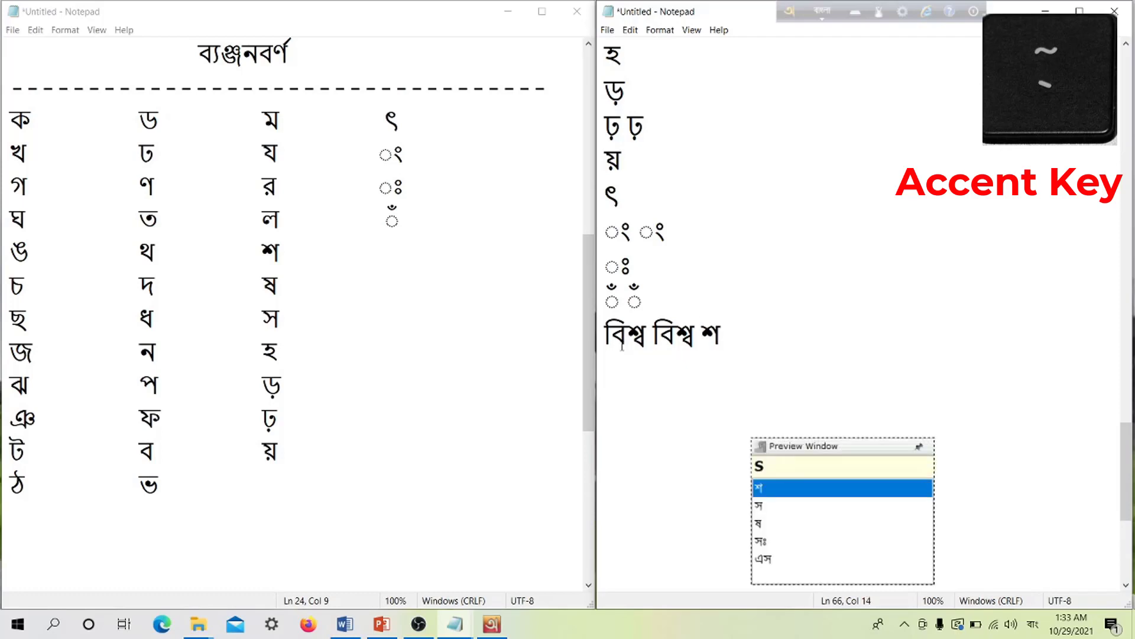
{"action": "type", "text": "w"}
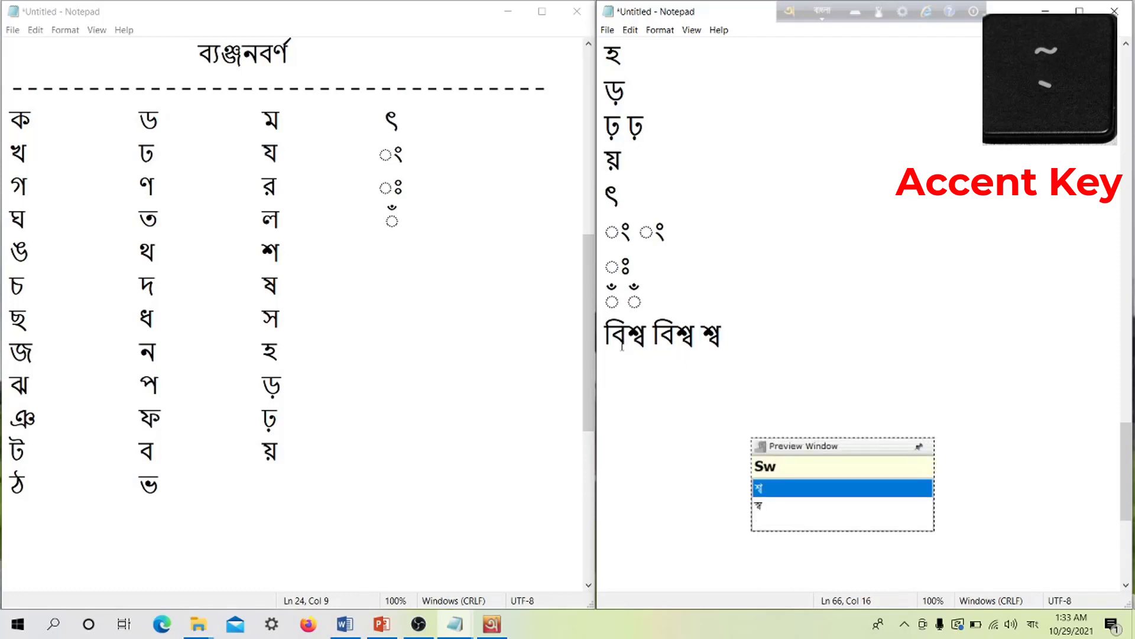
{"action": "key", "text": "Return"}
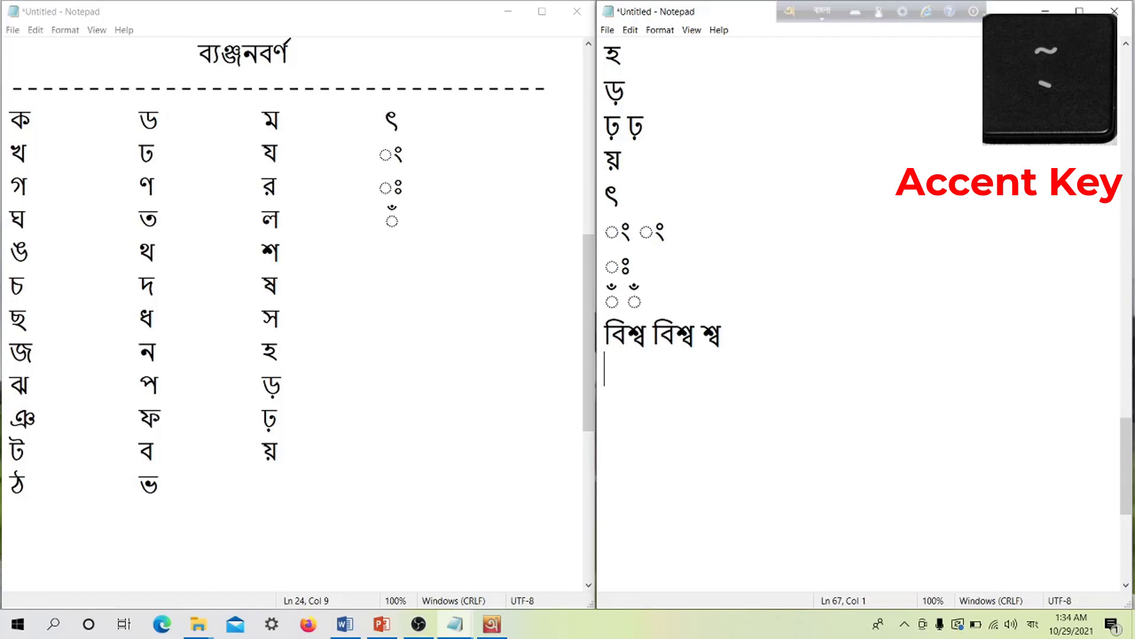
Write the word বাক্য using the spelling "bakZ" and start a new line
{"action": "type", "text": "ba"}
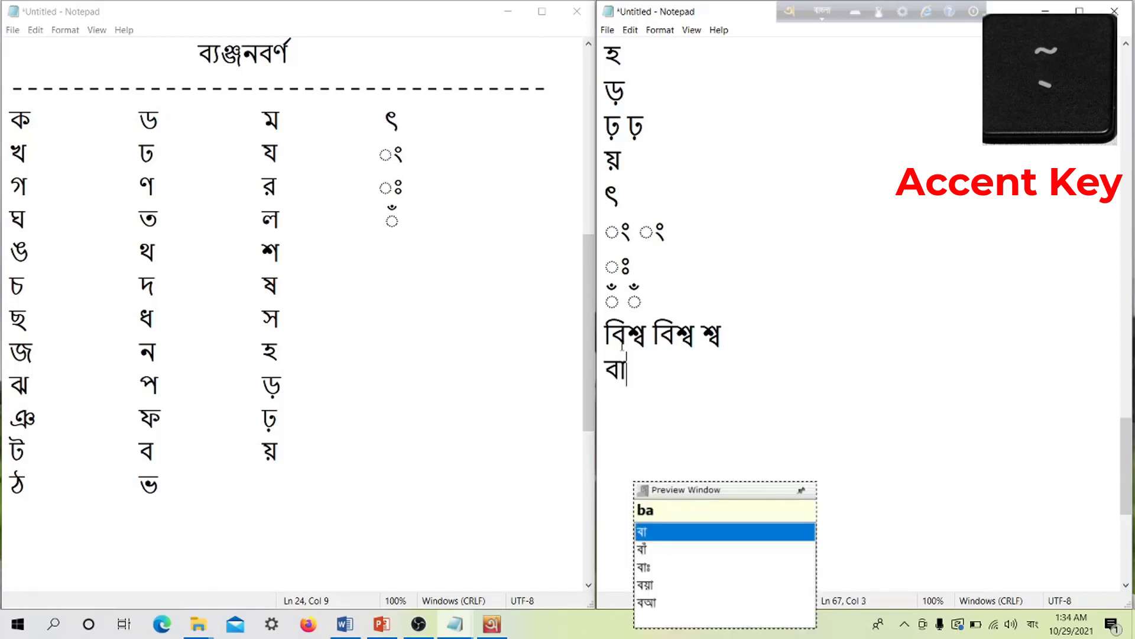
{"action": "type", "text": "k"}
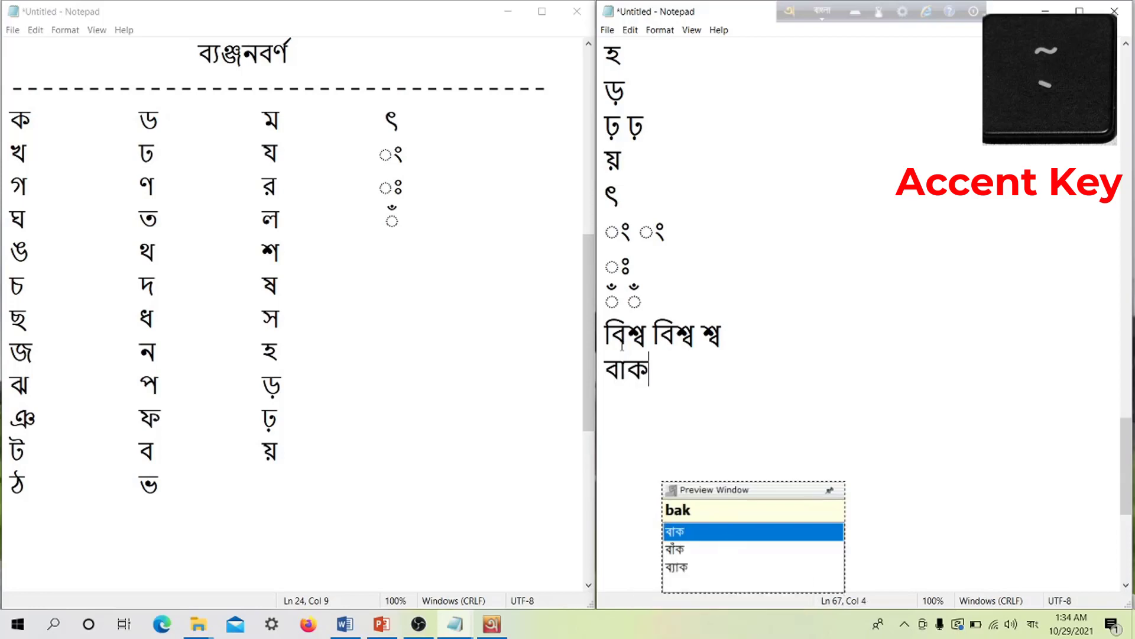
{"action": "key", "text": "grave"}
{"action": "type", "text": "Z"}
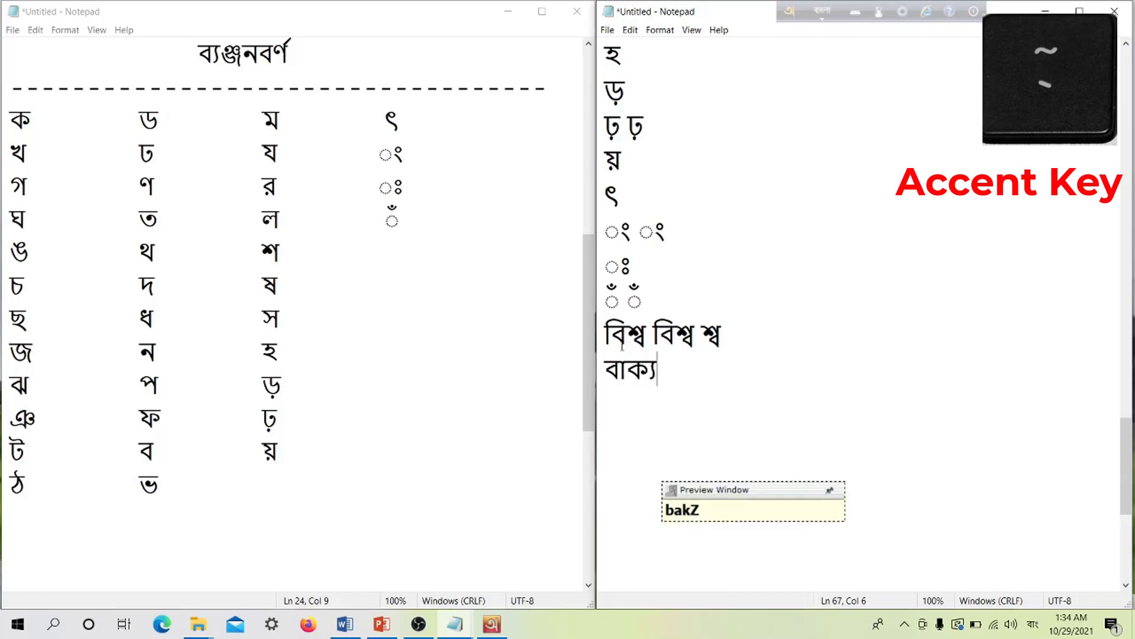
{"action": "key", "text": "Return"}
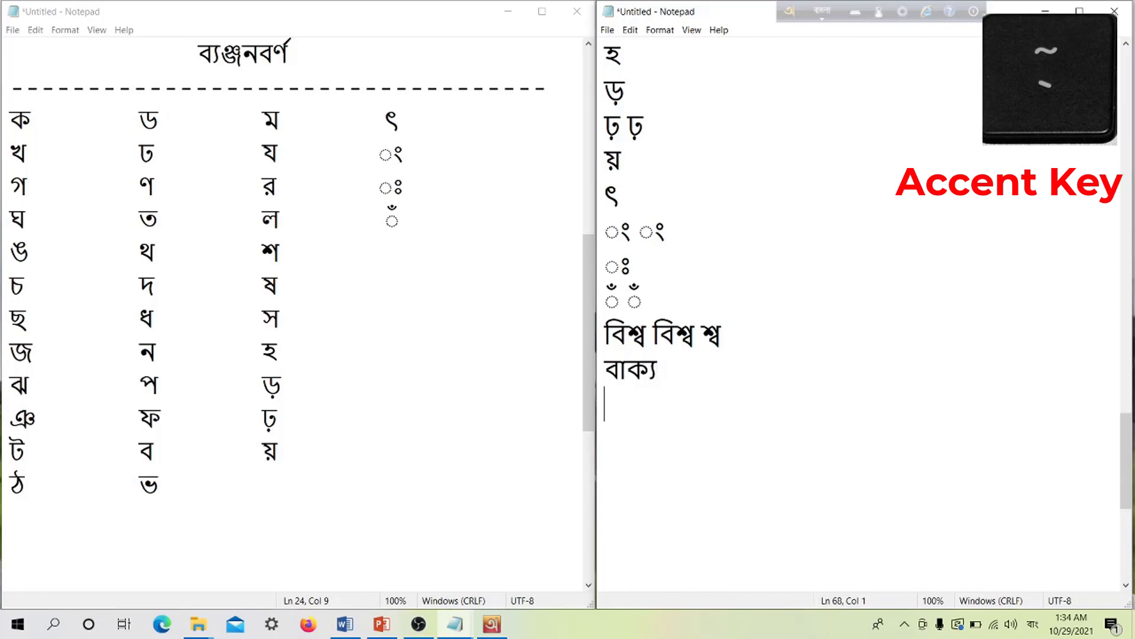
Write ক্য four times below বাক্য, alternating the spellings "kZ" and "ky"
{"action": "type", "text": "k"}
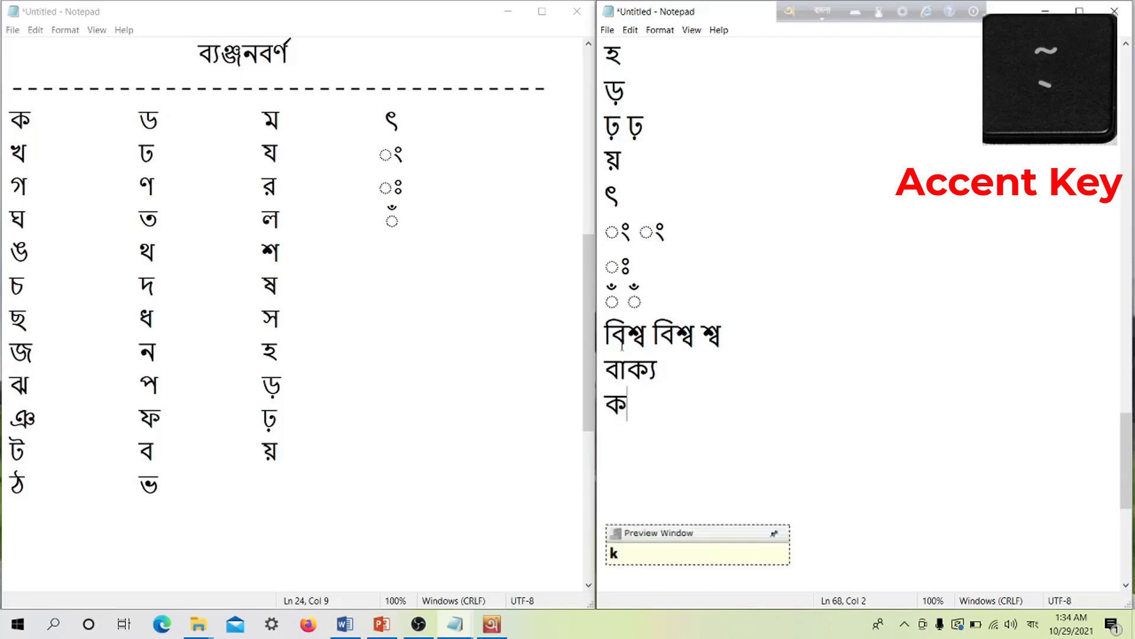
{"action": "type", "text": "Z"}
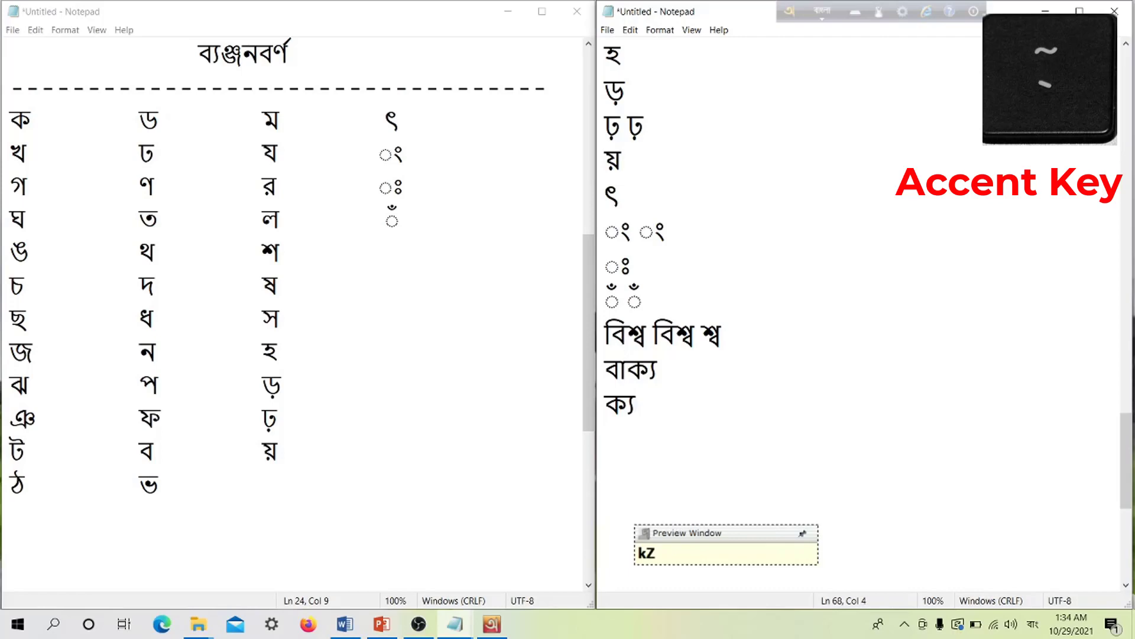
{"action": "type", "text": " ky "}
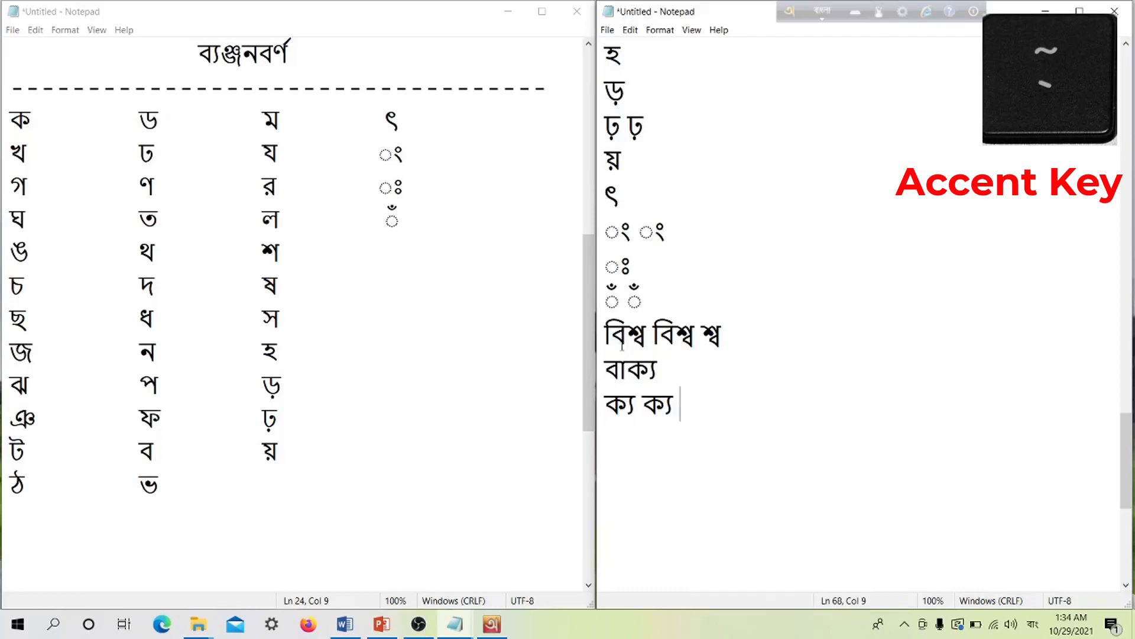
{"action": "type", "text": "k"}
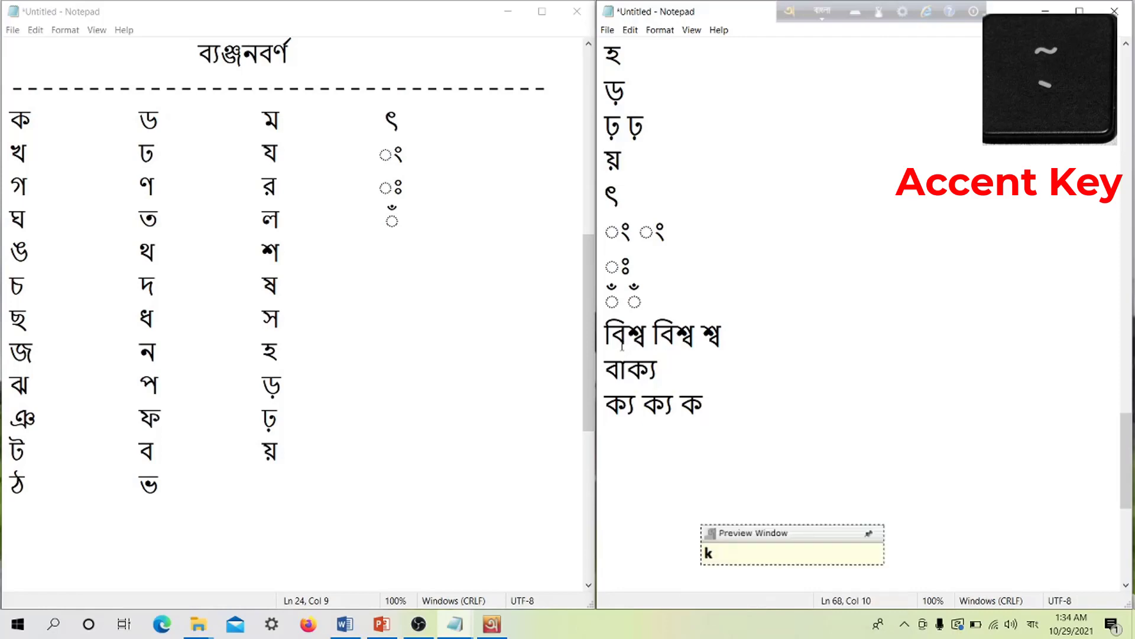
{"action": "type", "text": "Z"}
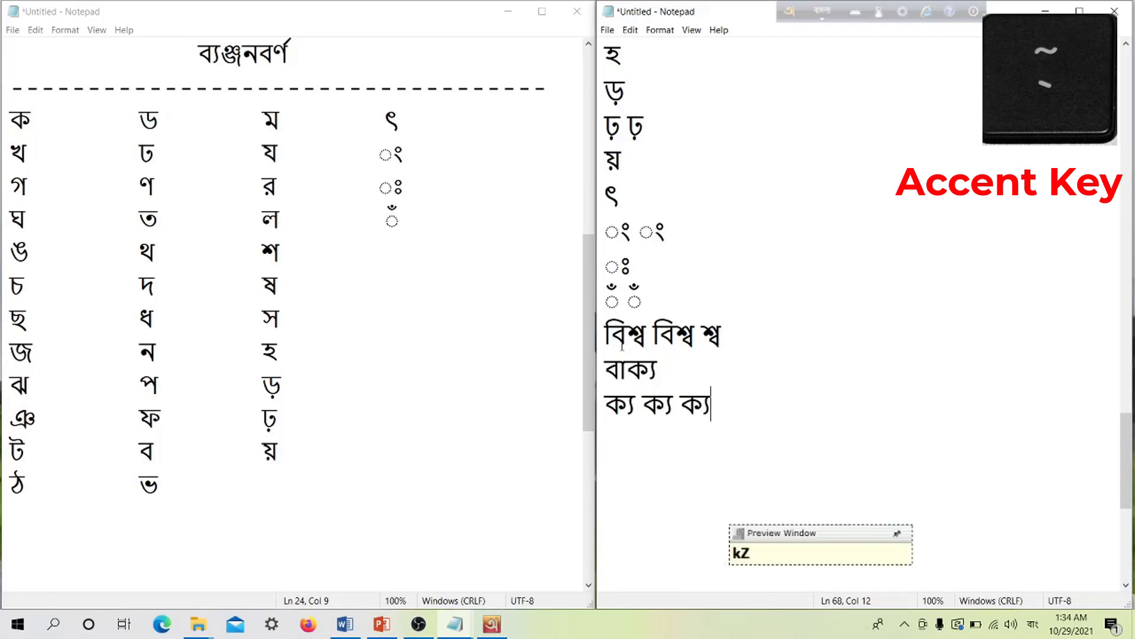
{"action": "type", "text": " ky"}
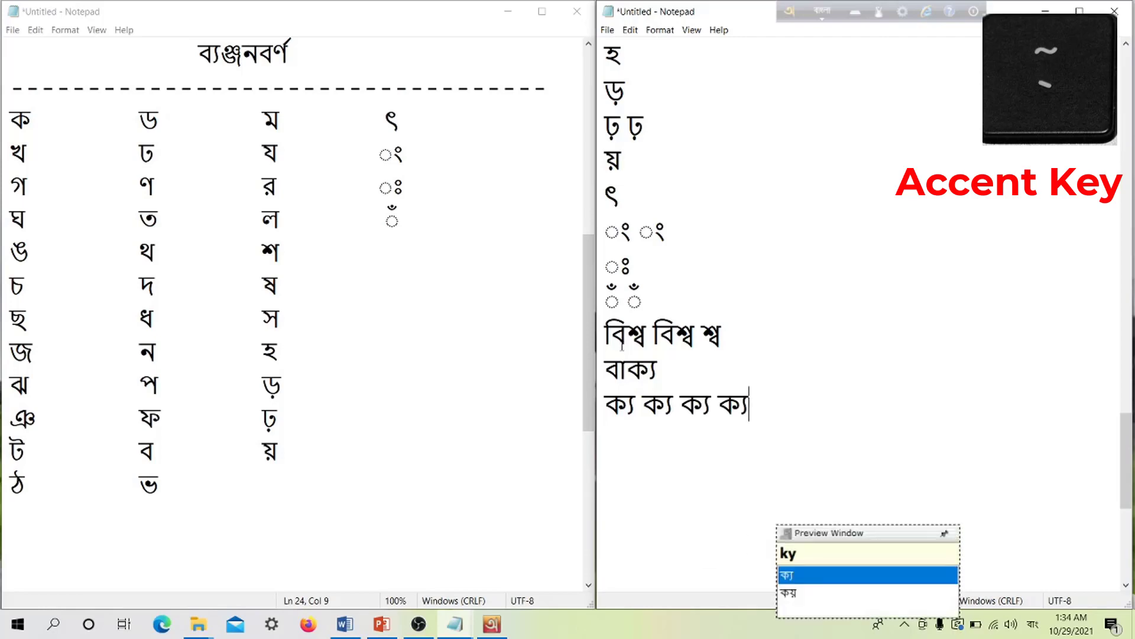
Add ব্য twice on the same line, first with the spelling "by" and again with "bZ"
{"action": "type", "text": " b"}
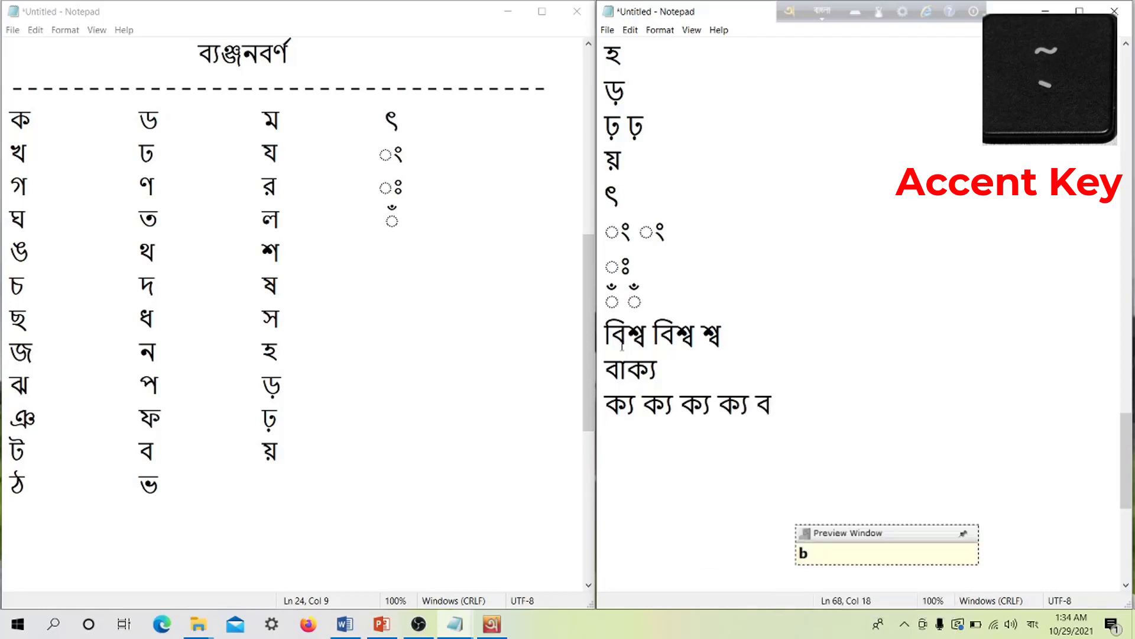
{"action": "type", "text": "y "}
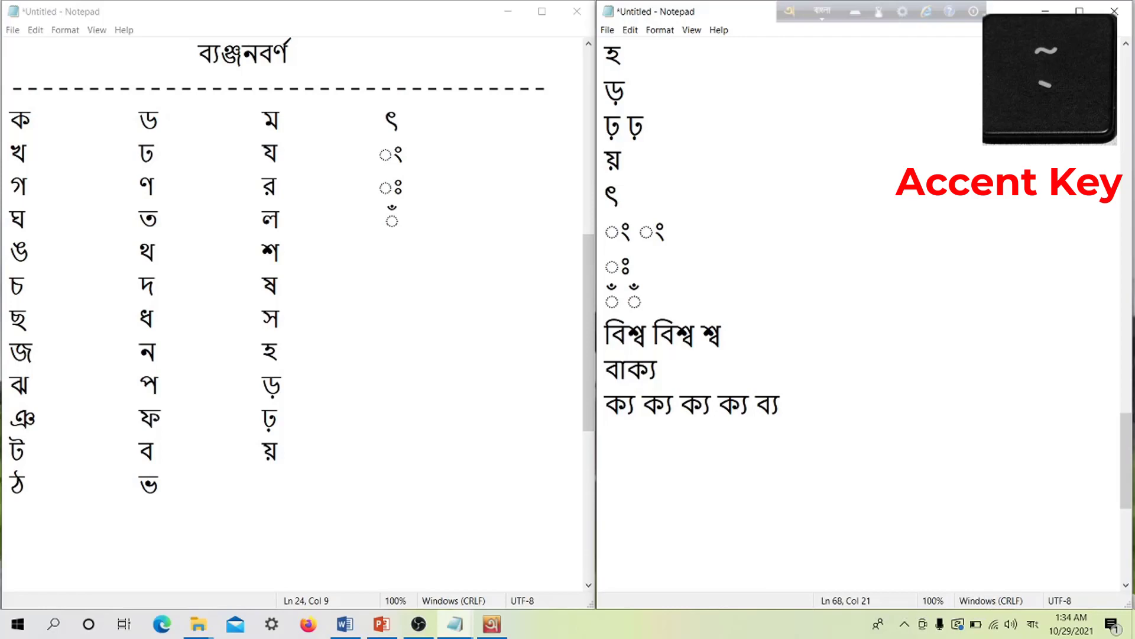
{"action": "type", "text": "bZ"}
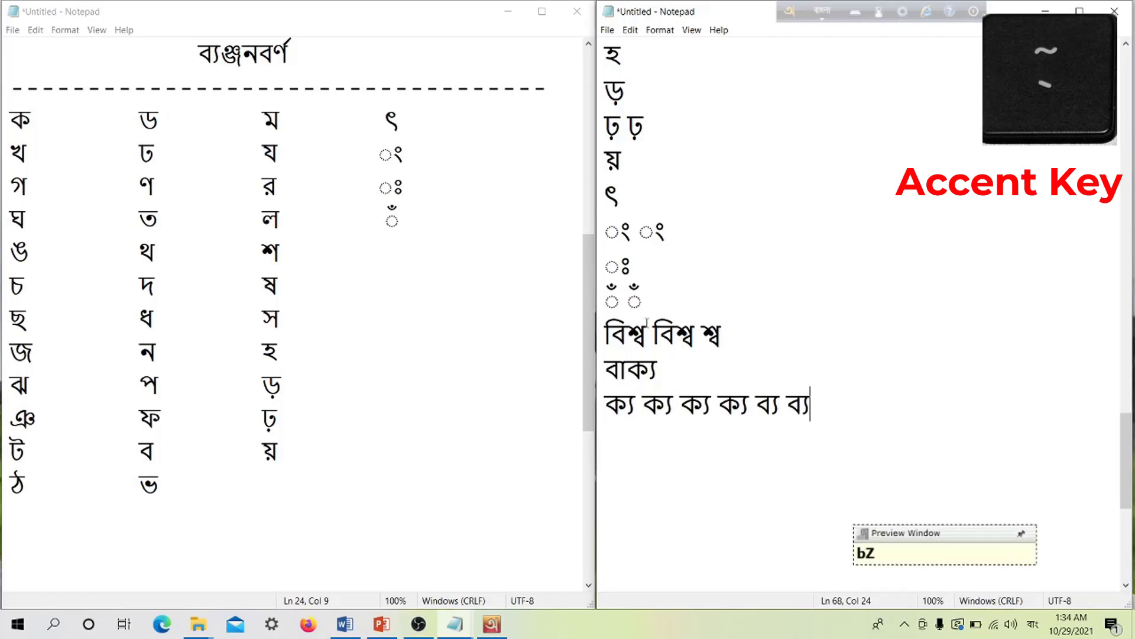
Write the word প্রায় on a new line using the spelling "pray"
{"action": "key", "text": "Return"}
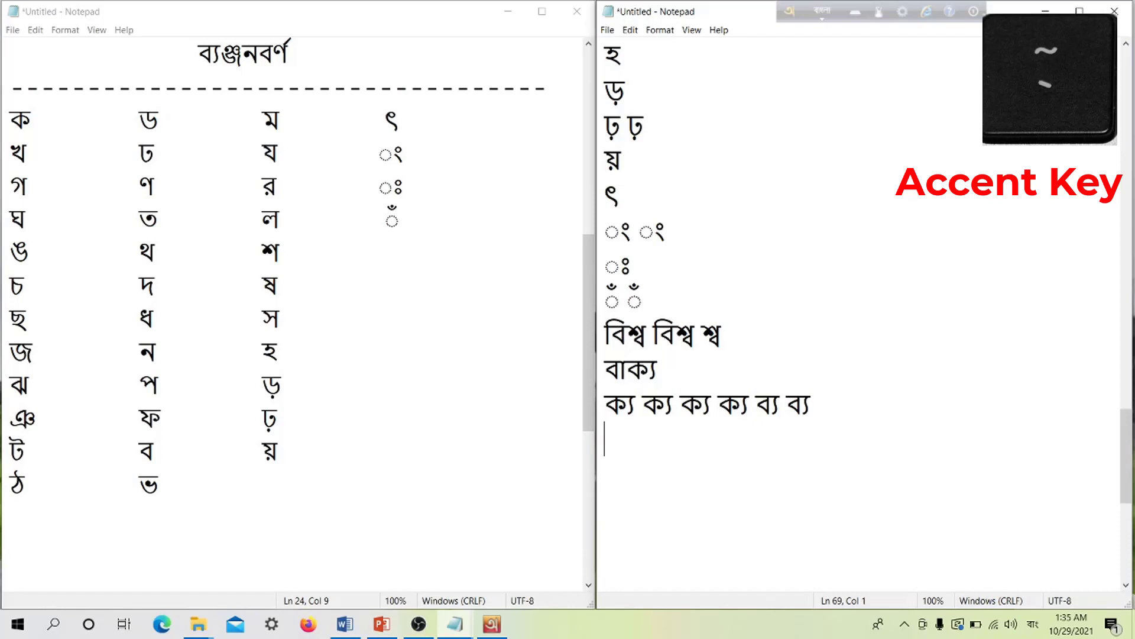
{"action": "type", "text": "p"}
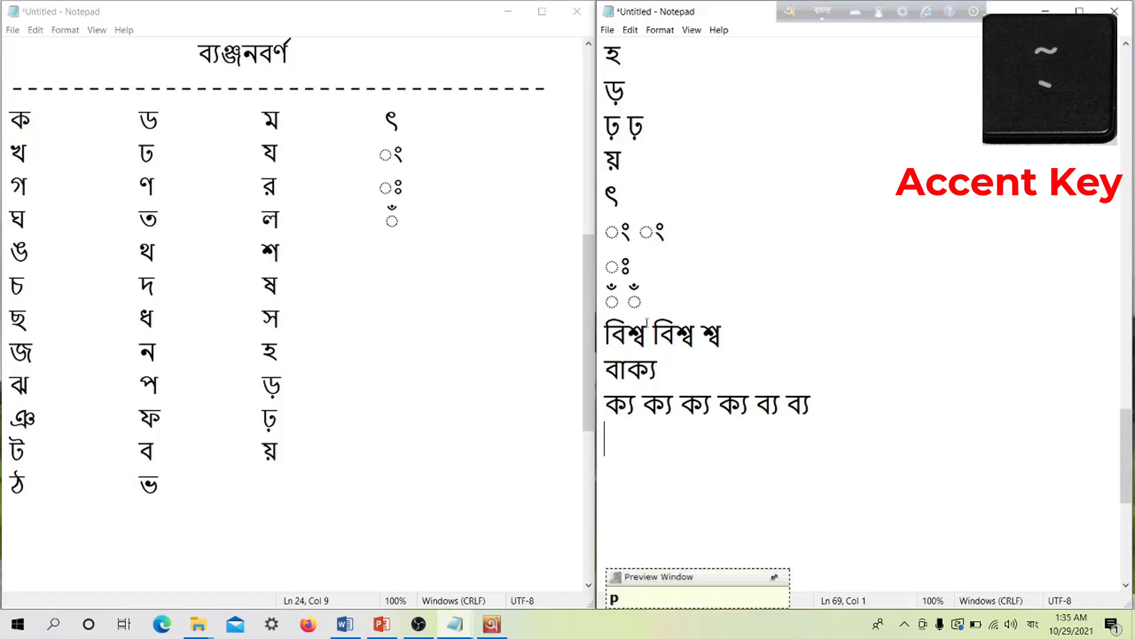
{"action": "type", "text": "r"}
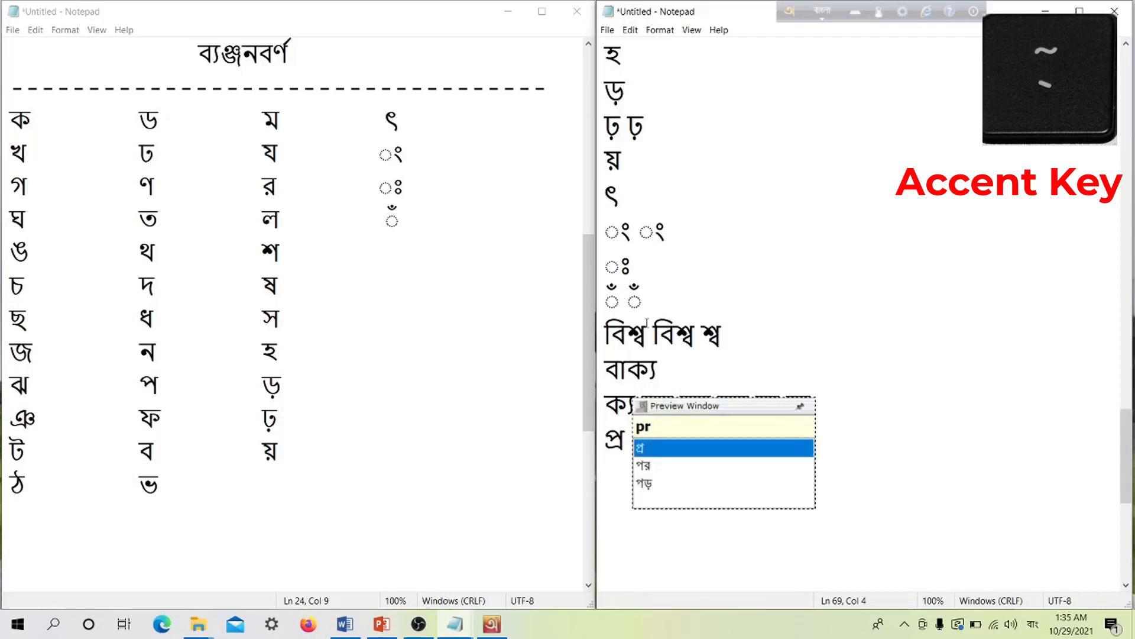
{"action": "type", "text": "a"}
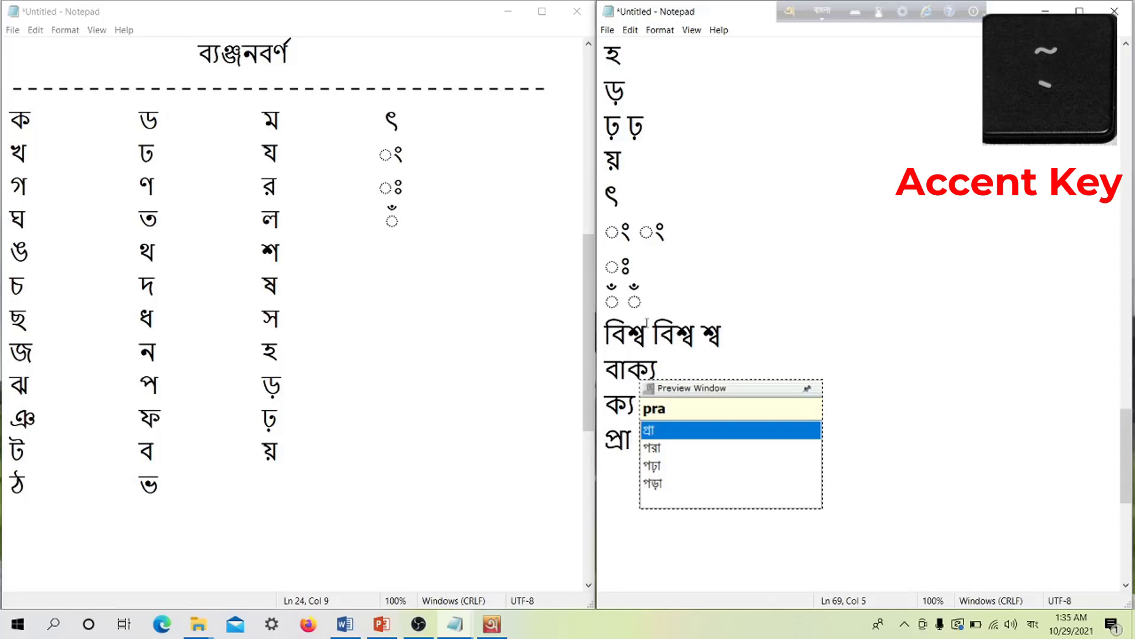
{"action": "type", "text": "y "}
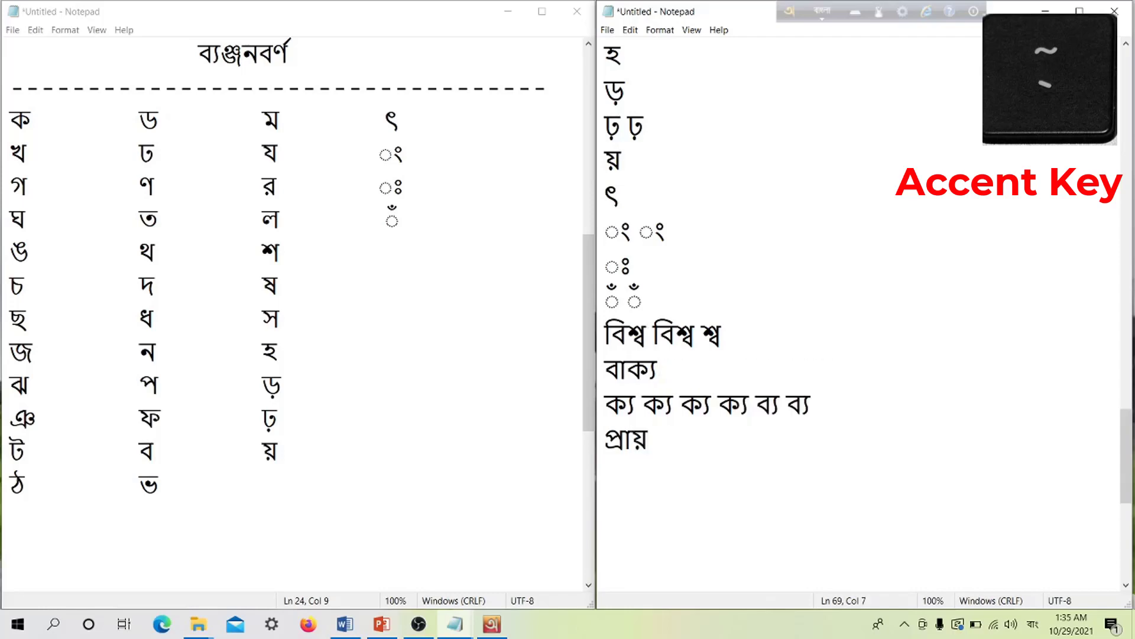
Add the র-ফলা conjuncts প্র, ব্র, ক্র and ত্র after প্রায় using "pr", "br", "kr" and "tr", and start a new line
{"action": "type", "text": "pr br"}
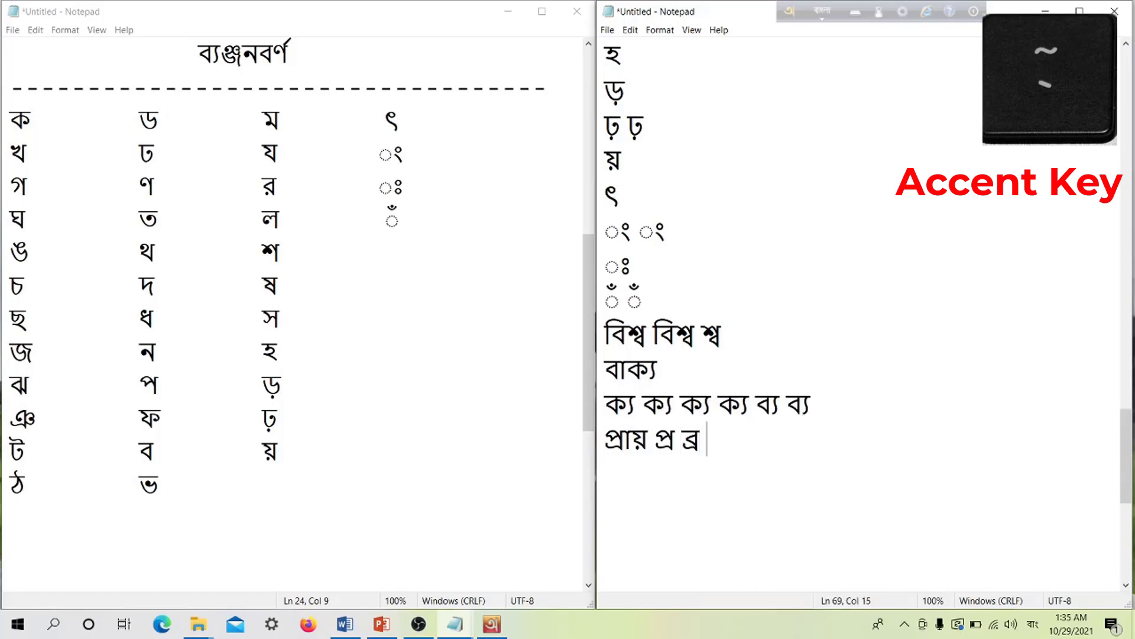
{"action": "type", "text": " kr"}
{"action": "type", "text": "tr"}
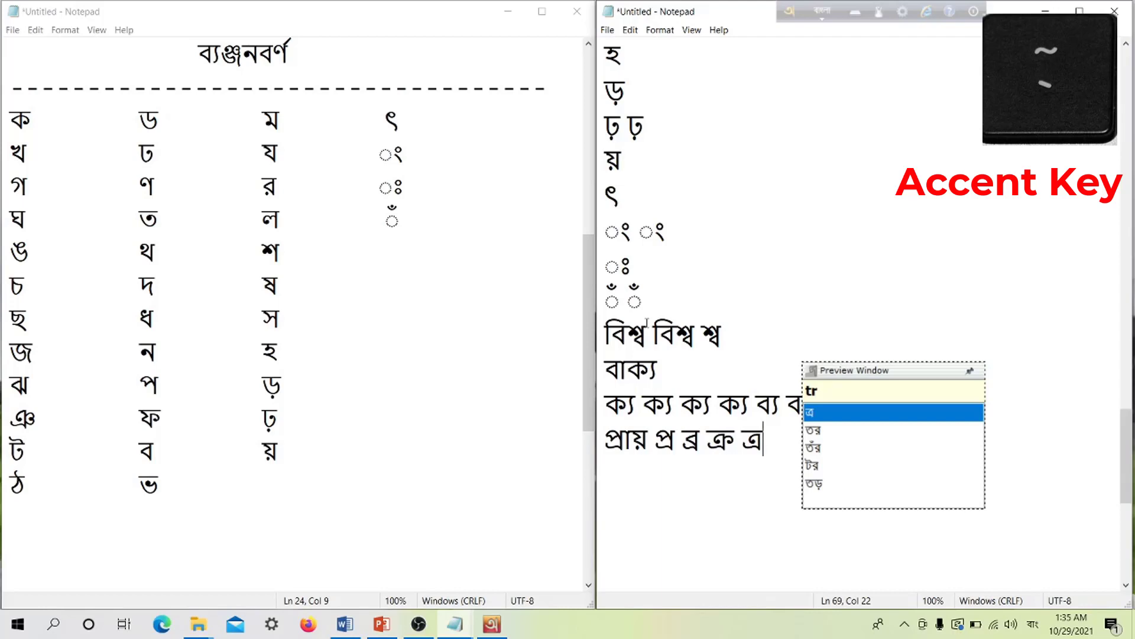
{"action": "key", "text": "Return"}
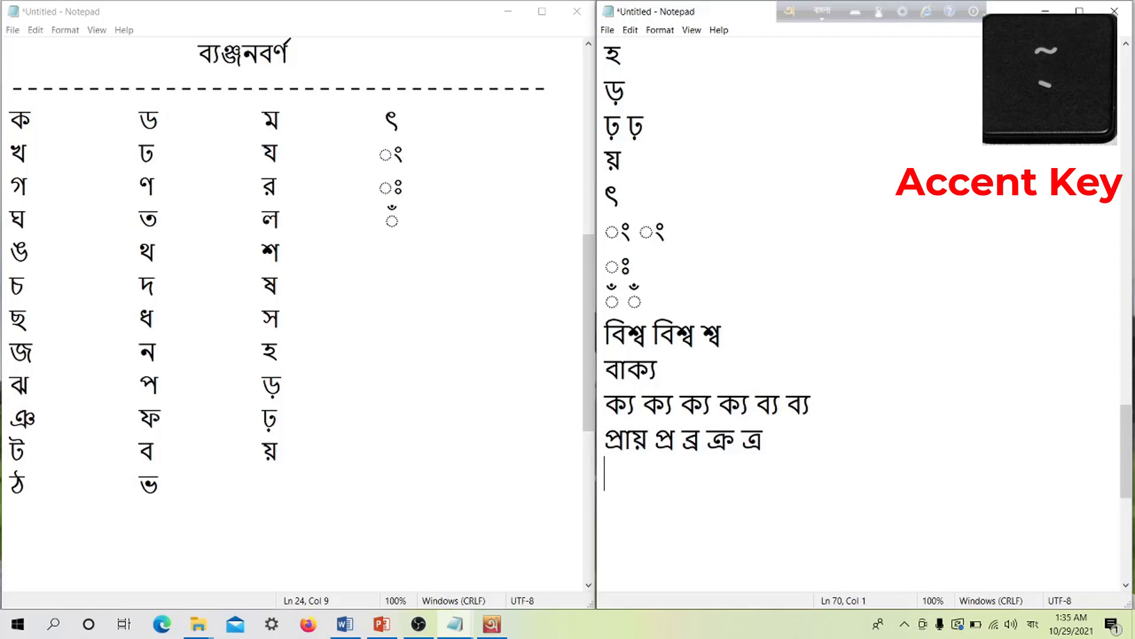
Write the word পদ্ম using the spelling "p`dm", with the accent character keeping প separate from the conjunct
{"action": "type", "text": "p"}
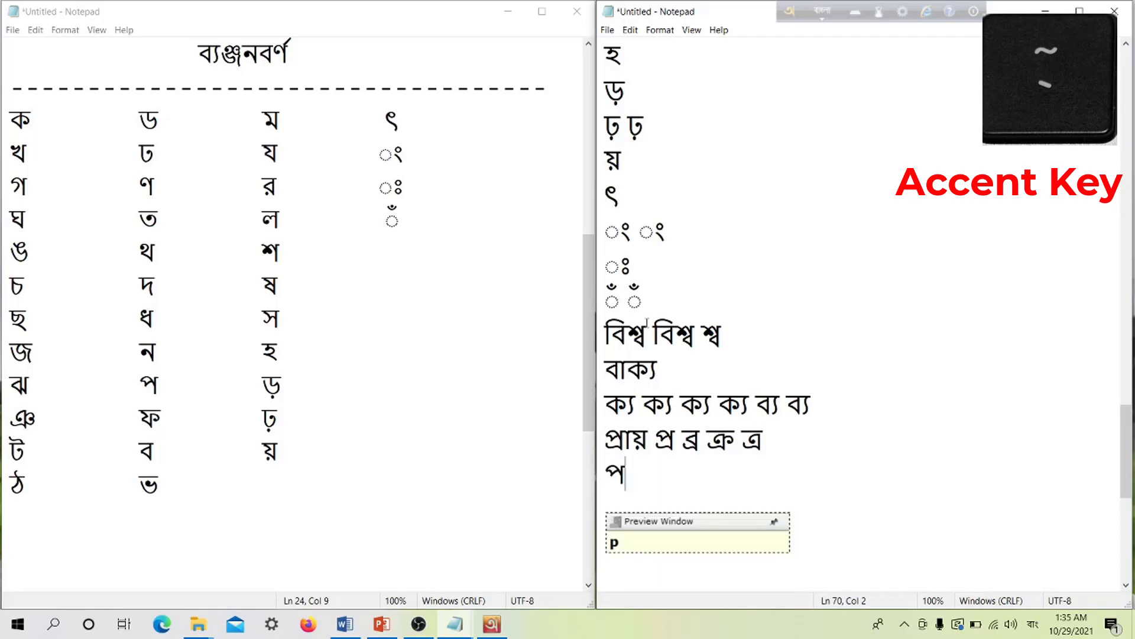
{"action": "type", "text": "`"}
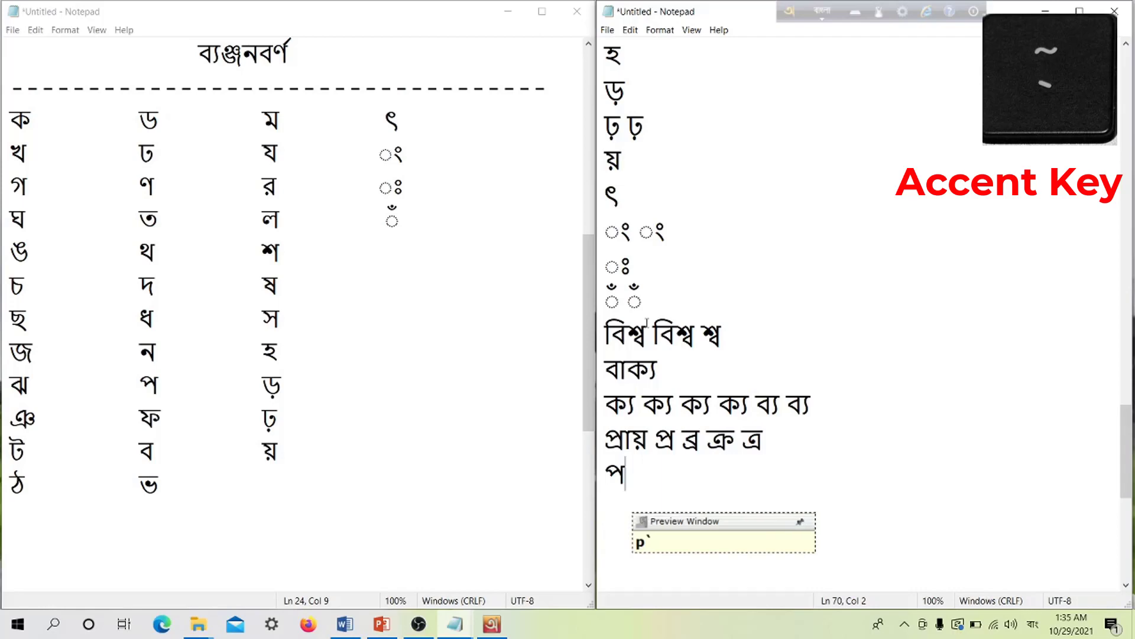
{"action": "type", "text": "dm"}
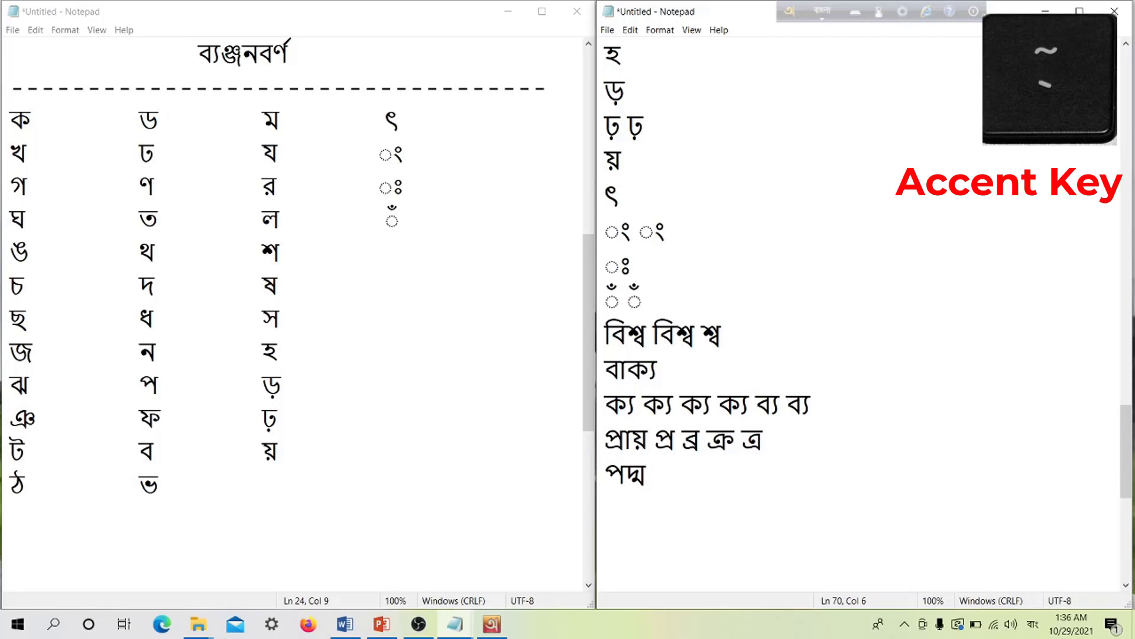
Try the joined spellings "kt" and "kr" against the accent-separated "k`t" and "k`r" after পদ্ম, and remove these trial entries
{"action": "type", "text": "kt"}
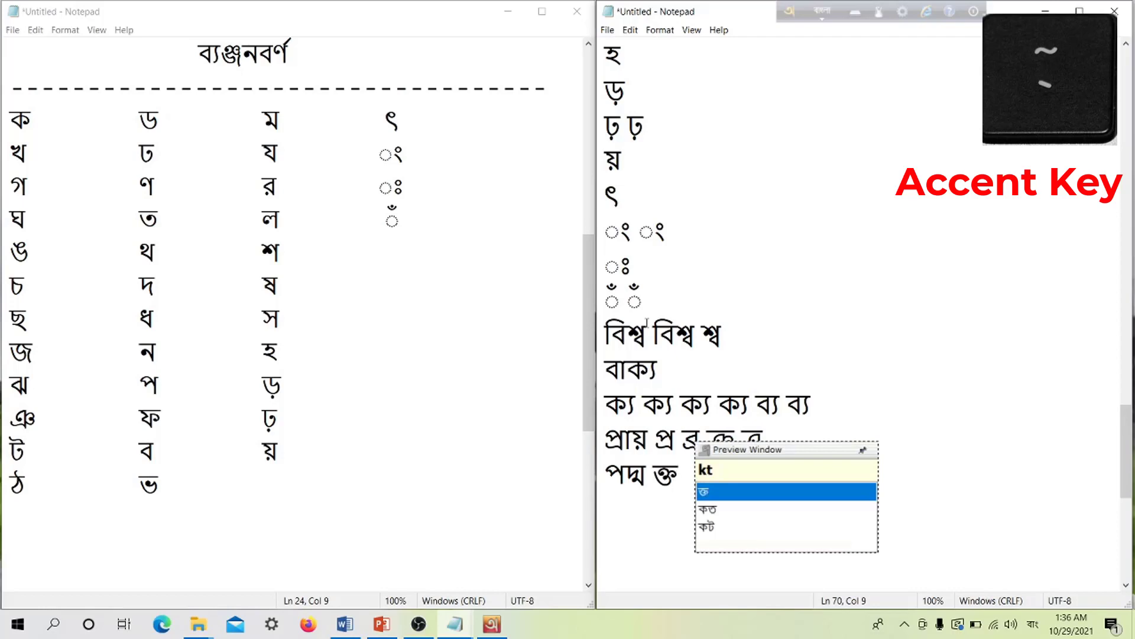
{"action": "key", "text": "BackSpace"}
{"action": "key", "text": "BackSpace"}
{"action": "type", "text": "k`"}
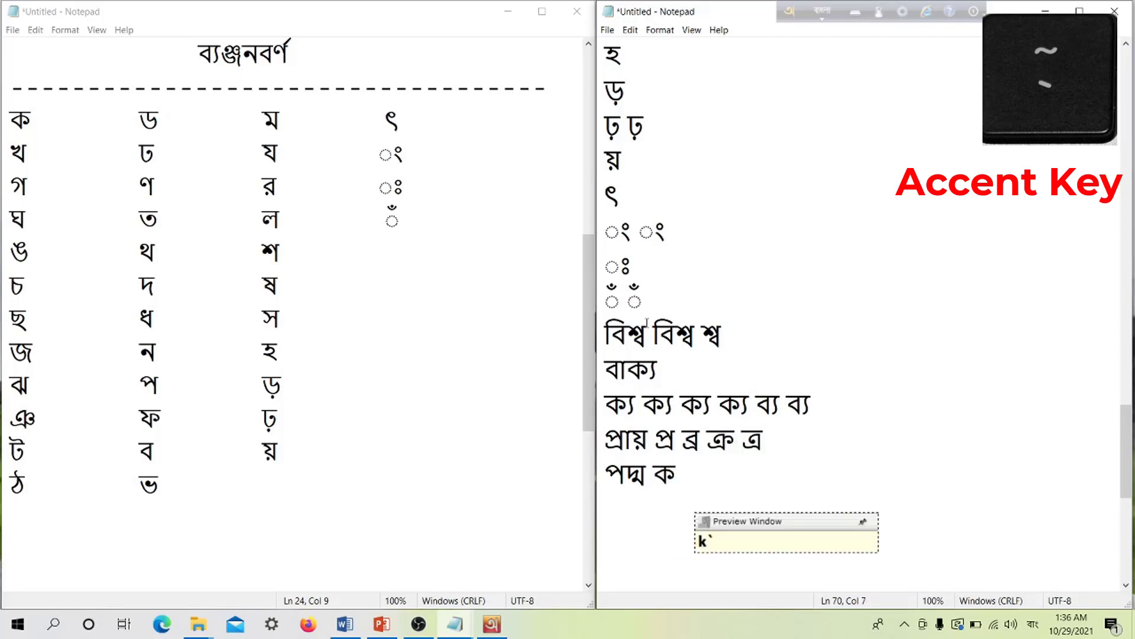
{"action": "type", "text": "t"}
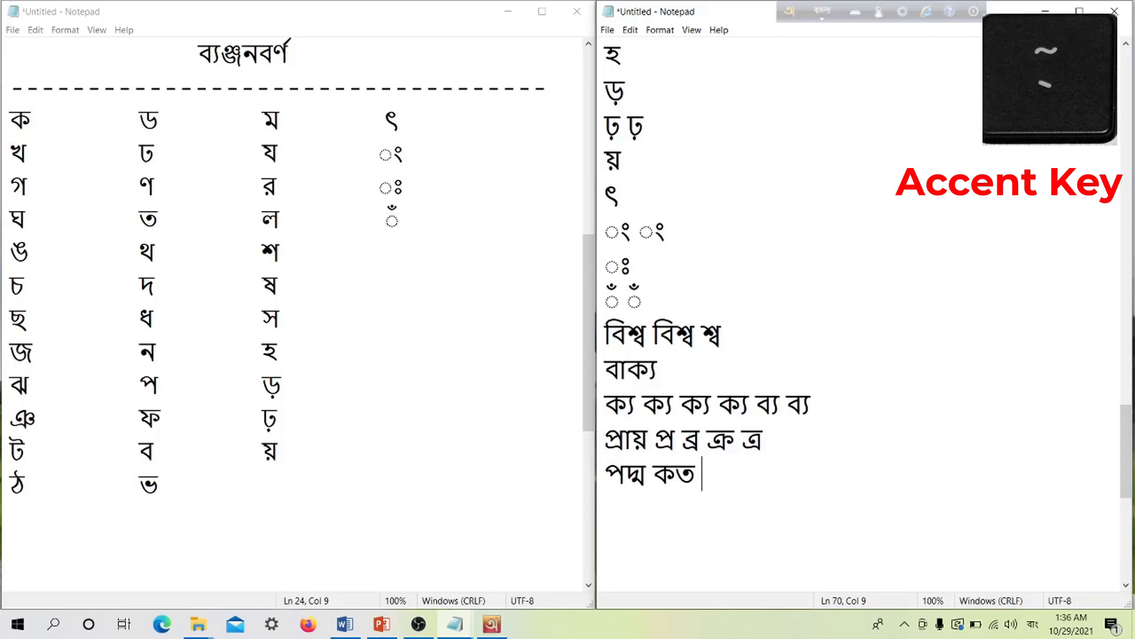
{"action": "type", "text": "k"}
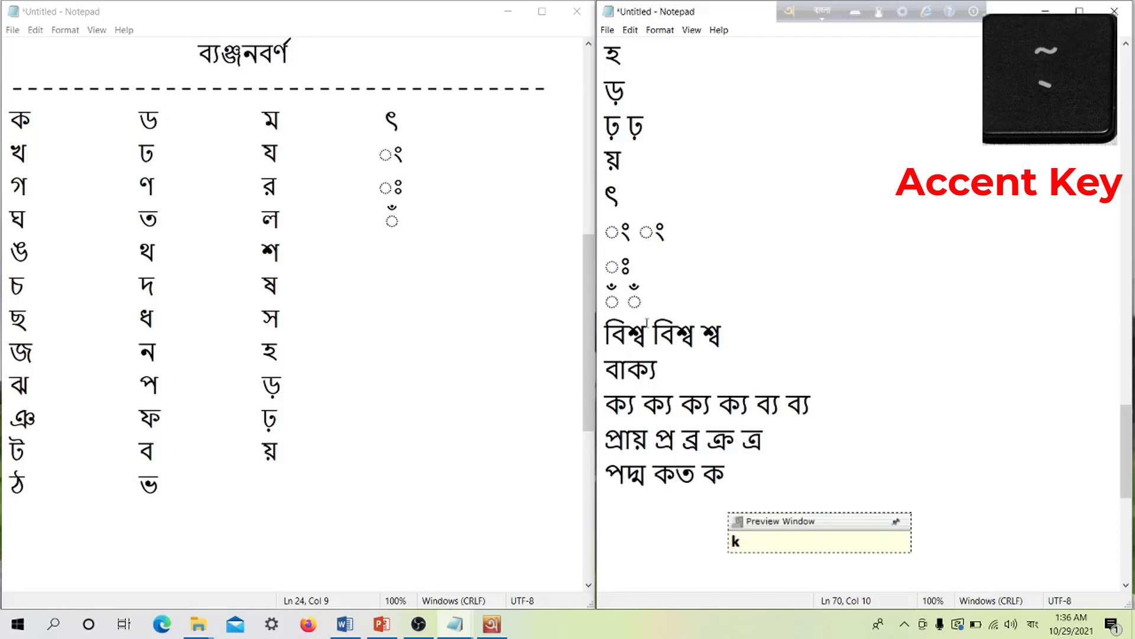
{"action": "type", "text": "`"}
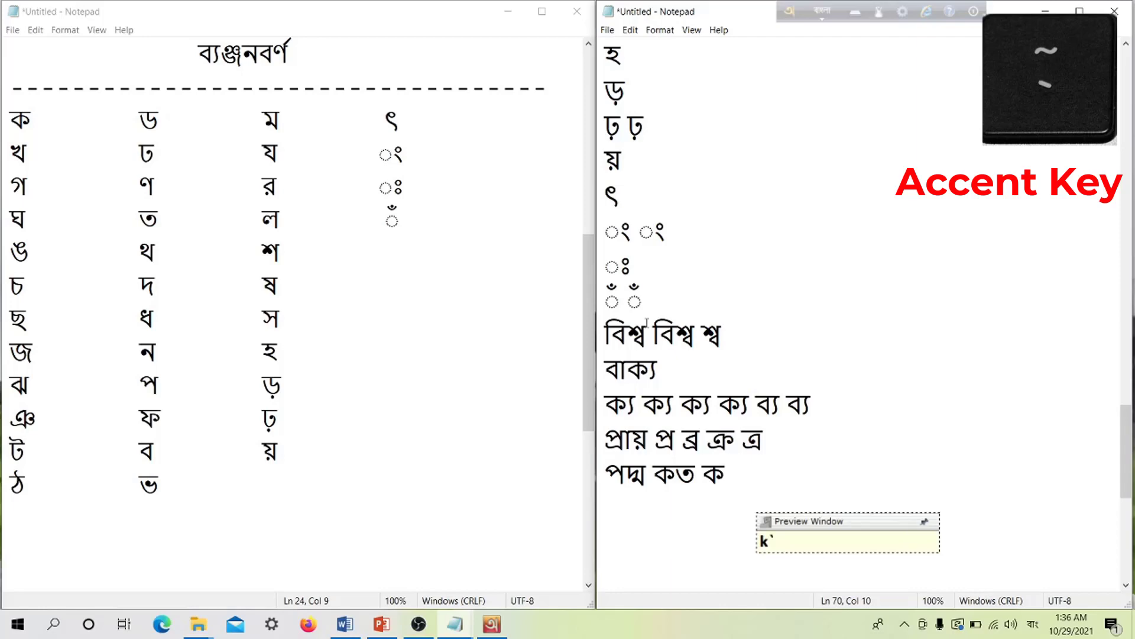
{"action": "type", "text": "r"}
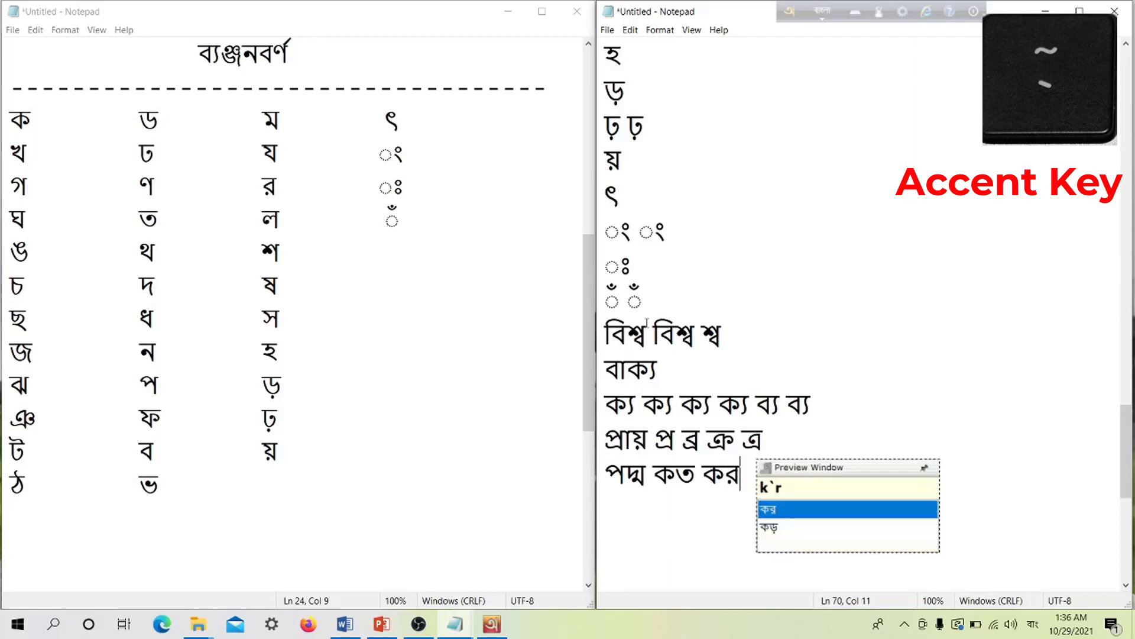
{"action": "type", "text": " kr"}
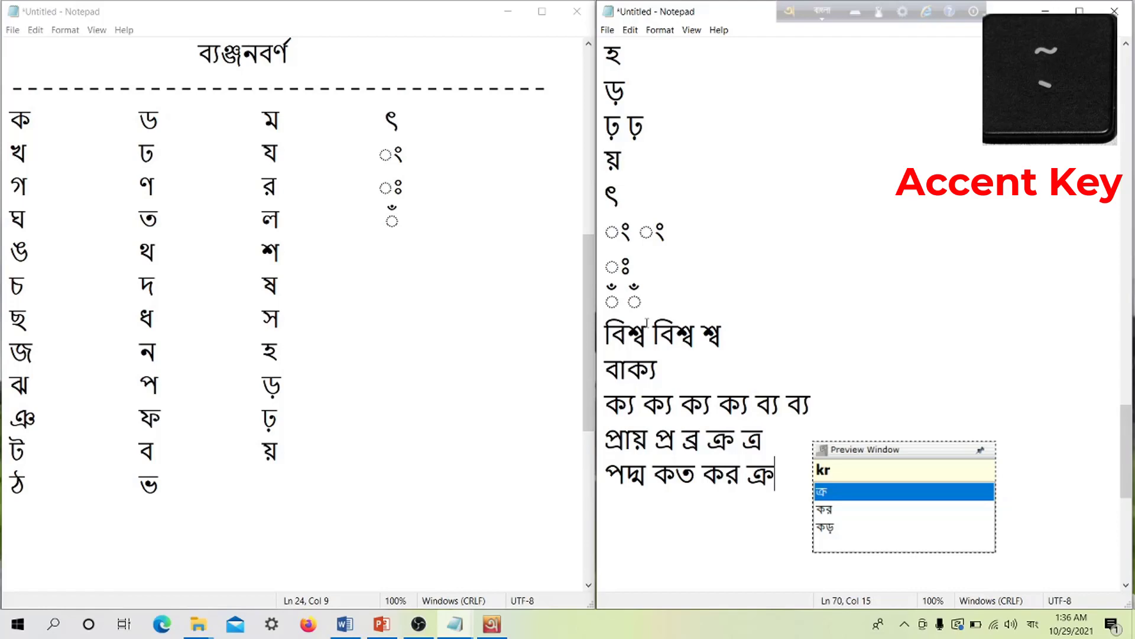
{"action": "key", "text": "ctrl+z"}
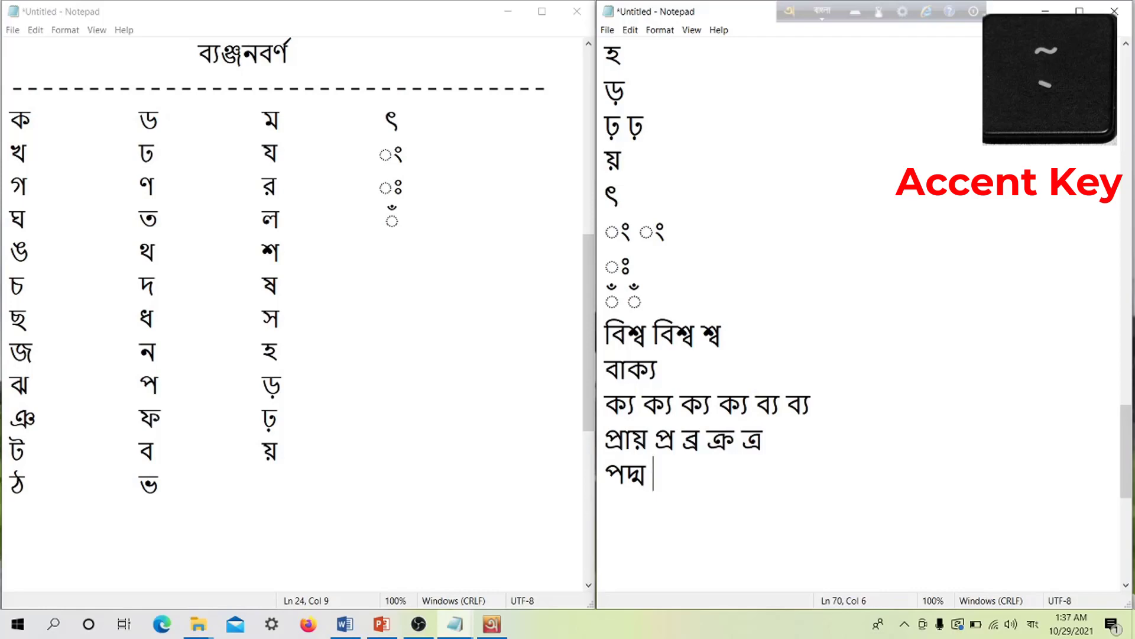
Add the ম-ফলা conjuncts দ্ম and ম্ম after পদ্ম using "dm" and "mm", and start a new line
{"action": "type", "text": "dm "}
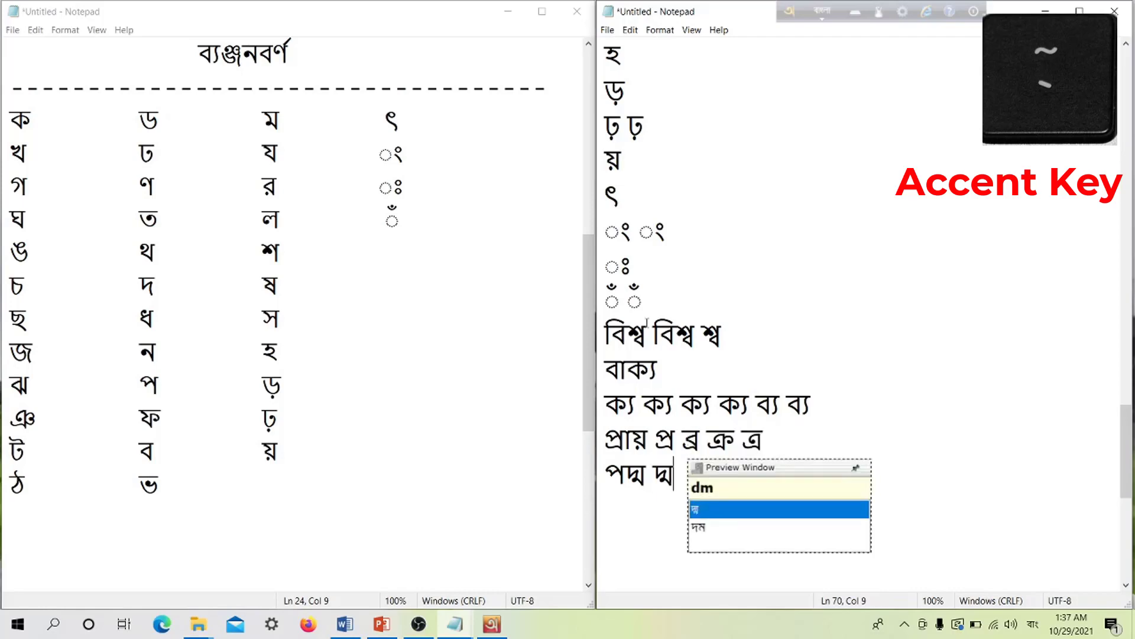
{"action": "type", "text": "mm"}
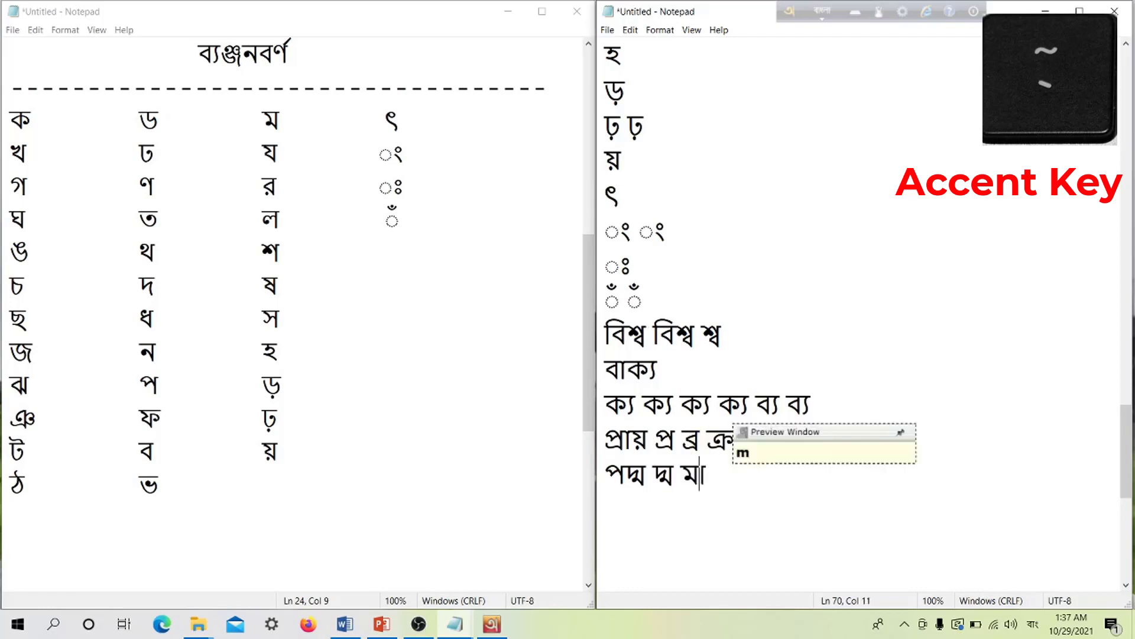
{"action": "key", "text": "Down"}
{"action": "key", "text": "space"}
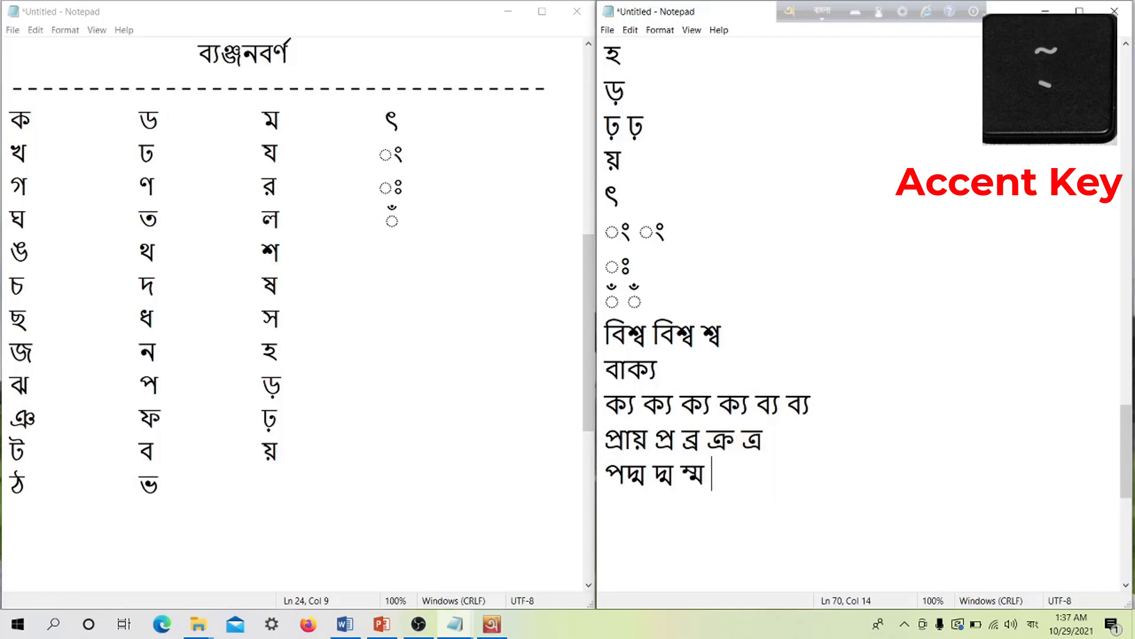
{"action": "key", "text": "Return"}
Write the ল-ফলা conjuncts ল্ল, ম্ল, ব্ল and ক্ল using "ll", "mlo", "bl" and "kl", and start a new line
{"action": "type", "text": "ll "}
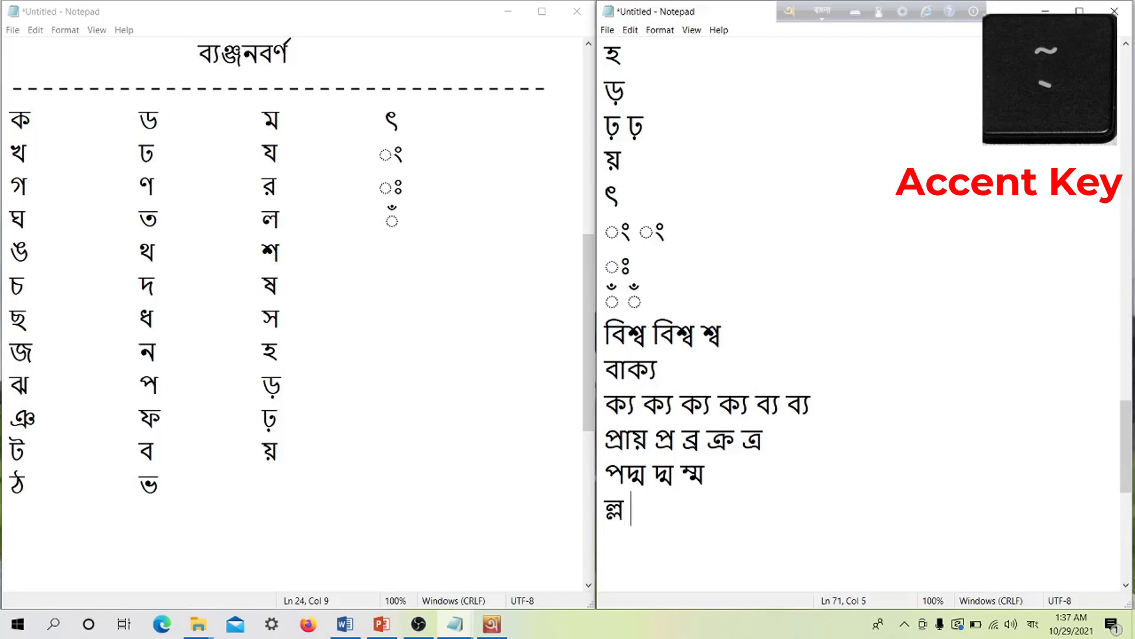
{"action": "type", "text": "mlo"}
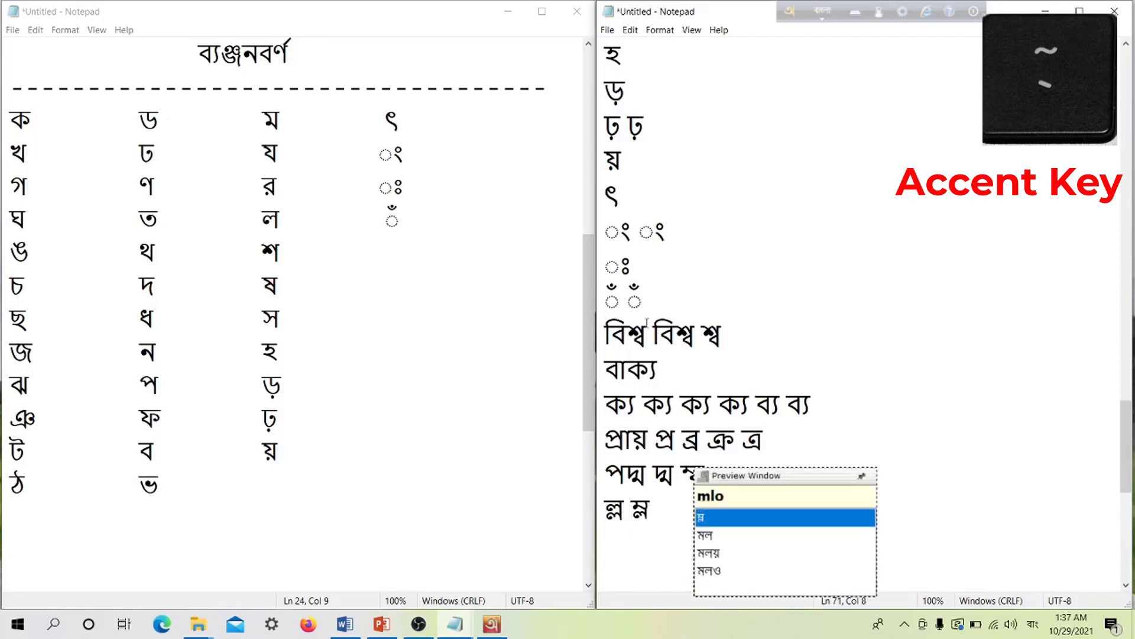
{"action": "type", "text": " bl"}
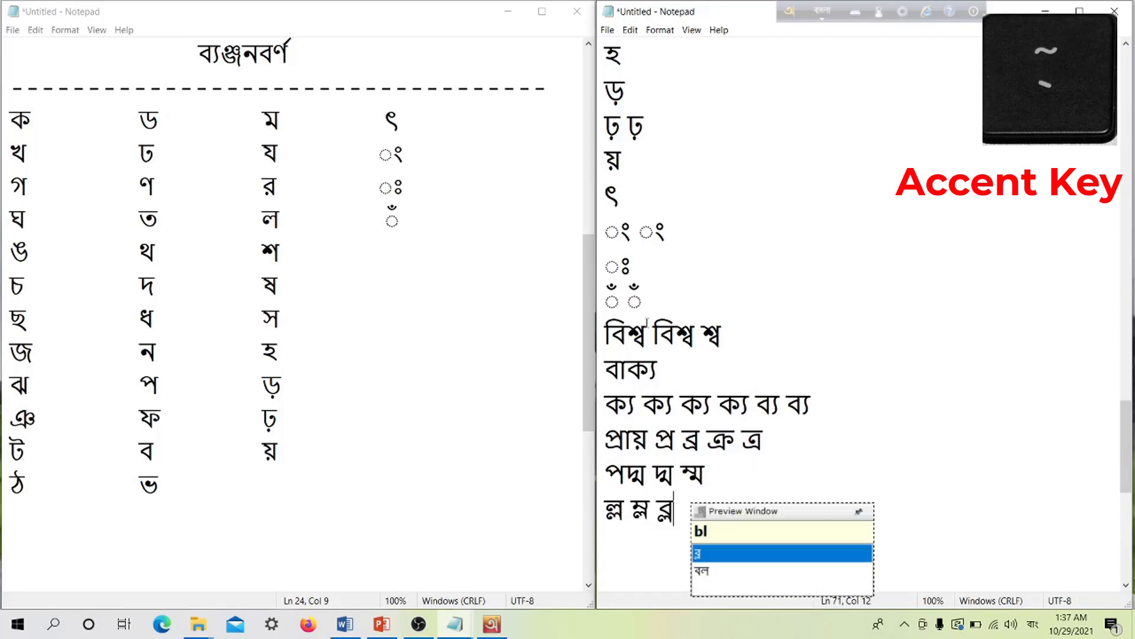
{"action": "type", "text": " kl"}
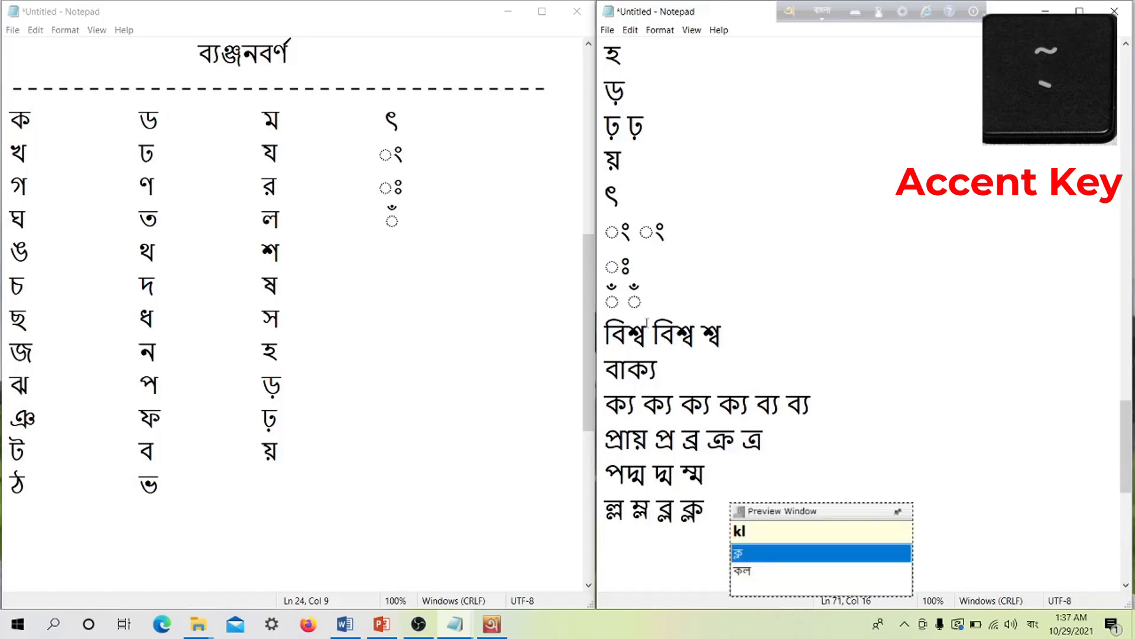
{"action": "key", "text": "Return"}
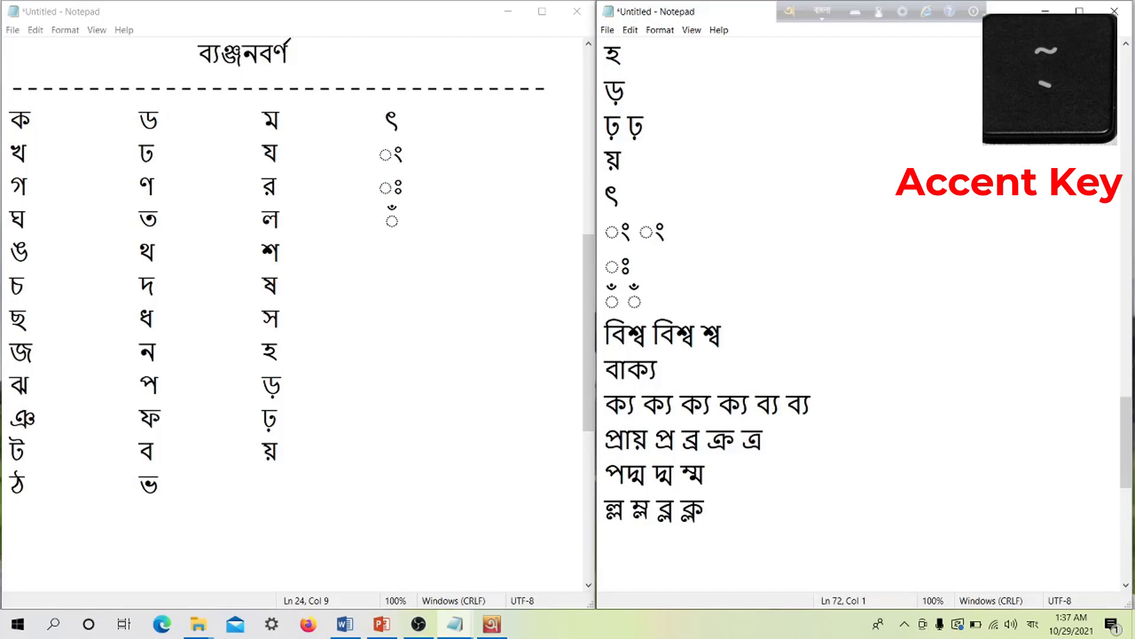
{"action": "type", "text": "dn"}
{"action": "key", "text": "BackSpace"}
{"action": "key", "text": "BackSpace"}
Write the ন-ফলা conjuncts ম্ন, গ্ন, ত্ন, প্ন and শ্ন using "mn", "gn", "tn", "pn" and "Sn"
{"action": "type", "text": "mn gn"}
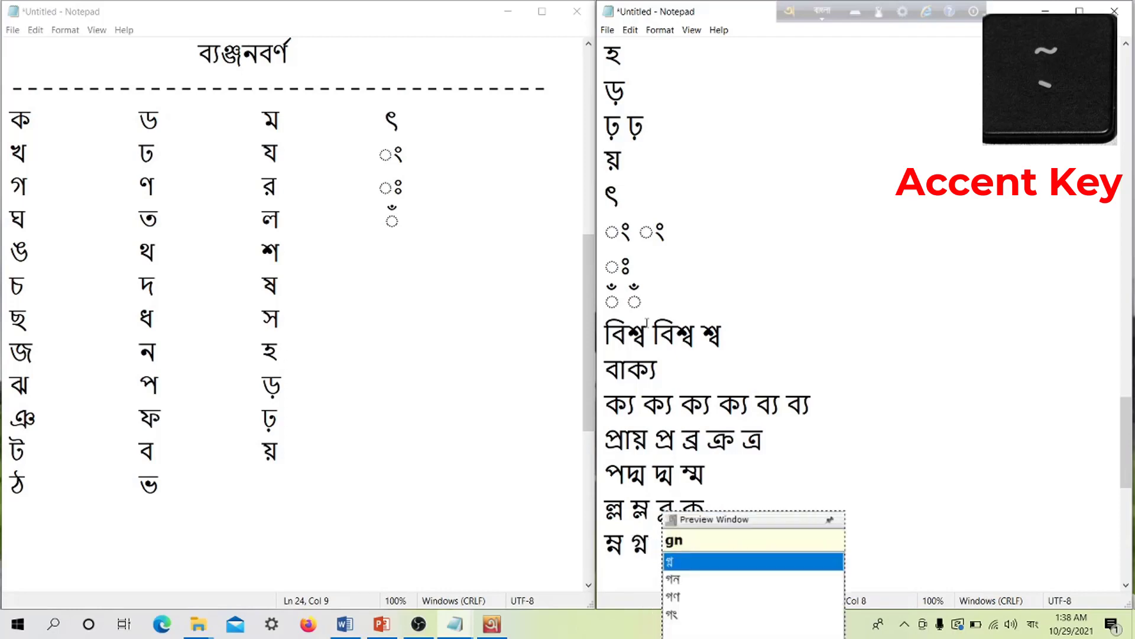
{"action": "type", "text": " tn"}
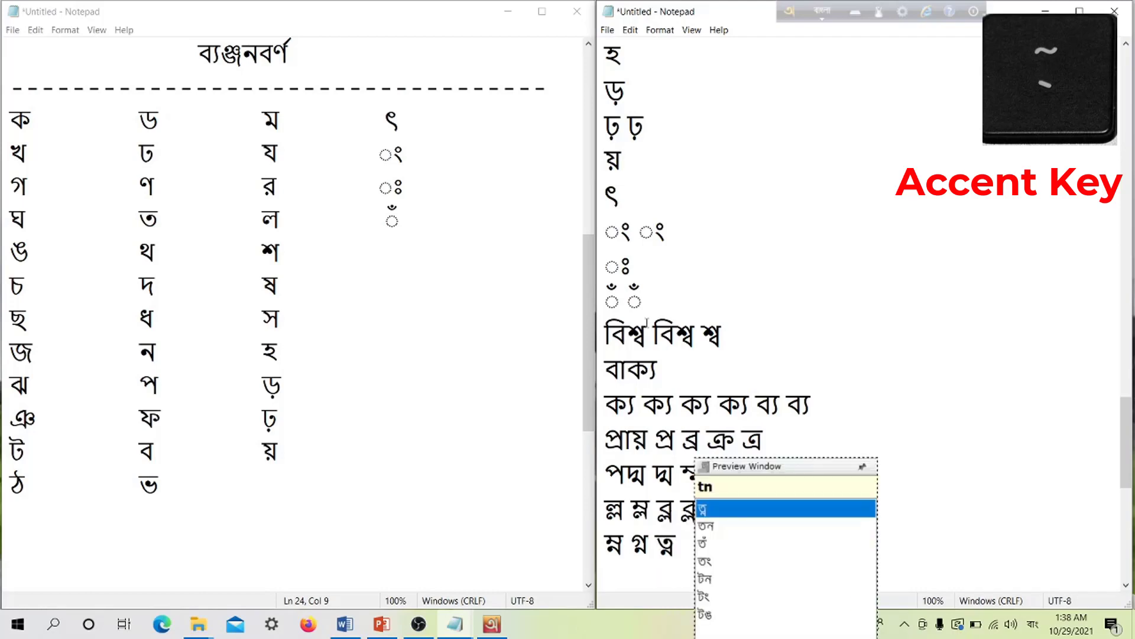
{"action": "type", "text": " pn"}
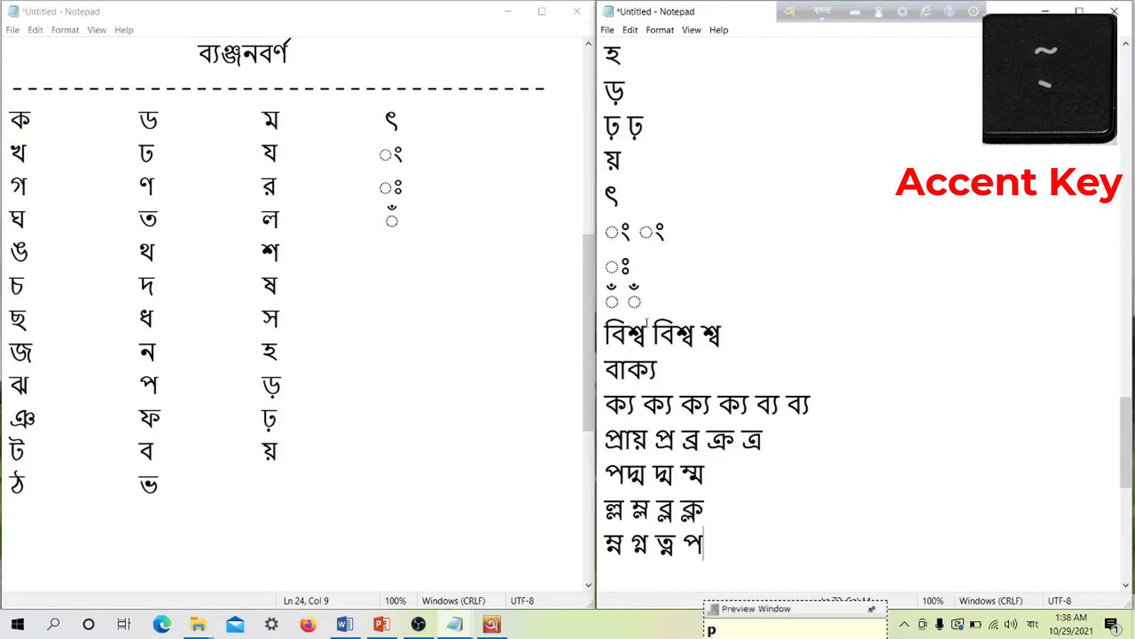
{"action": "type", "text": " S"}
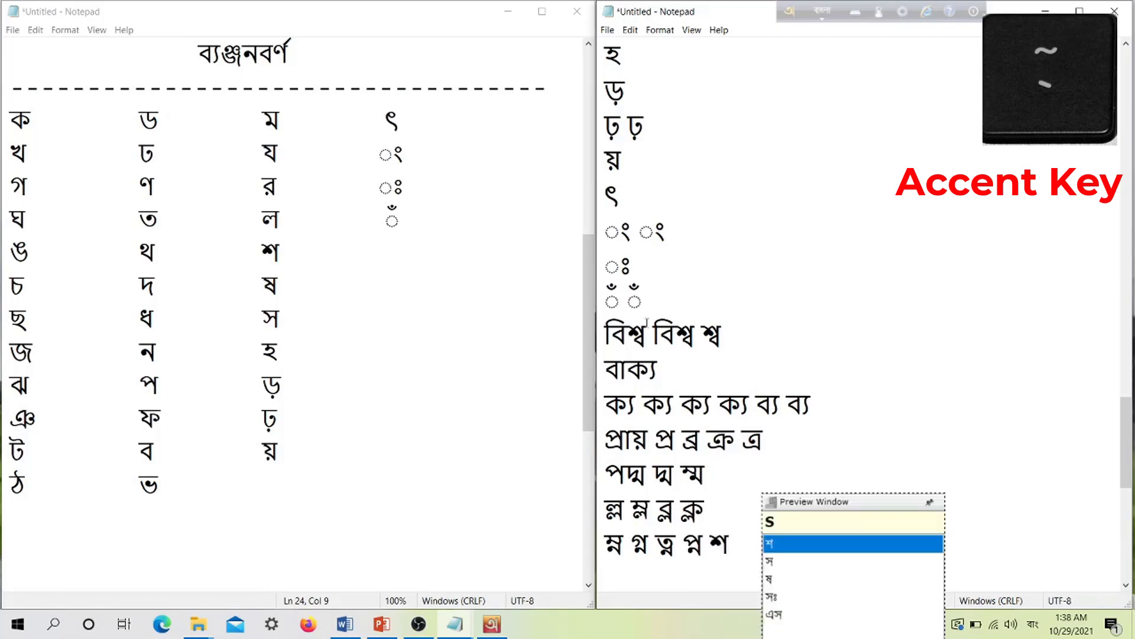
{"action": "type", "text": "n"}
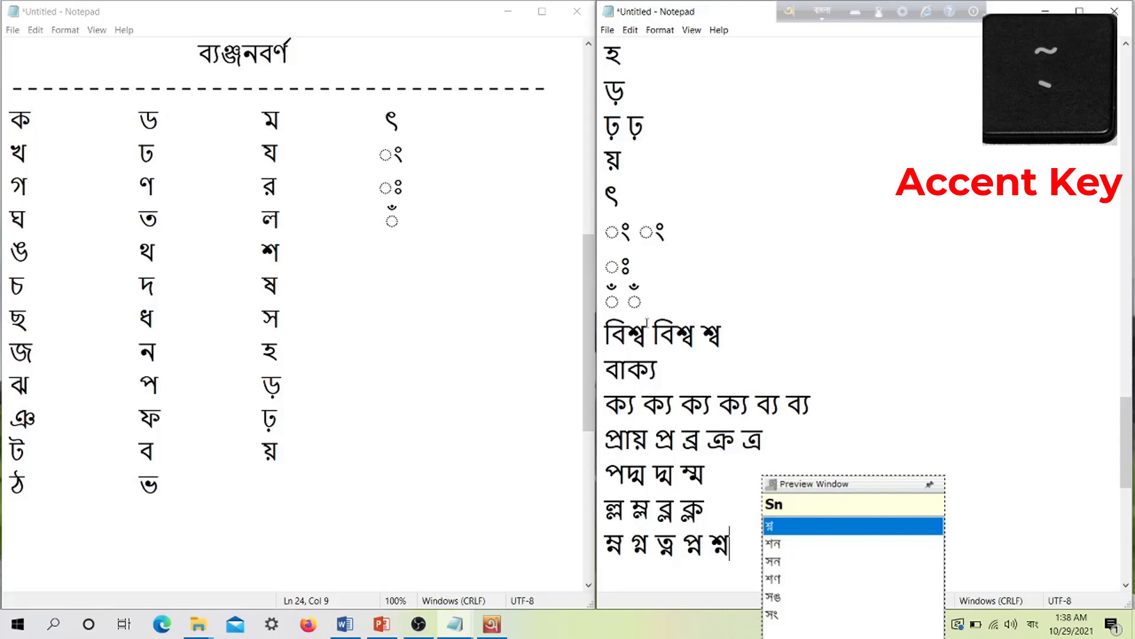
Add ক্র after শ্ন on the same line using the spelling "kr"
{"action": "type", "text": "N"}
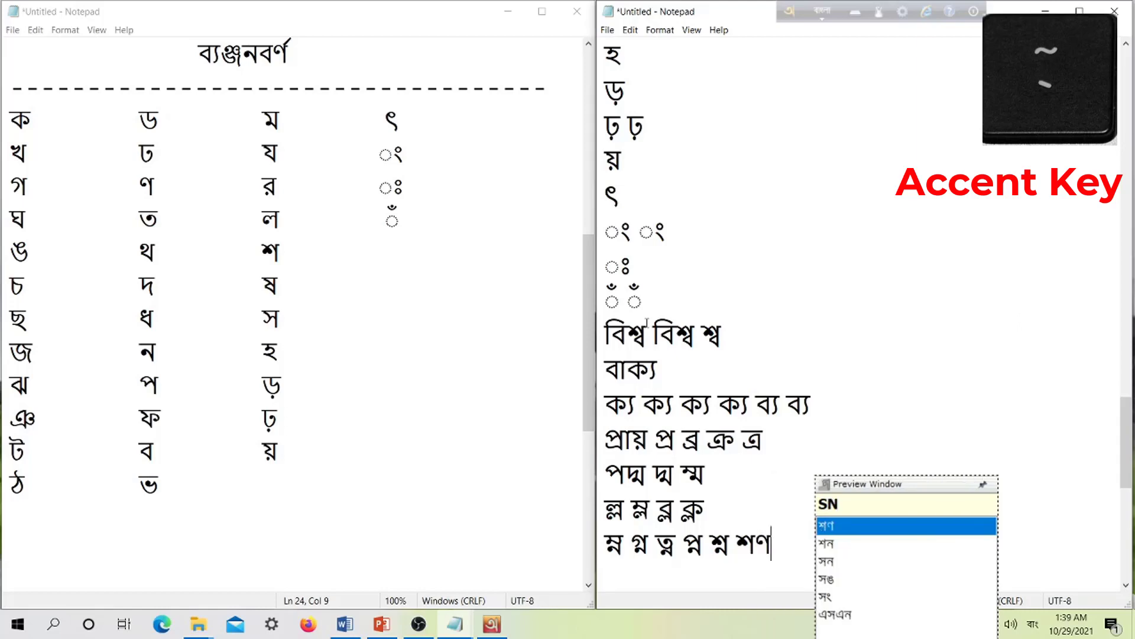
{"action": "key", "text": "BackSpace"}
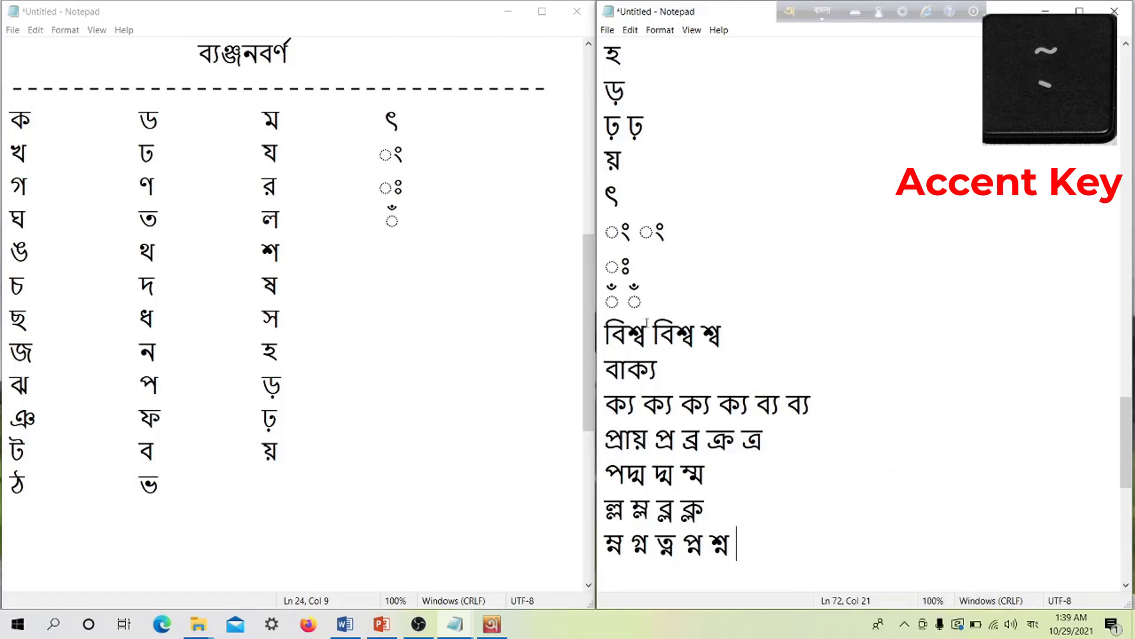
{"action": "type", "text": "kr"}
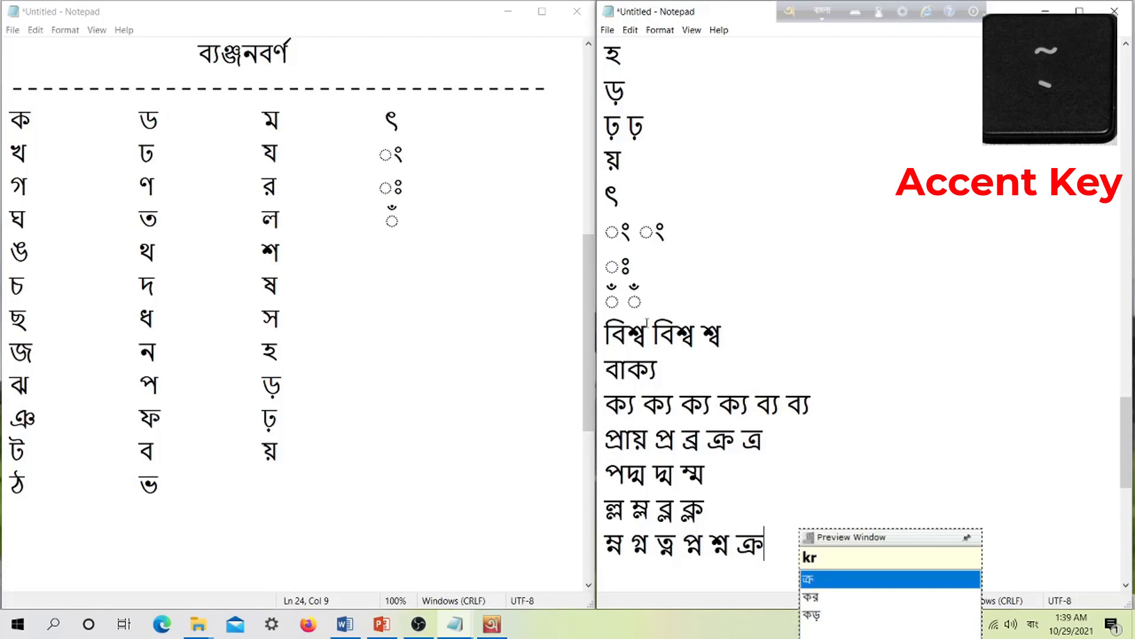
Add কর, ব্র, বর, ড্র and ডর after ক্র using the spellings "k`r", "br", "b`r", "Dr" and "D`r"
{"action": "type", "text": " k`"}
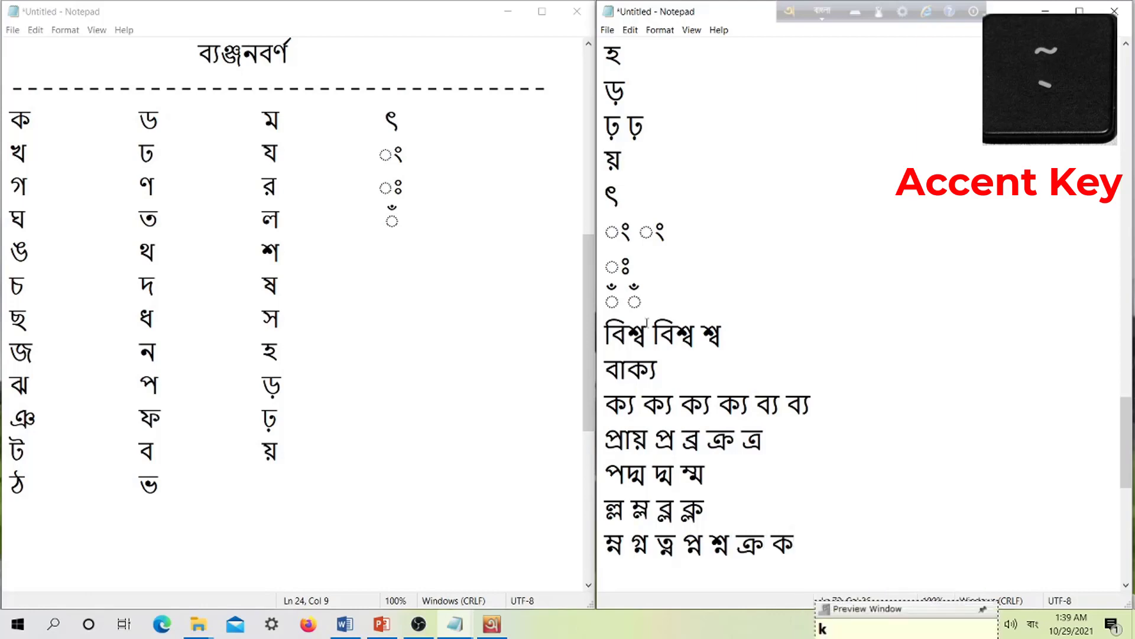
{"action": "type", "text": "r "}
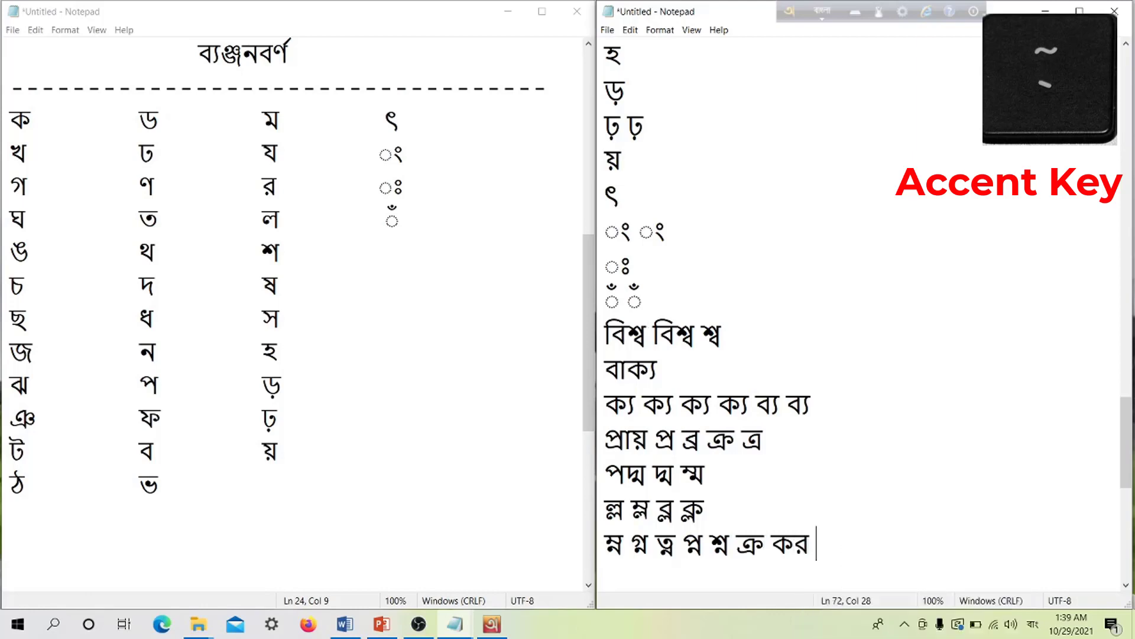
{"action": "type", "text": "br"}
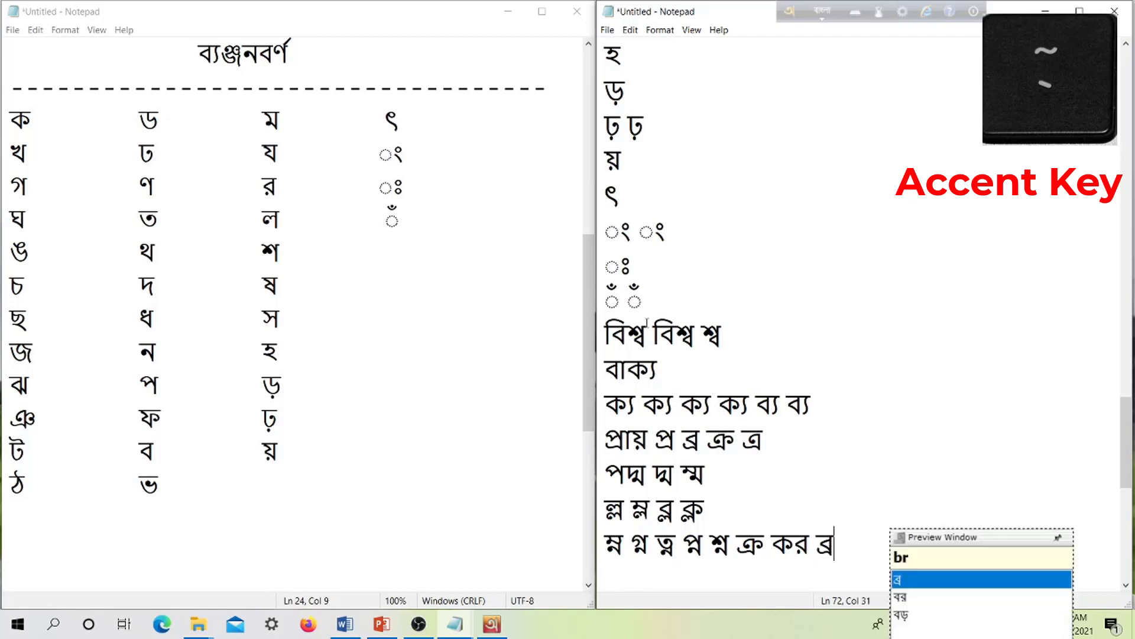
{"action": "type", "text": " b"}
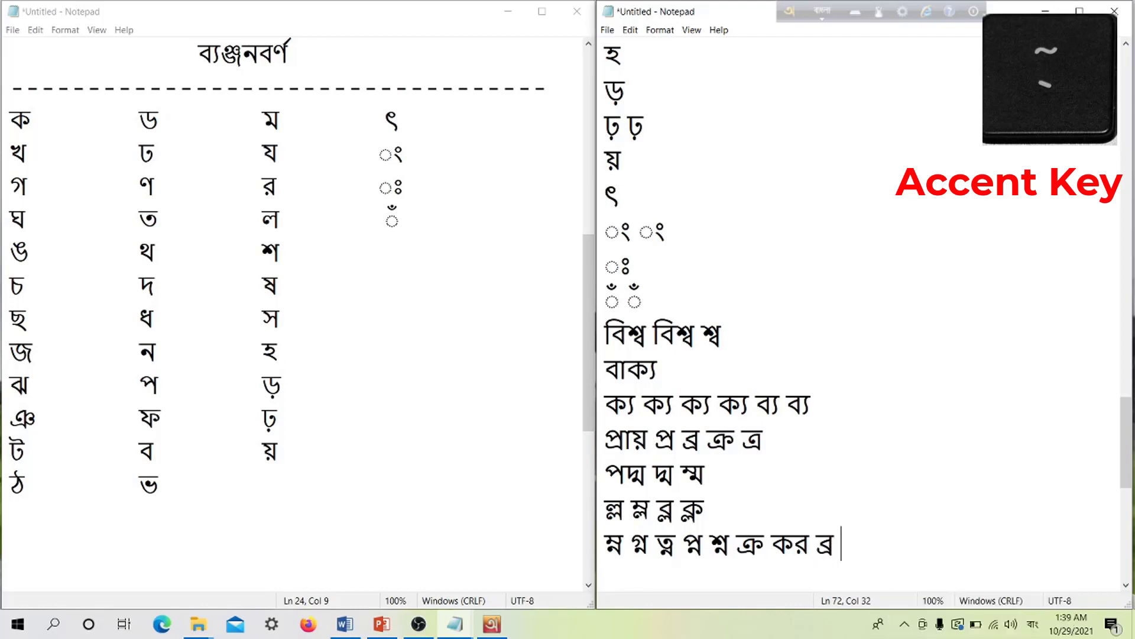
{"action": "type", "text": "`r dr"}
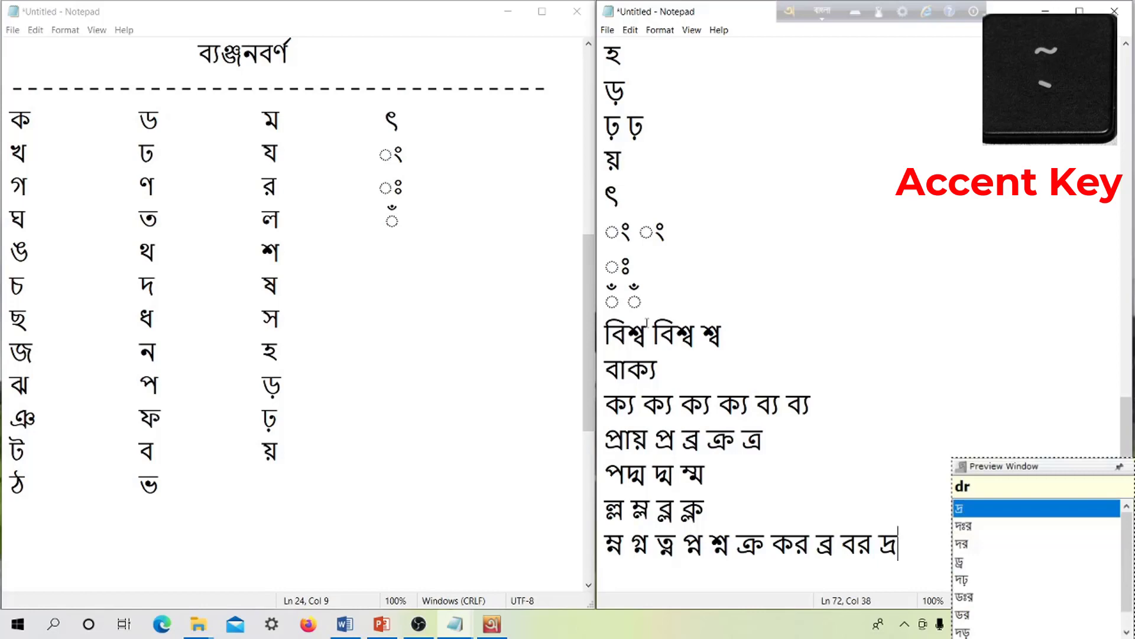
{"action": "key", "text": "BackSpace"}
{"action": "key", "text": "BackSpace"}
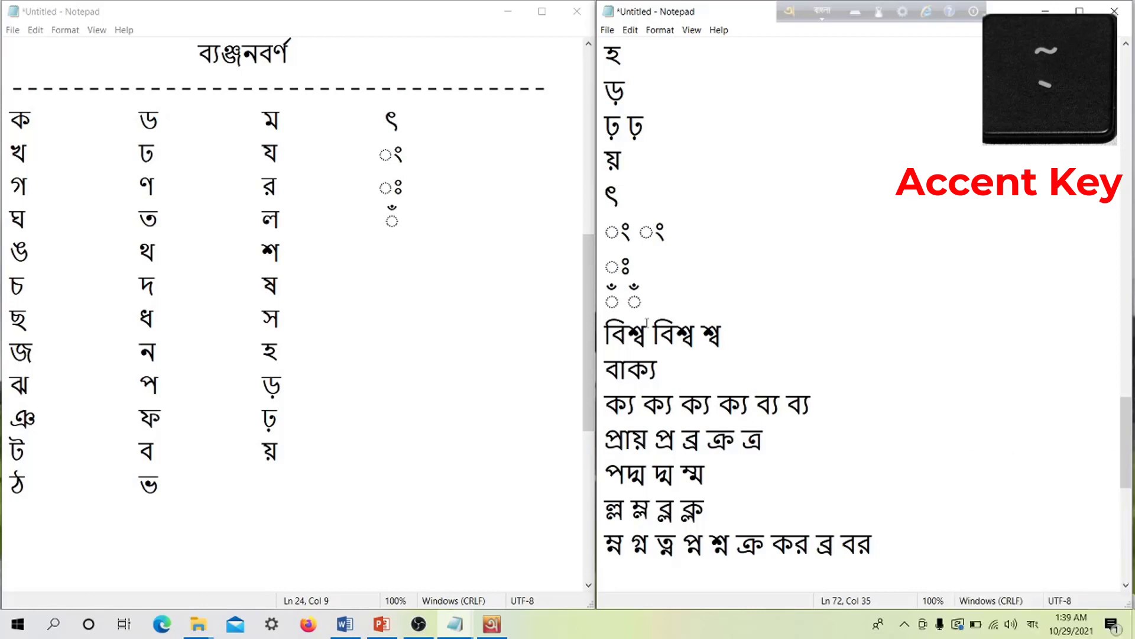
{"action": "type", "text": "Dr D`r"}
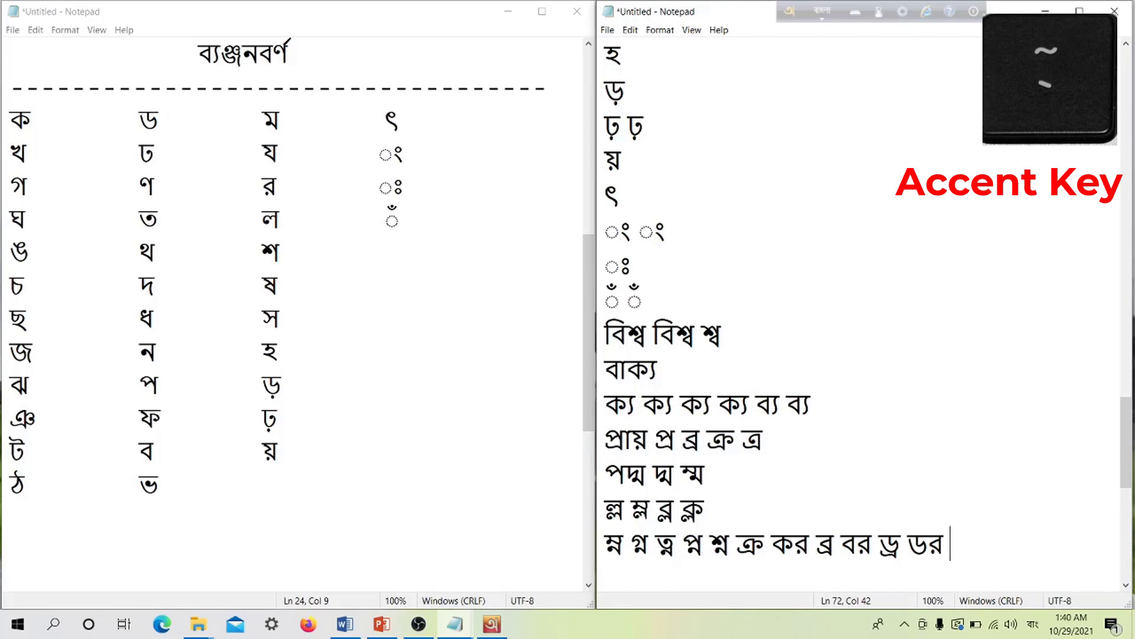
Try adding ব্ল with "bl" and বল with "b`l" after ডর, and undo the additions following শ্ন
{"action": "type", "text": "bl"}
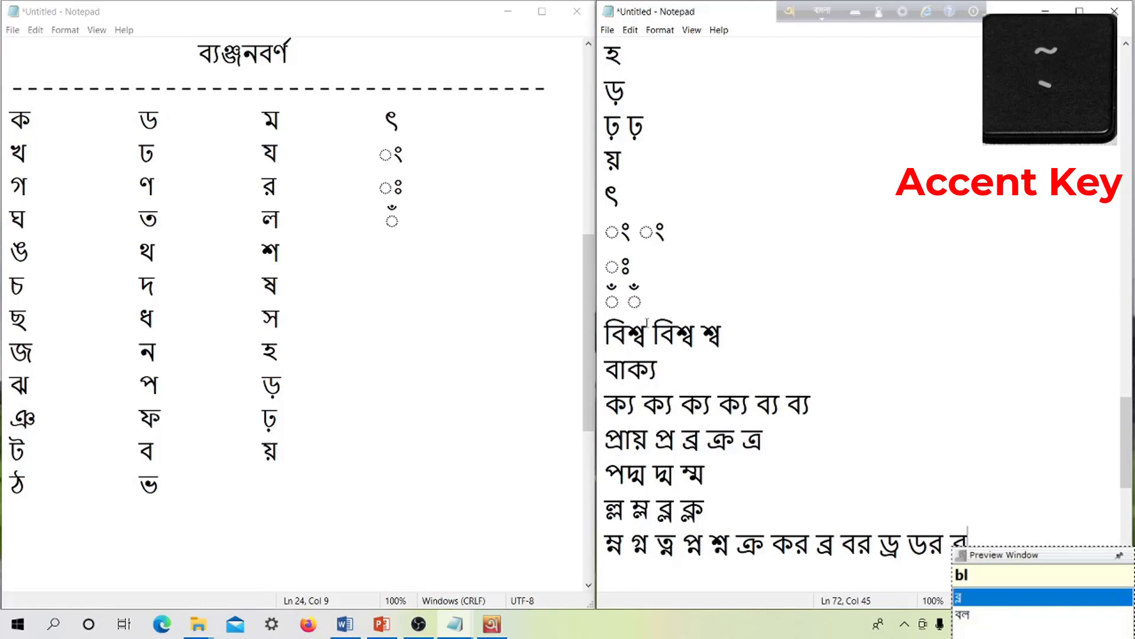
{"action": "key", "text": "BackSpace"}
{"action": "key", "text": "BackSpace"}
{"action": "key", "text": "BackSpace"}
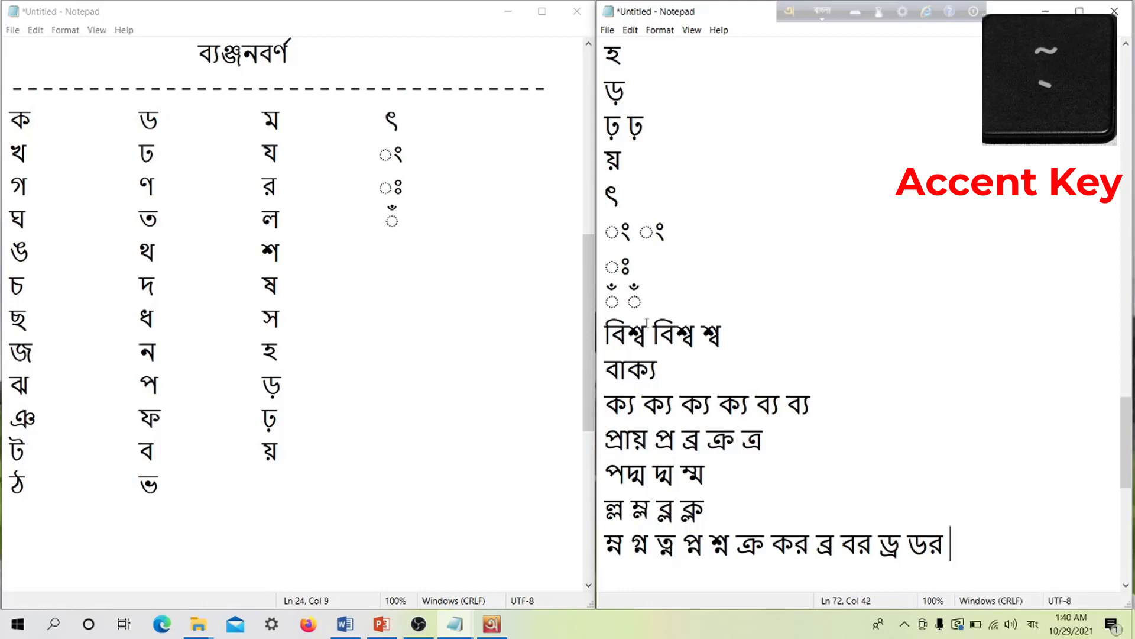
{"action": "type", "text": "b`"}
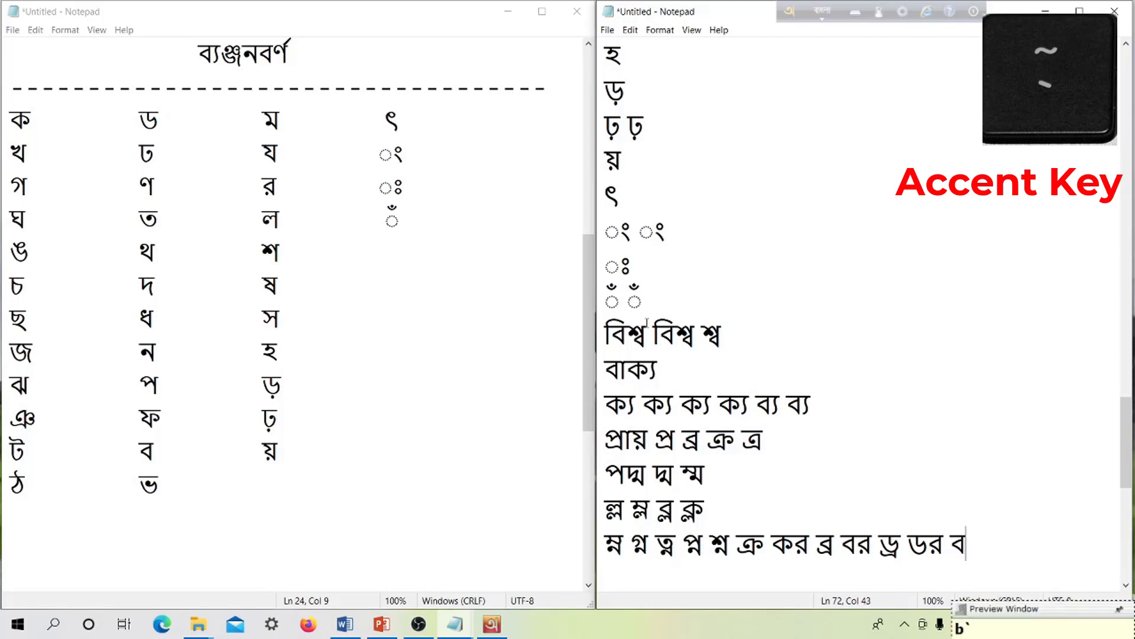
{"action": "type", "text": "l"}
{"action": "key", "text": "ctrl+z"}
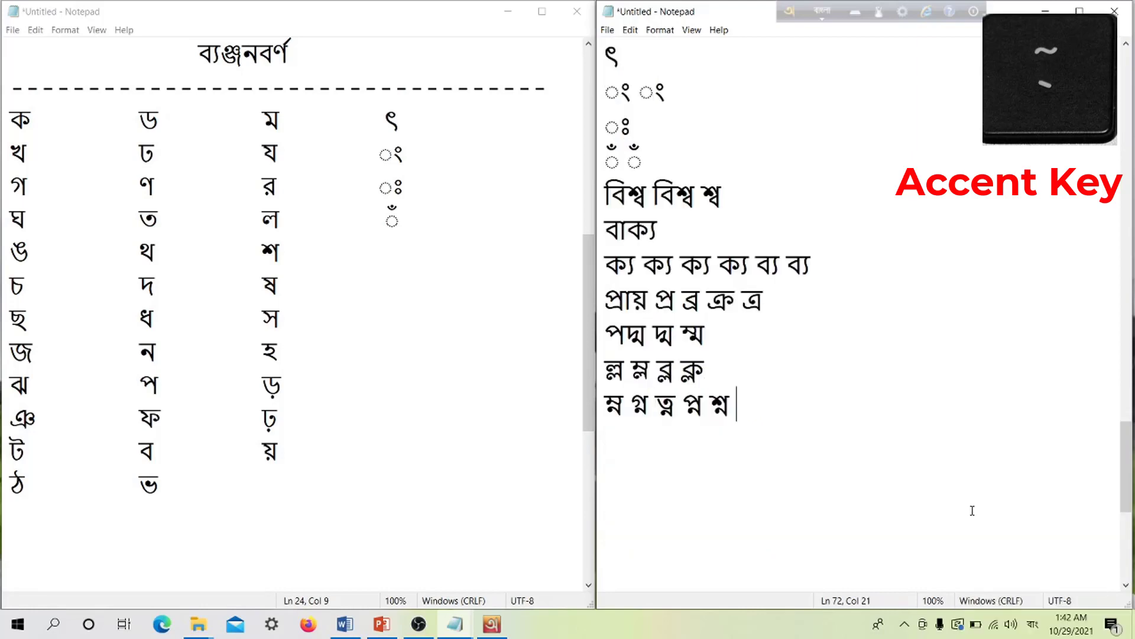
Start a new line below the ন-ফলা conjuncts and write কর, ক্র and কর using "k`r", "kr" and "k`r"
{"action": "scroll", "coordinate": [973, 510], "scroll_direction": "down", "scroll_amount": 2}
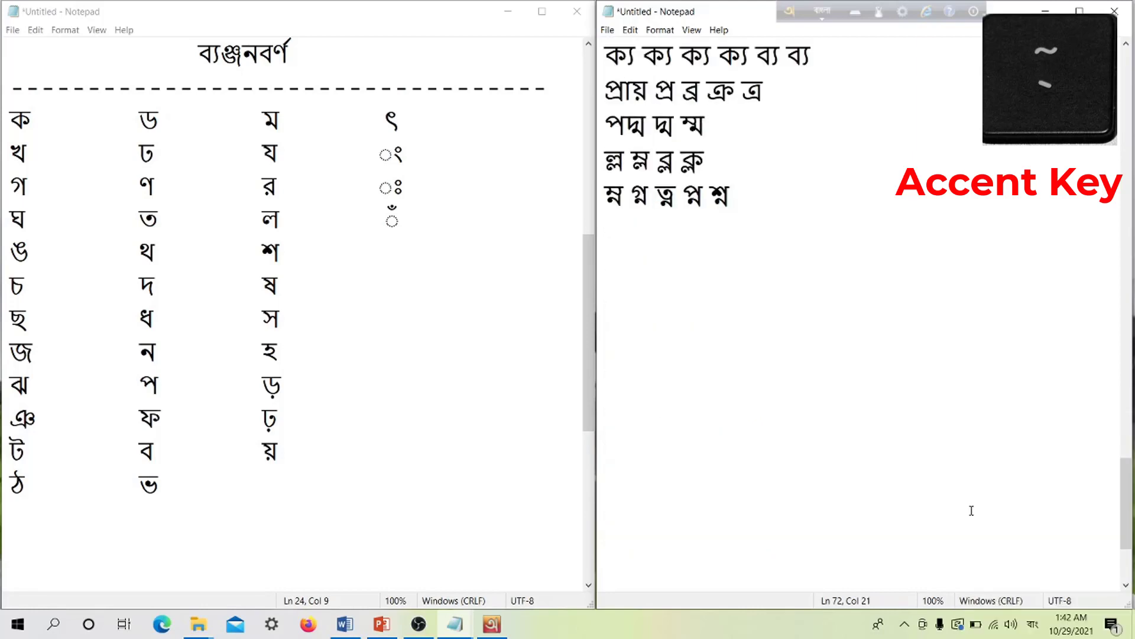
{"action": "key", "text": "Return"}
{"action": "type", "text": "kr"}
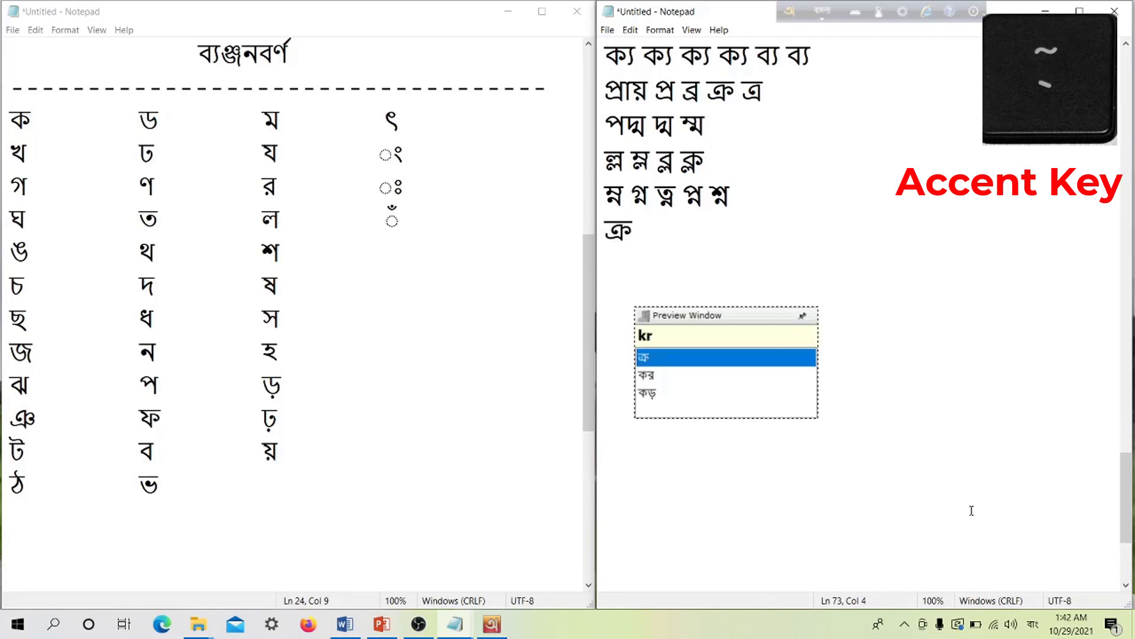
{"action": "key", "text": "BackSpace"}
{"action": "key", "text": "BackSpace"}
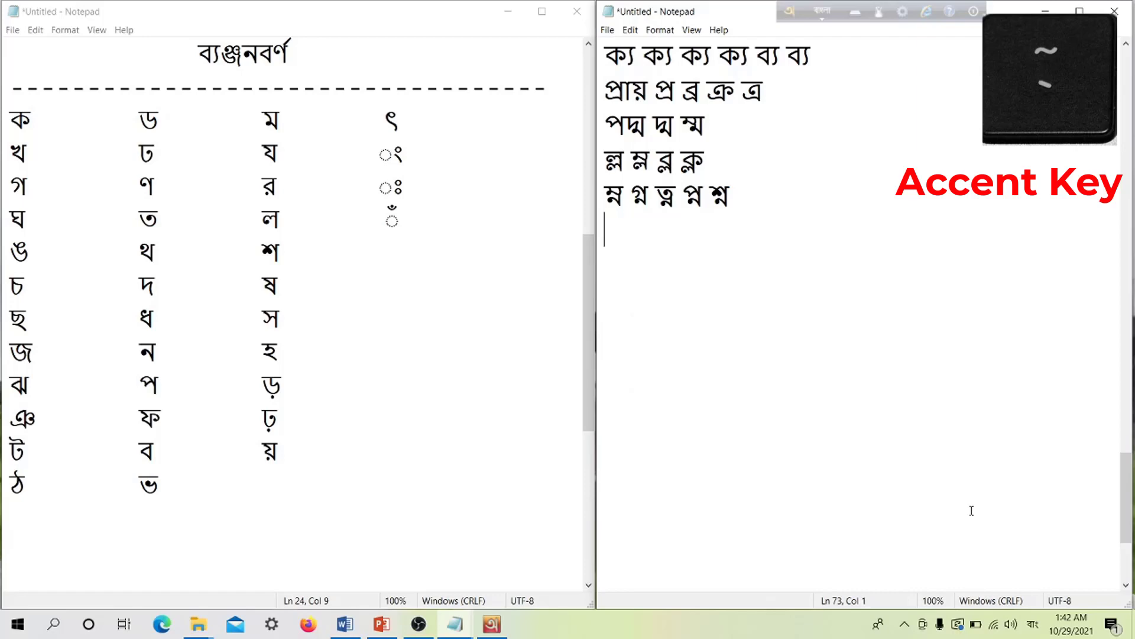
{"action": "type", "text": "k`r"}
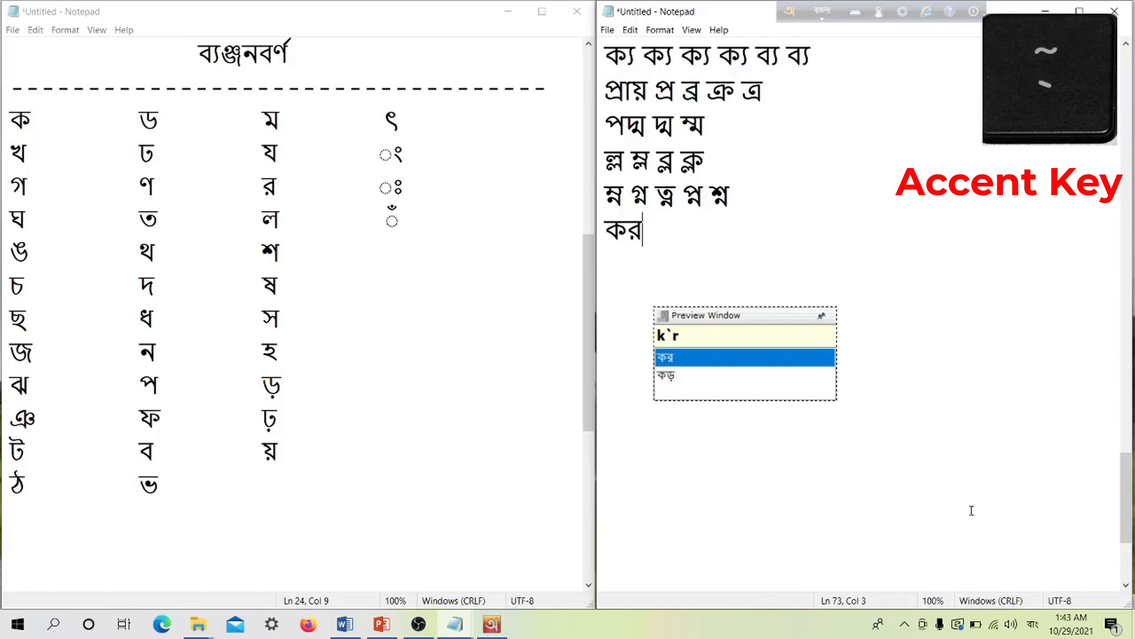
{"action": "type", "text": " kr"}
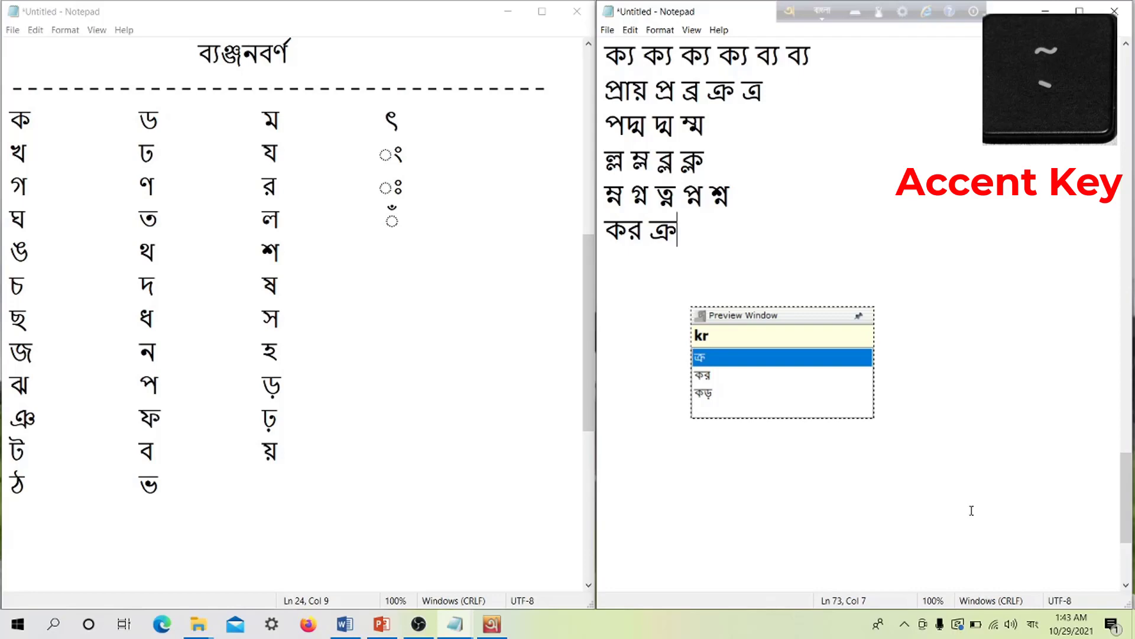
{"action": "type", "text": " k`"}
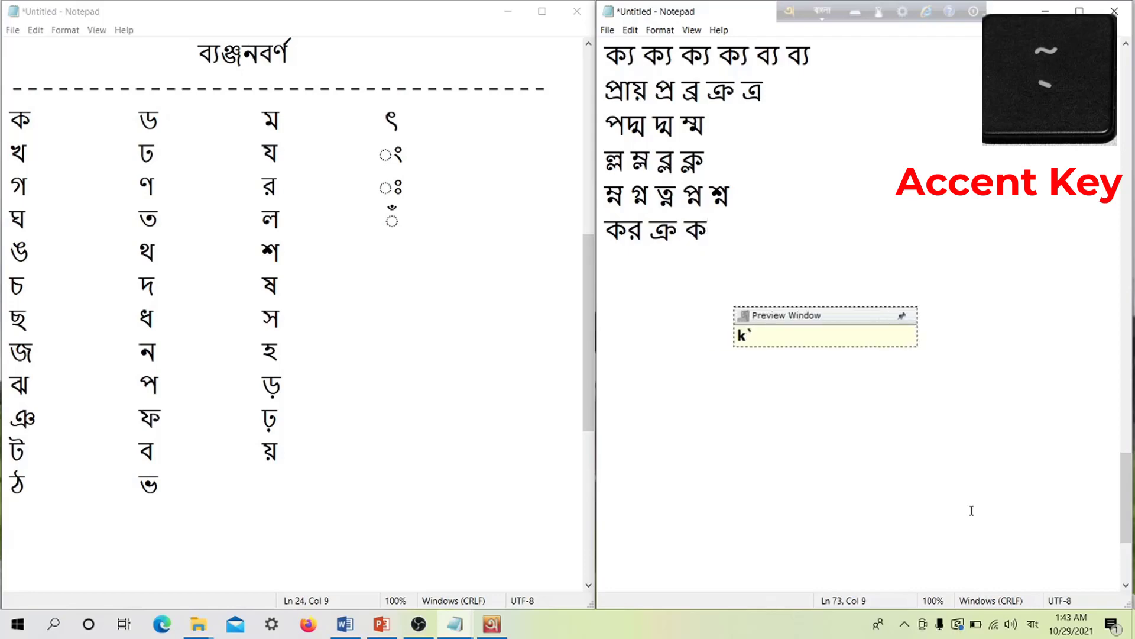
{"action": "type", "text": "r"}
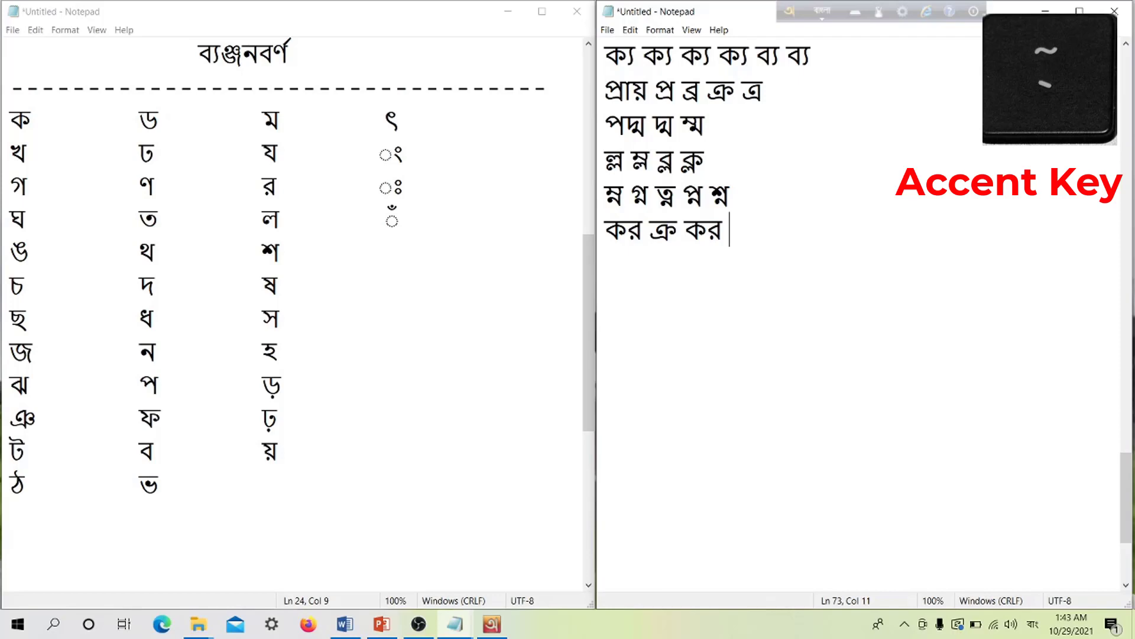
Add ড্র, ডর and ড্র to the কর line using "Dr", "D`r" and "Dr", and start a new line
{"action": "type", "text": "D"}
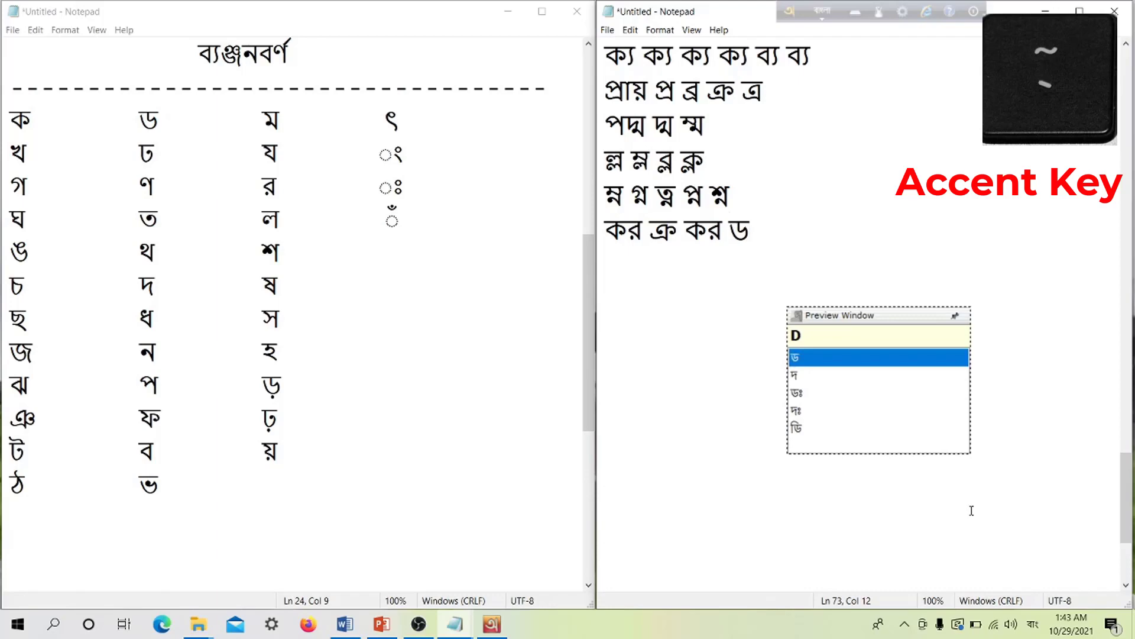
{"action": "type", "text": "r"}
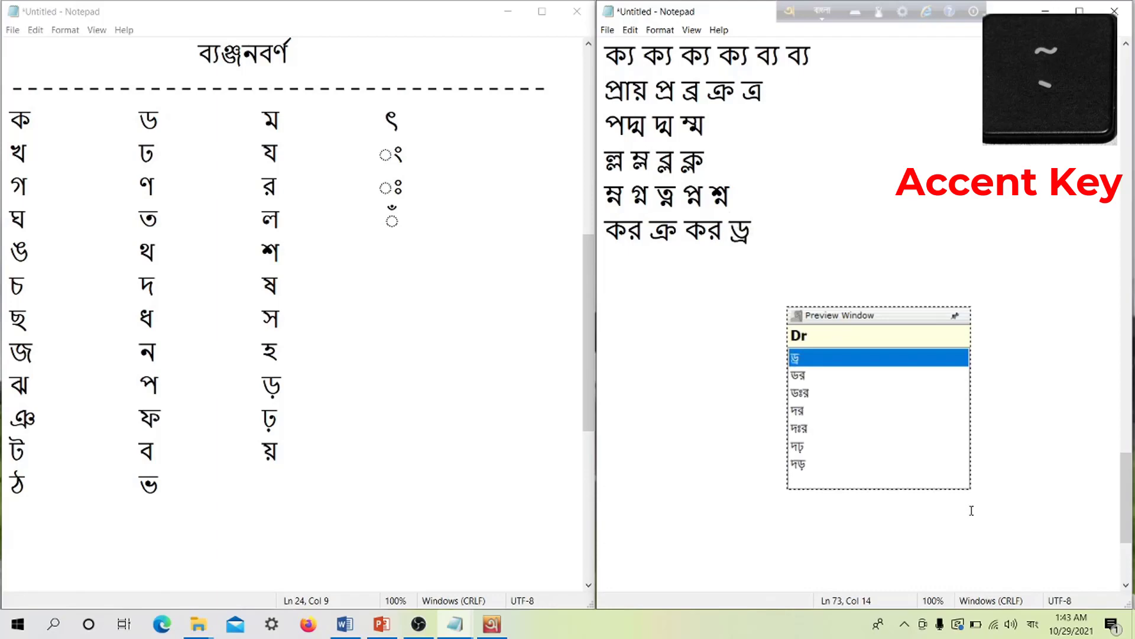
{"action": "key", "text": "Down"}
{"action": "key", "text": "Up"}
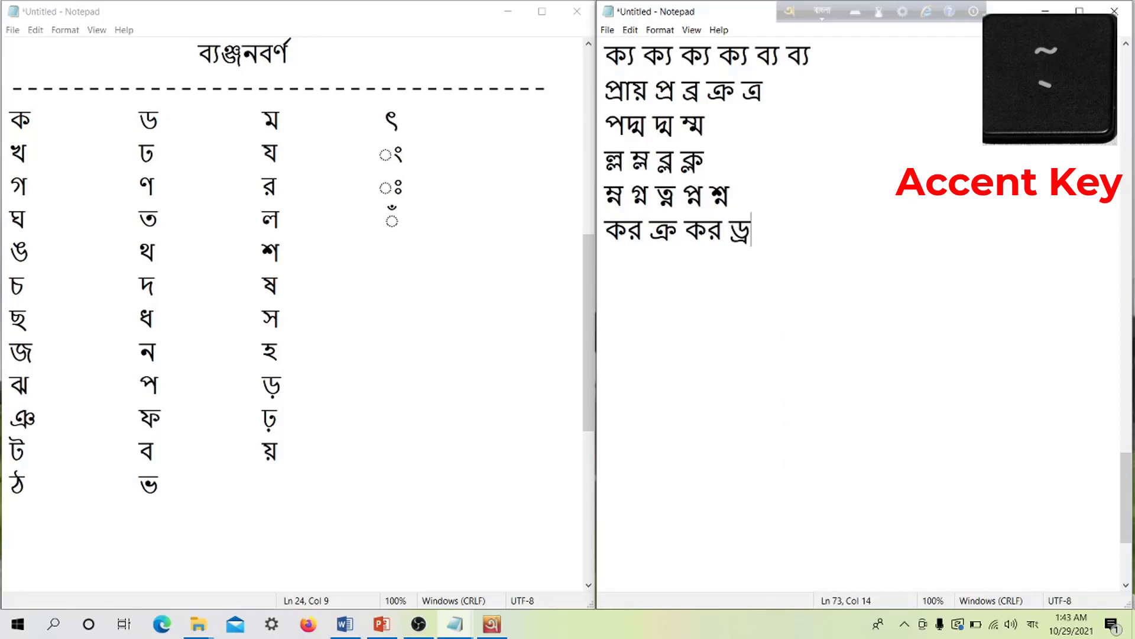
{"action": "type", "text": "D"}
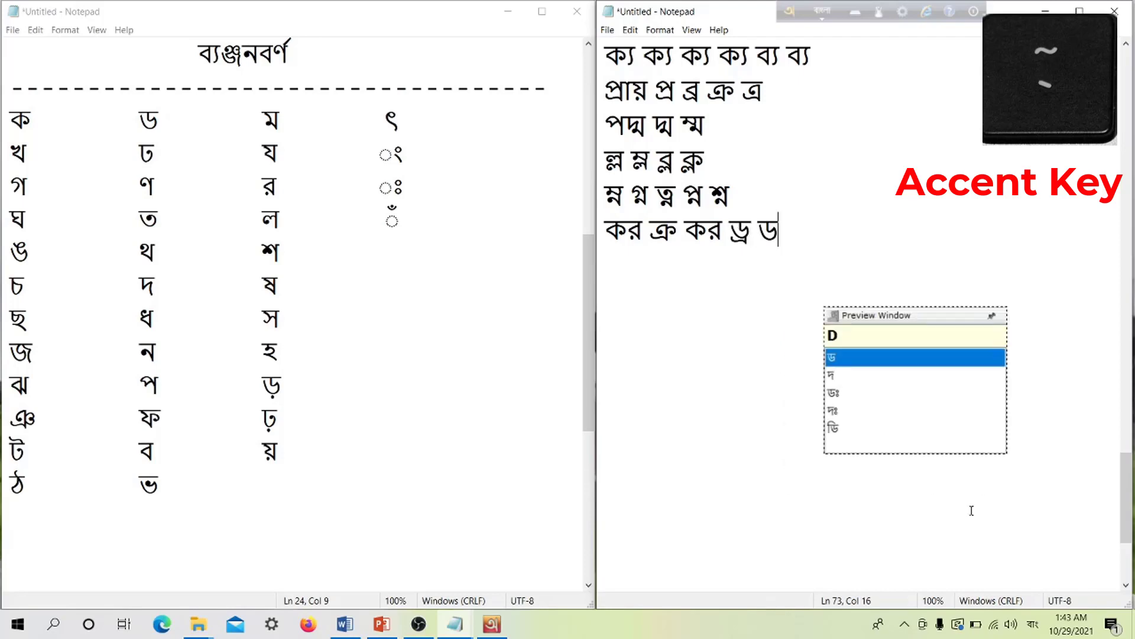
{"action": "type", "text": "`r"}
{"action": "key", "text": "Escape"}
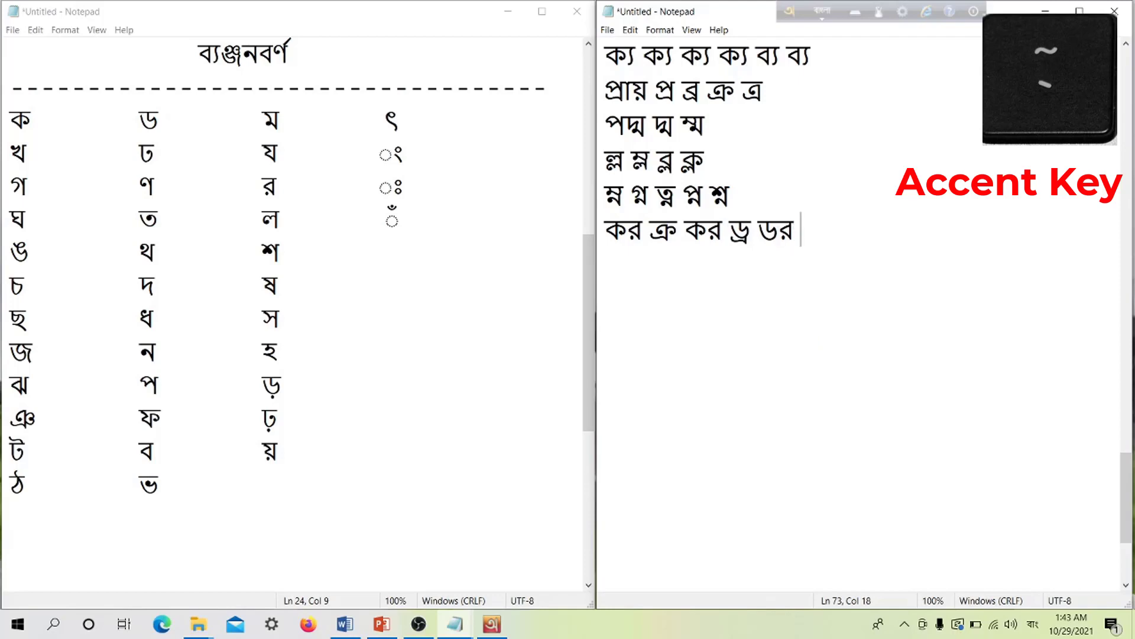
{"action": "type", "text": "Dr"}
{"action": "key", "text": "Return"}
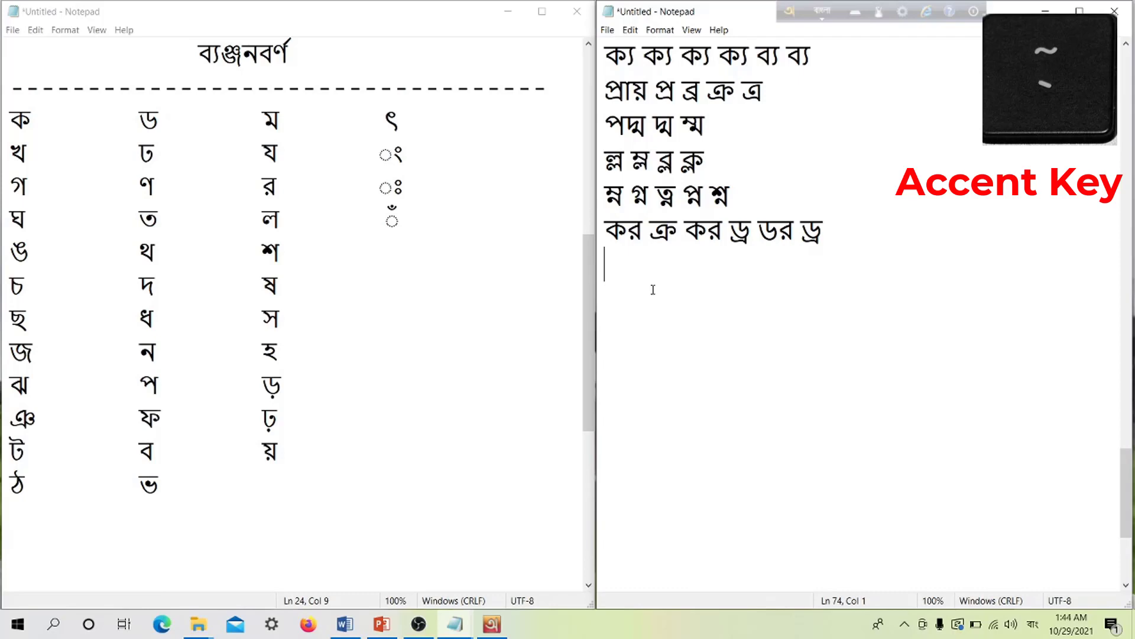
Write ব্ল twice and বল three times on the new line, using "bl" for the conjunct and "b`l" for separate letters
{"action": "type", "text": "bl"}
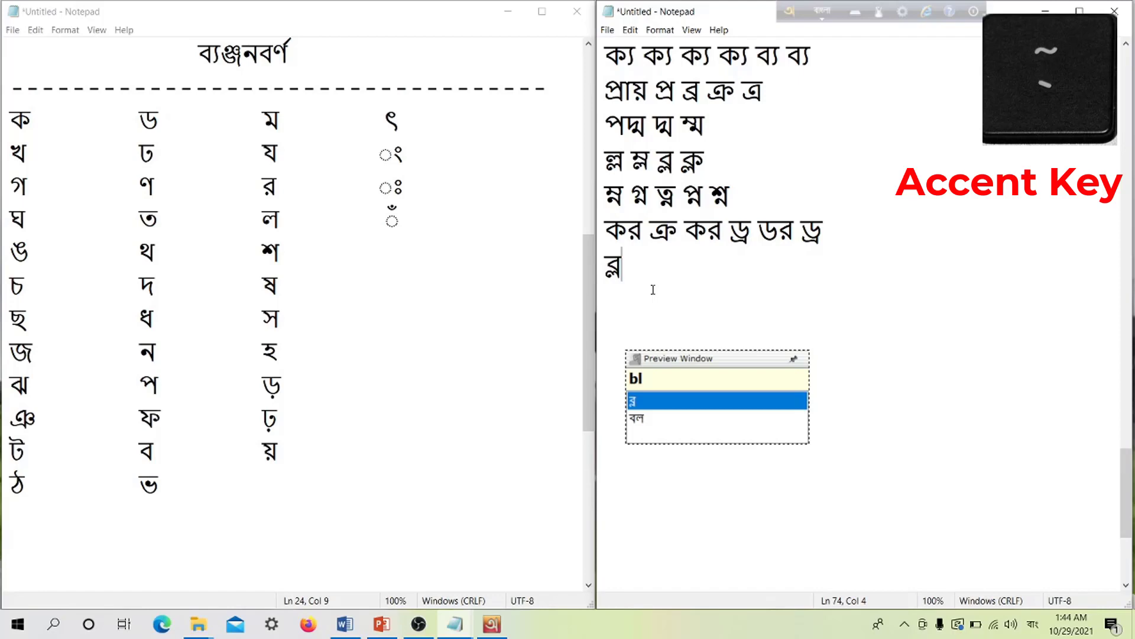
{"action": "type", "text": "bl "}
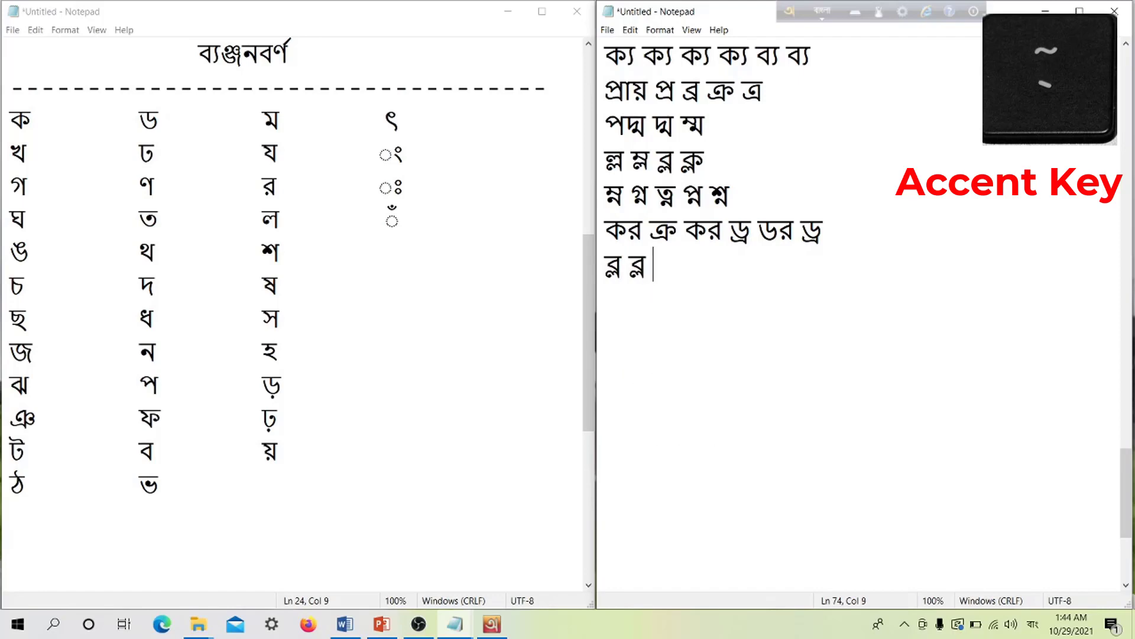
{"action": "type", "text": "b"}
{"action": "key", "text": "BackSpace"}
{"action": "type", "text": "l"}
{"action": "type", "text": "b`"}
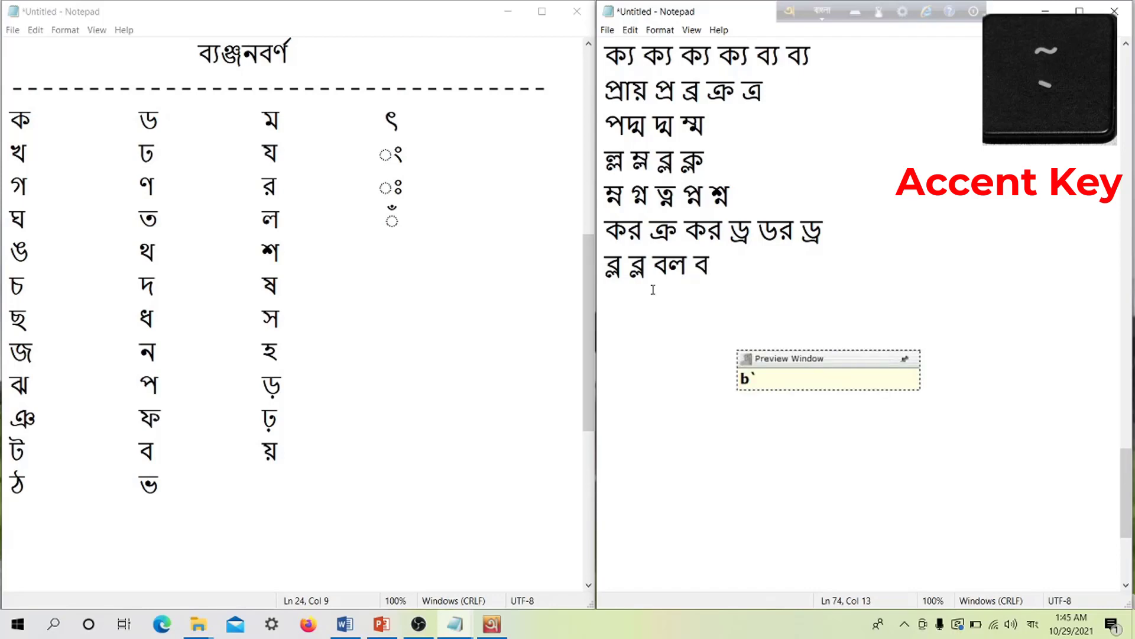
{"action": "type", "text": "l b"}
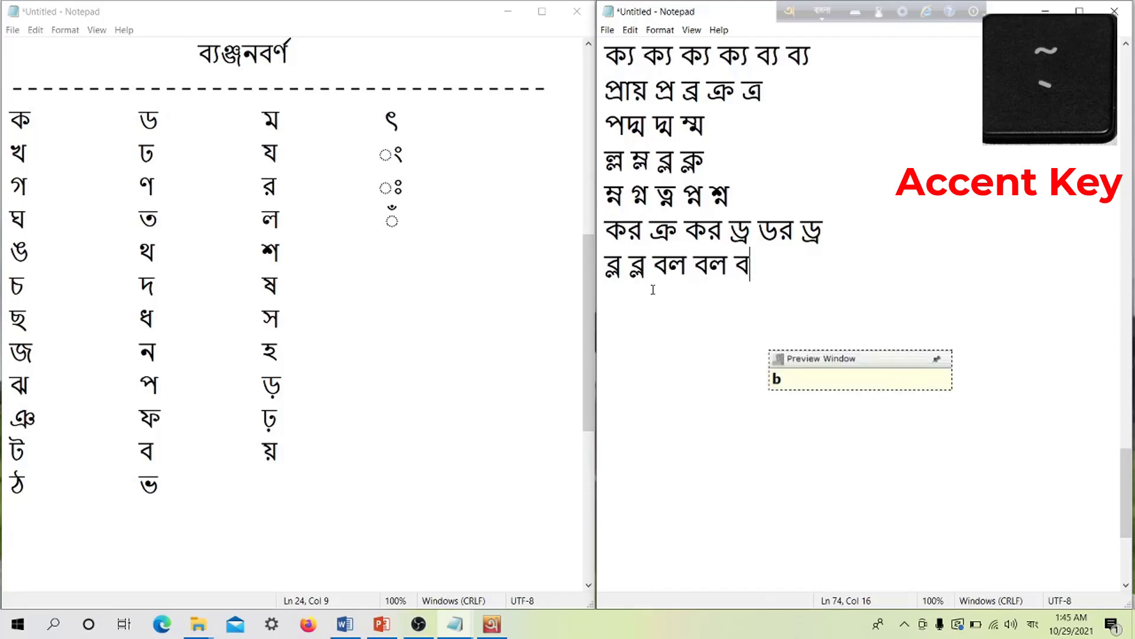
{"action": "type", "text": "`l"}
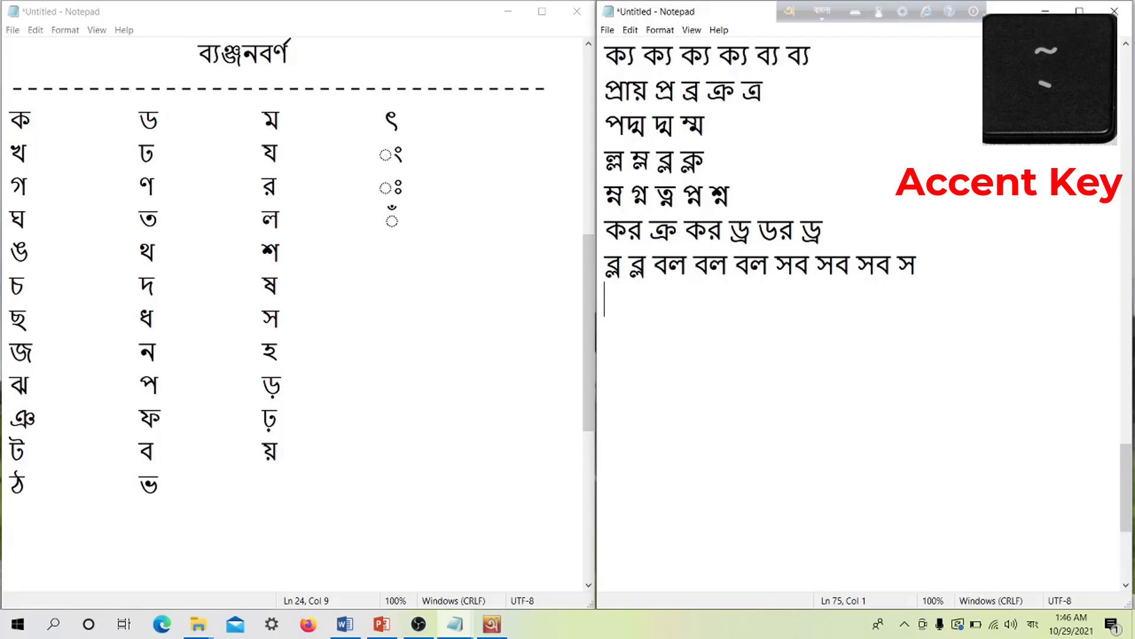
Write সরল on the line below using the spelling "srl" and choosing the suggestion with separate letters instead of স্রল
{"action": "type", "text": "s"}
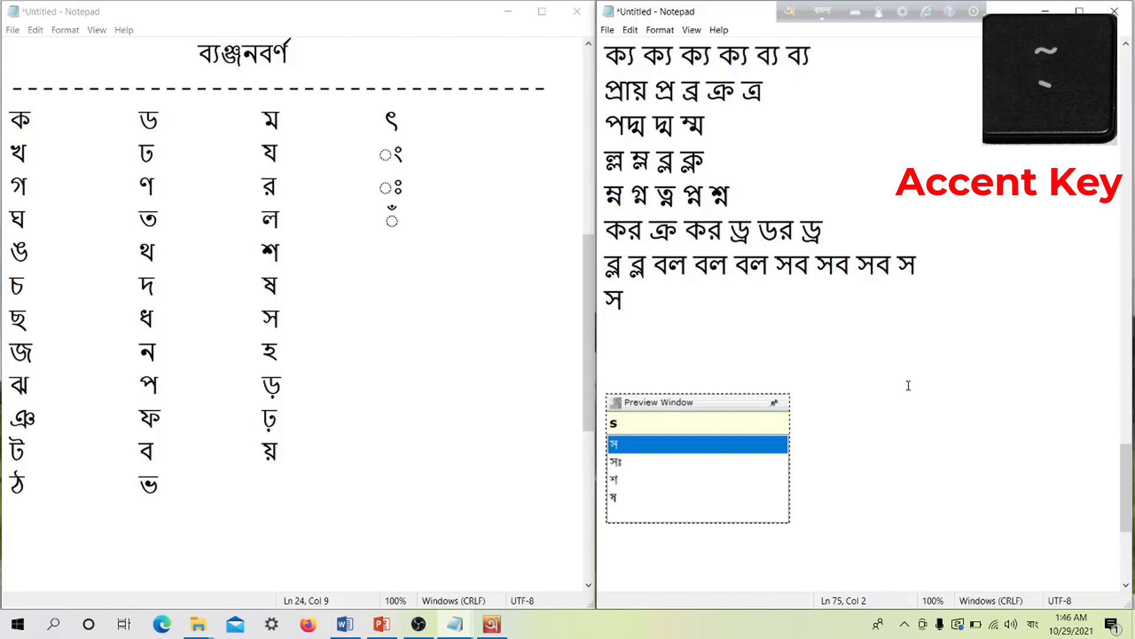
{"action": "type", "text": "r"}
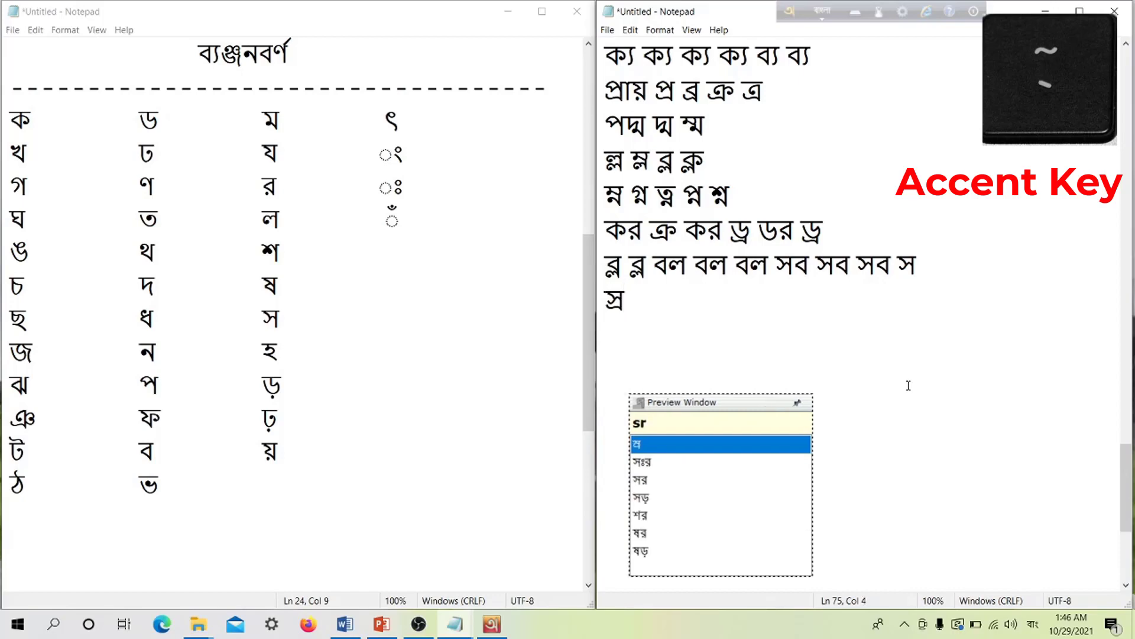
{"action": "type", "text": "l"}
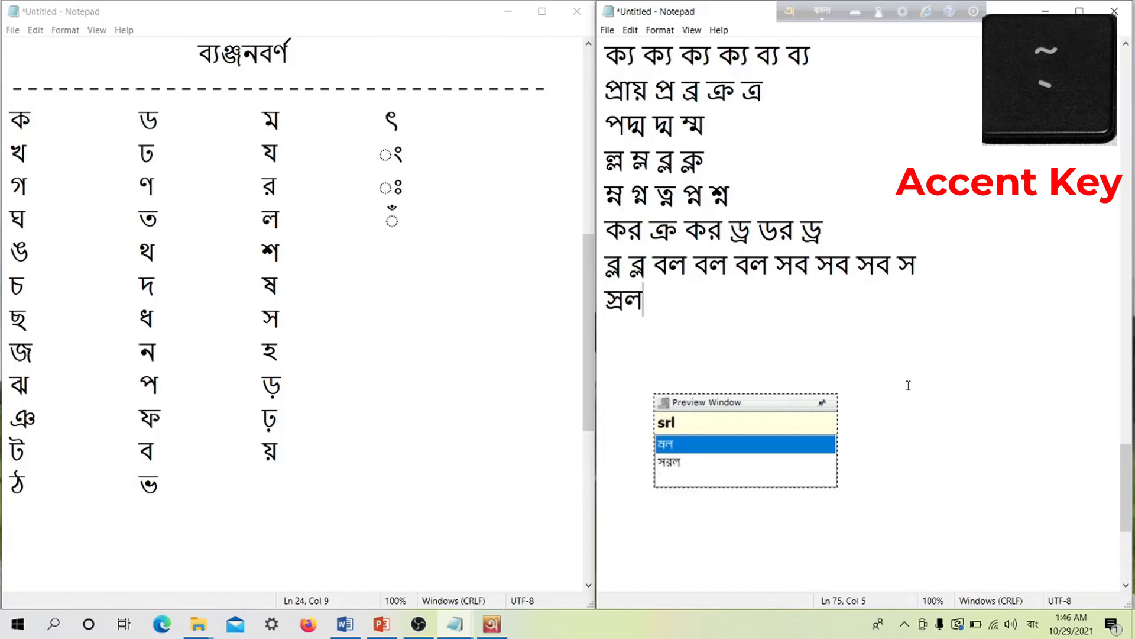
{"action": "key", "text": "Down"}
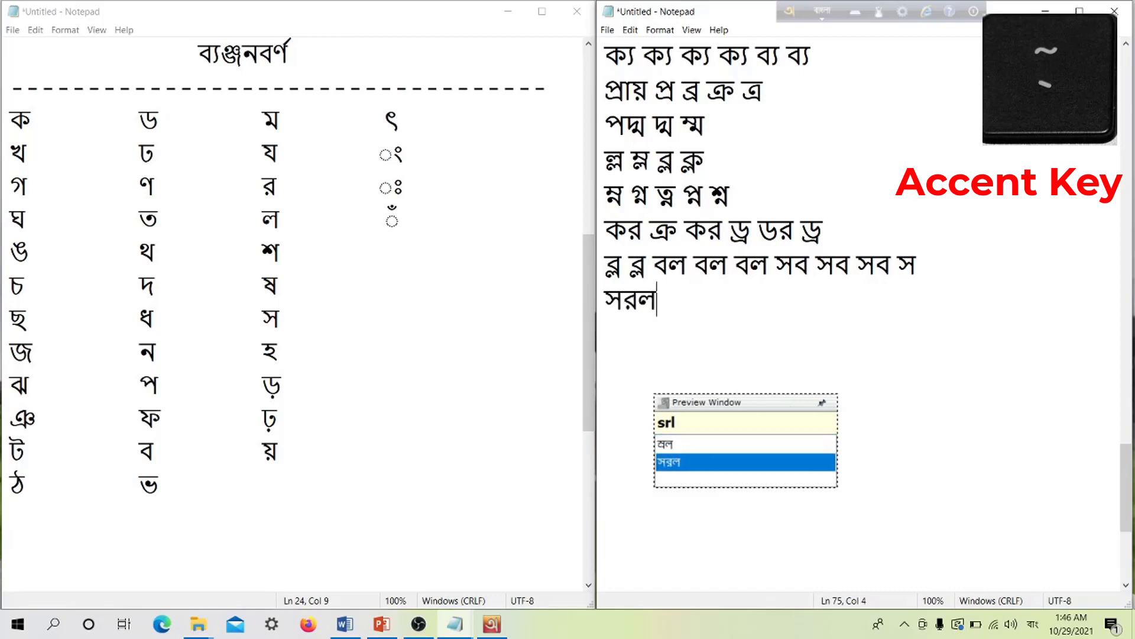
{"action": "key", "text": "Up"}
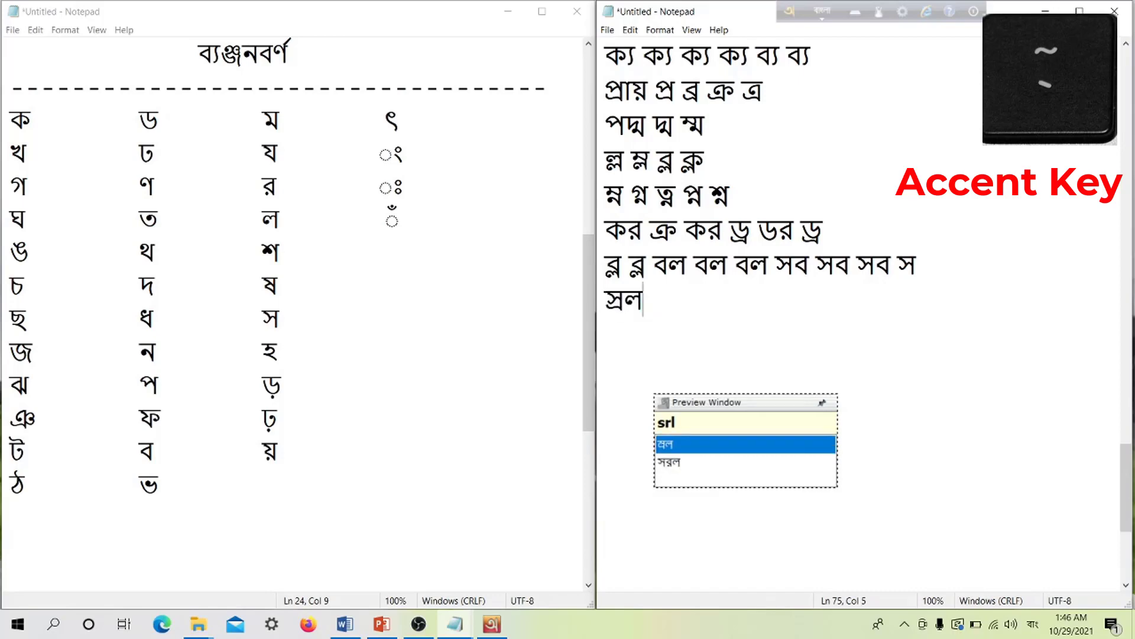
{"action": "key", "text": "Down"}
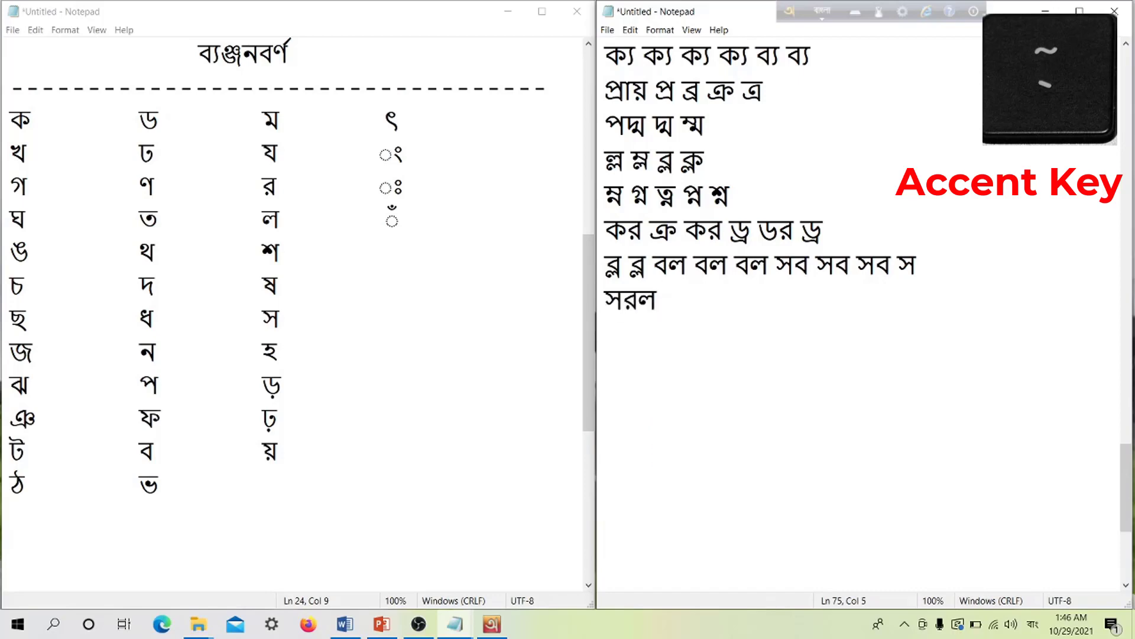
Write সরল two more times on the same line using "s`r`l" to keep the consonants separate
{"action": "type", "text": "s`"}
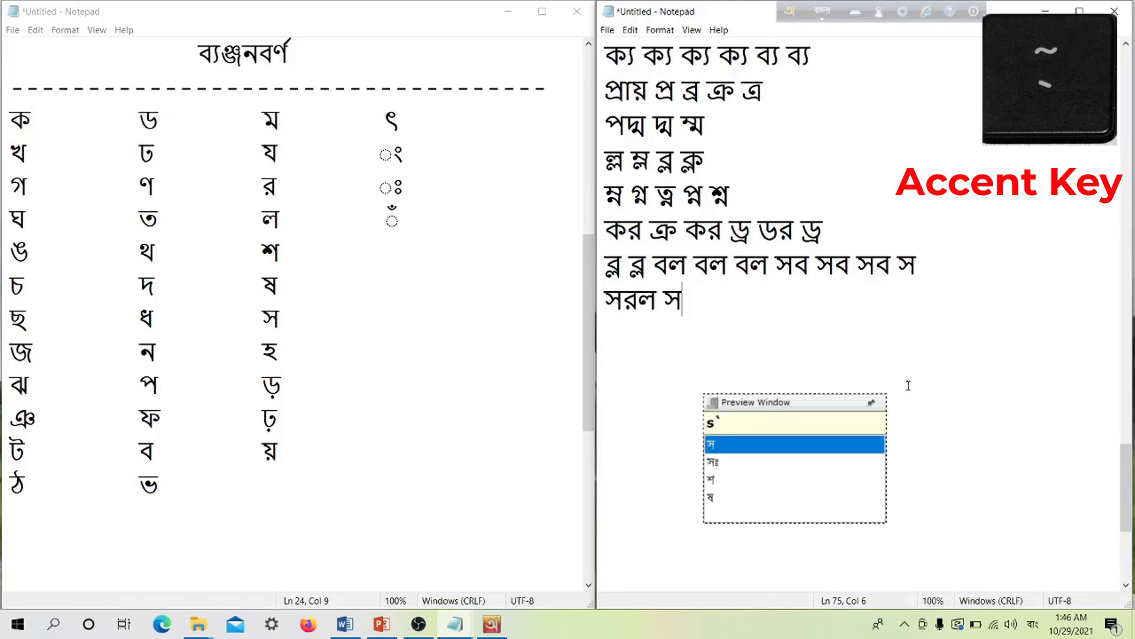
{"action": "type", "text": "r`"}
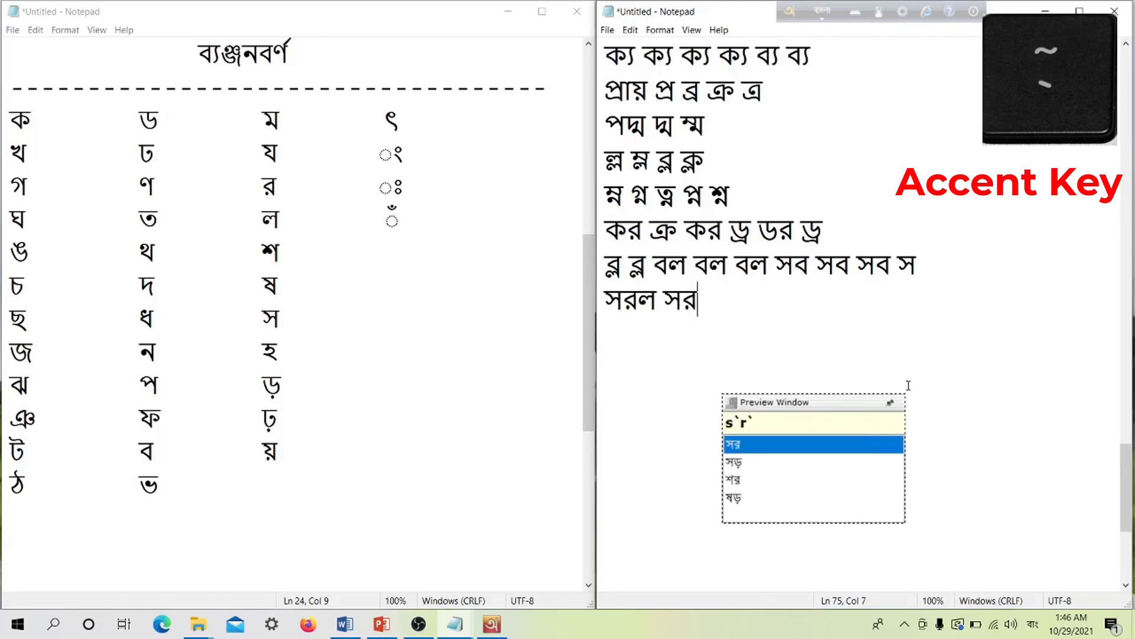
{"action": "type", "text": "l"}
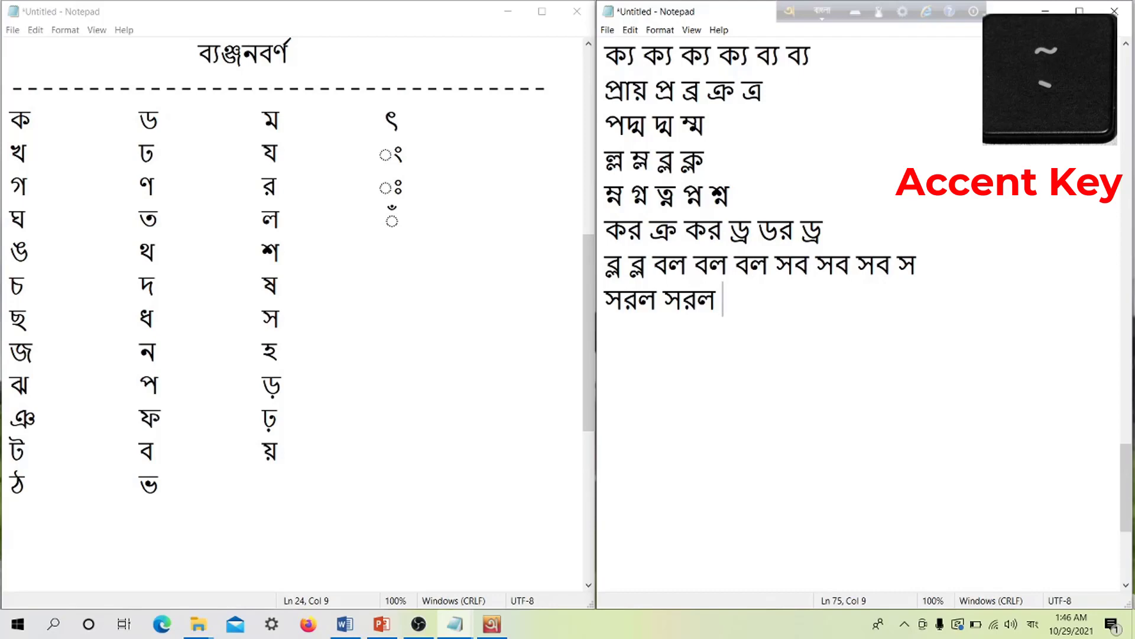
{"action": "type", "text": "s`r"}
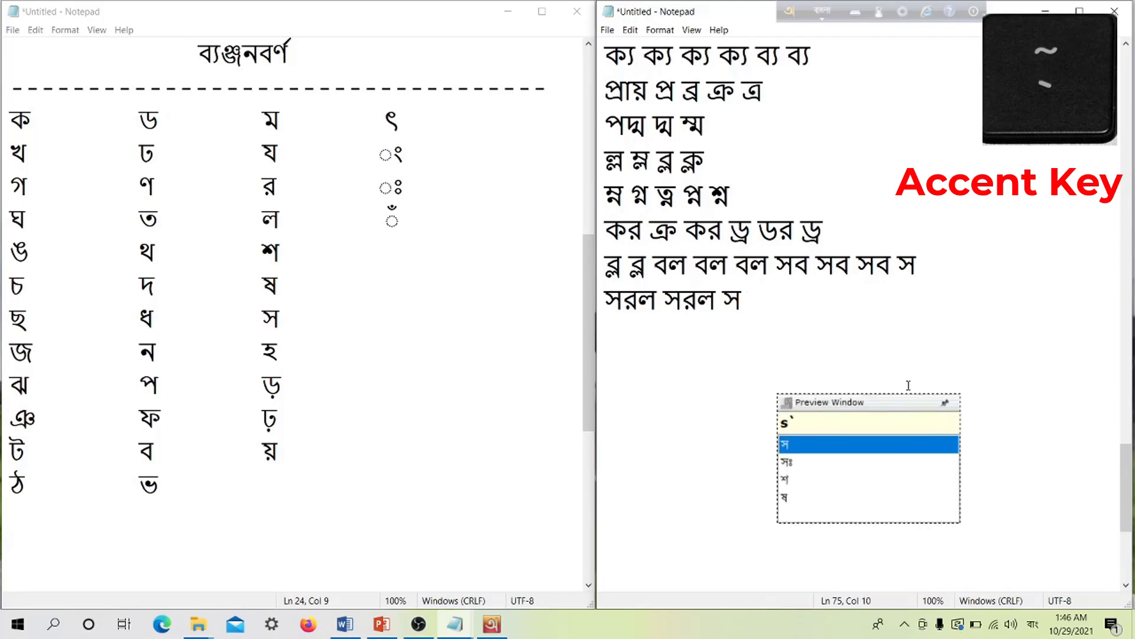
{"action": "type", "text": "`l"}
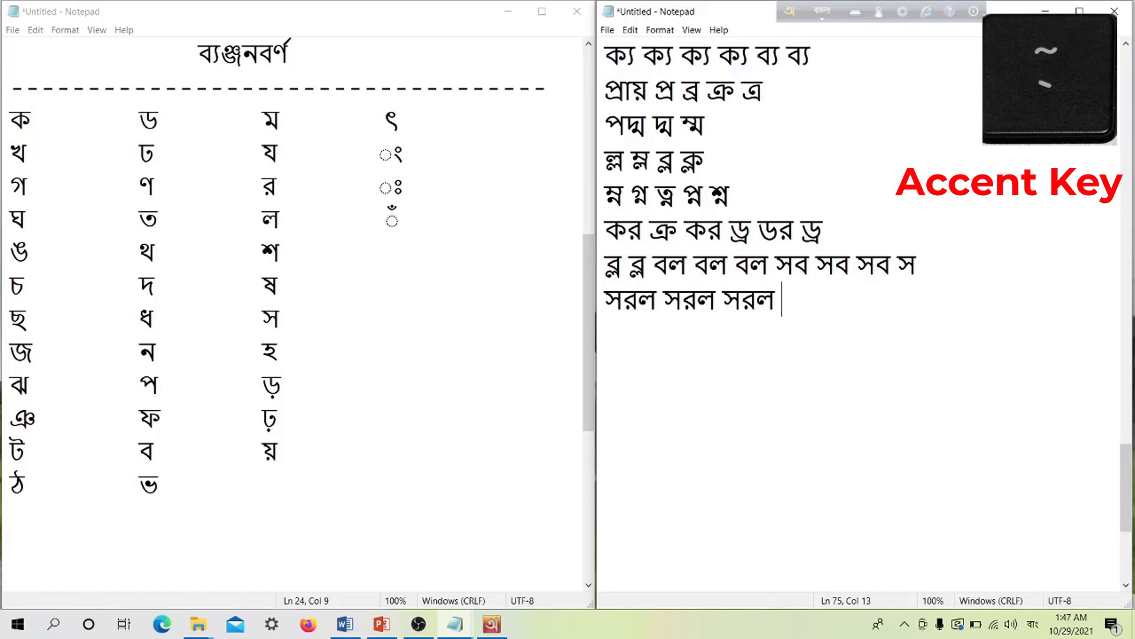
{"action": "type", "text": "pth"}
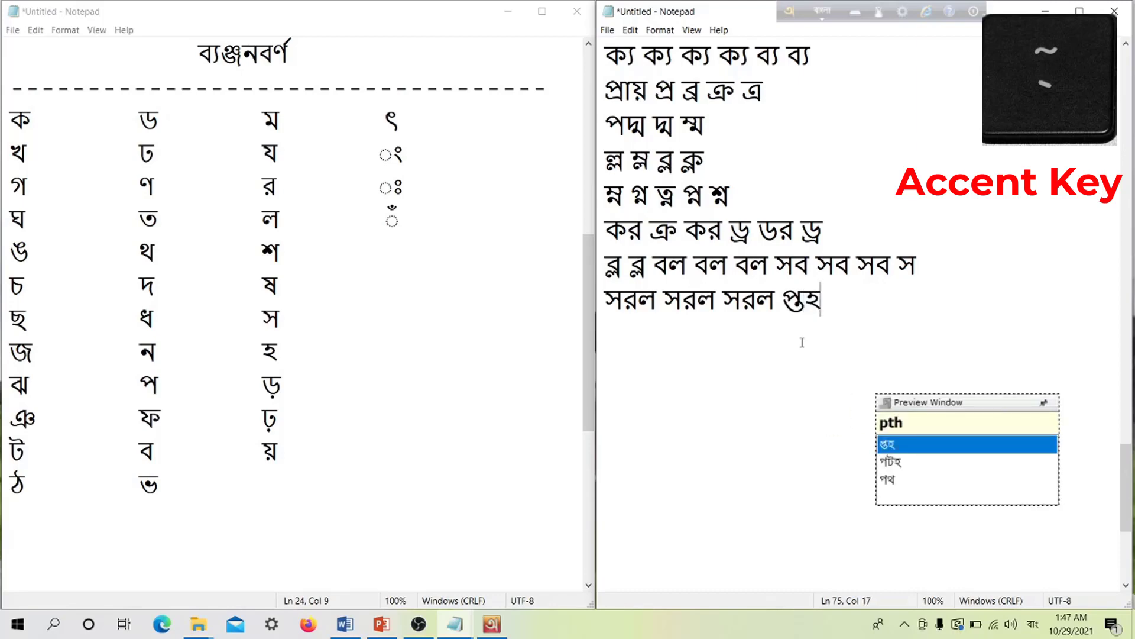
{"action": "key", "text": "BackSpace"}
{"action": "key", "text": "BackSpace"}
{"action": "key", "text": "BackSpace"}
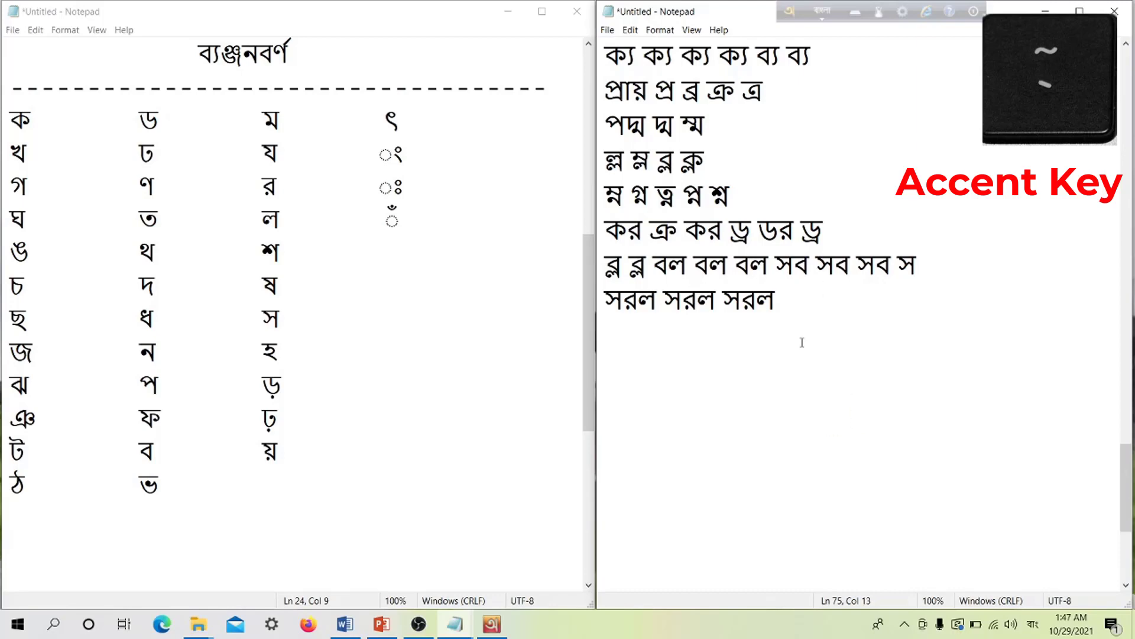
Add প্টহ, পথ, প্তহ and পথ after the সরল words using "pTh", "p`th", "pth" and "p`th"
{"action": "type", "text": "pTh"}
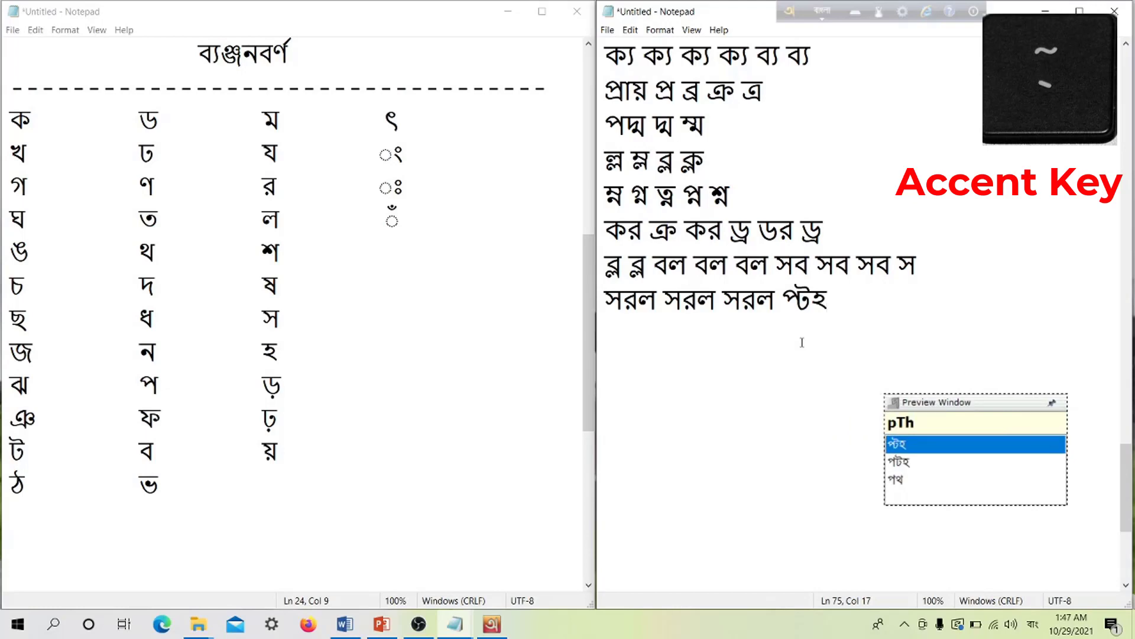
{"action": "type", "text": " p`"}
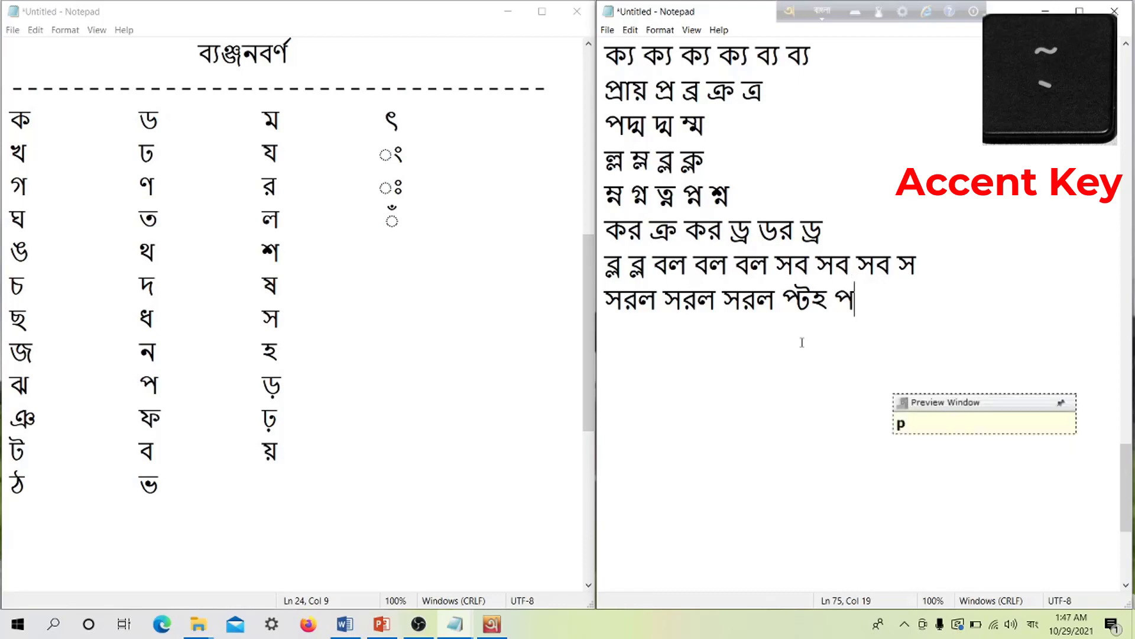
{"action": "type", "text": "th"}
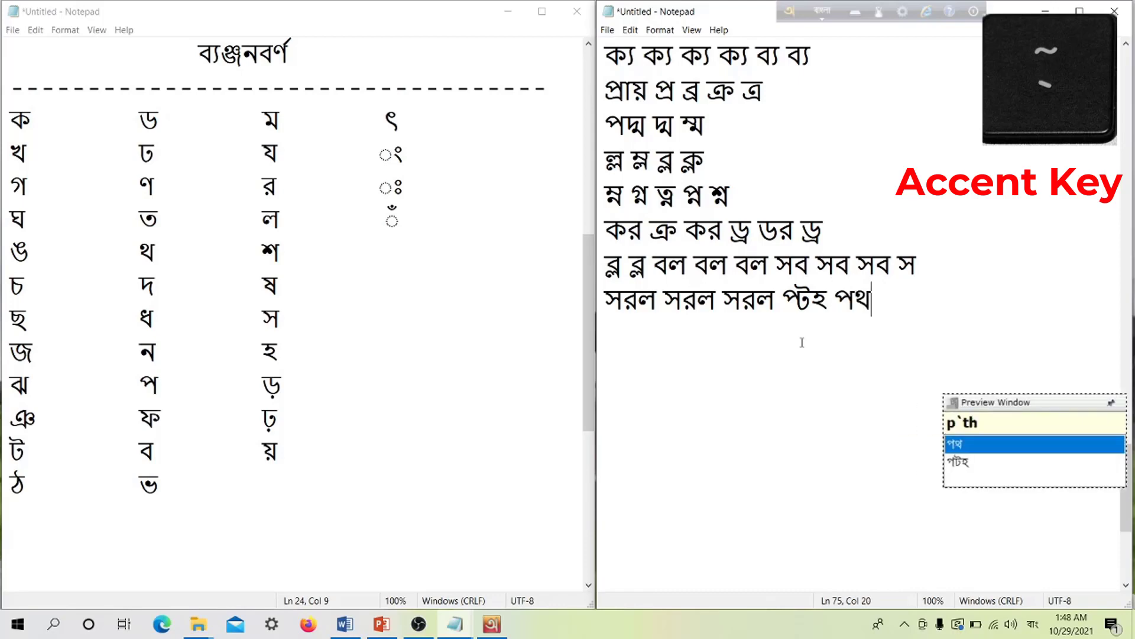
{"action": "type", "text": " pt"}
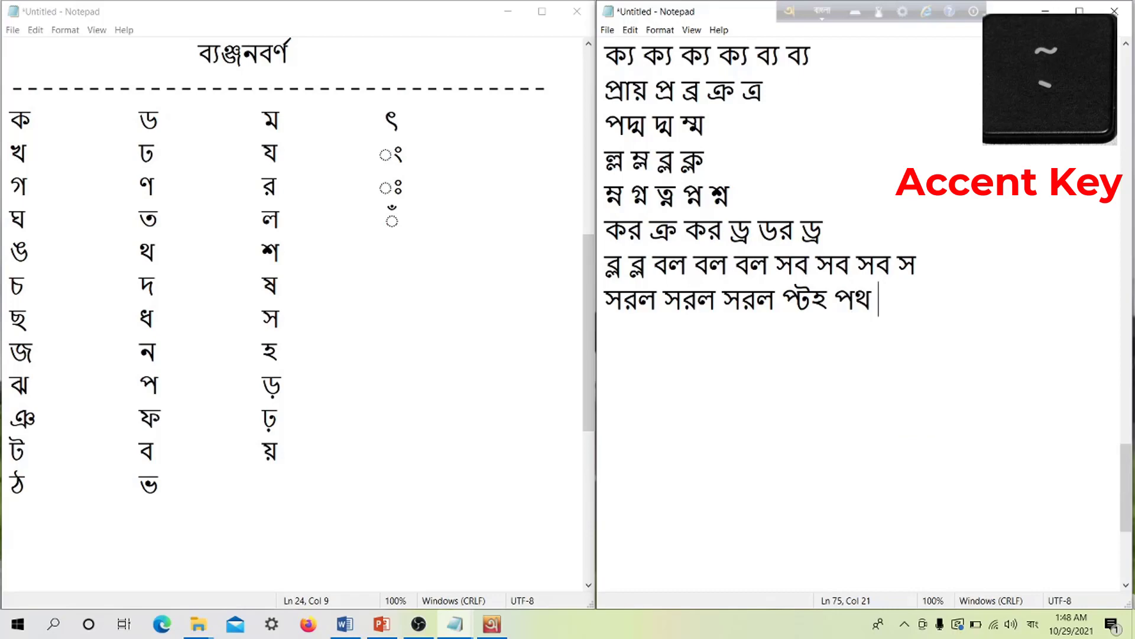
{"action": "type", "text": "h"}
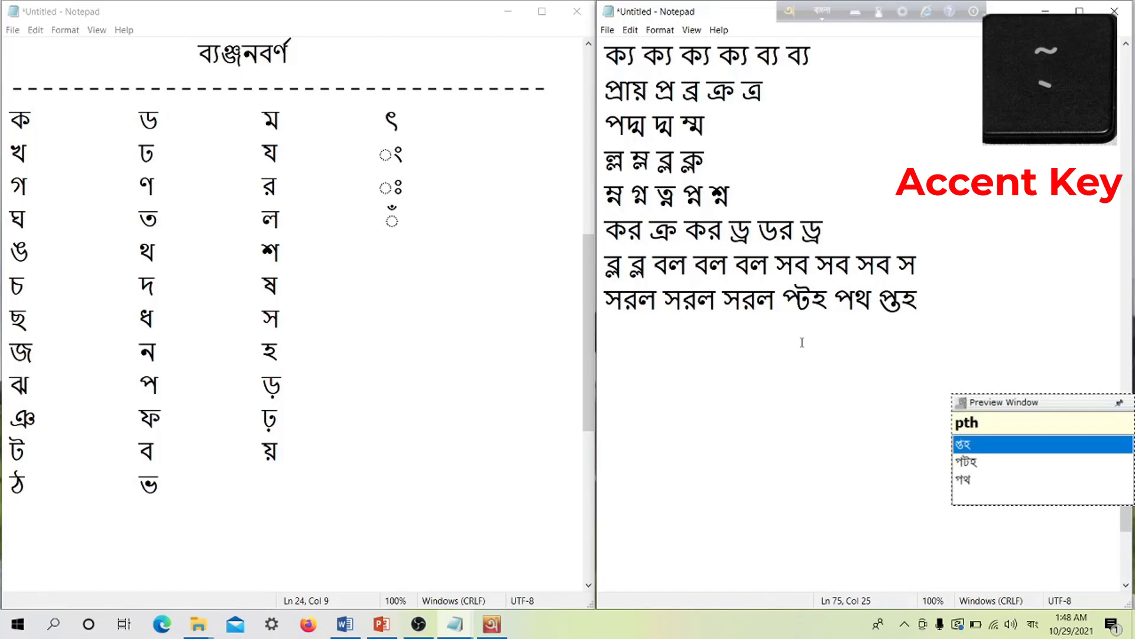
{"action": "type", "text": " p`t"}
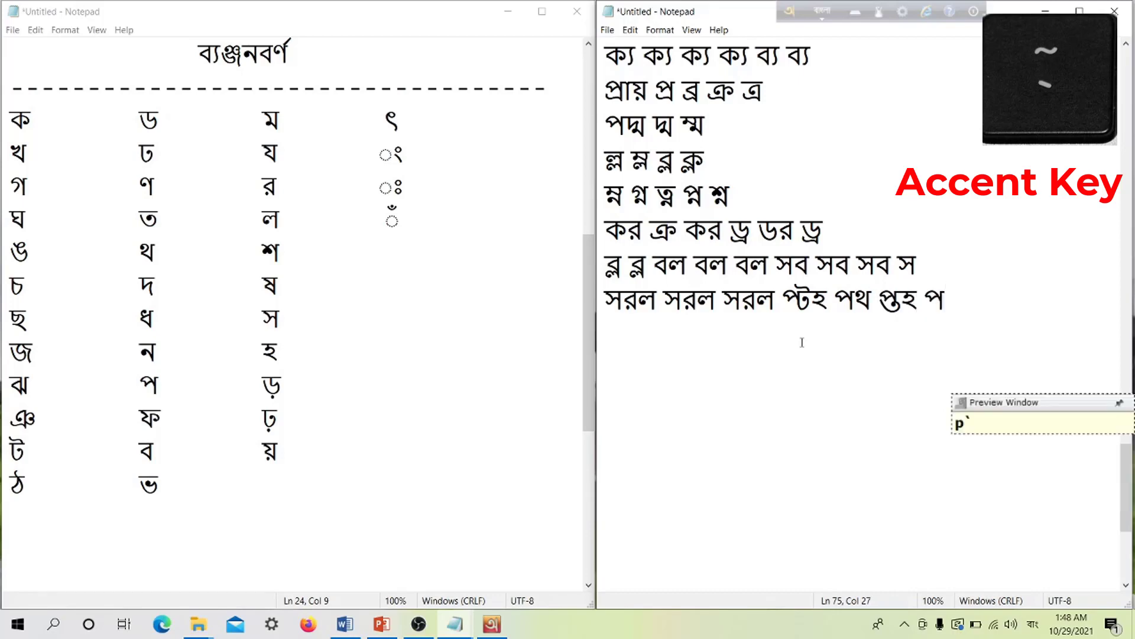
{"action": "type", "text": "h"}
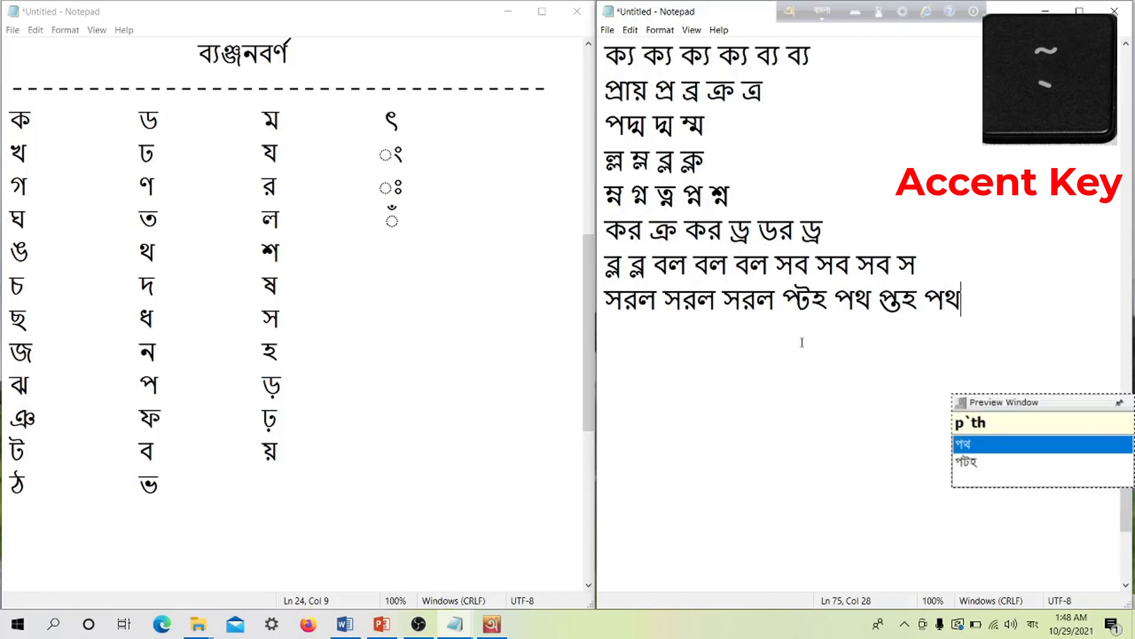